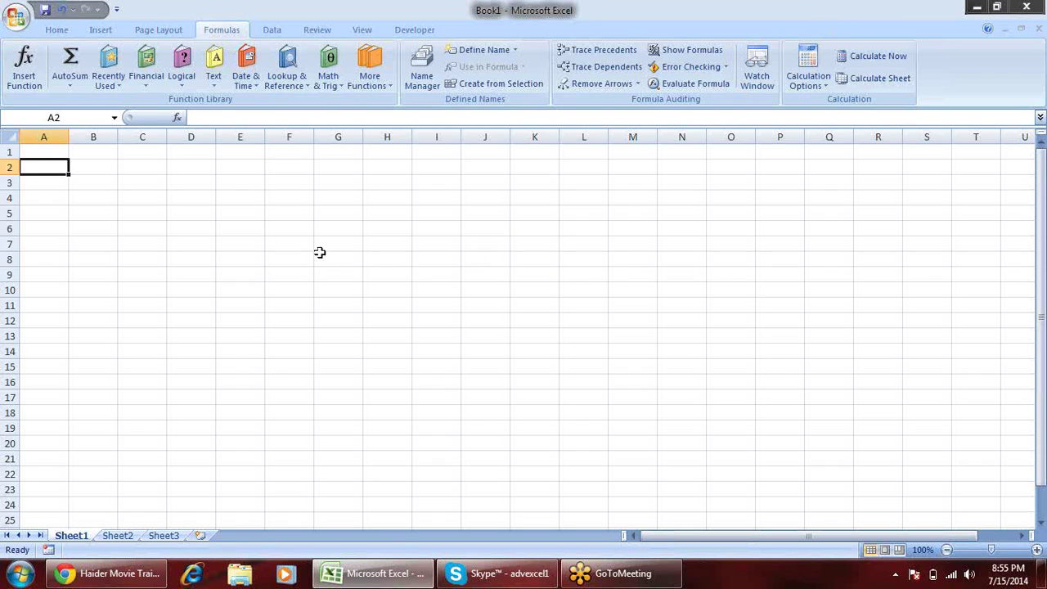
Step: Browse the Text functions list, then enter 123 in cell B2
click(133, 169)
click(67, 162)
click(210, 75)
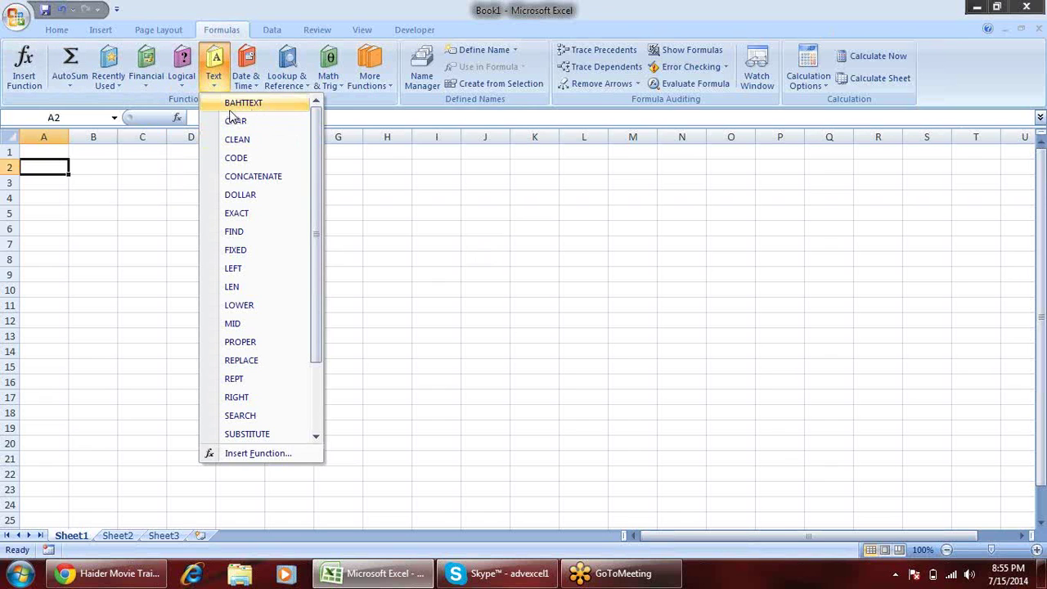
click(86, 165)
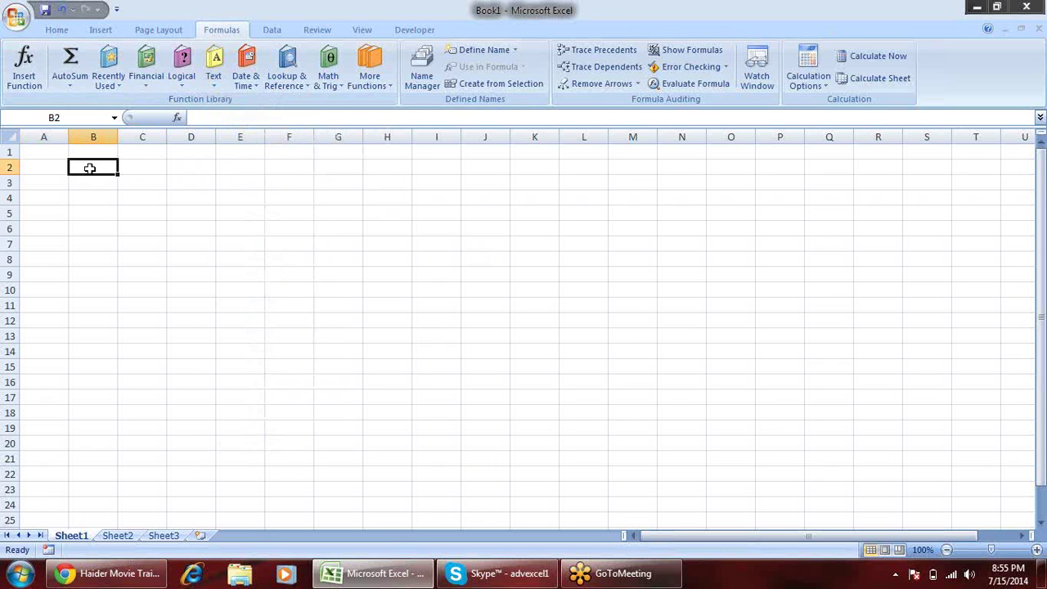
text(123)
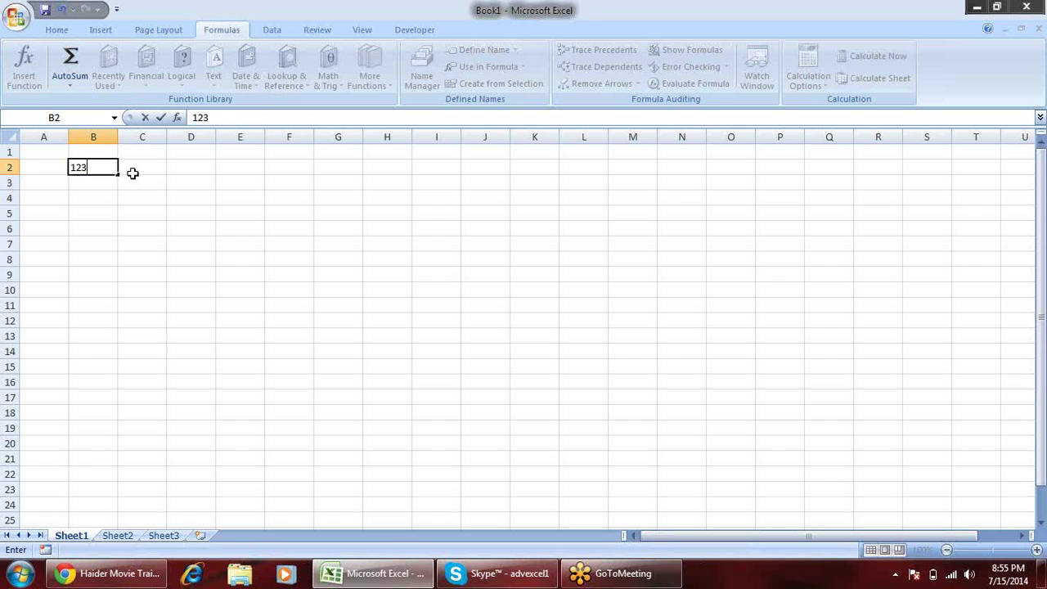
click(133, 180)
key(Return)
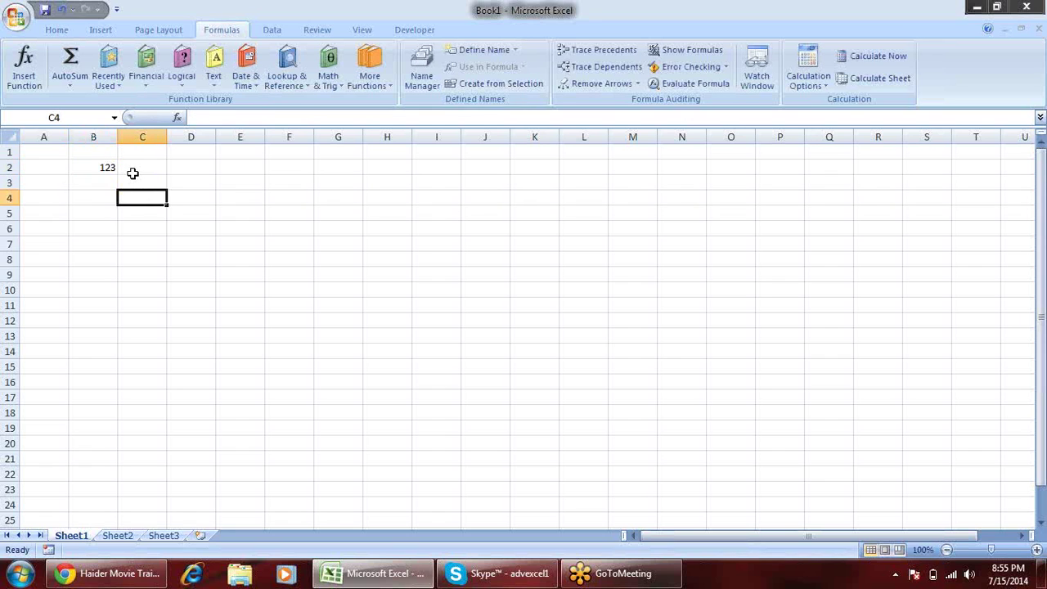
Step: Enter =BAHTTEXT(B2) in C2 to spell 123 out in Thai baht words
click(133, 171)
text(=b)
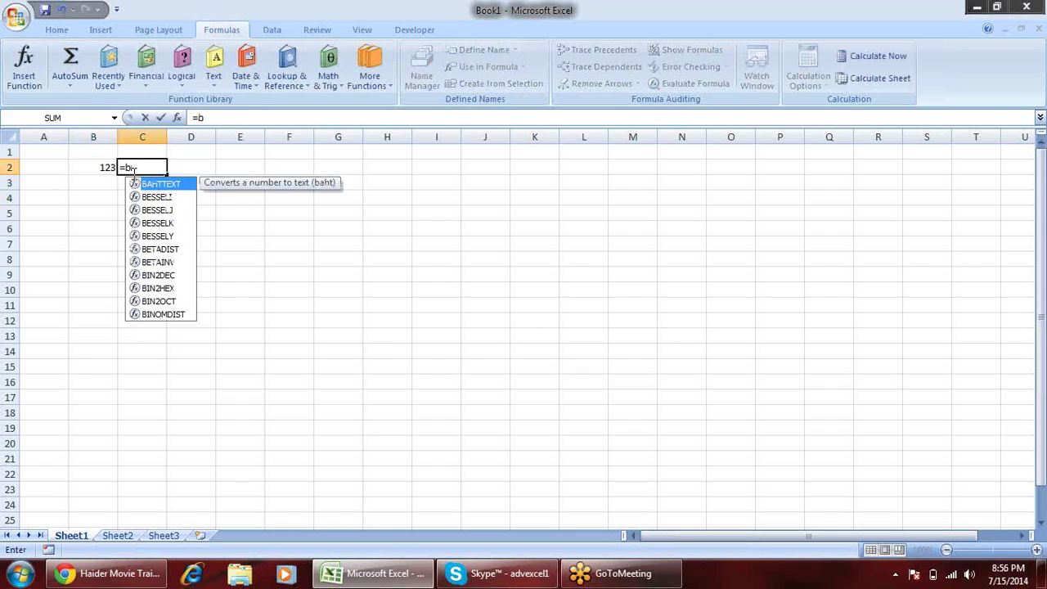
key(Tab)
click(103, 168)
text())
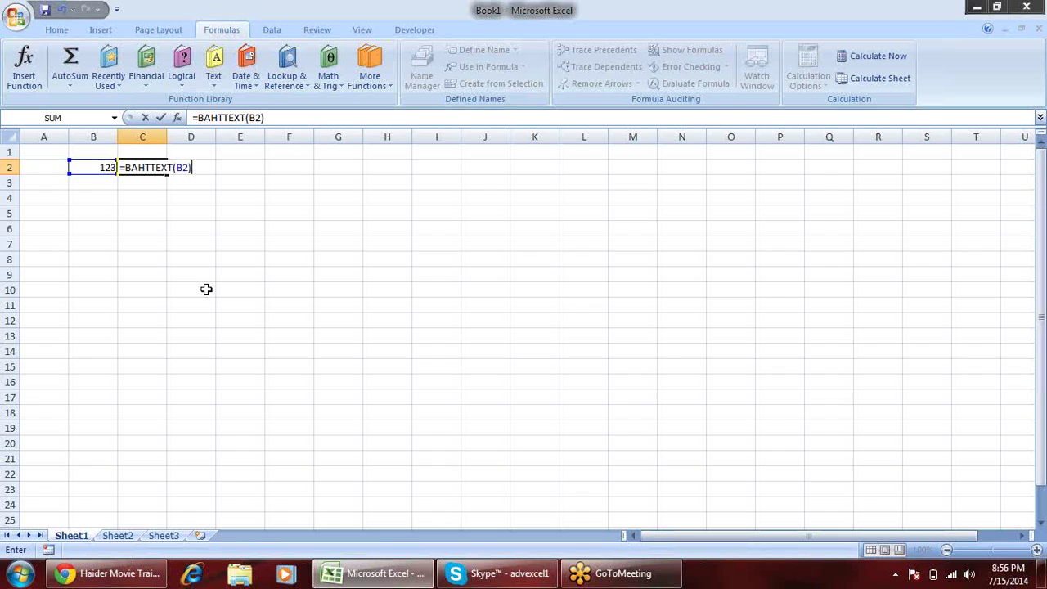
key(Return)
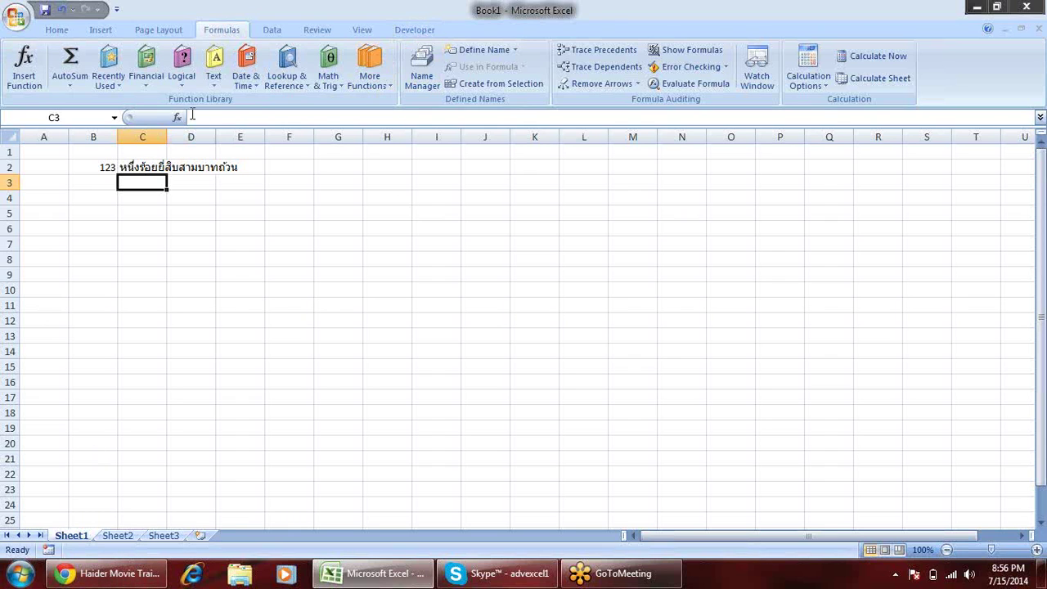
click(214, 75)
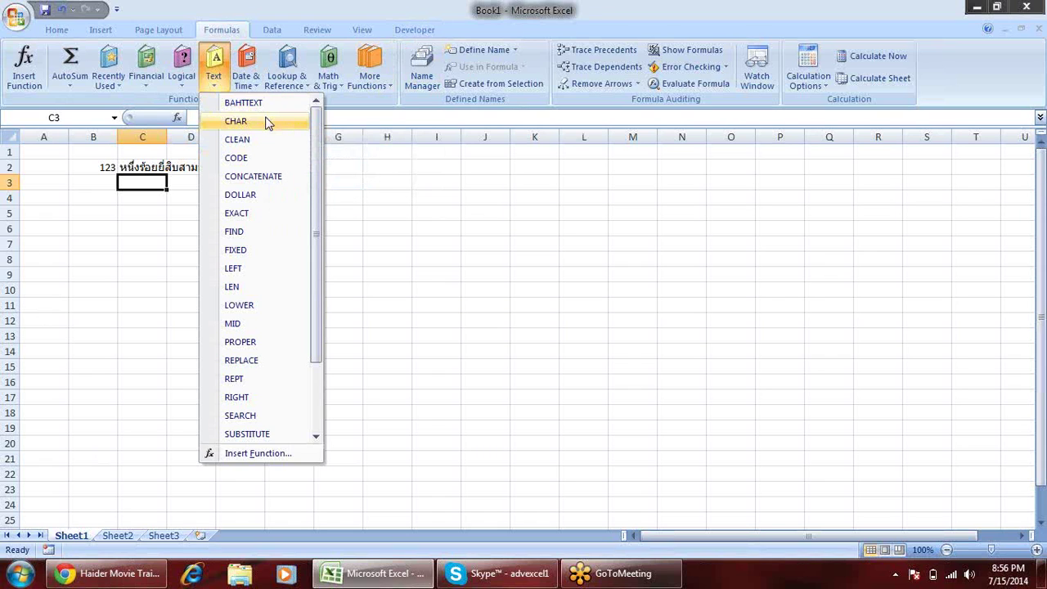
Step: Close the function list and enter 65 in cell C4, replacing a mistaken 12
key(Escape)
click(145, 199)
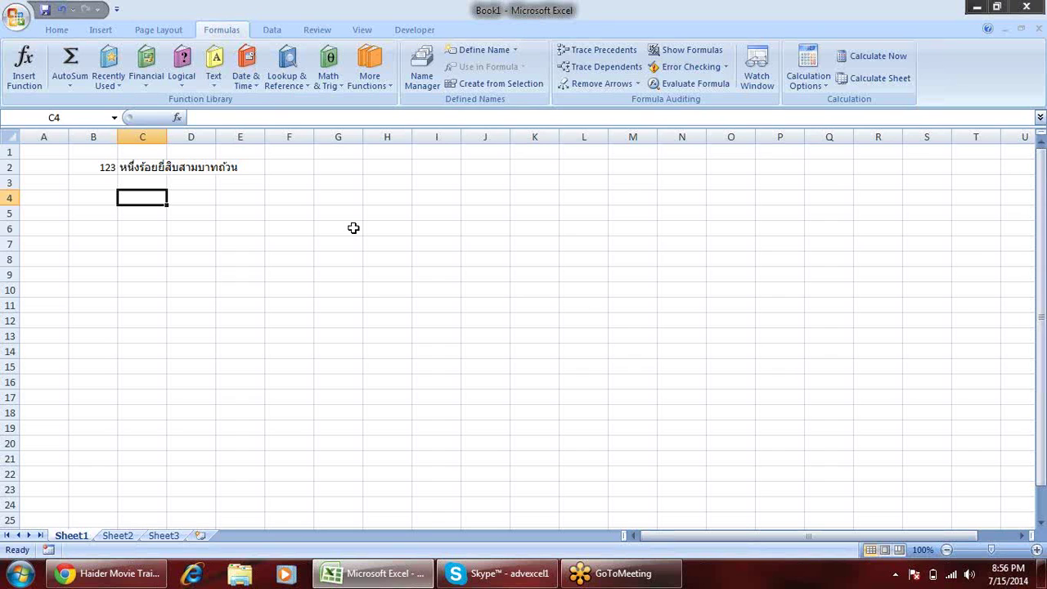
text(12)
key(Escape)
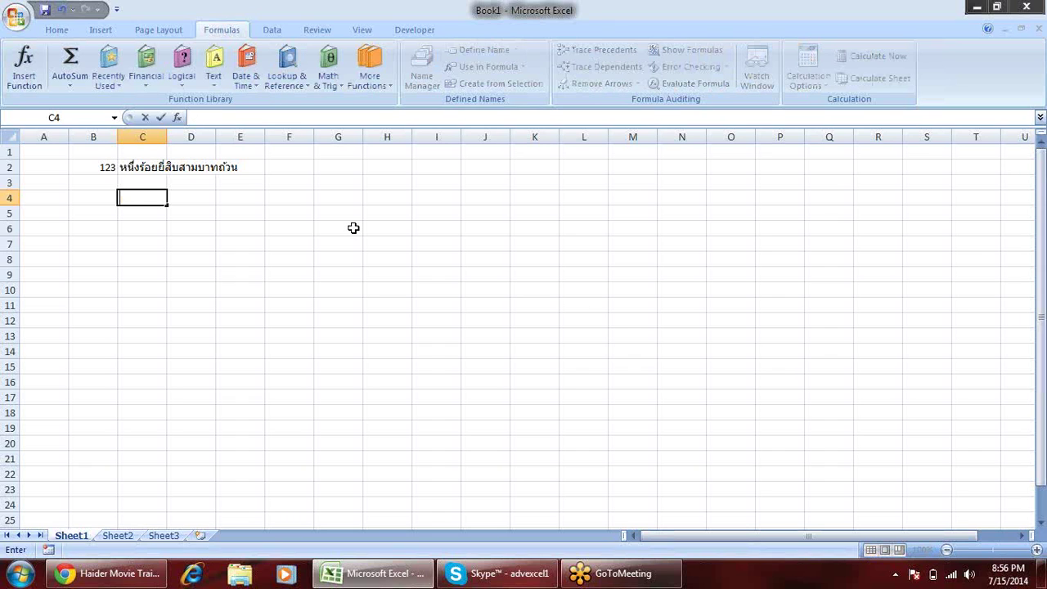
text(65)
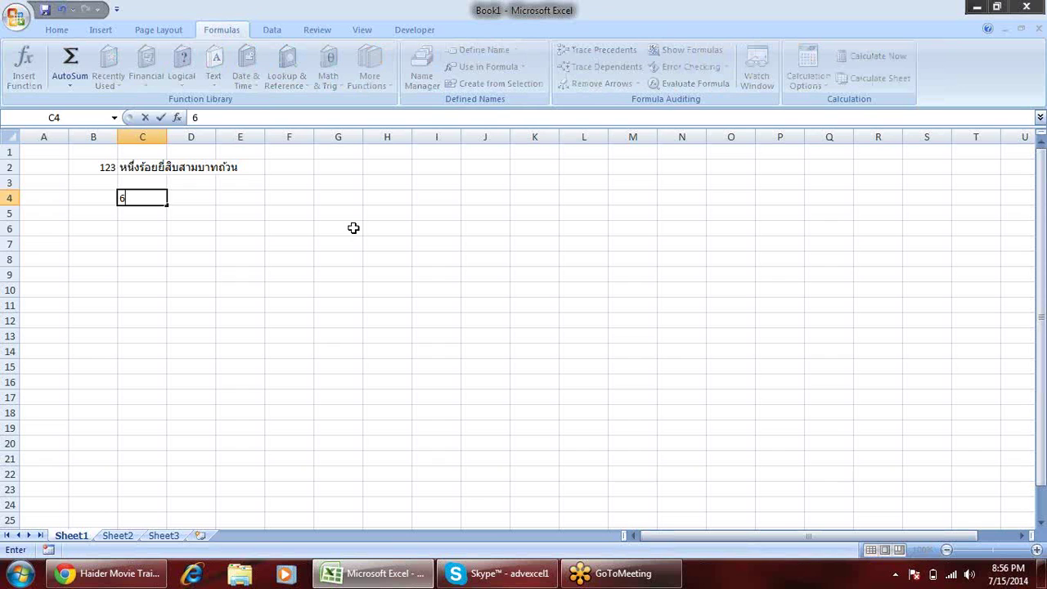
key(Tab)
Step: Enter =CHAR(C4) in D4 to show the character for code 65
text(=char)
key(Tab)
key(Left)
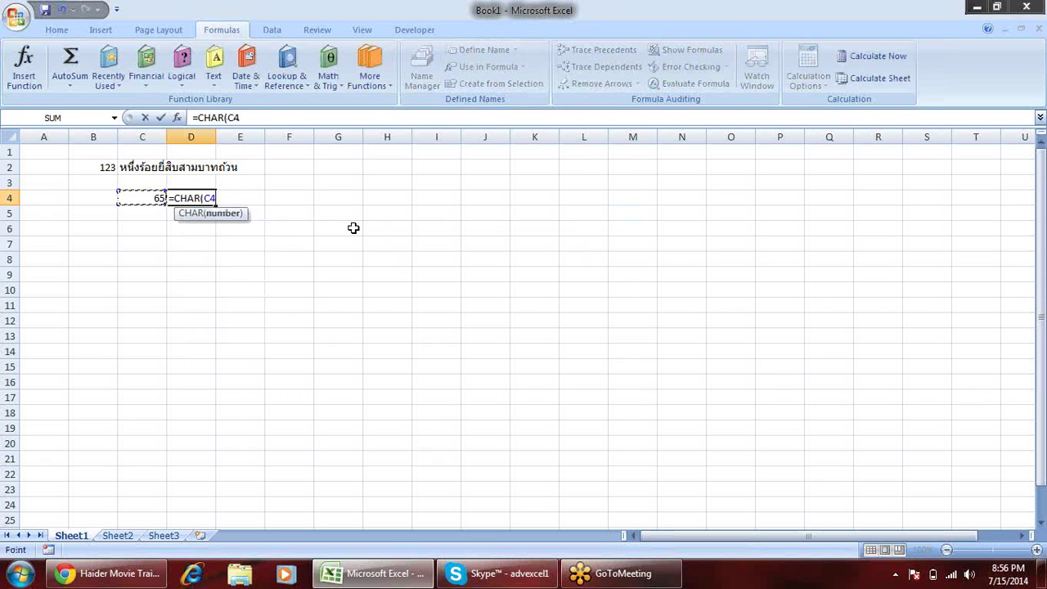
key(Return)
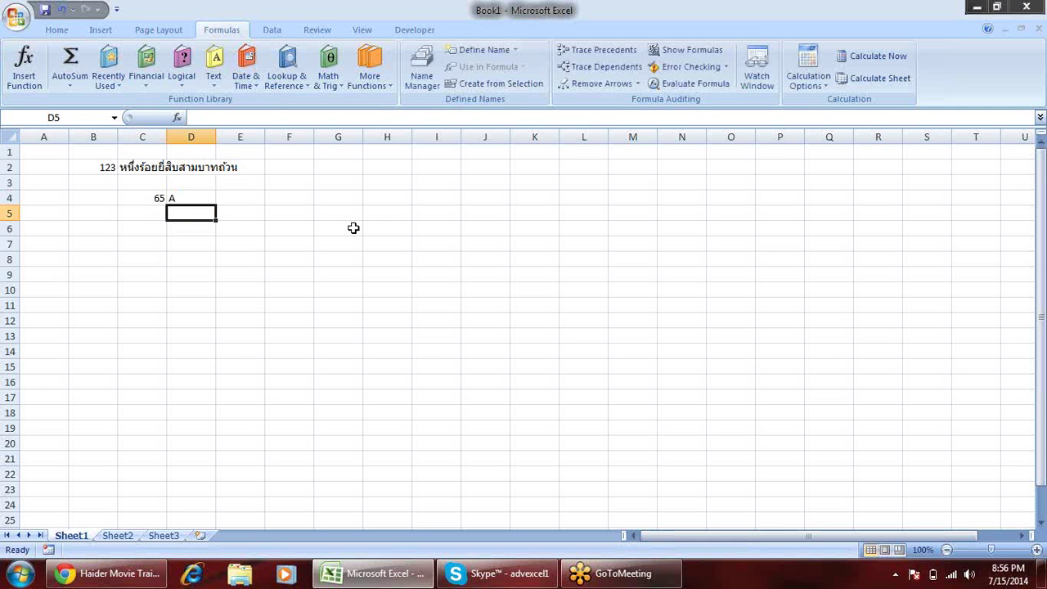
Step: In Chrome, go to Google India and search for "ascii"
click(107, 573)
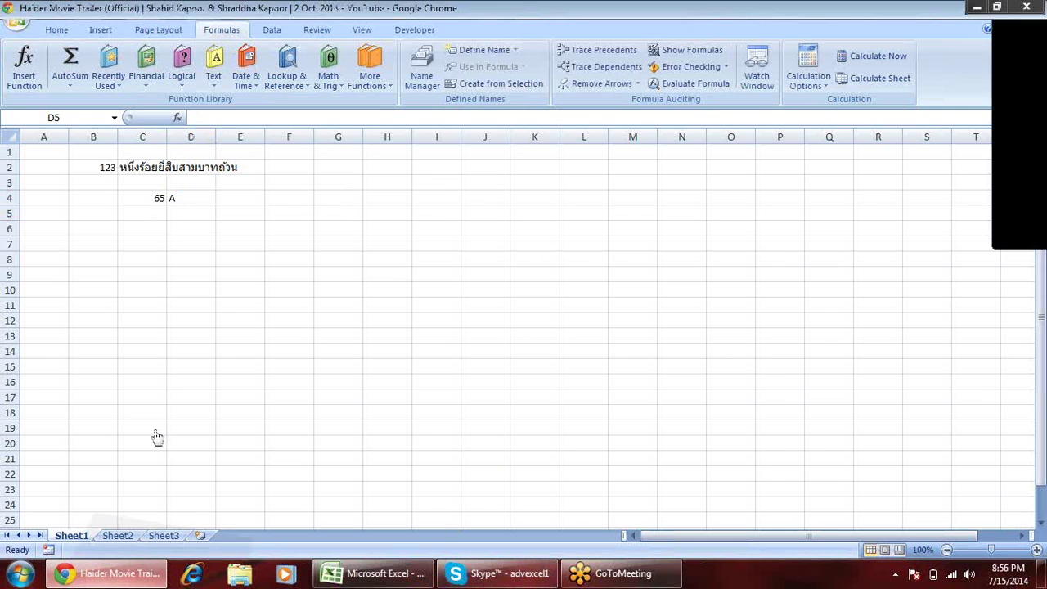
click(304, 37)
text(g)
key(Return)
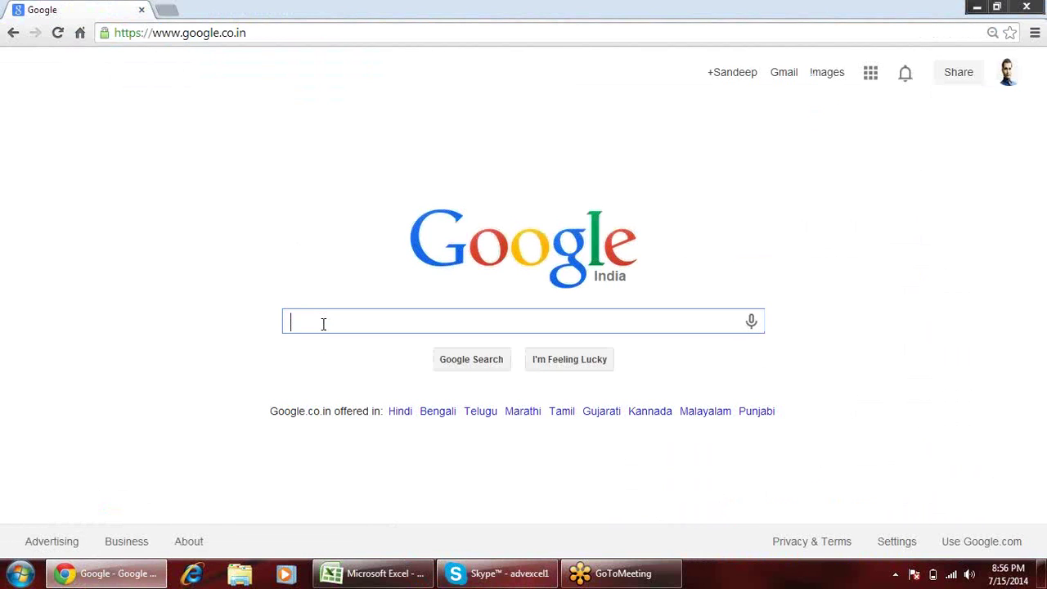
text(ascii)
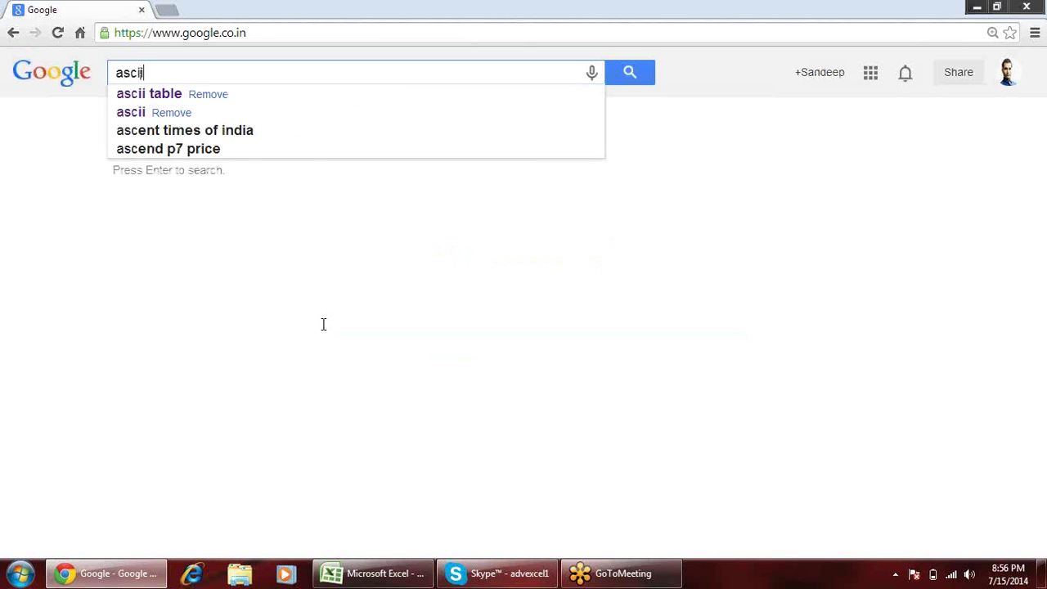
key(Return)
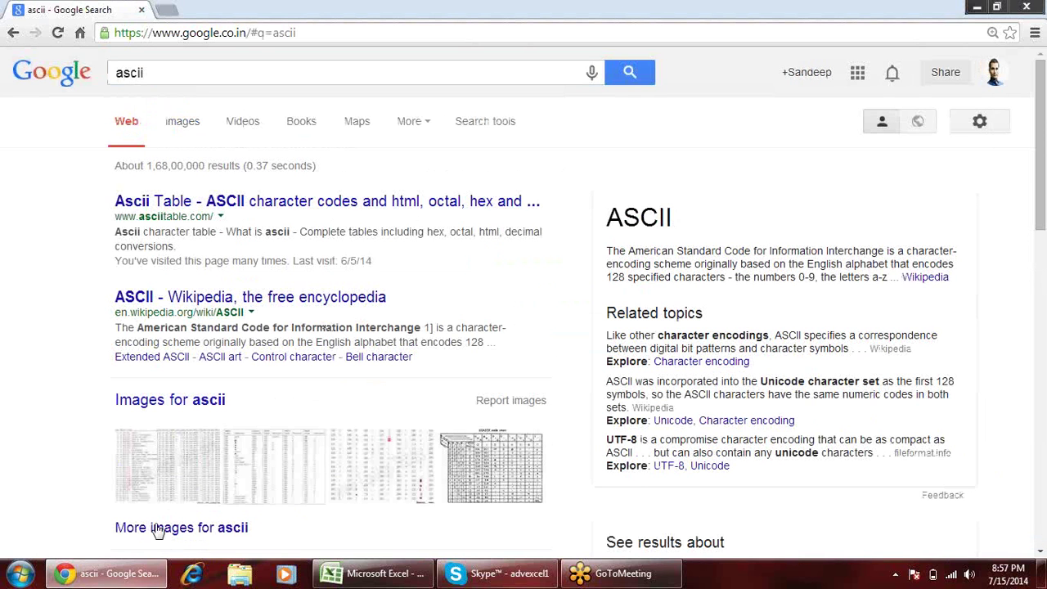
Step: Open and reload asciitable.com, check the character codes, then return to Excel
click(185, 202)
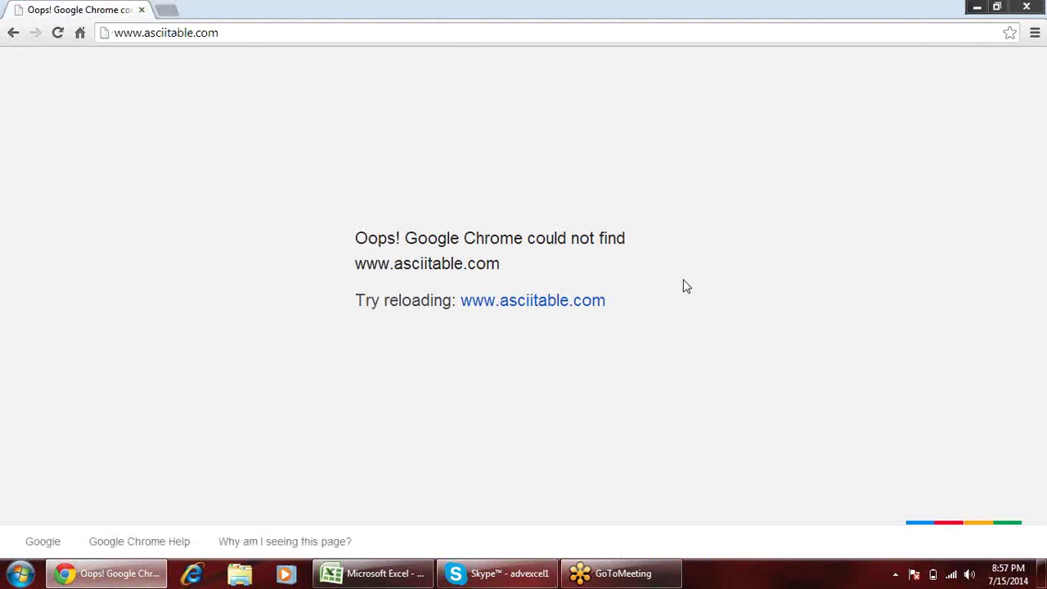
click(597, 302)
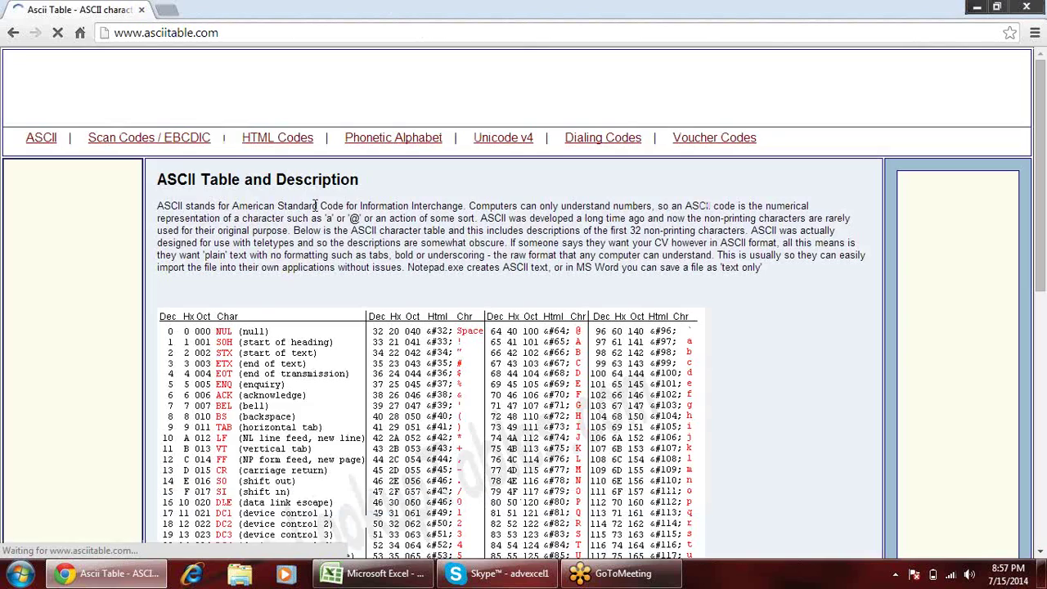
scroll(223, 397, down, 3)
scroll(230, 387, down, 2)
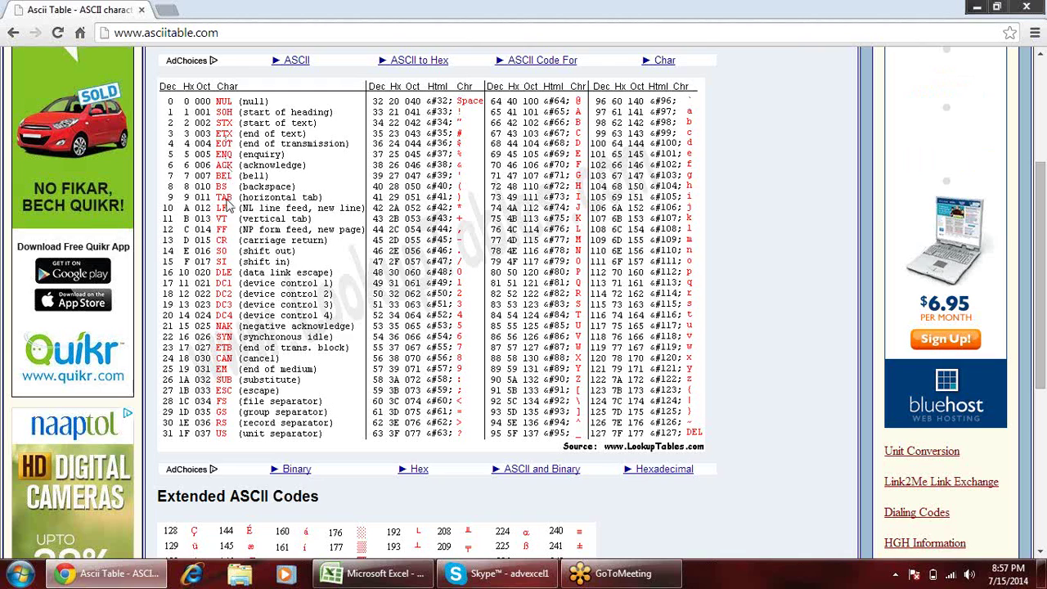
mouse_move(230, 283)
mouse_down()
mouse_move(221, 295)
mouse_move(258, 284)
mouse_up()
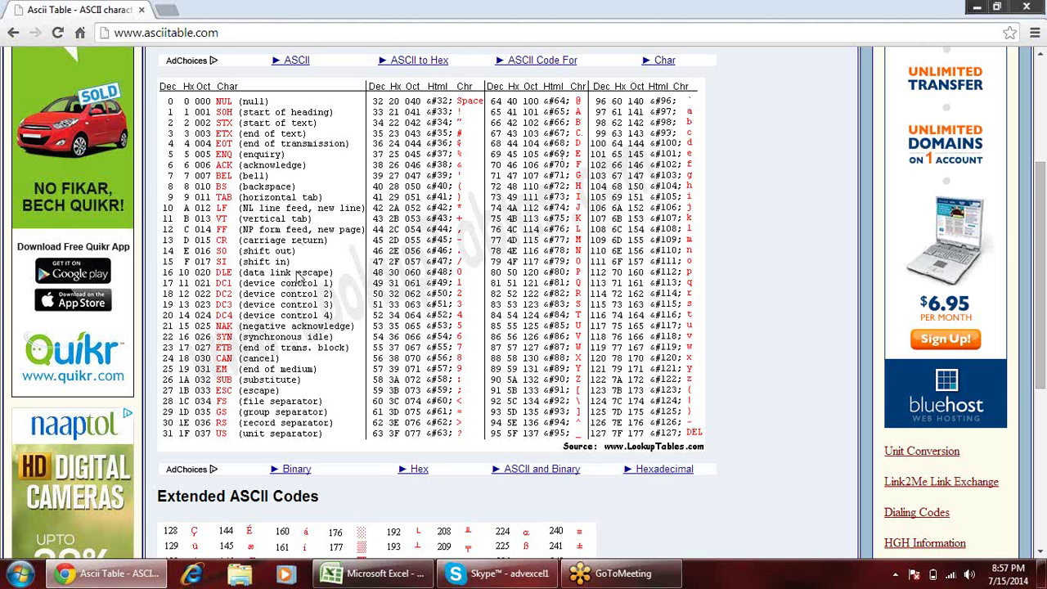
key(alt+Tab)
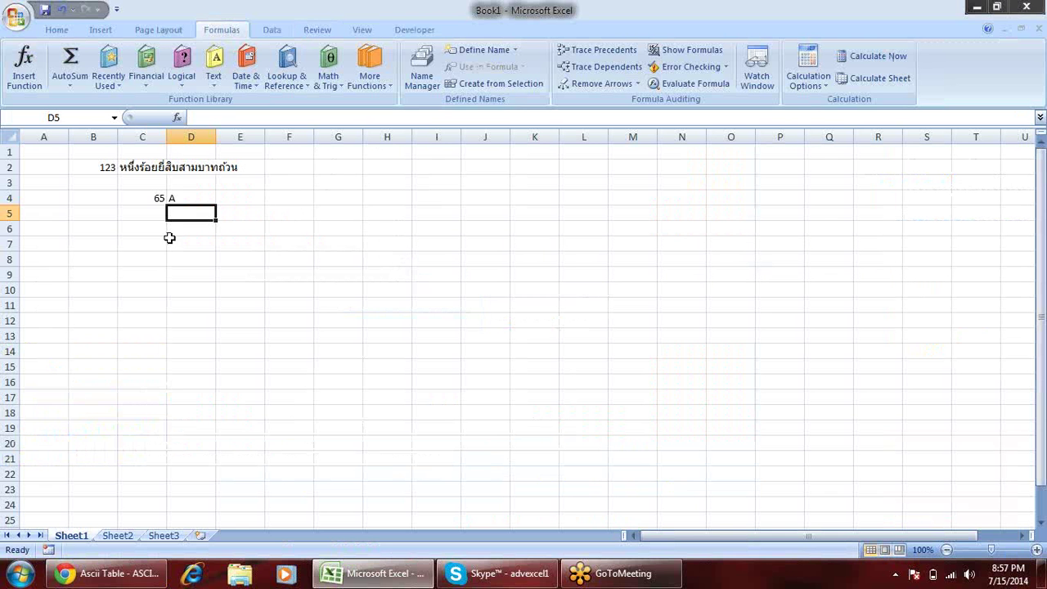
Step: Enter =CODE(D4) in E4 to return 65 for the letter A
click(257, 199)
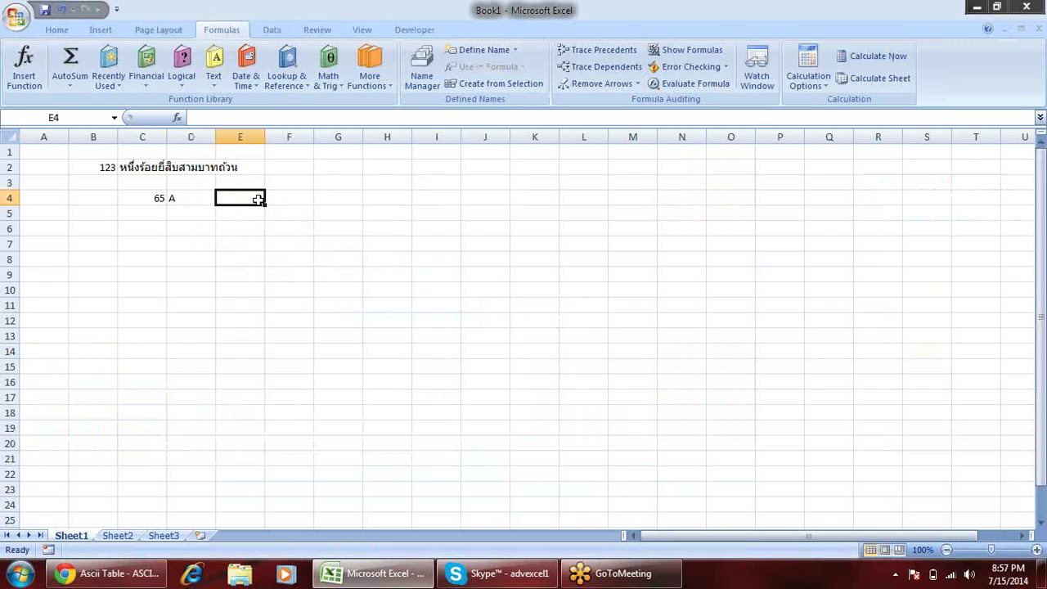
text(=code)
key(Tab)
key(Left)
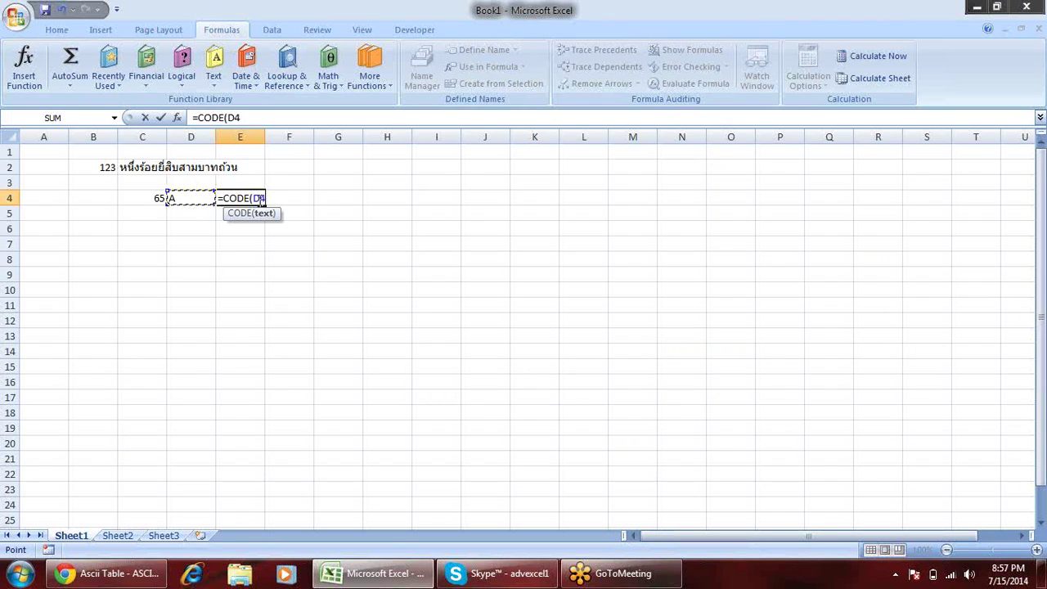
text())
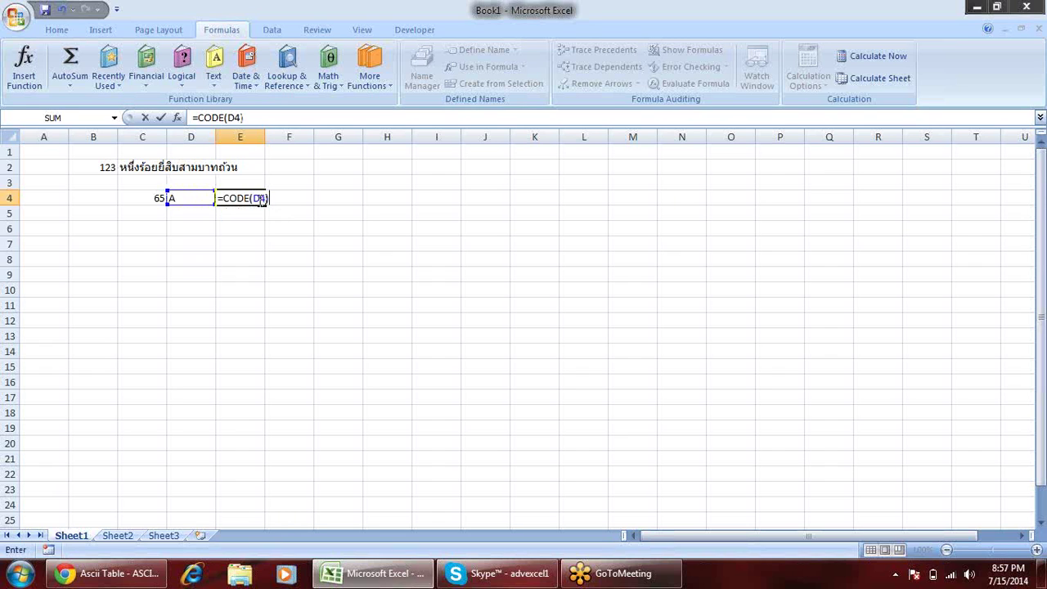
key(Return)
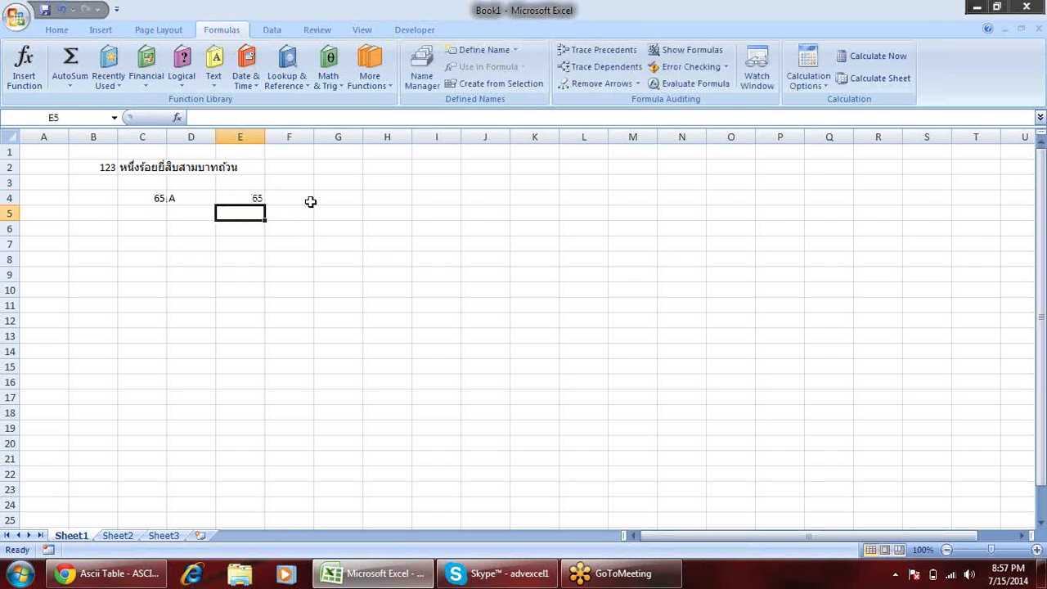
Step: Review the value in C4 and the formulas in D4 and E4 without changing them
click(163, 198)
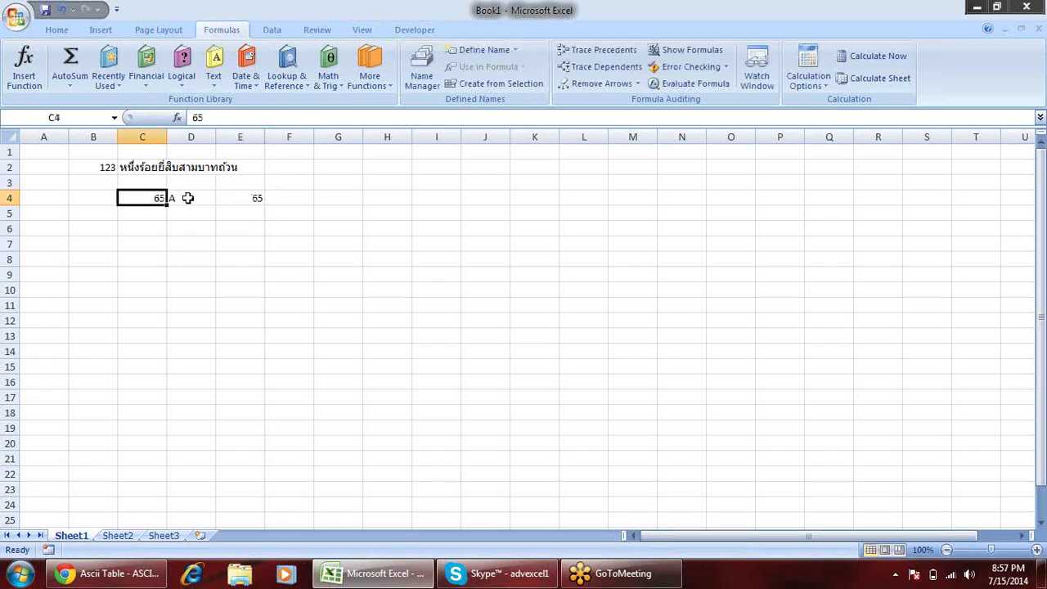
double_click(187, 198)
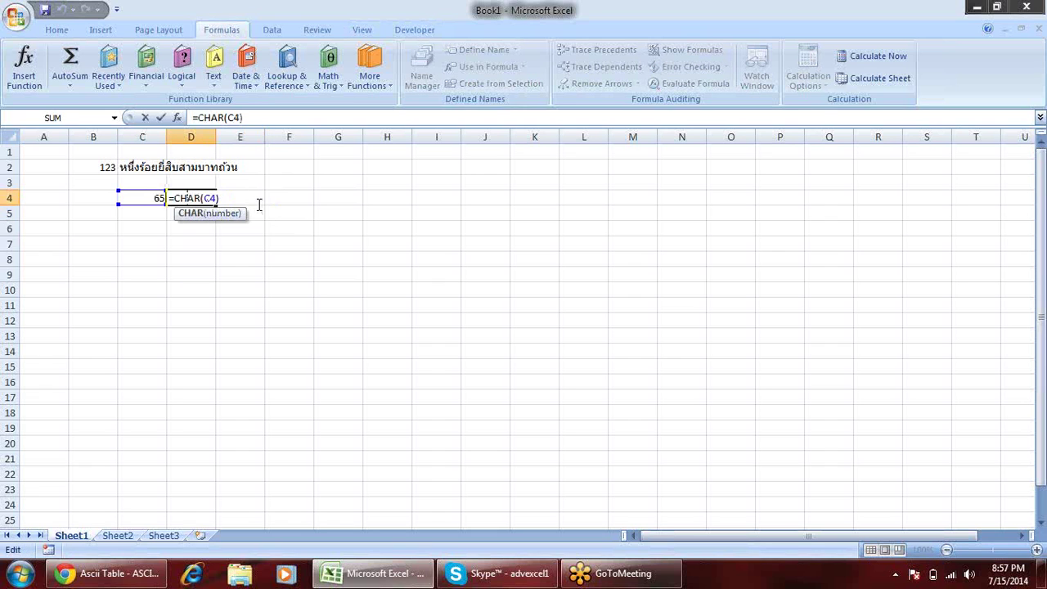
key(Return)
double_click(252, 203)
text(=CODE(D4))
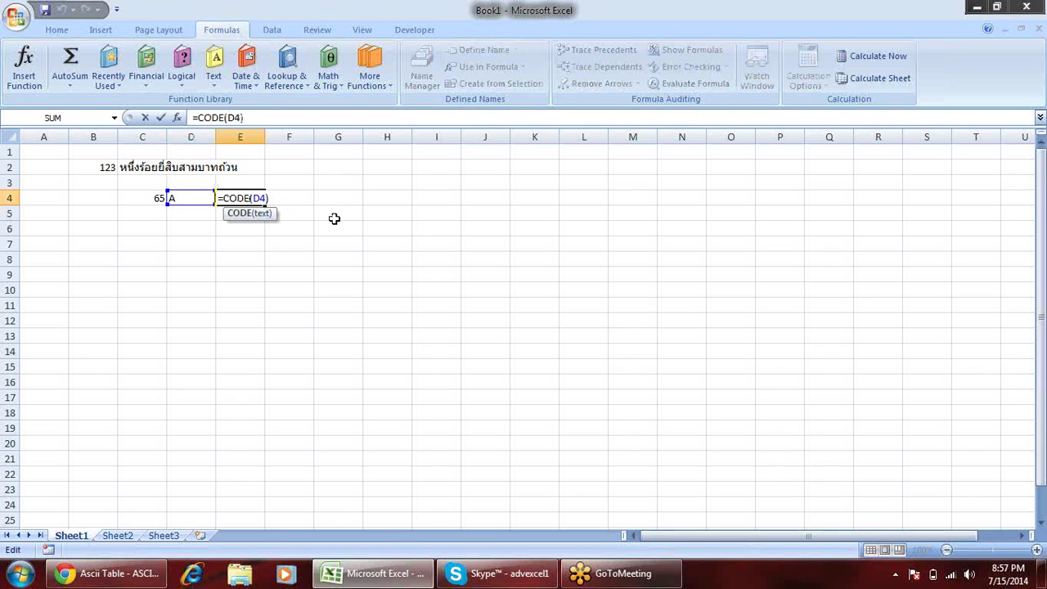
key(Return)
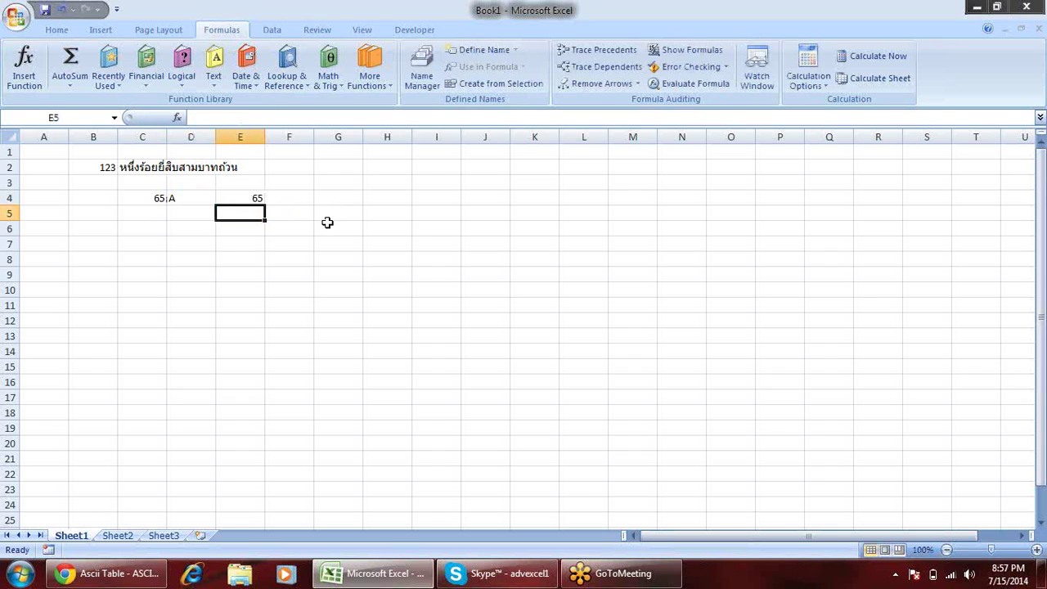
Step: Type a first name and surname on two lines inside cell E7
click(214, 70)
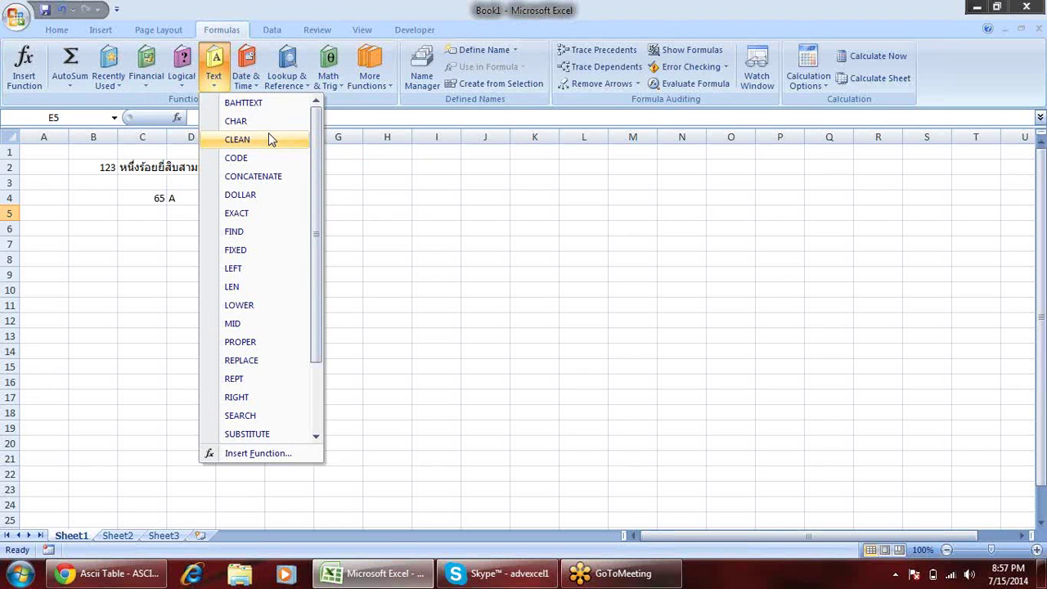
key(Escape)
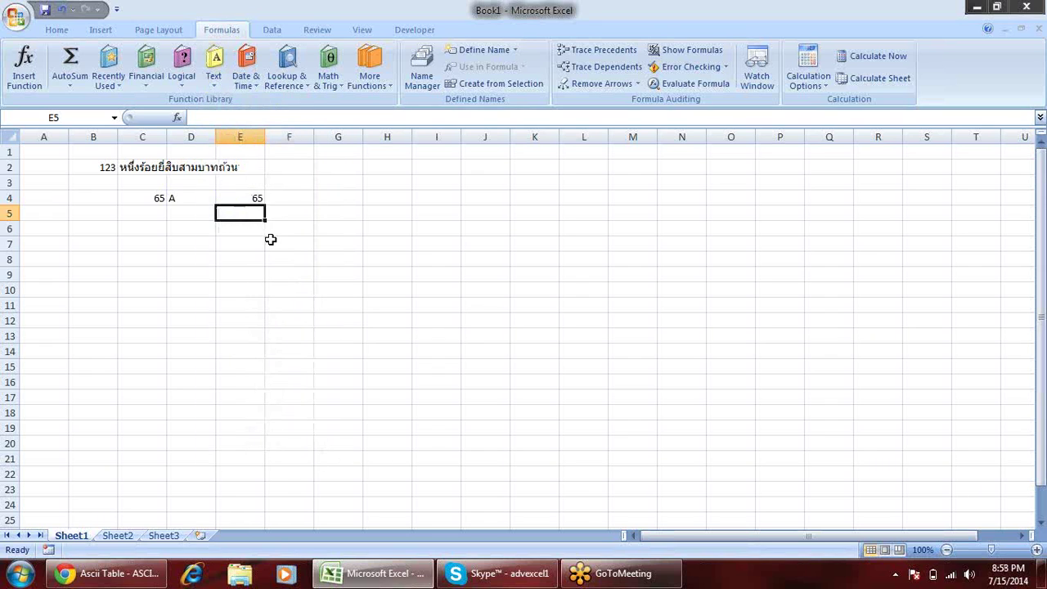
key(Down)
key(Down)
key(Left)
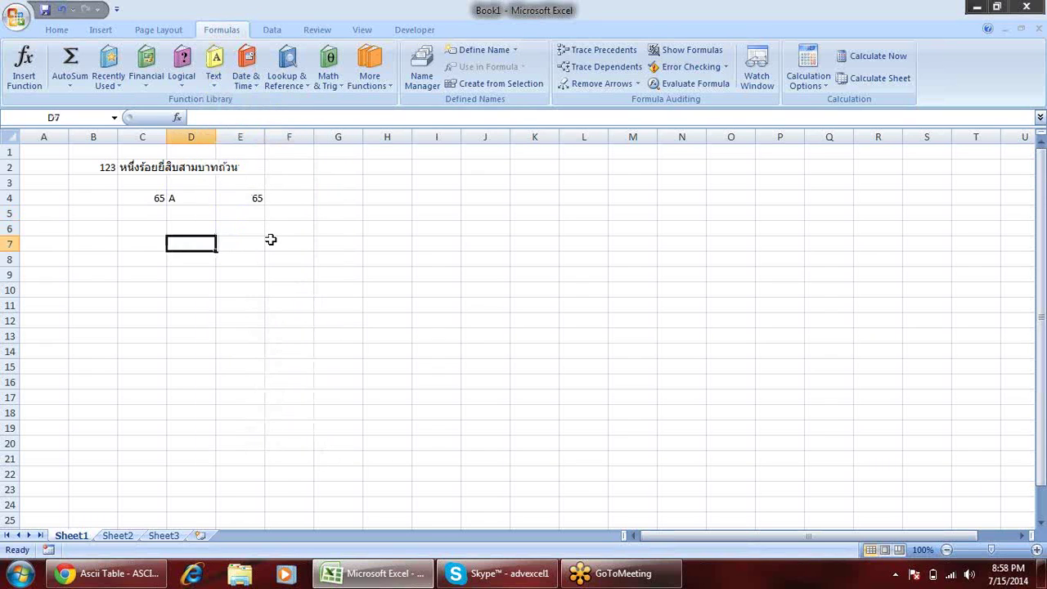
key(Right)
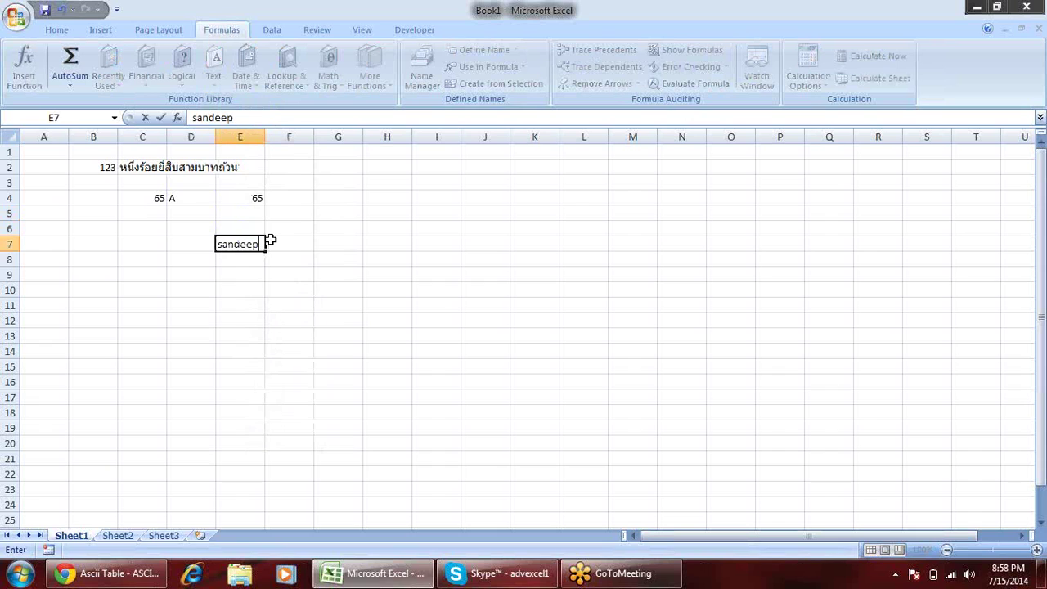
key(alt+Return)
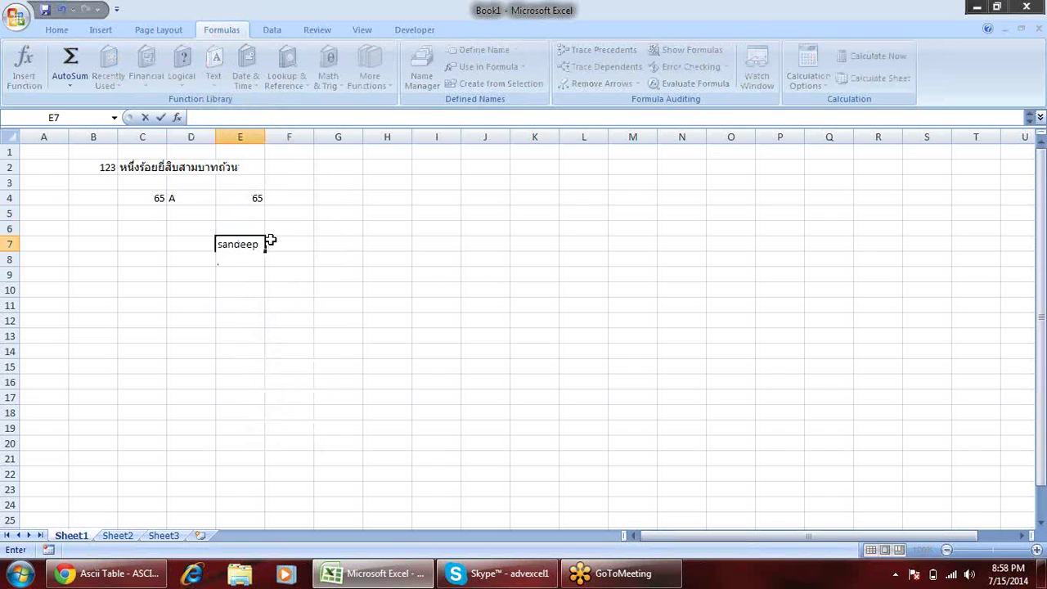
key(Return)
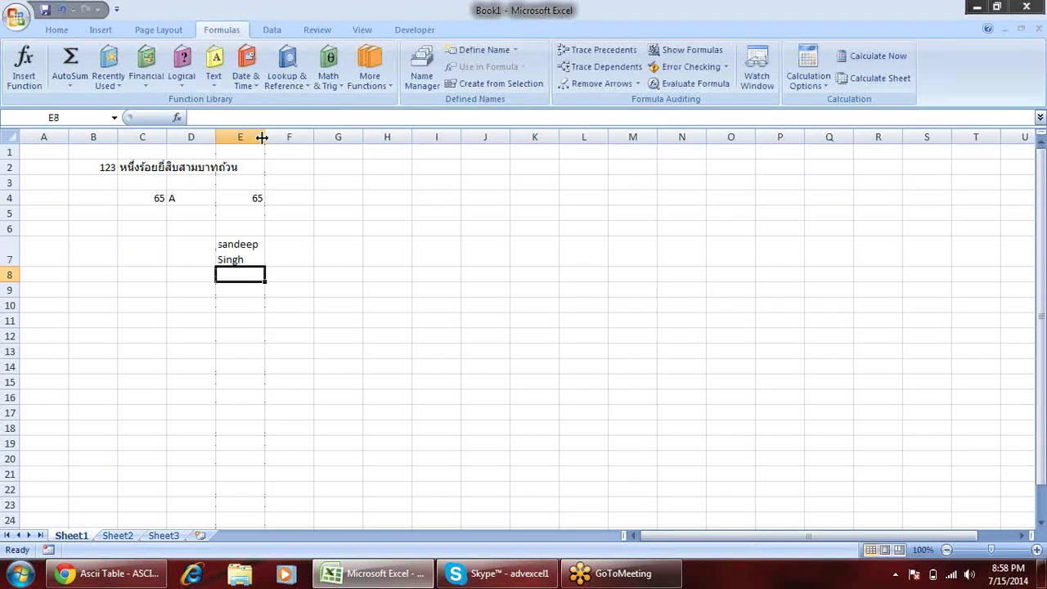
Step: Widen column E and enter =LEN(E7) in F7 to count the text length
drag(262, 137, 373, 137)
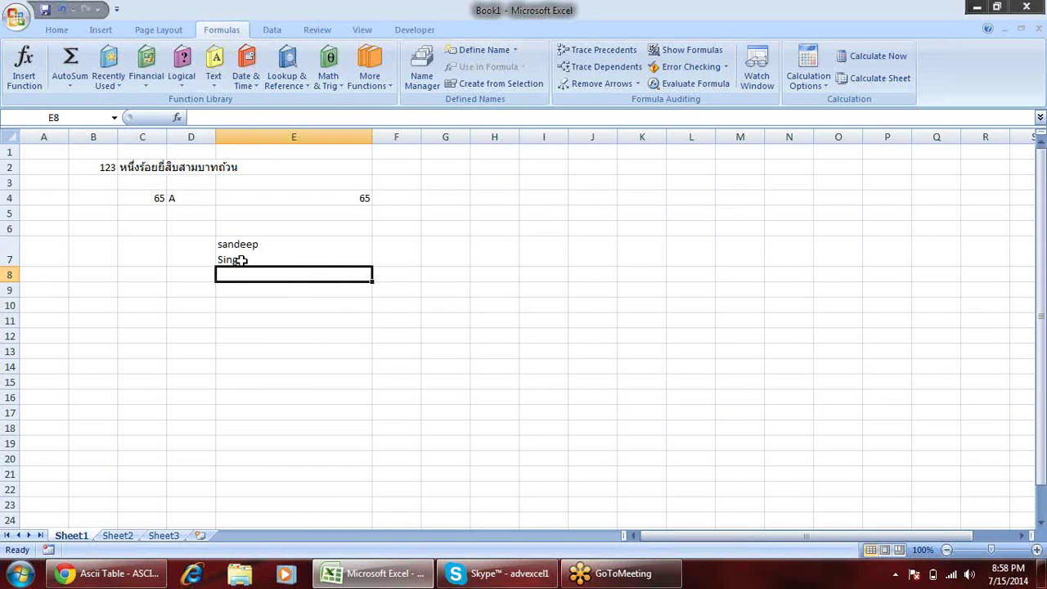
key(Right)
key(Up)
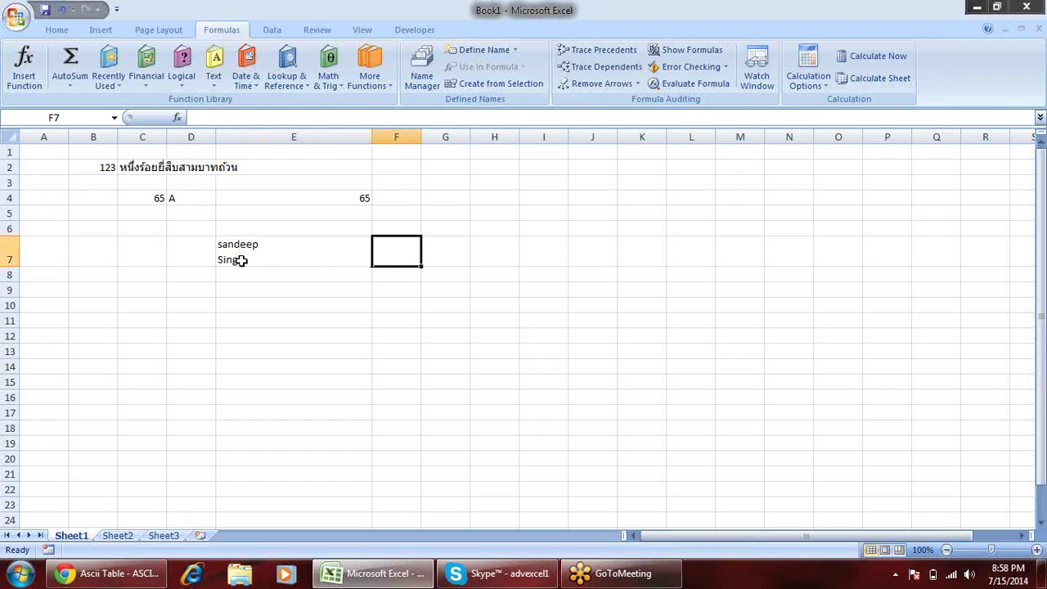
text(=le)
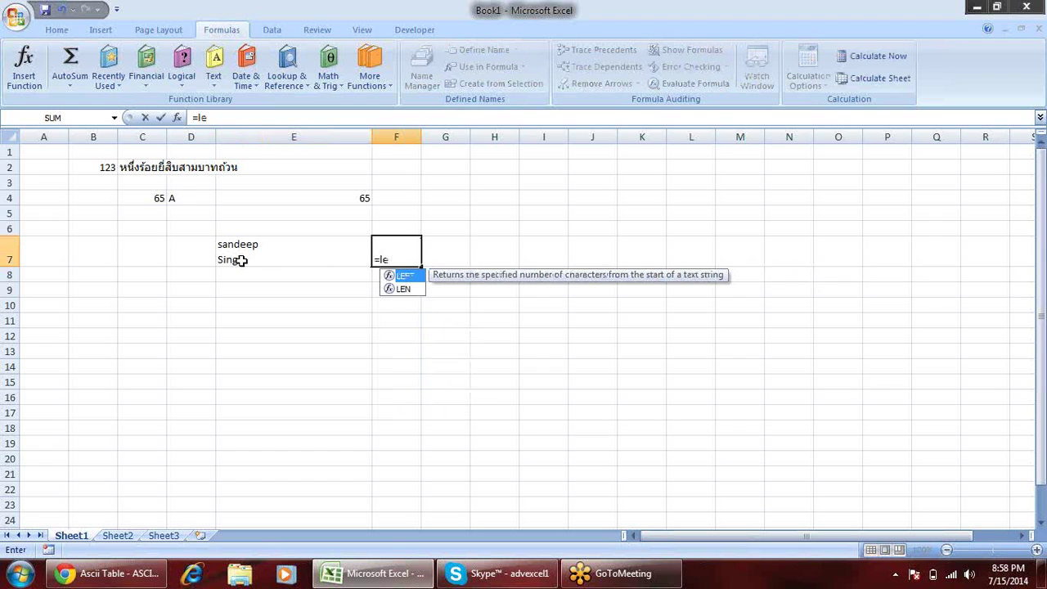
text(n)
key(Tab)
click(242, 261)
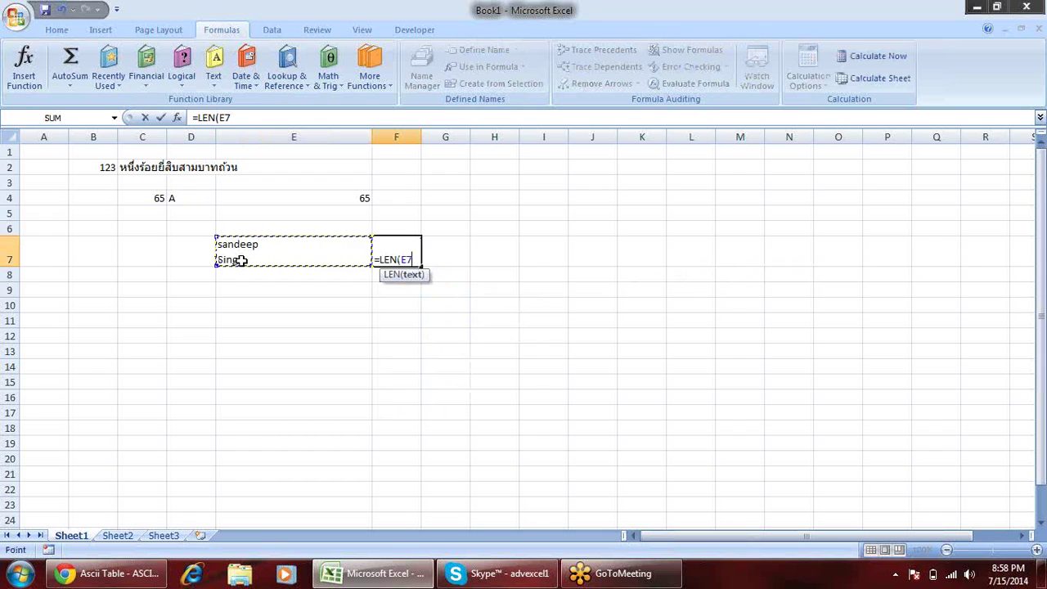
text())
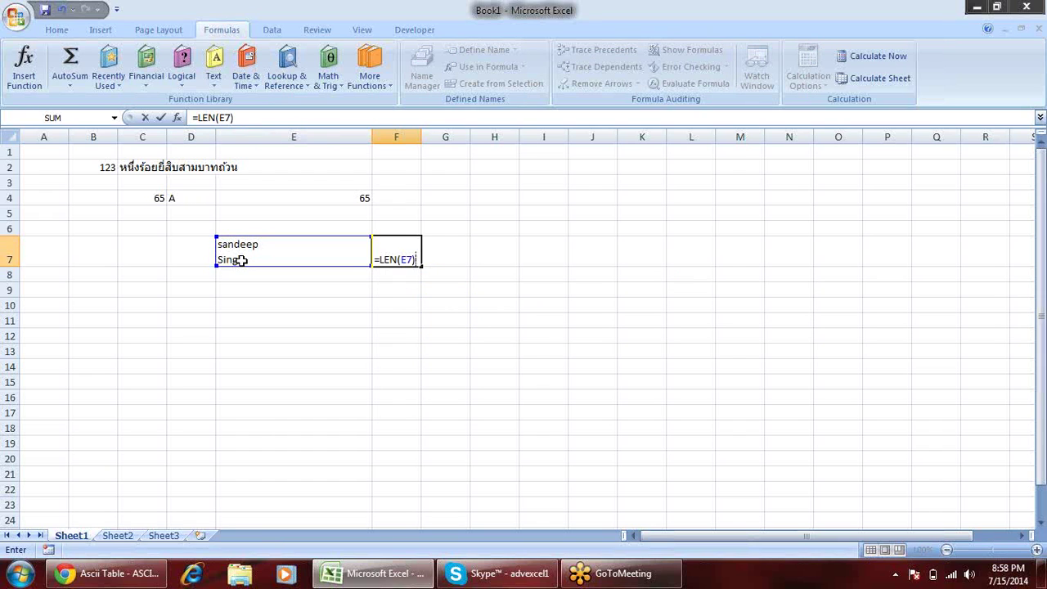
key(Return)
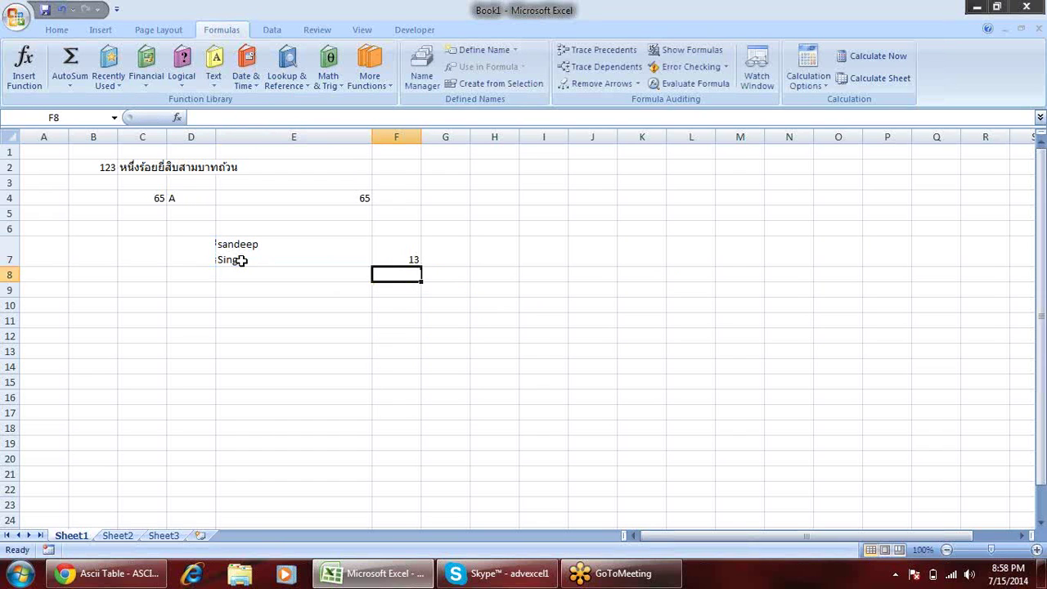
Step: Copy E7's two-line name into E8, inspect it, then clear E8
key(Left)
key(ctrl+d)
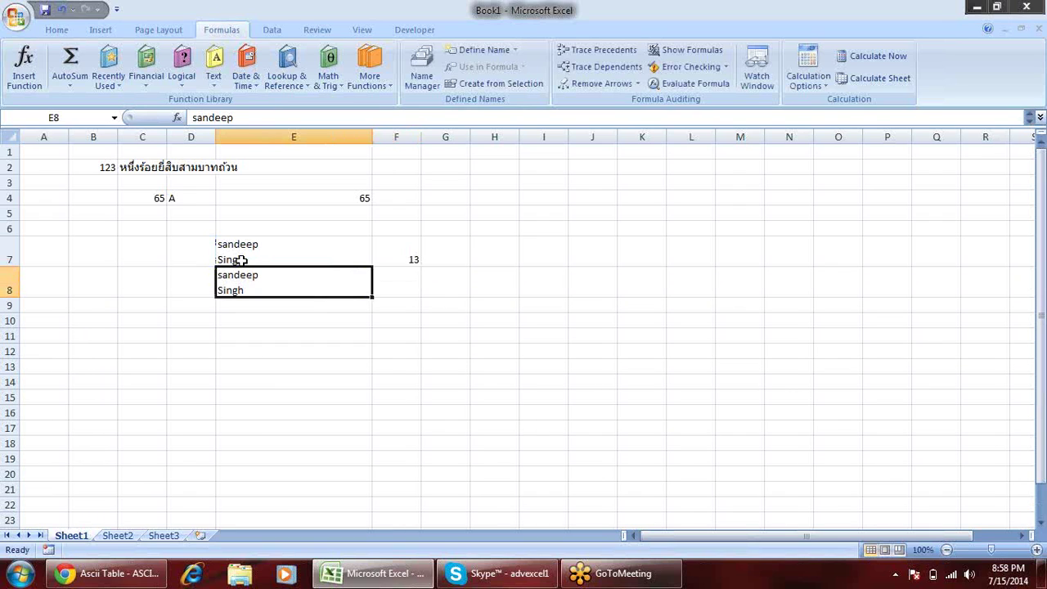
key(F2)
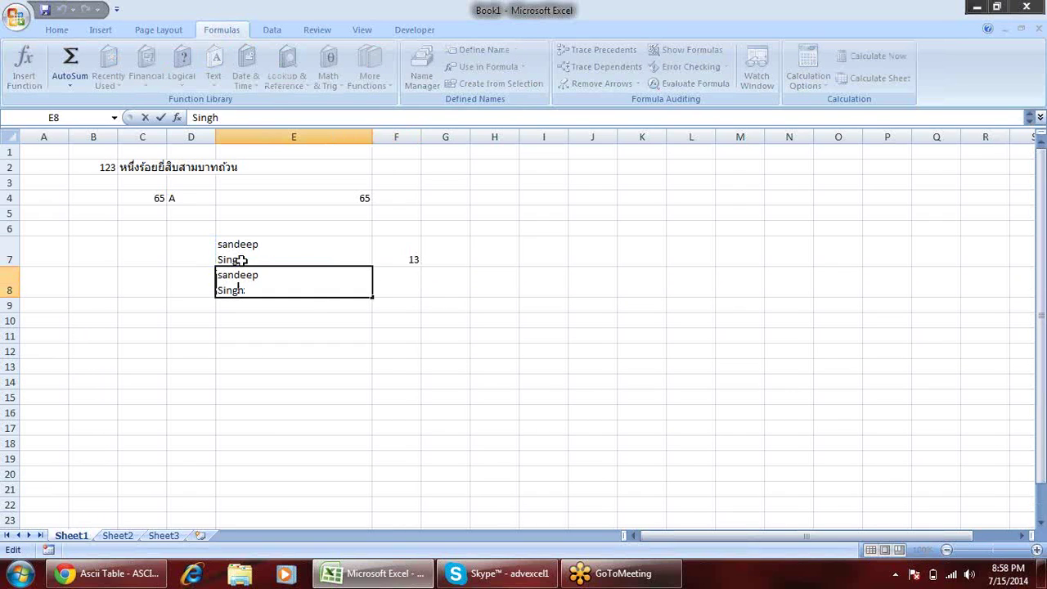
key(Up)
key(Escape)
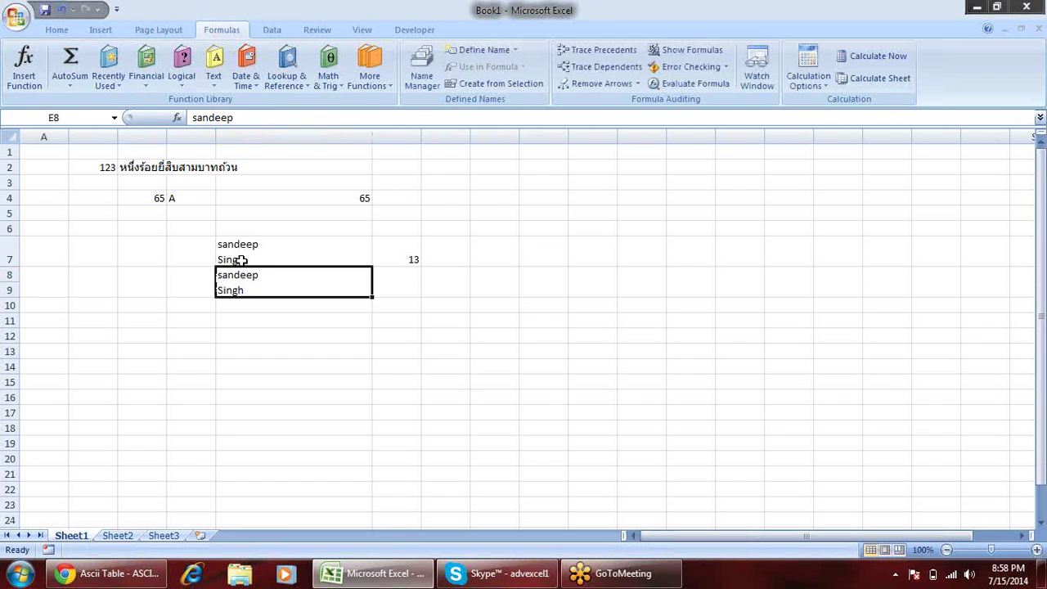
key(Delete)
Step: Enter =CLEAN(E6&E7) in E8 and fill the LEN formula down to F8
text(=cle)
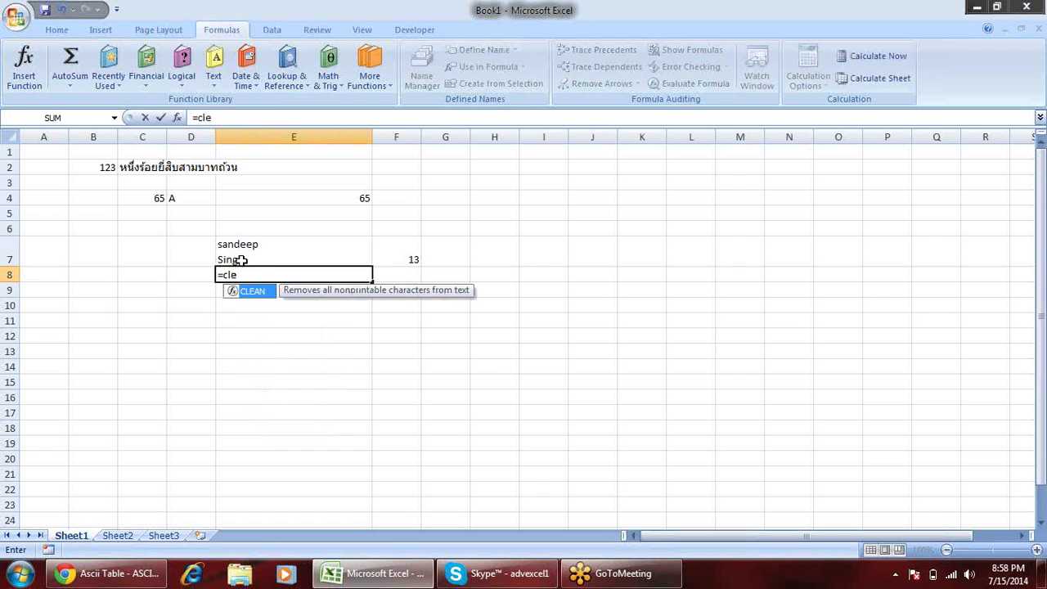
key(Tab)
text(E6&E7)
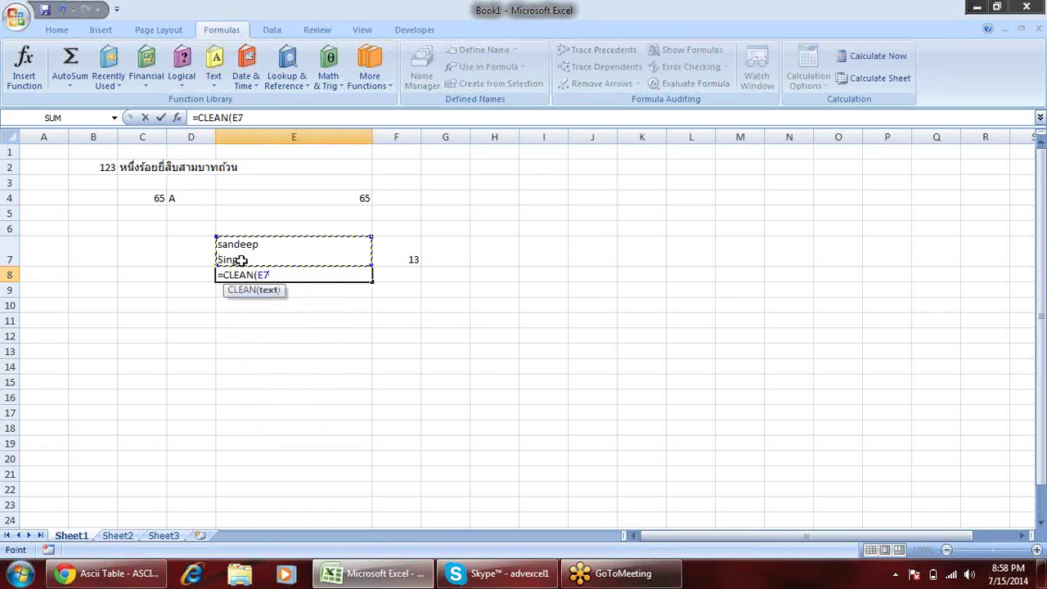
key(Return)
key(Up)
key(Right)
key(ctrl+d)
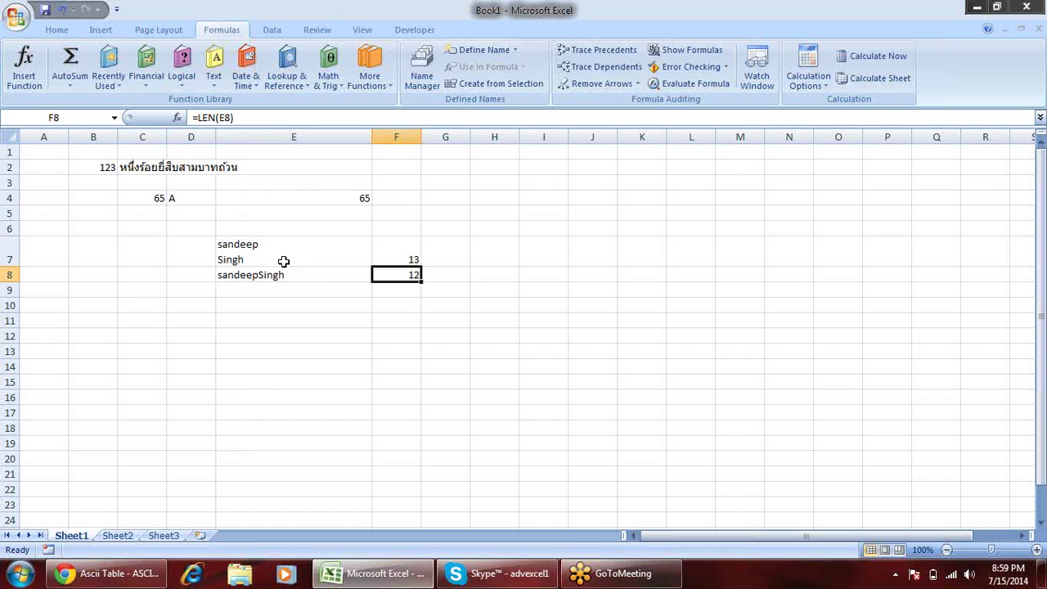
click(246, 304)
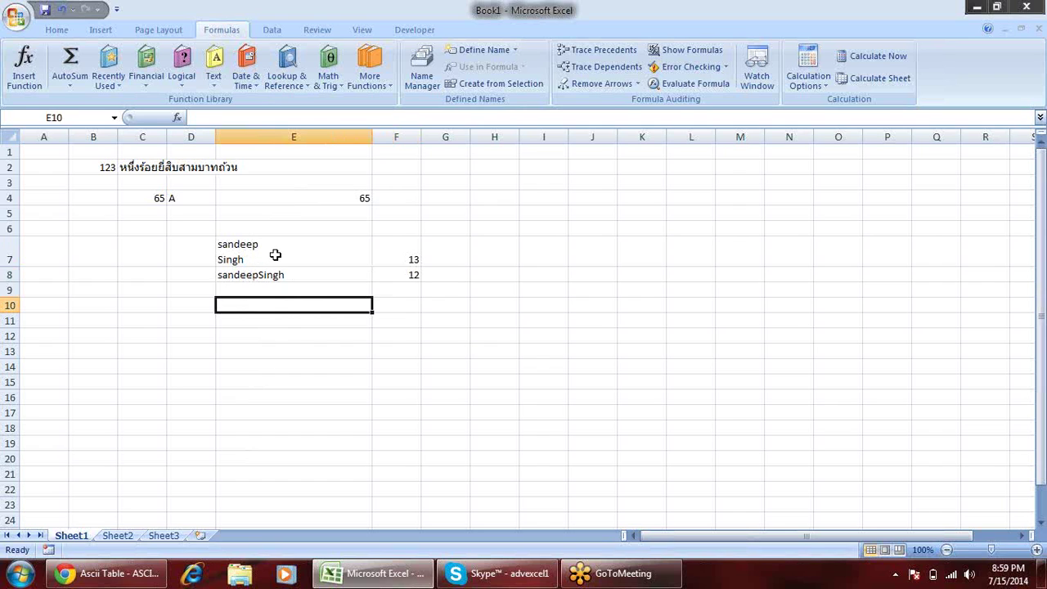
click(275, 256)
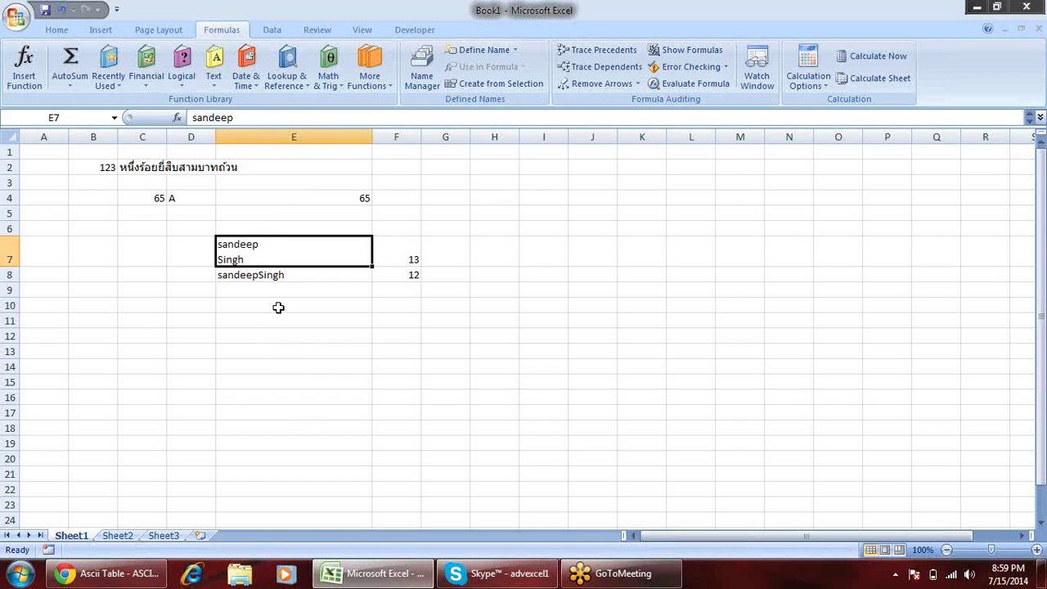
double_click(277, 247)
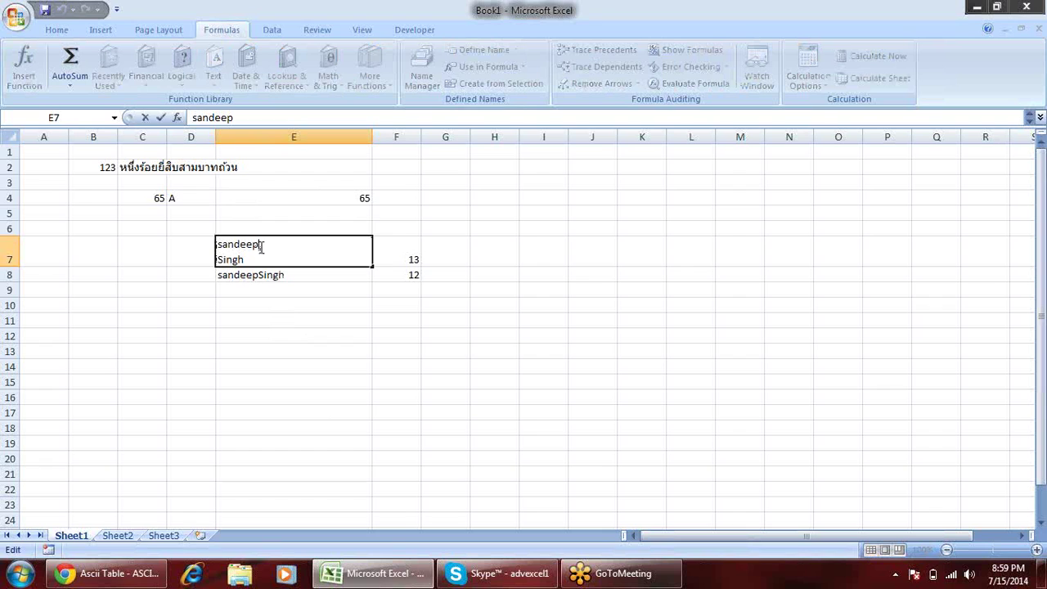
click(289, 297)
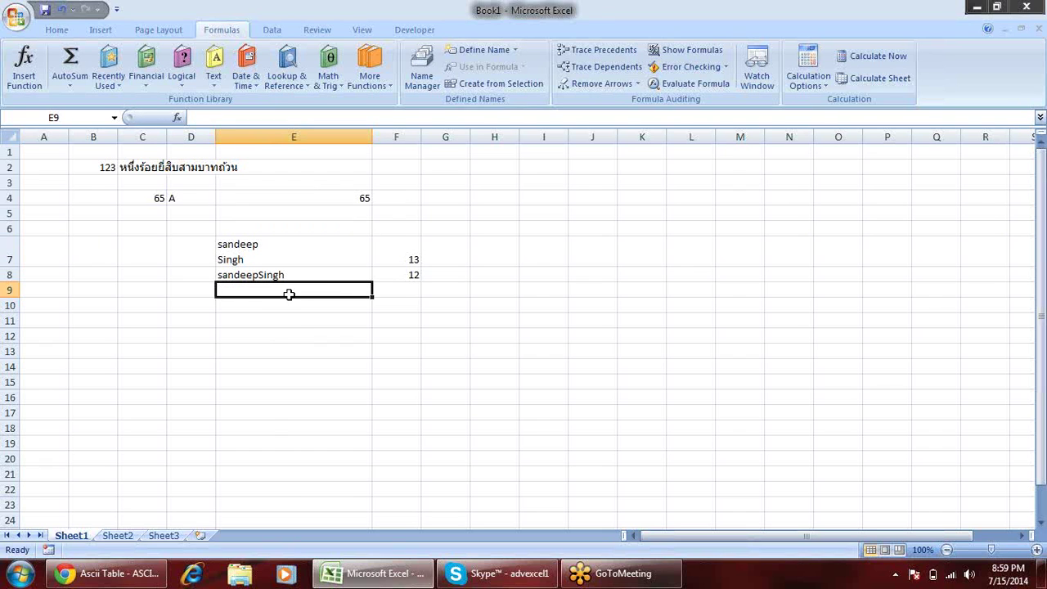
click(298, 260)
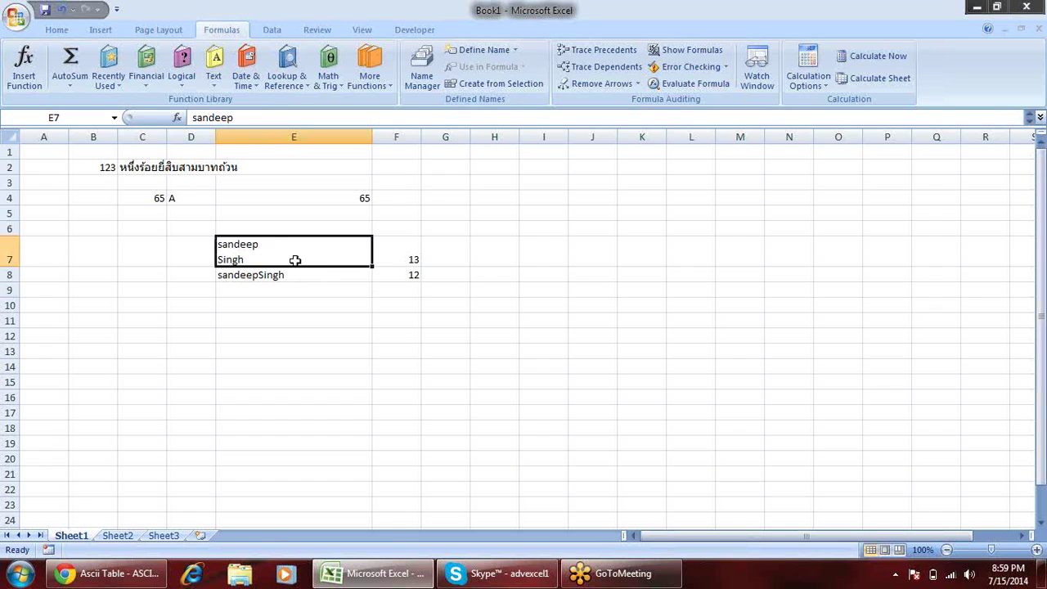
double_click(258, 245)
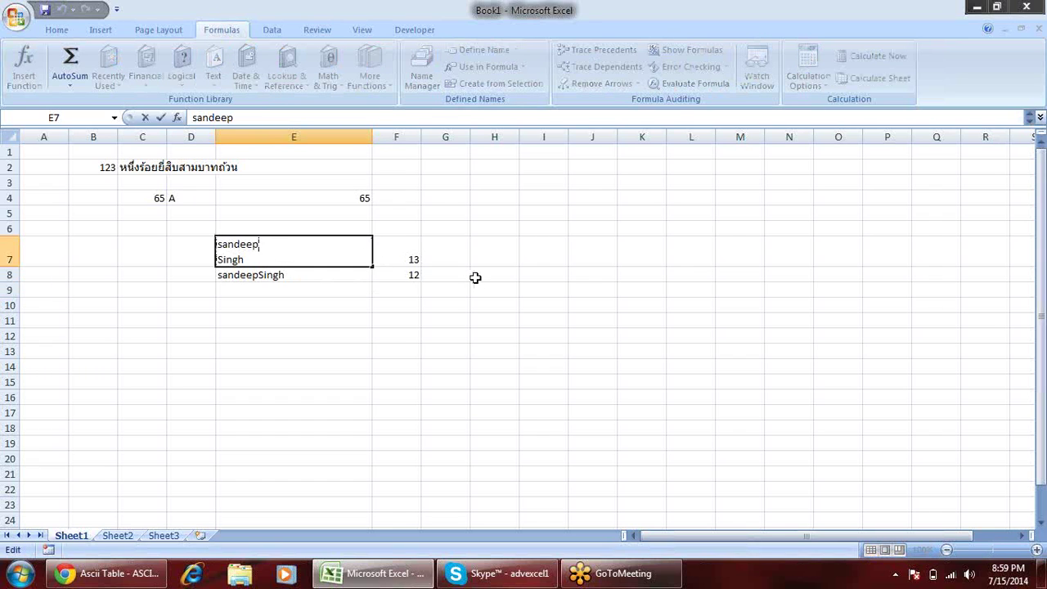
key(Down)
key(shift+Home)
key(shift+Left)
key(shift+Left)
key(shift+Left)
key(shift+Left)
Step: Put a lone line break into cell G7
click(448, 255)
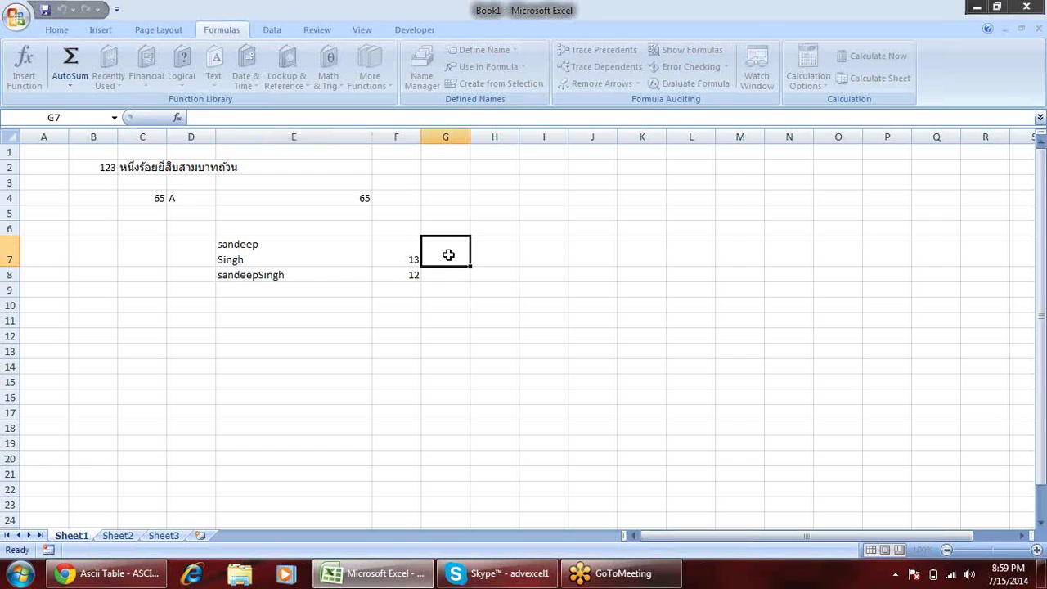
key(alt+Return)
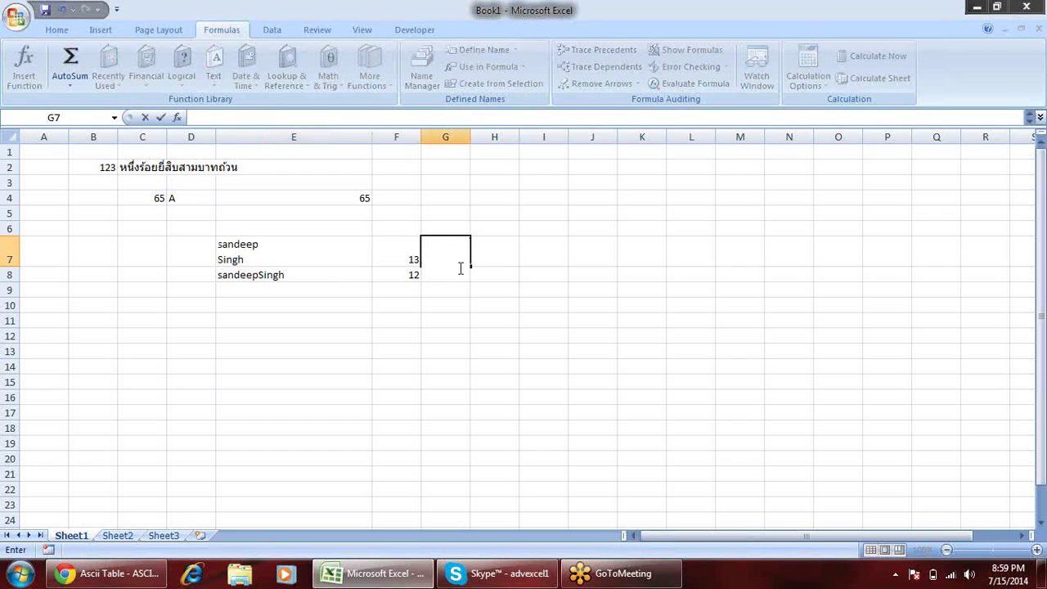
key(Return)
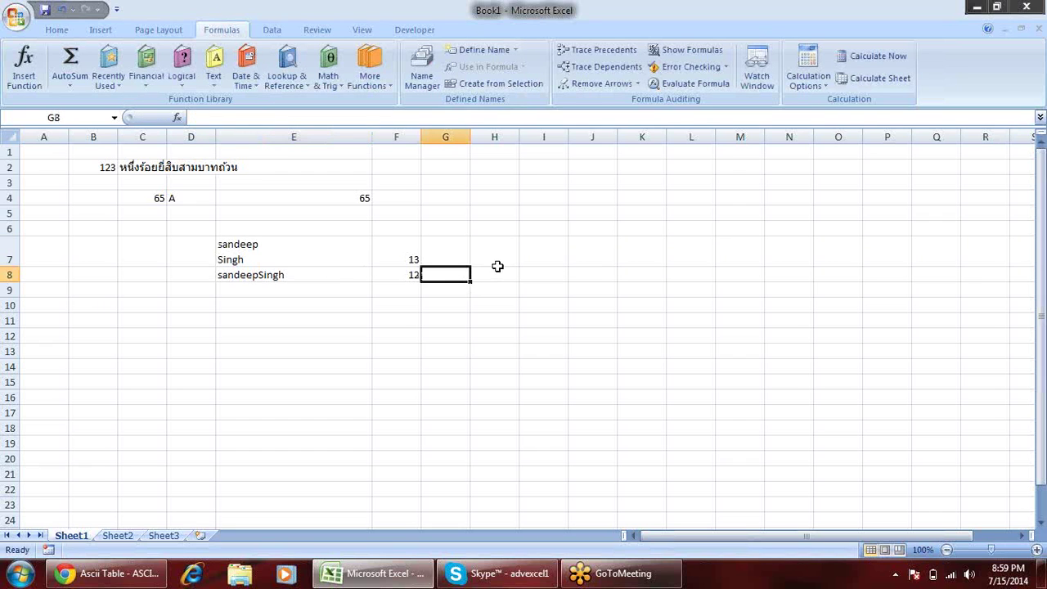
Step: Enter =CODE(G7) in H7 to show the line-feed code 10
click(500, 255)
text(=)
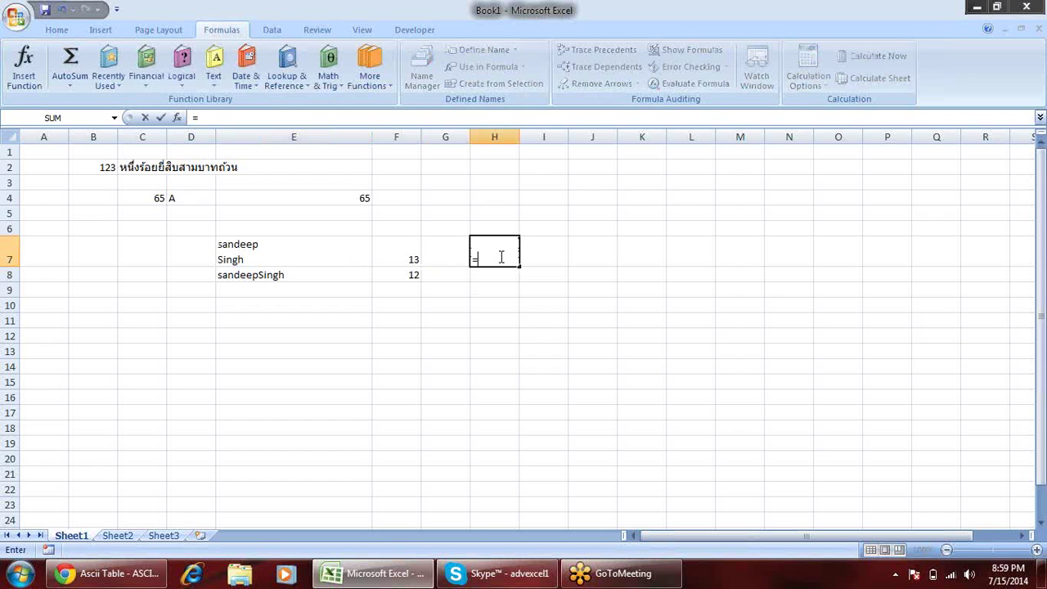
text(code)
key(Tab)
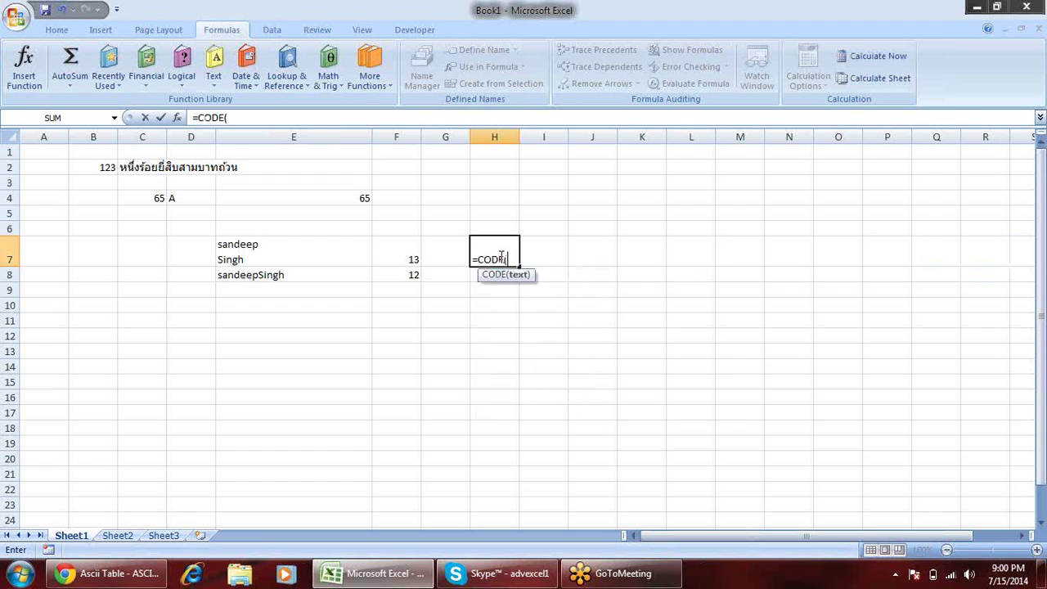
key(Left)
text())
key(Return)
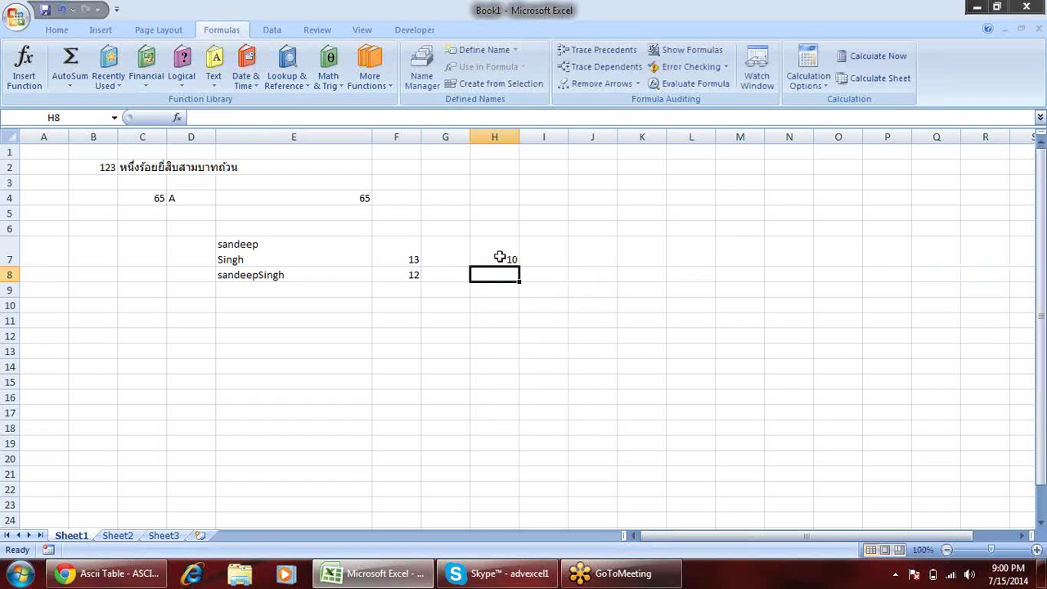
click(491, 254)
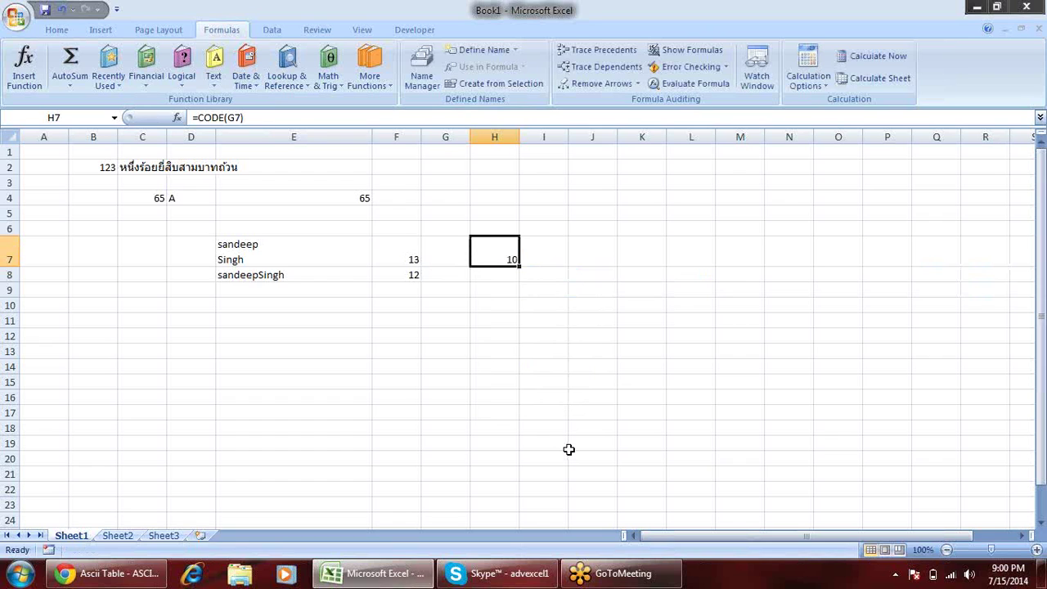
Step: Make row 11 taller and enter =E8&CHAR(10)&" is a human" in E11
click(250, 318)
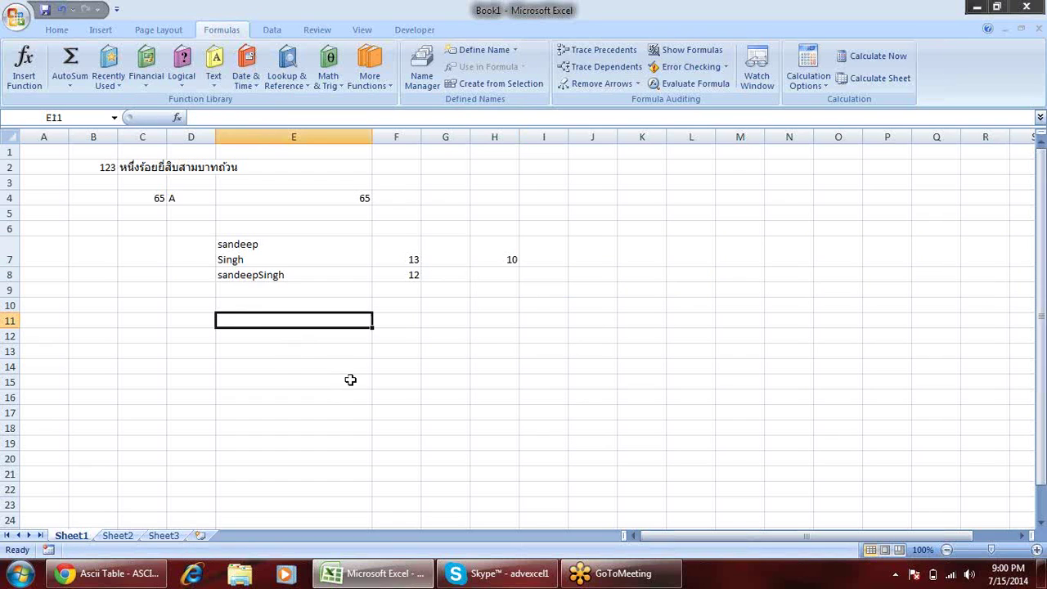
drag(11, 327, 12, 390)
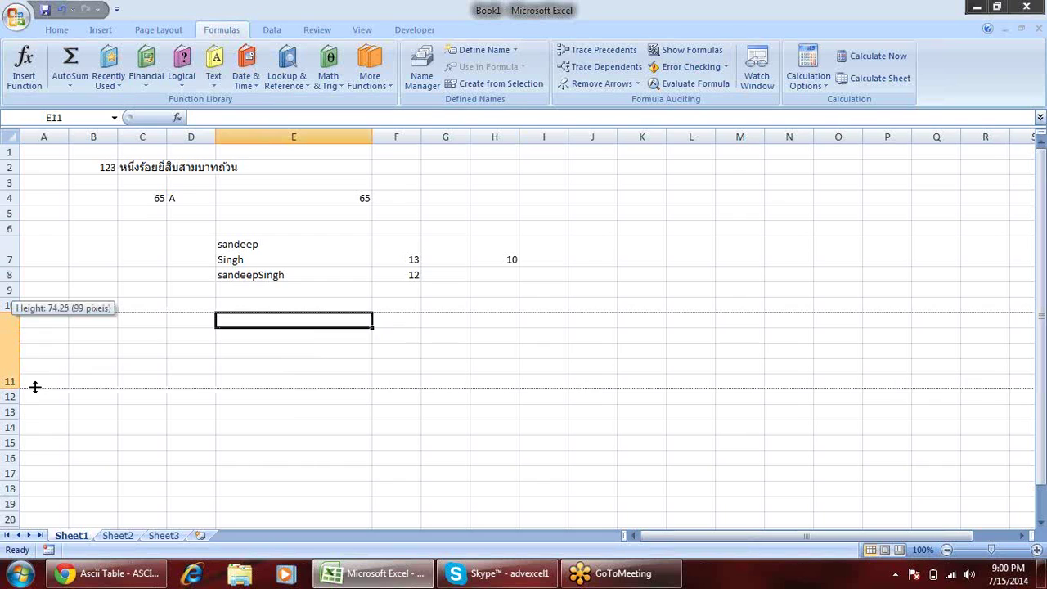
text(=)
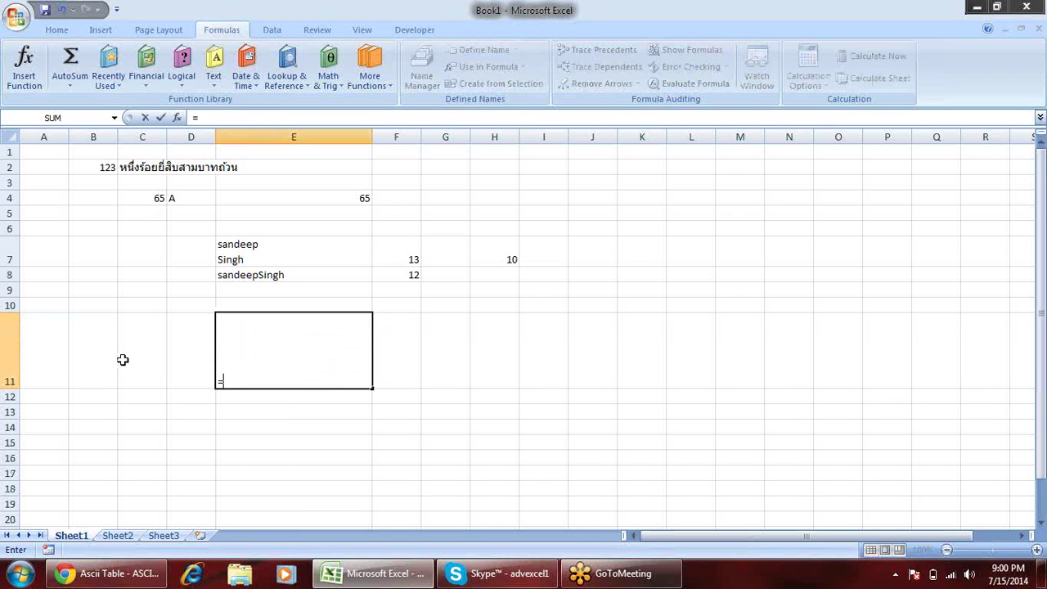
key(Up)
key(Up)
key(Up)
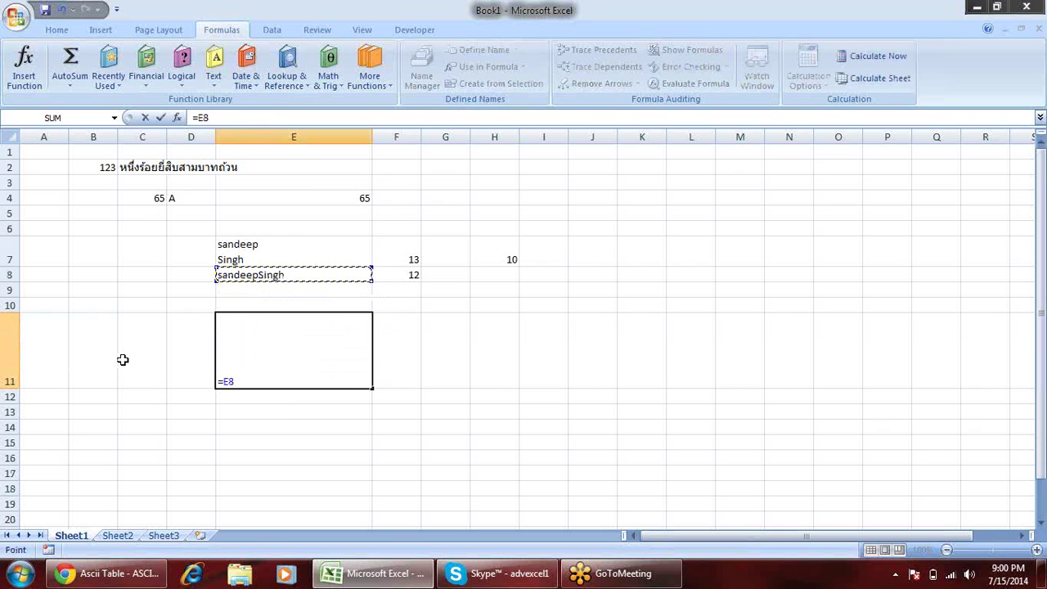
text(^&)
key(BackSpace)
key(BackSpace)
key(BackSpace)
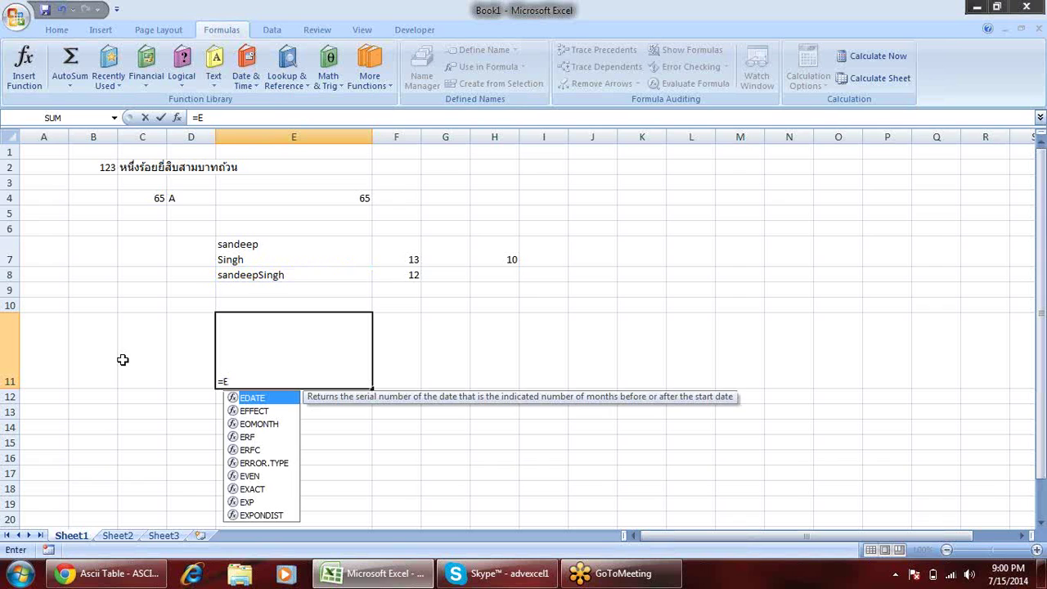
text(8&)
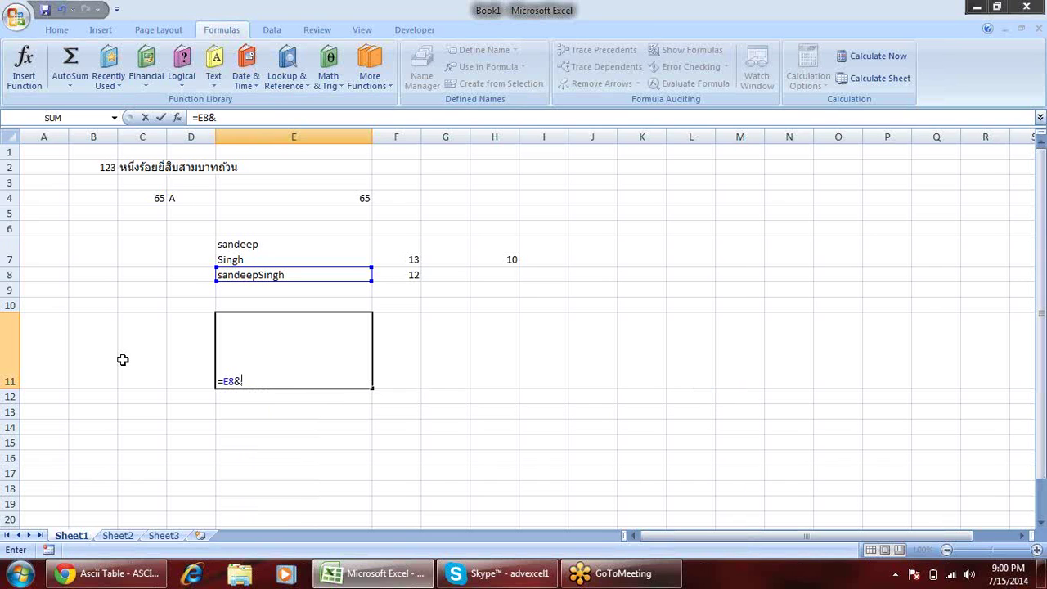
text(char)
key(Tab)
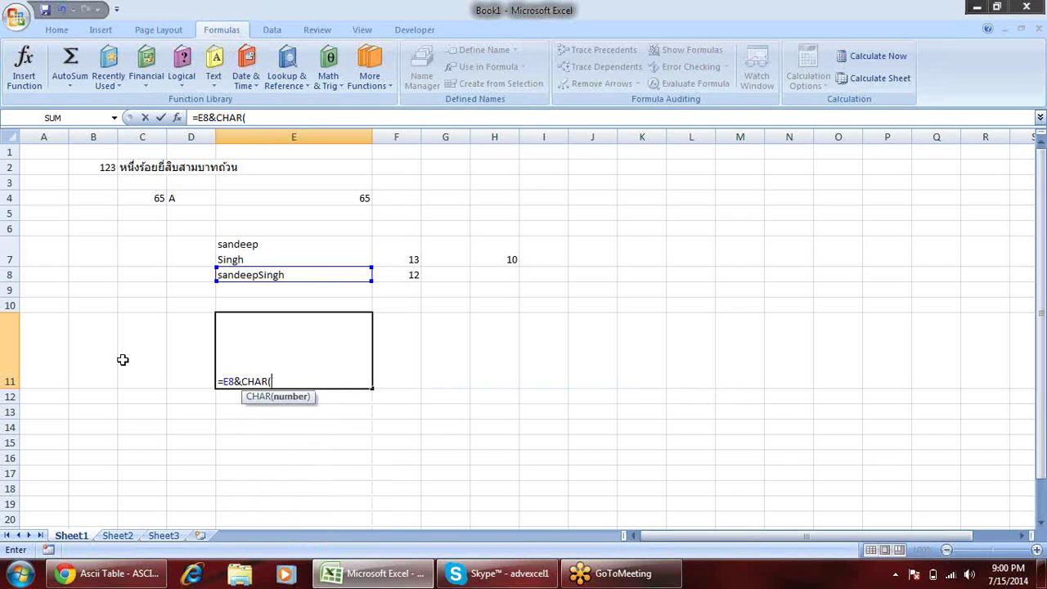
text(10))
text(&)
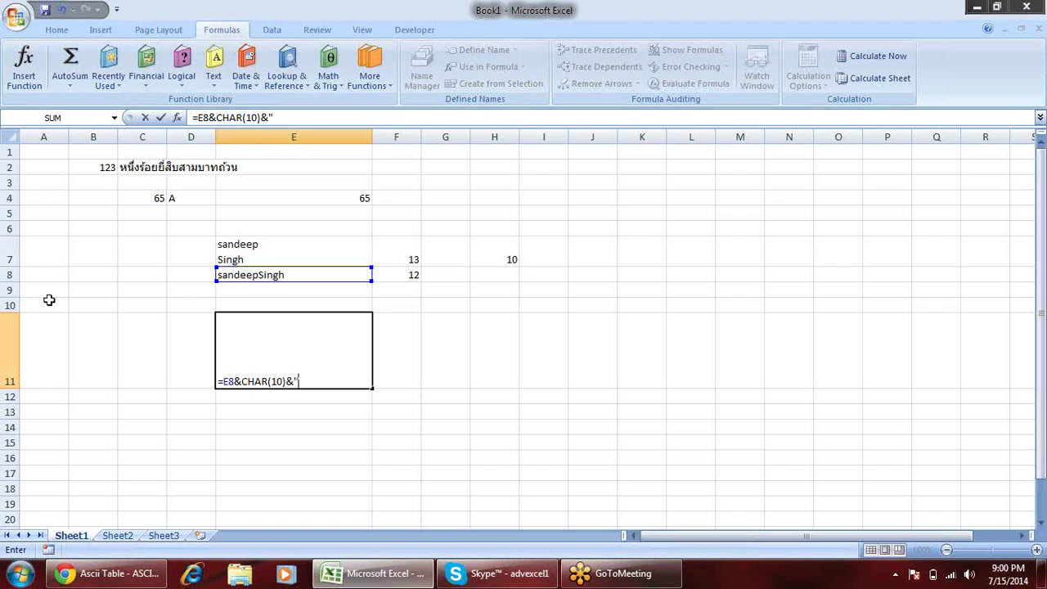
text(is a human)
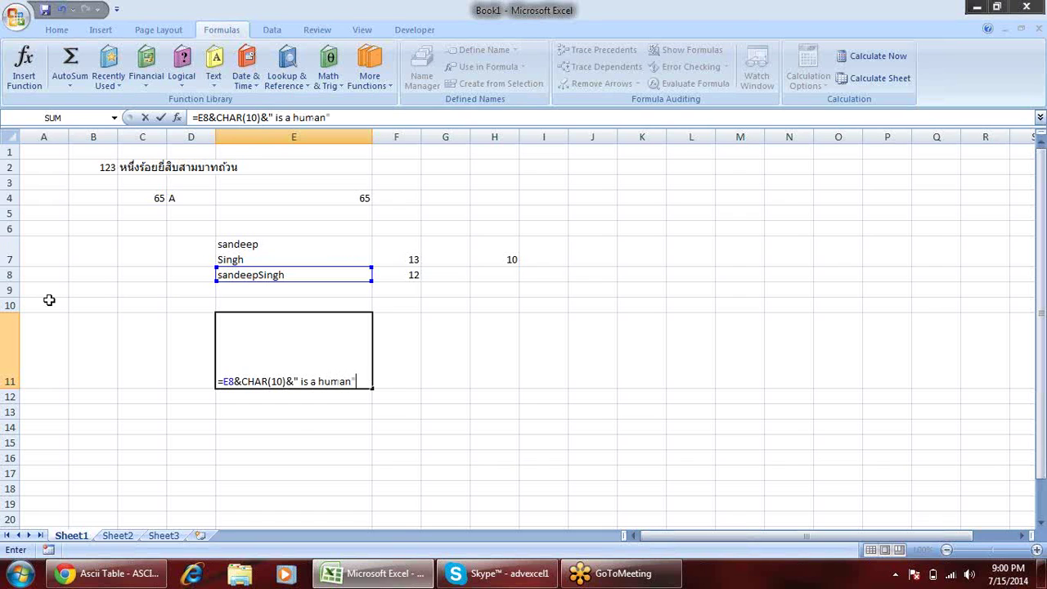
key(Return)
click(295, 344)
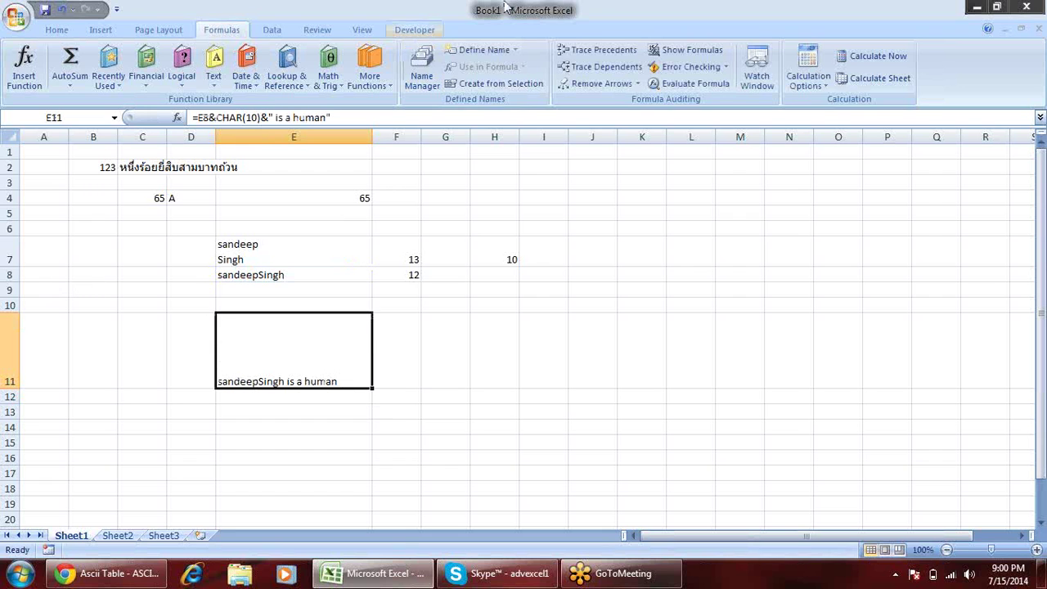
Step: Turn on Wrap Text for E11, widen column E, and re-commit E11's formula
click(56, 29)
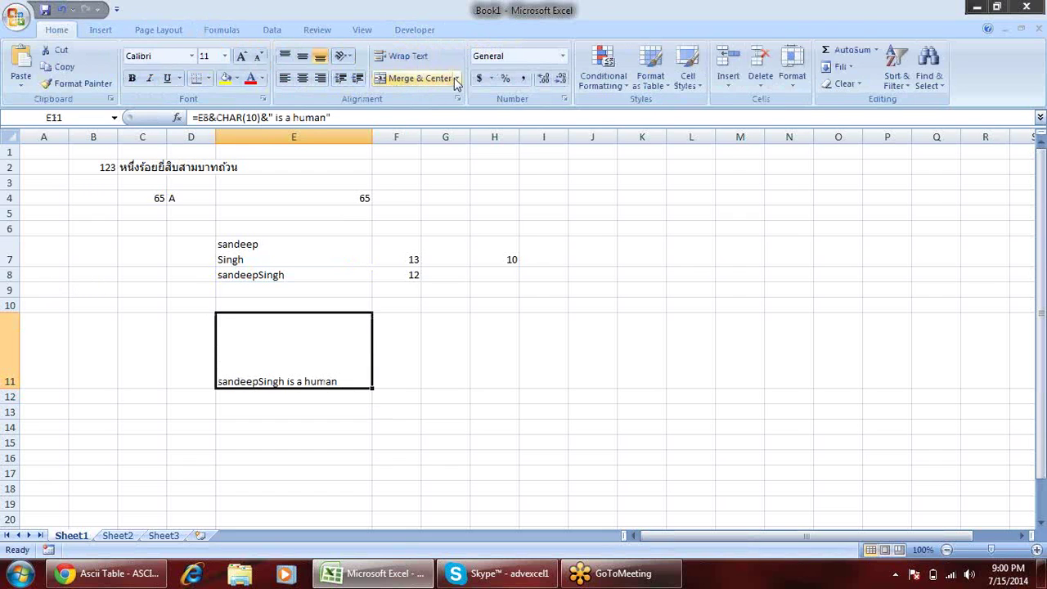
click(412, 58)
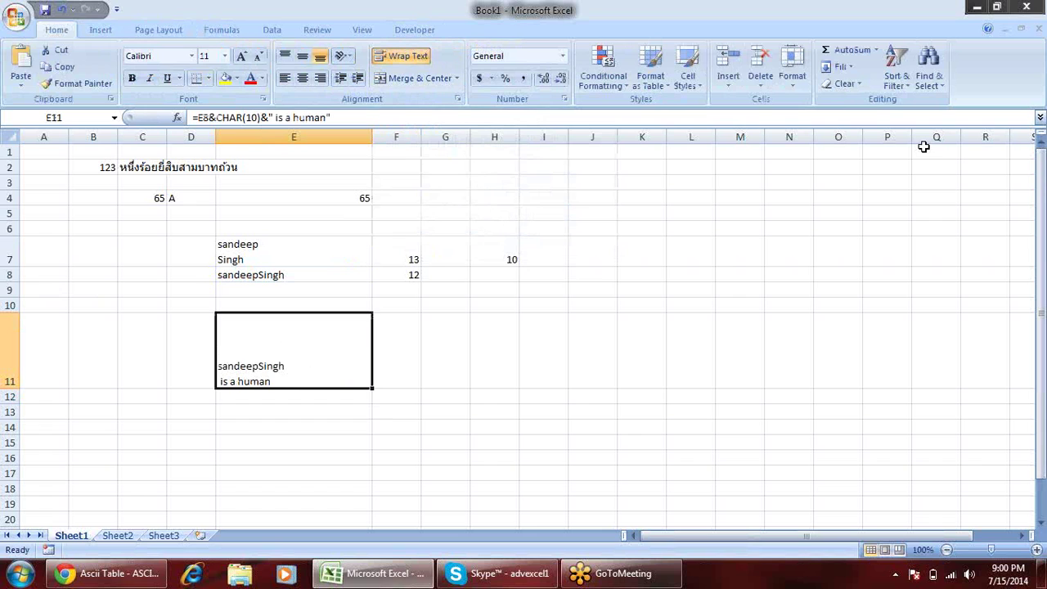
drag(372, 137, 554, 149)
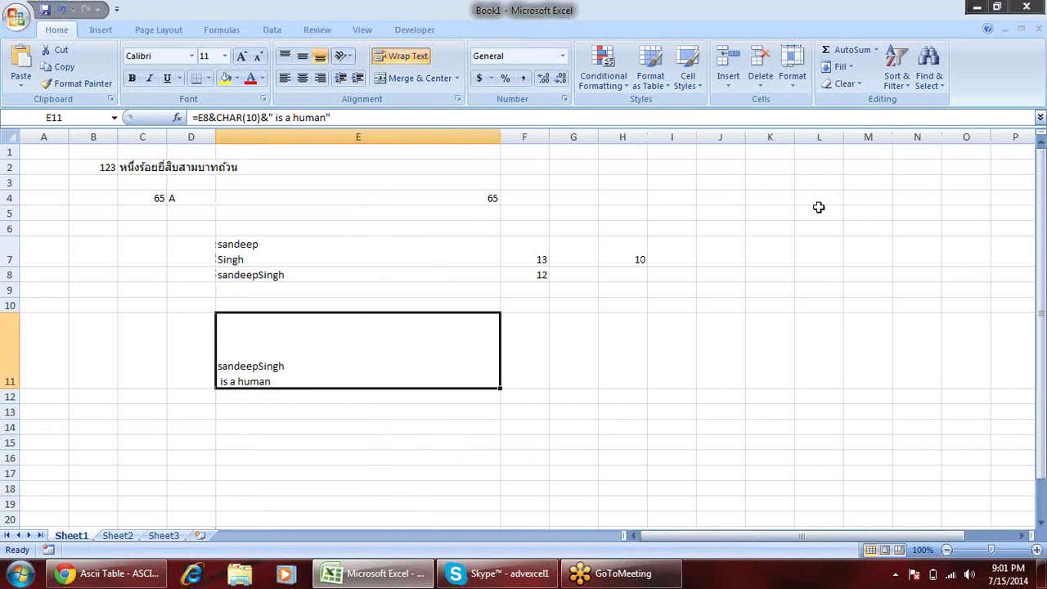
double_click(340, 373)
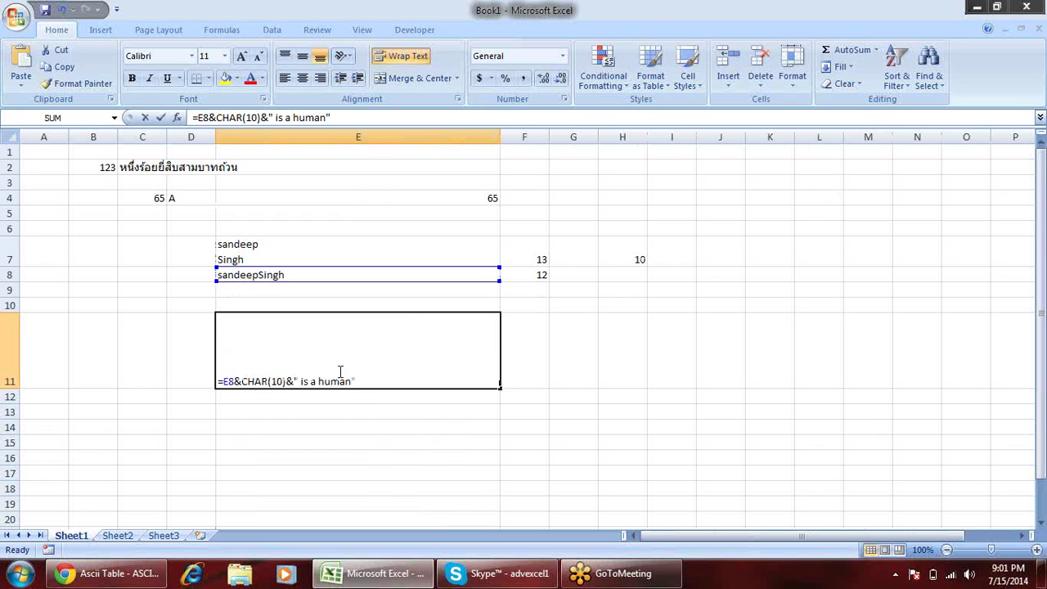
key(Home)
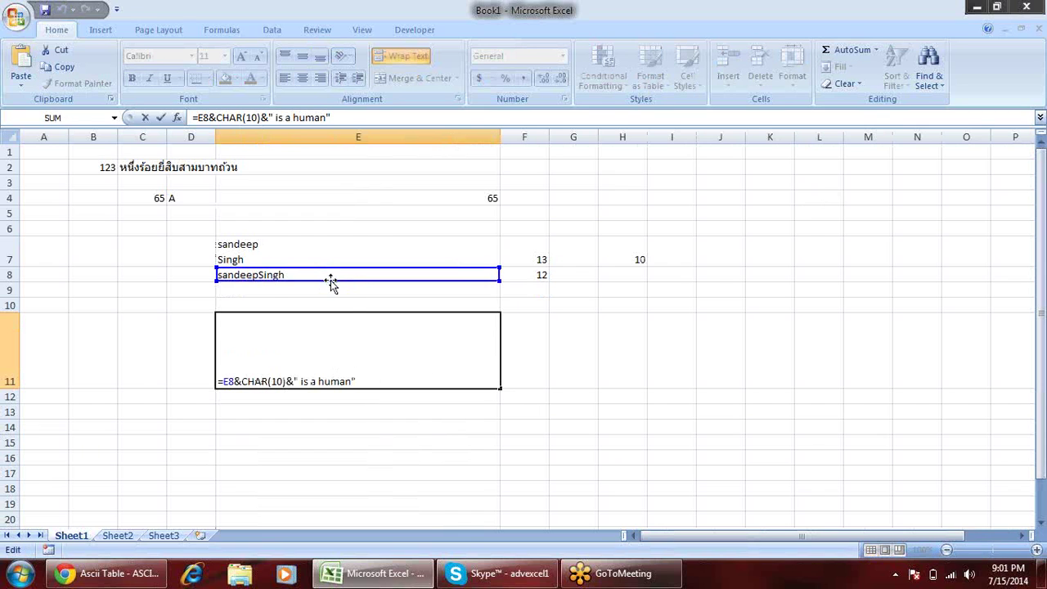
key(Return)
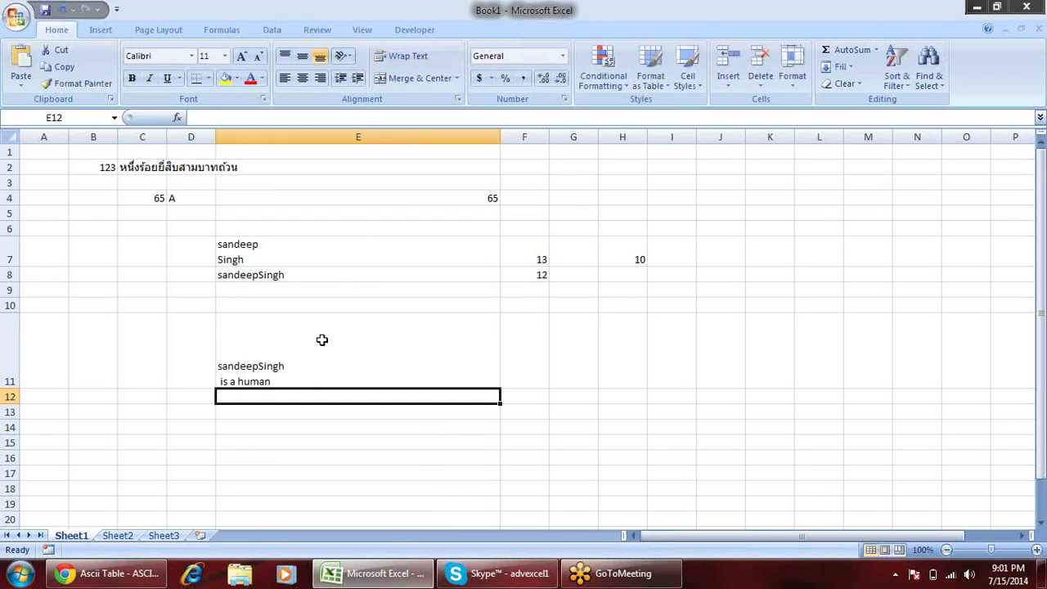
click(326, 373)
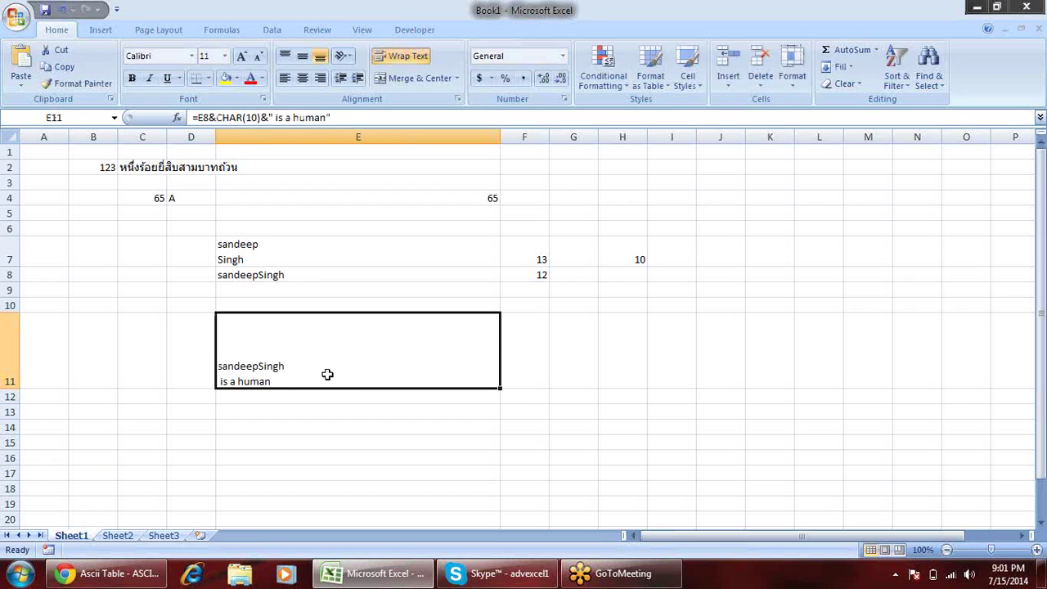
Step: Clear E11 and restore row 11 to 15.00 height and column E to 14.00 width
key(Delete)
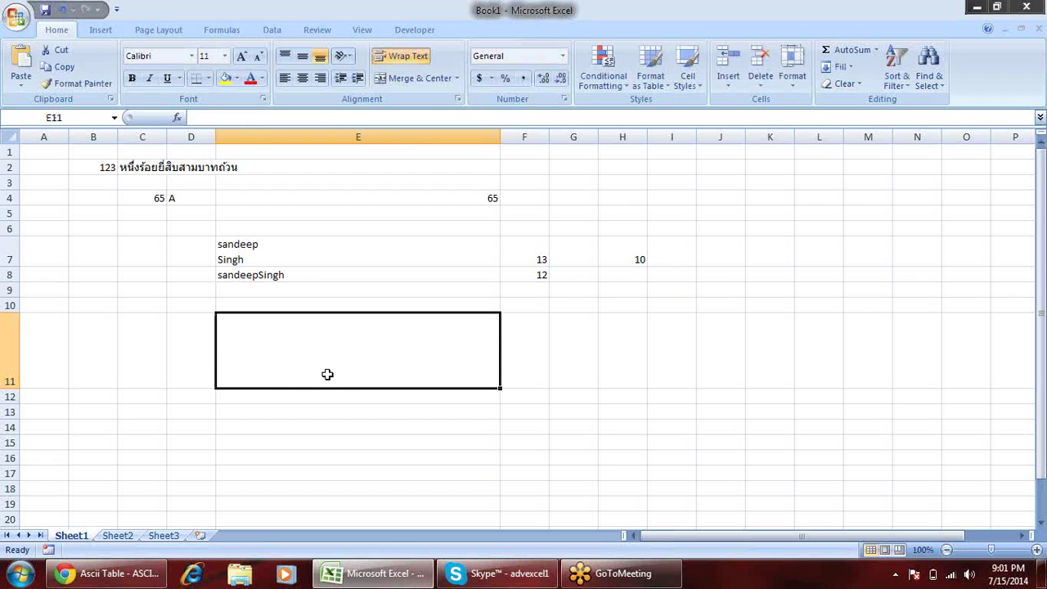
drag(8, 389, 6, 336)
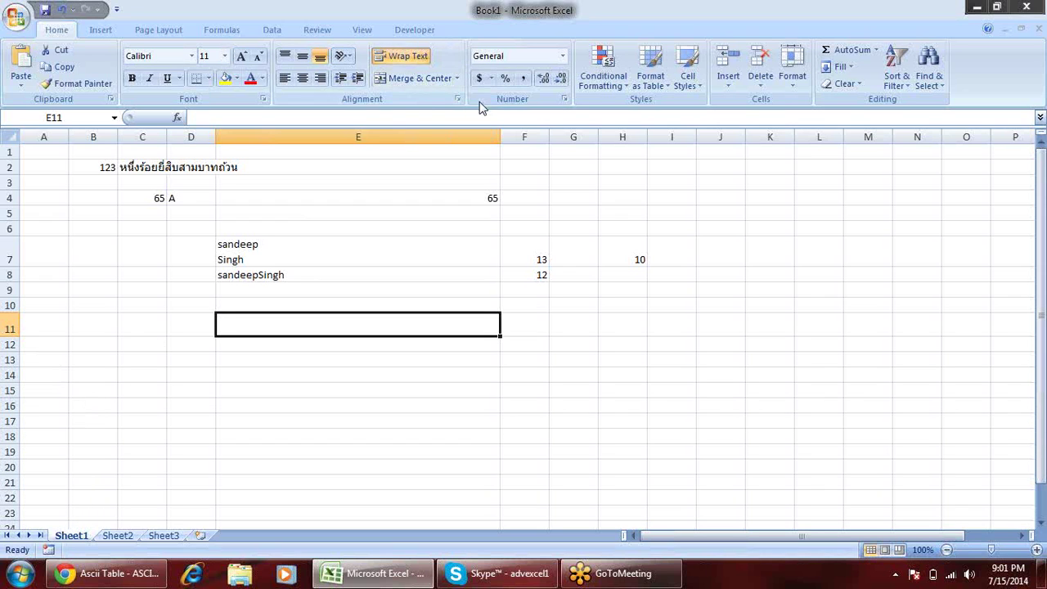
drag(499, 136, 295, 137)
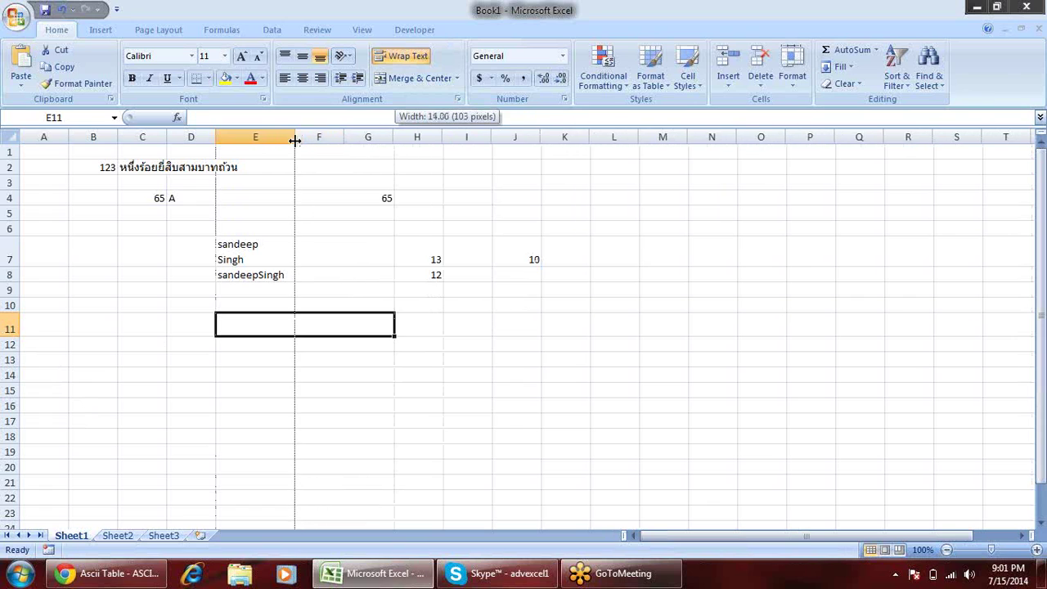
click(296, 137)
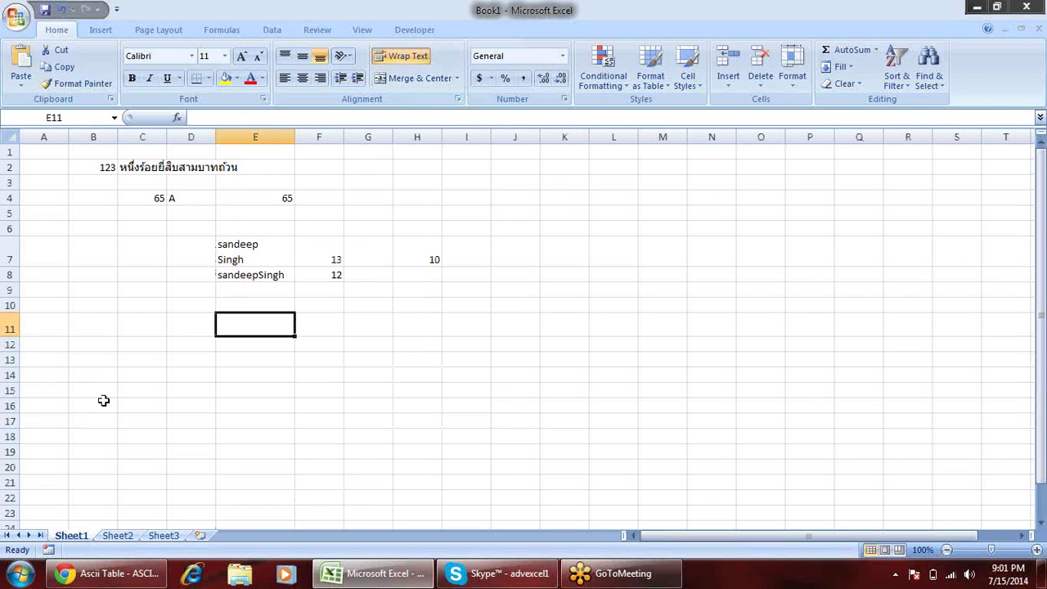
drag(9, 337, 9, 332)
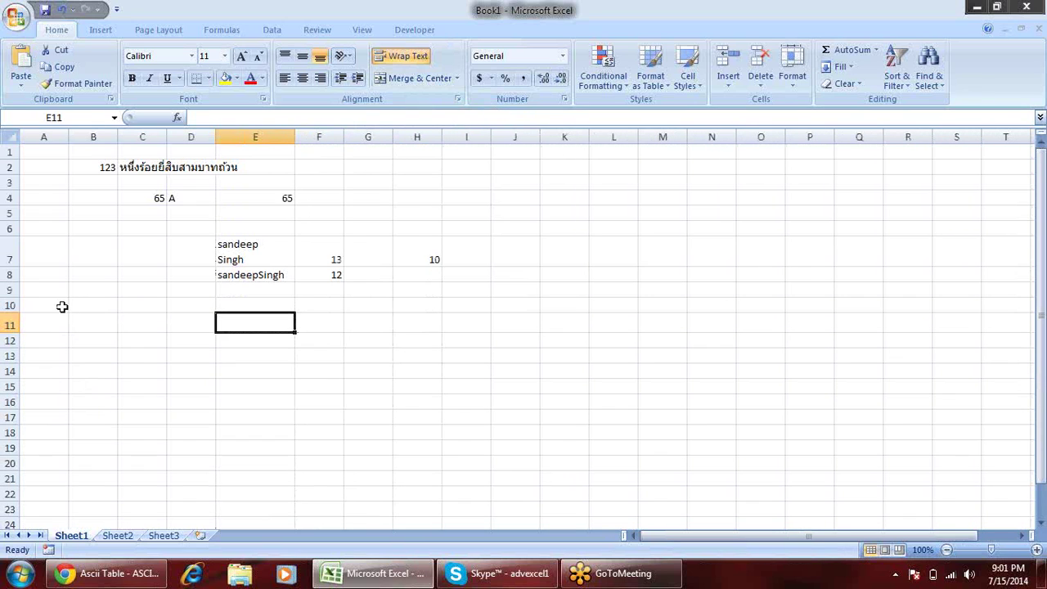
click(309, 351)
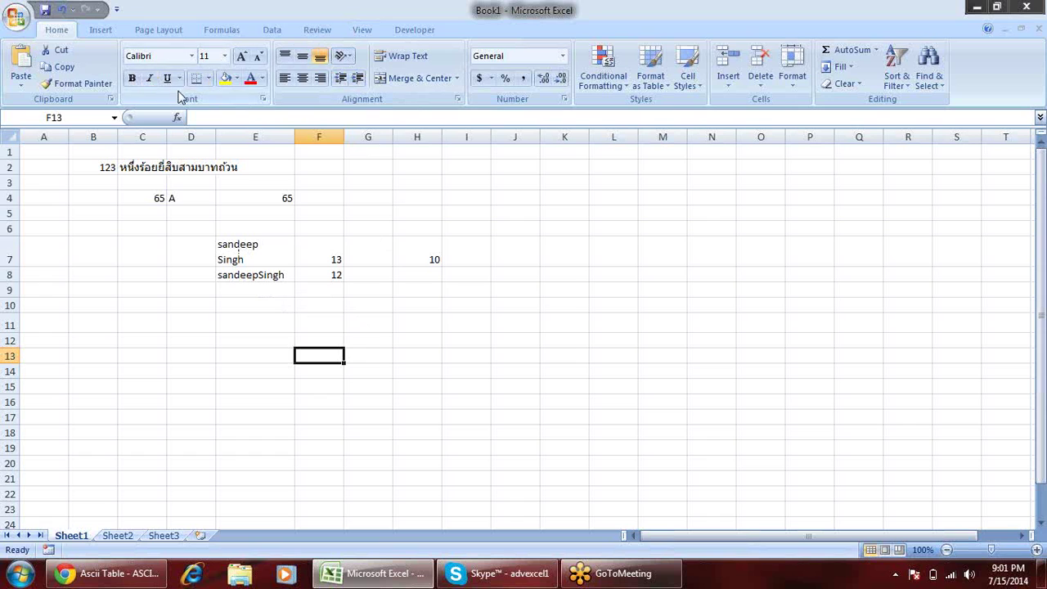
click(117, 28)
click(220, 30)
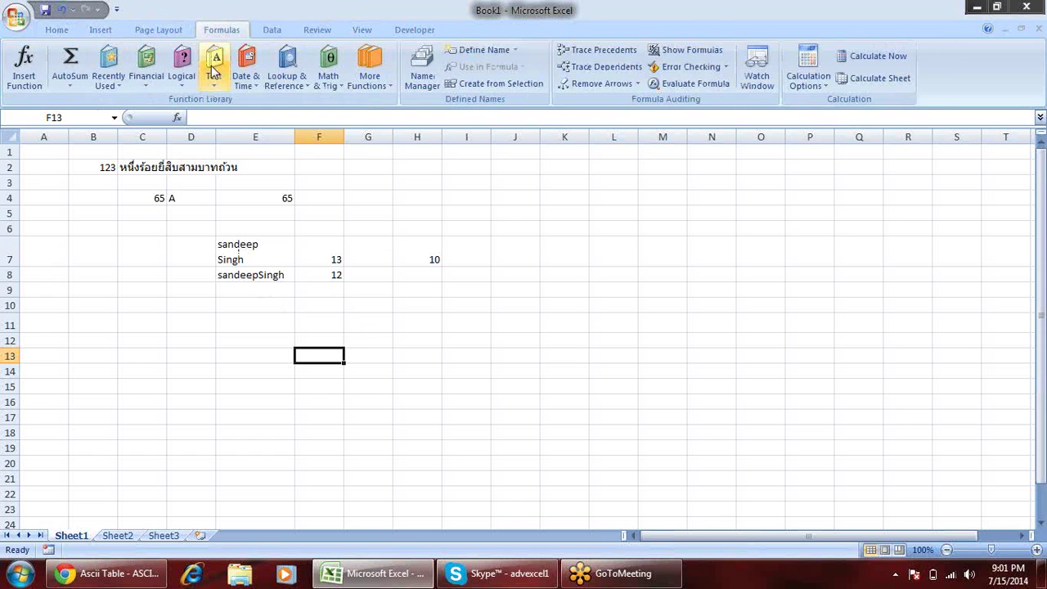
click(214, 78)
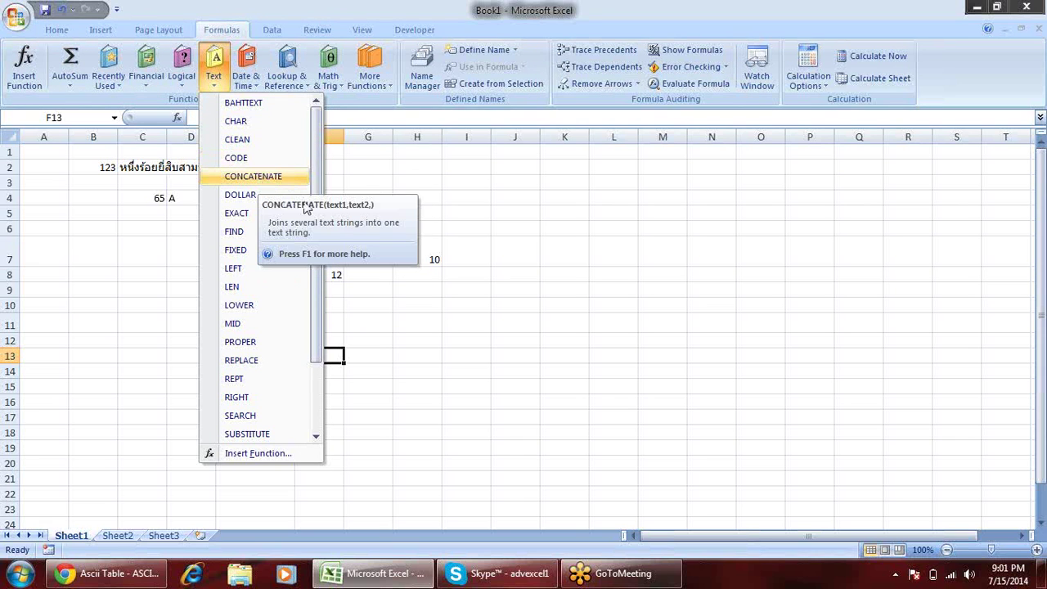
click(246, 286)
key(Escape)
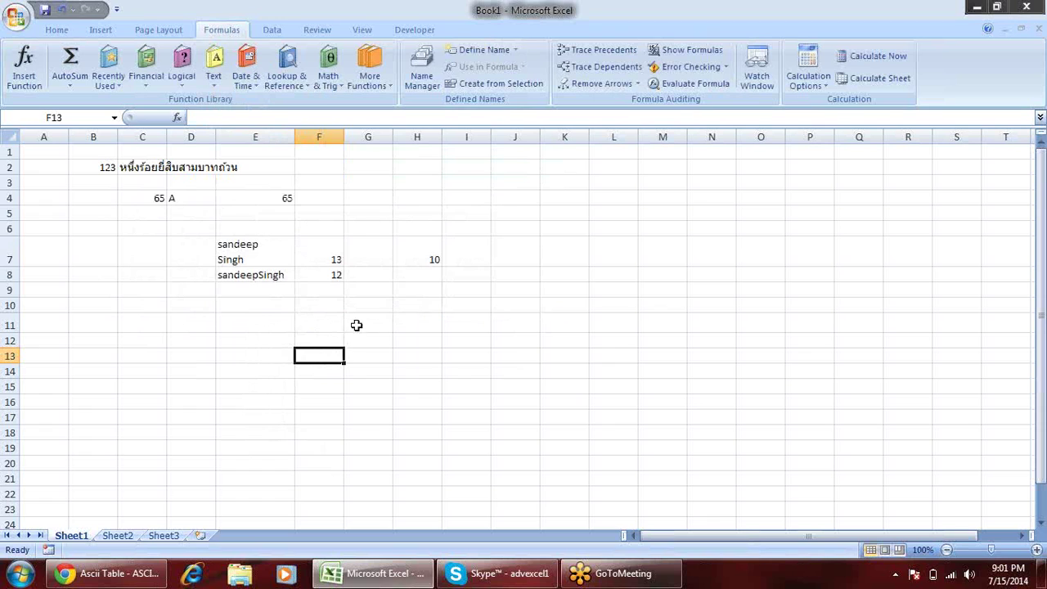
double_click(253, 275)
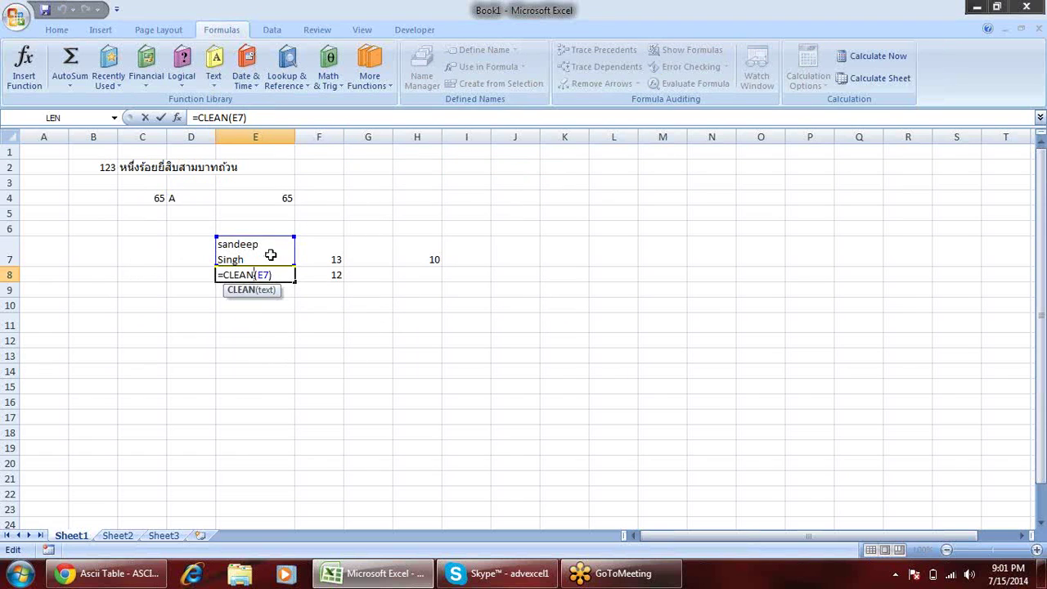
key(Escape)
click(278, 327)
key(Tab)
key(Tab)
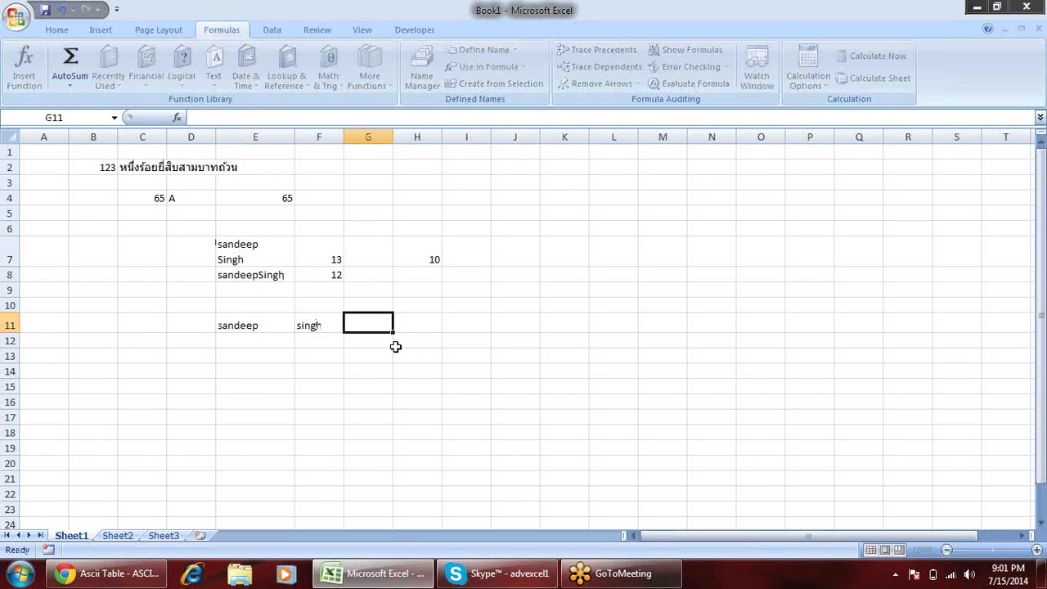
text(=)
key(Left)
key(Left)
key(Left)
key(Right)
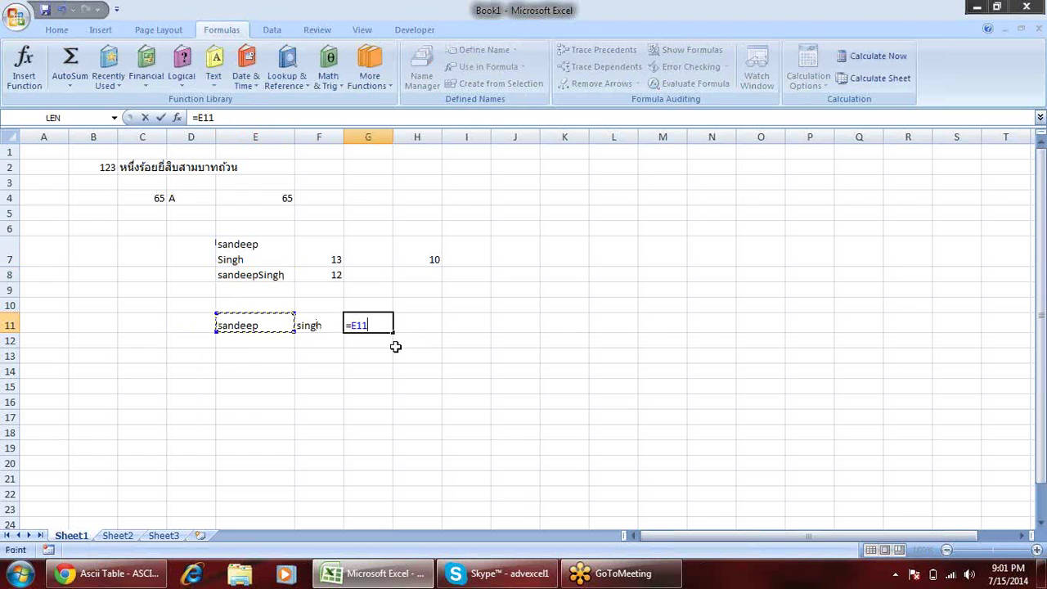
text(7)
key(BackSpace)
text(&F11)
key(Return)
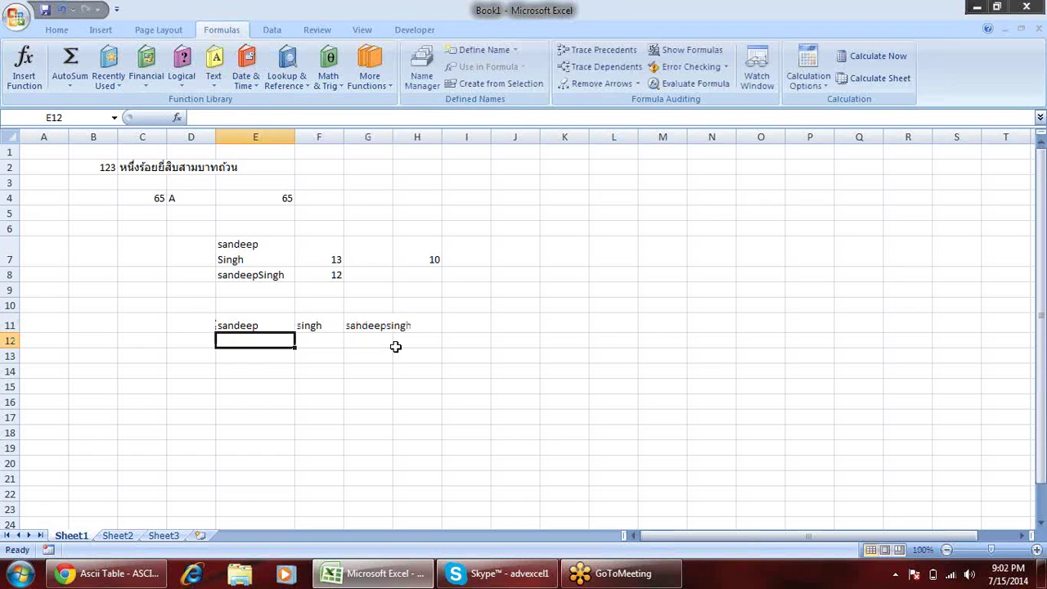
Step: Widen column G slightly and recheck the =E11&F11 formula in G11
drag(393, 137, 397, 137)
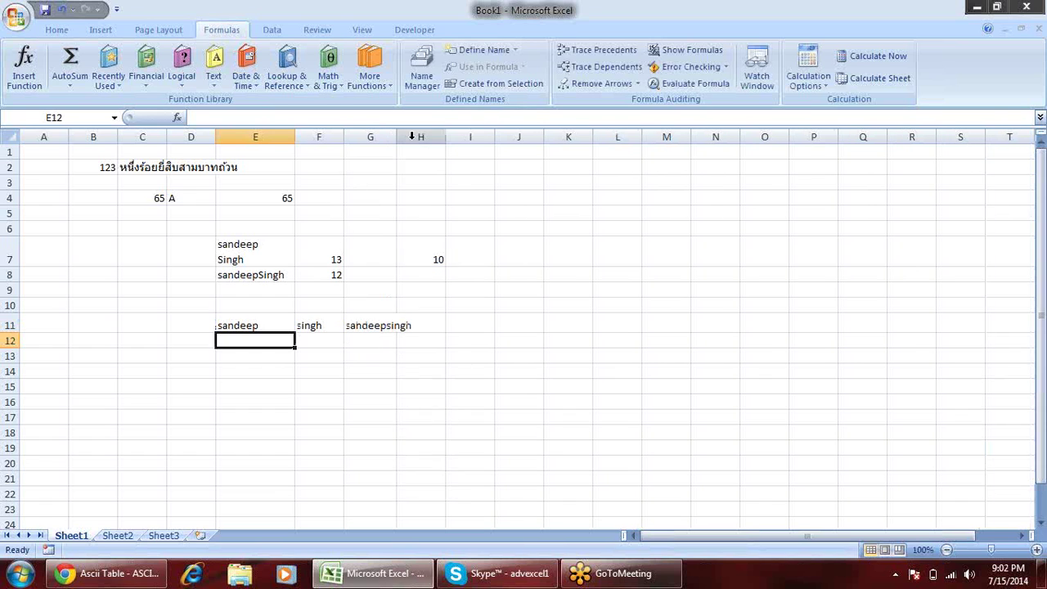
click(417, 136)
click(371, 311)
key(Up)
key(Up)
key(Up)
double_click(389, 322)
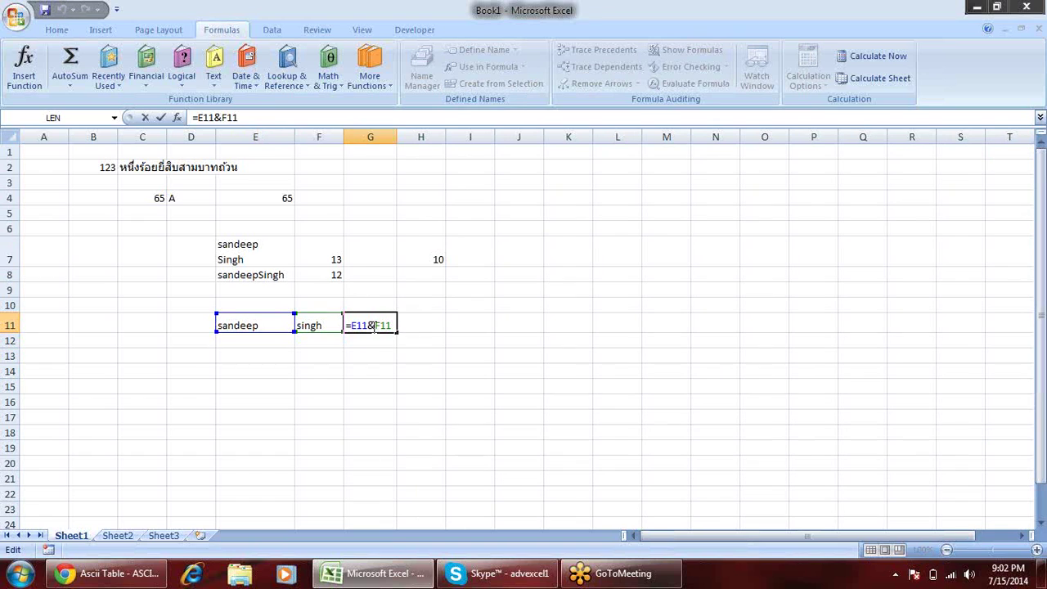
key(Return)
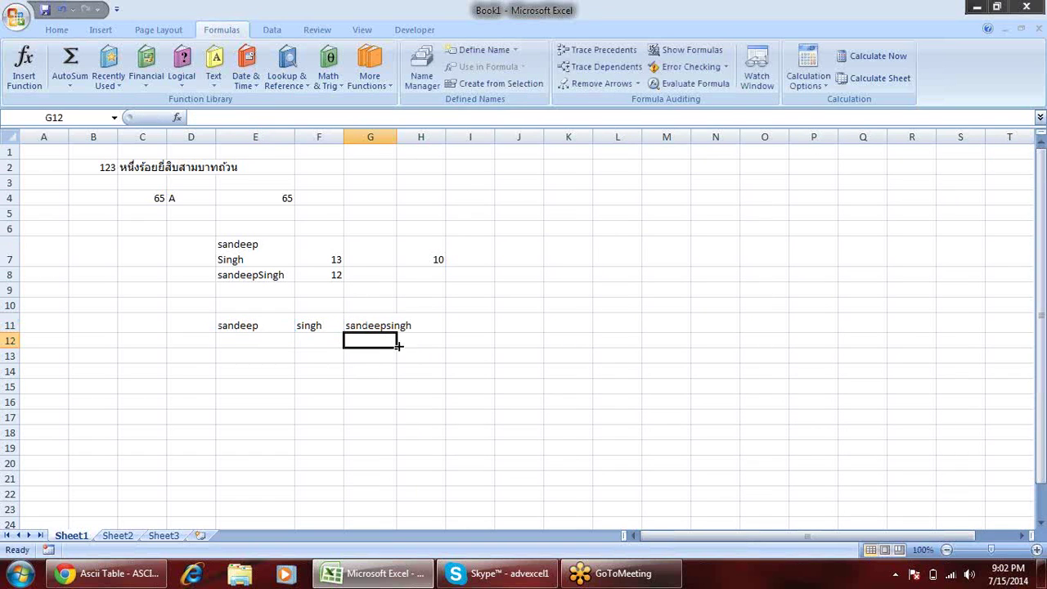
text(=con)
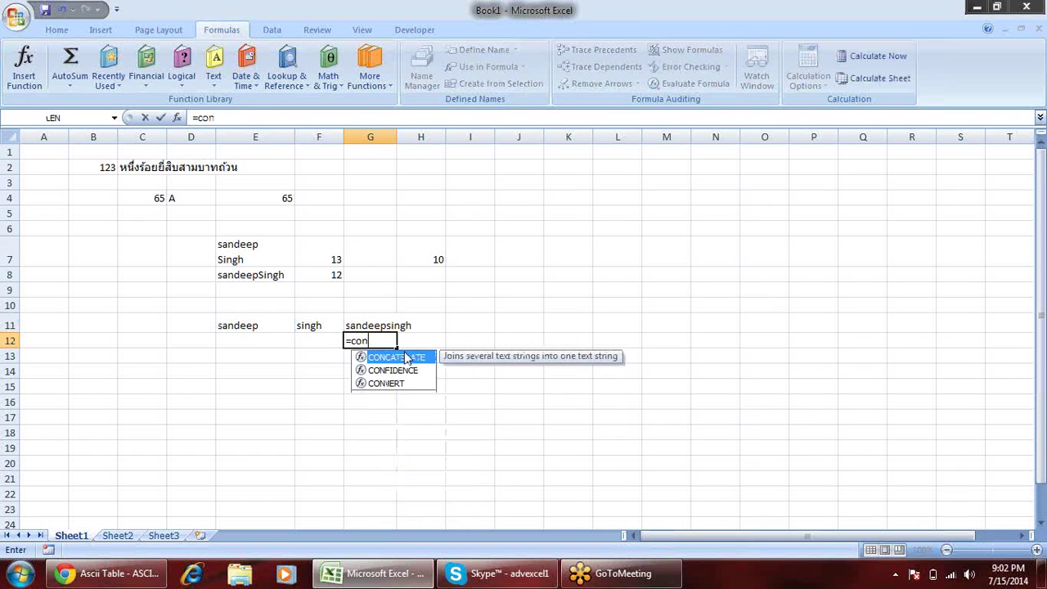
double_click(407, 359)
click(233, 324)
text(,)
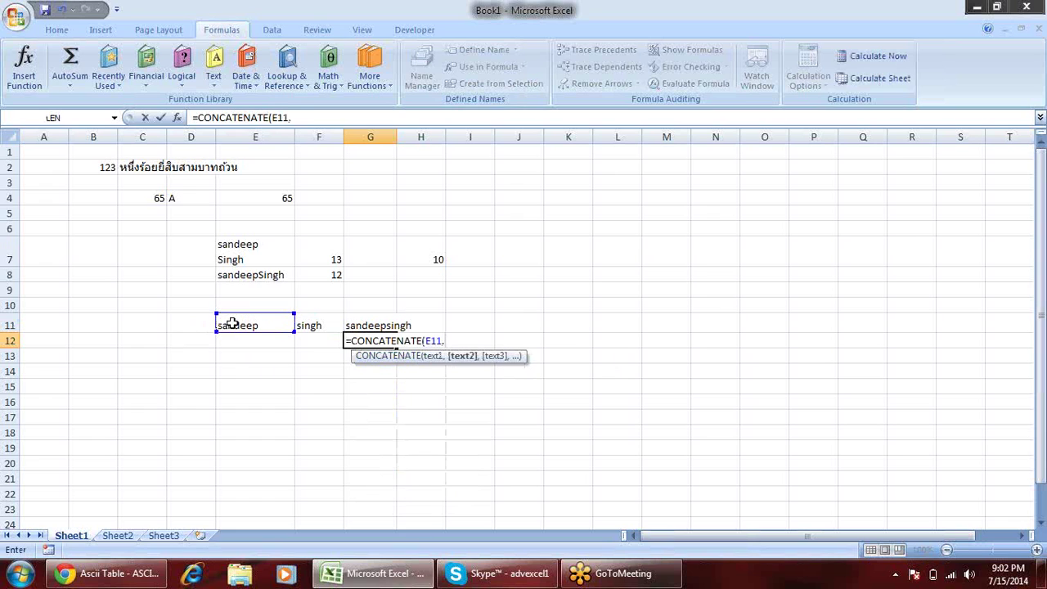
click(323, 328)
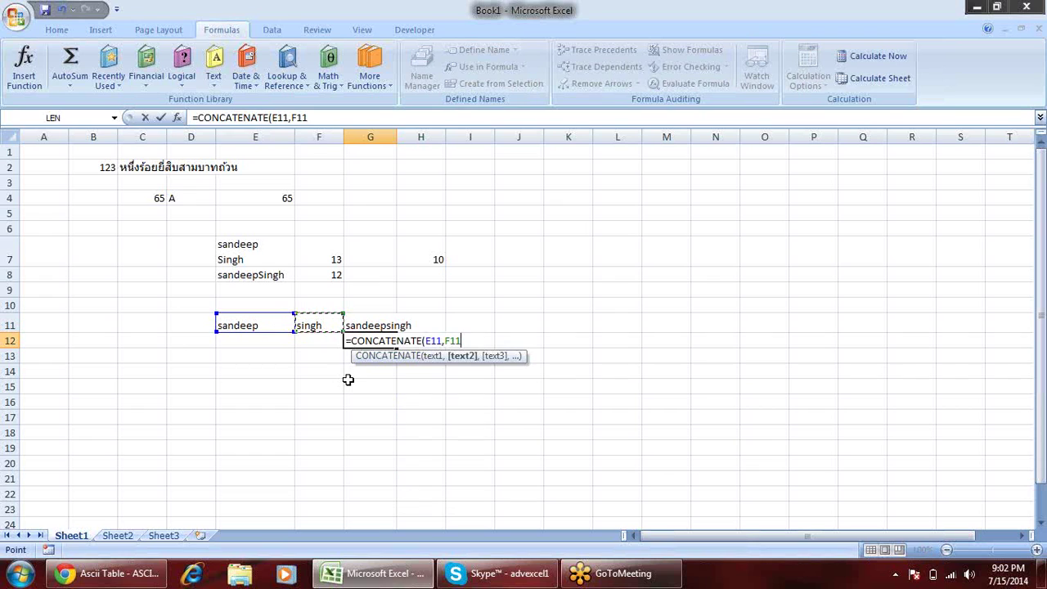
key(Return)
click(391, 340)
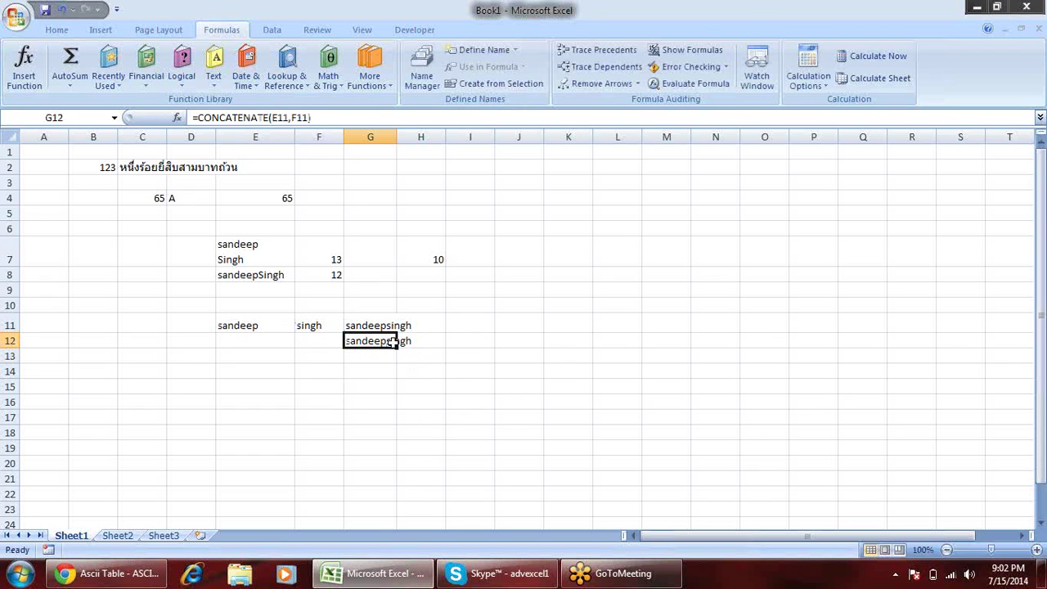
click(207, 371)
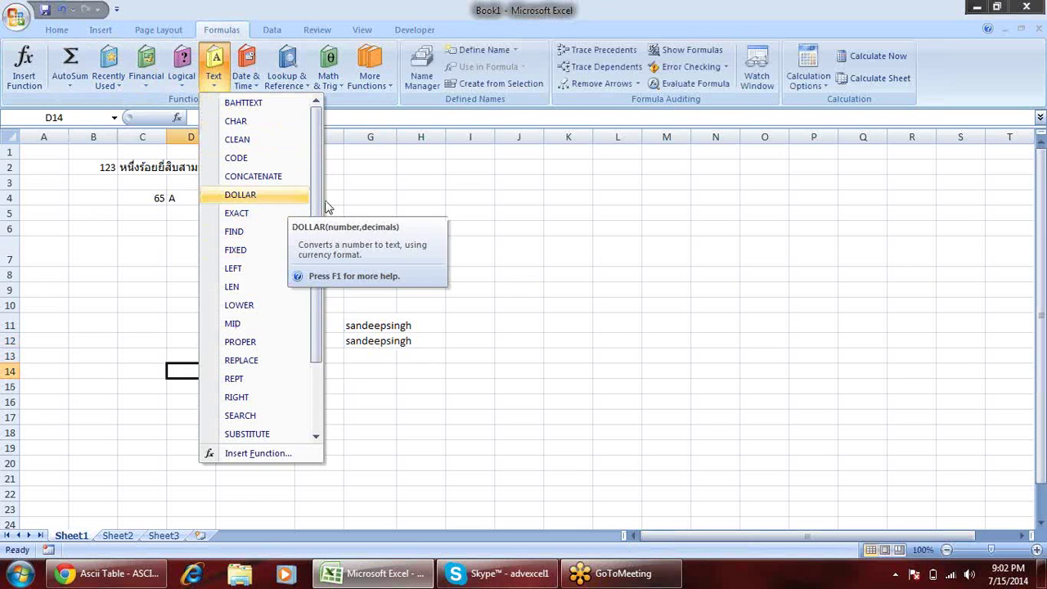
click(505, 368)
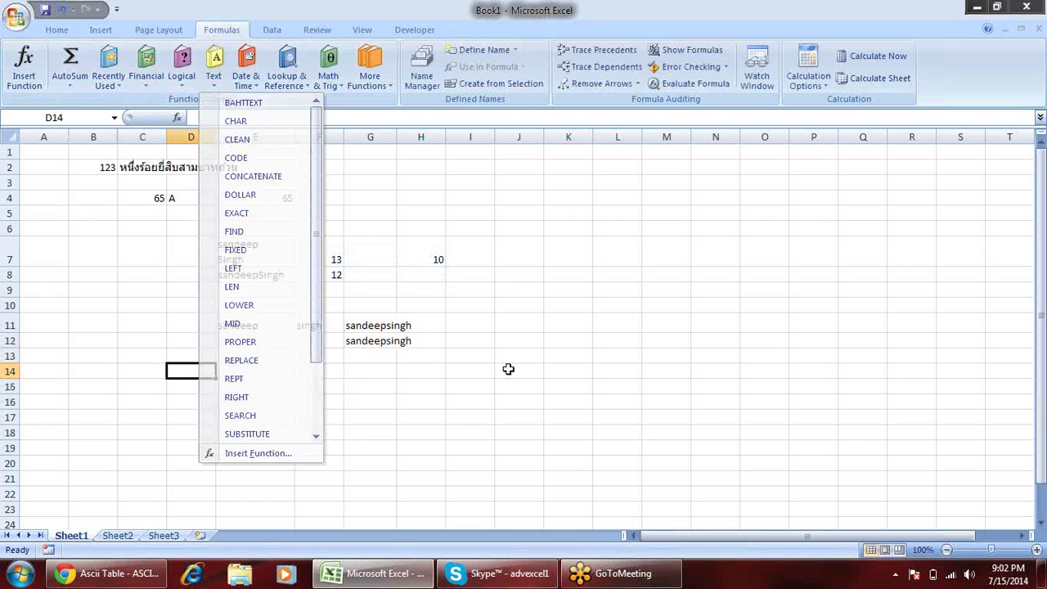
double_click(364, 324)
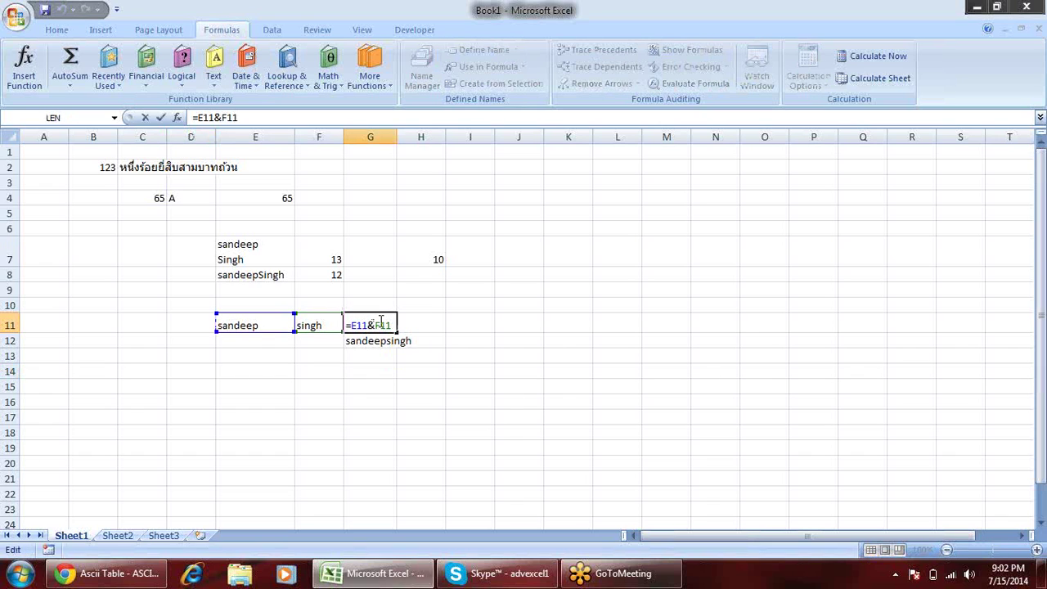
click(374, 323)
text(")
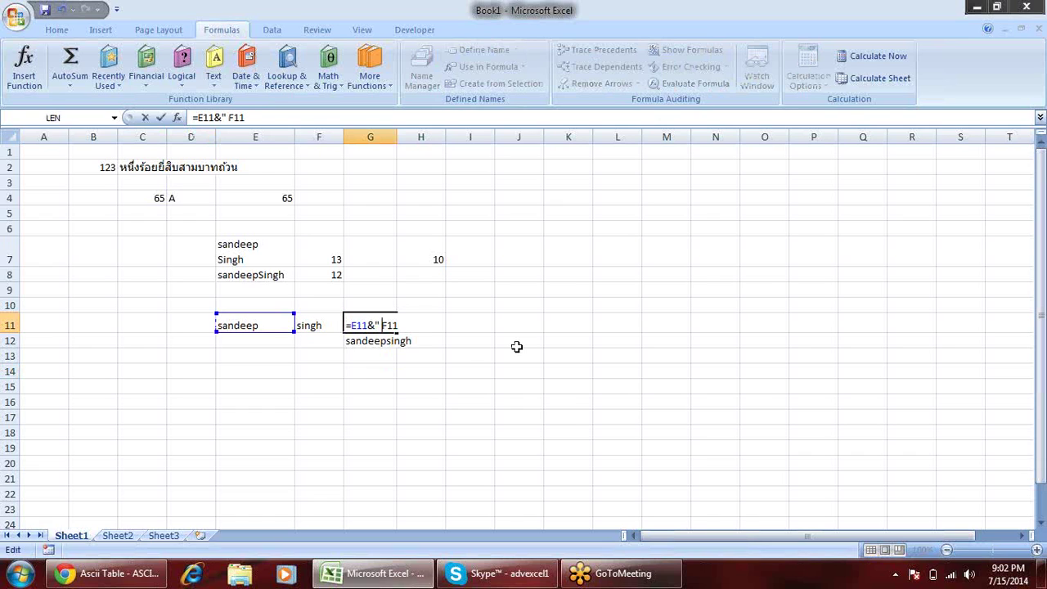
text( ")
text(&)
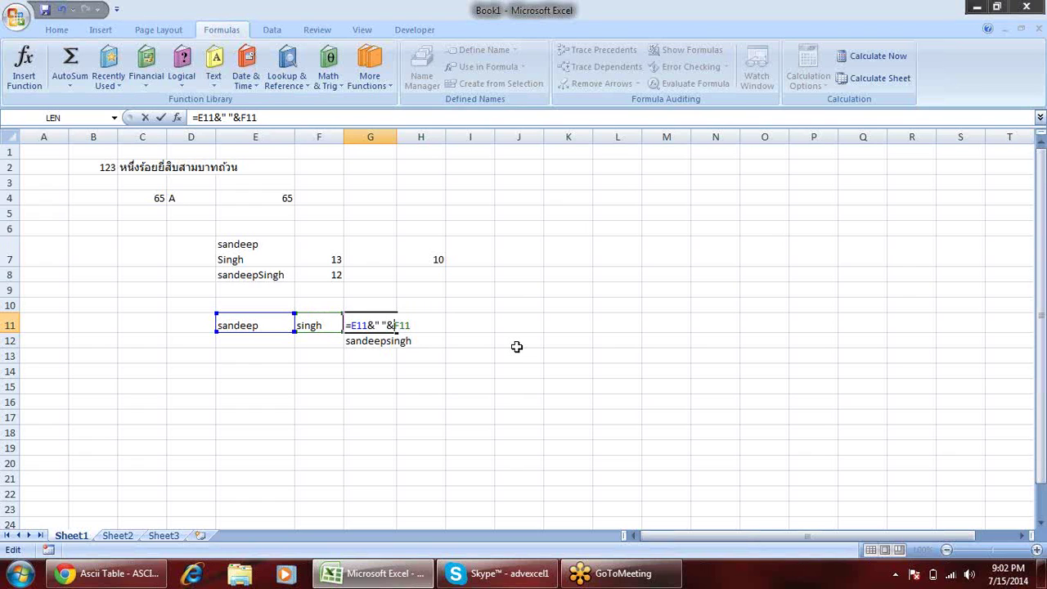
key(Return)
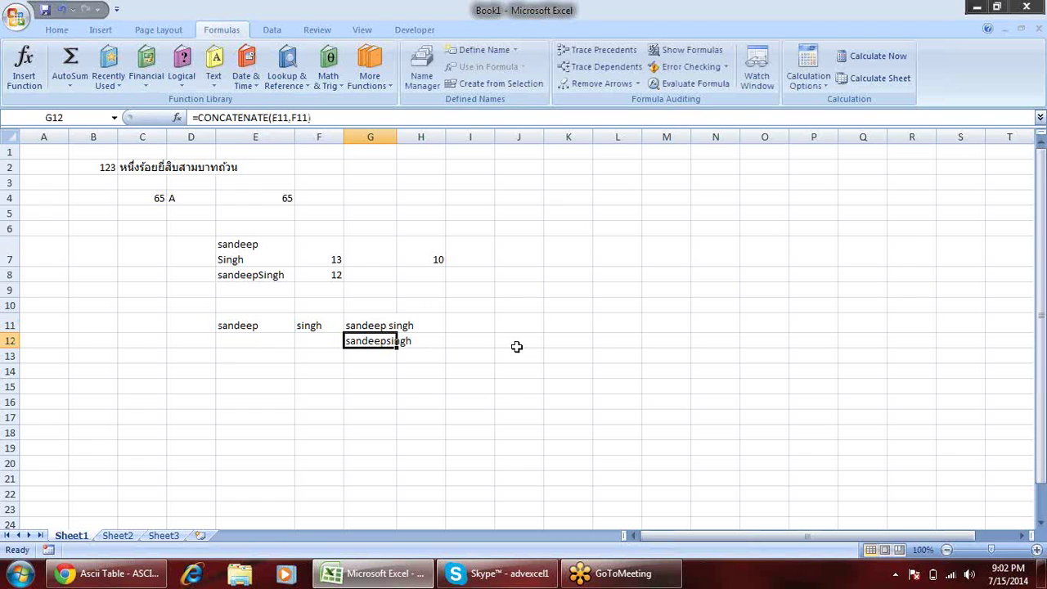
Step: Change G12 to =CONCATENATE(E11," ",F11) to add the space
key(F2)
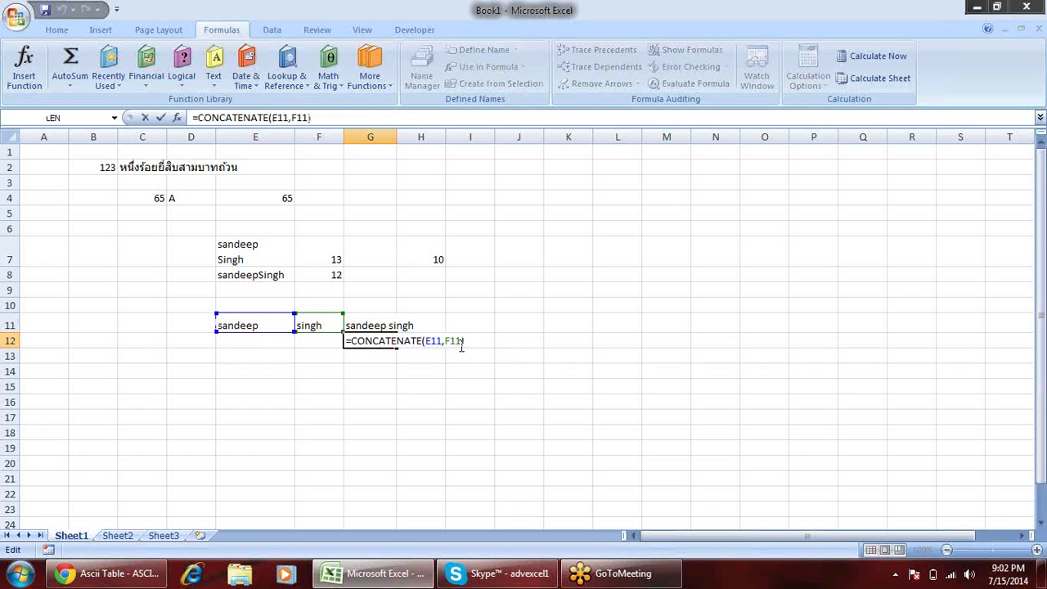
click(444, 339)
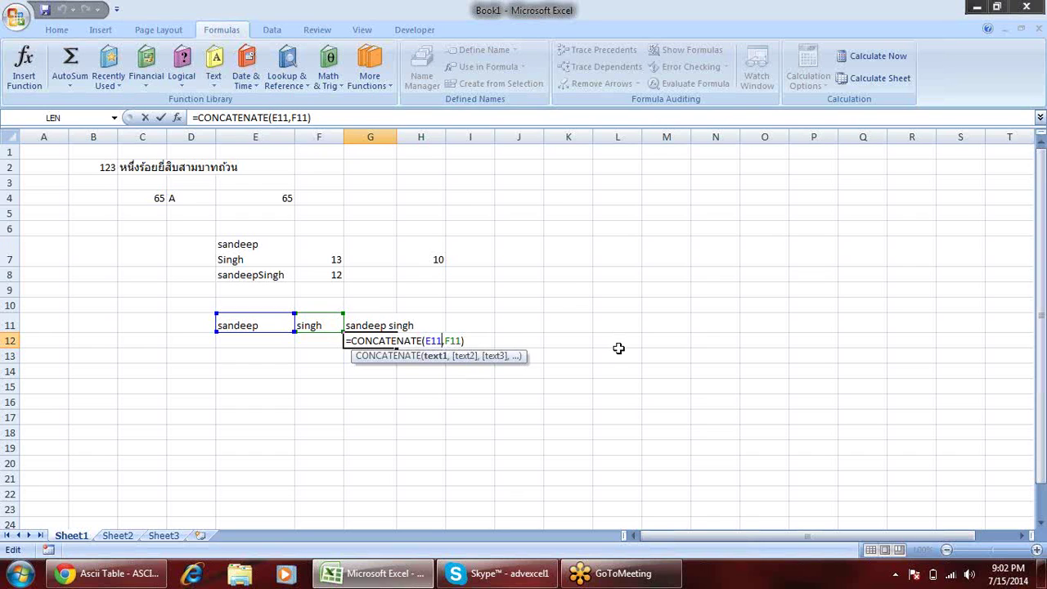
click(445, 341)
text(" ")
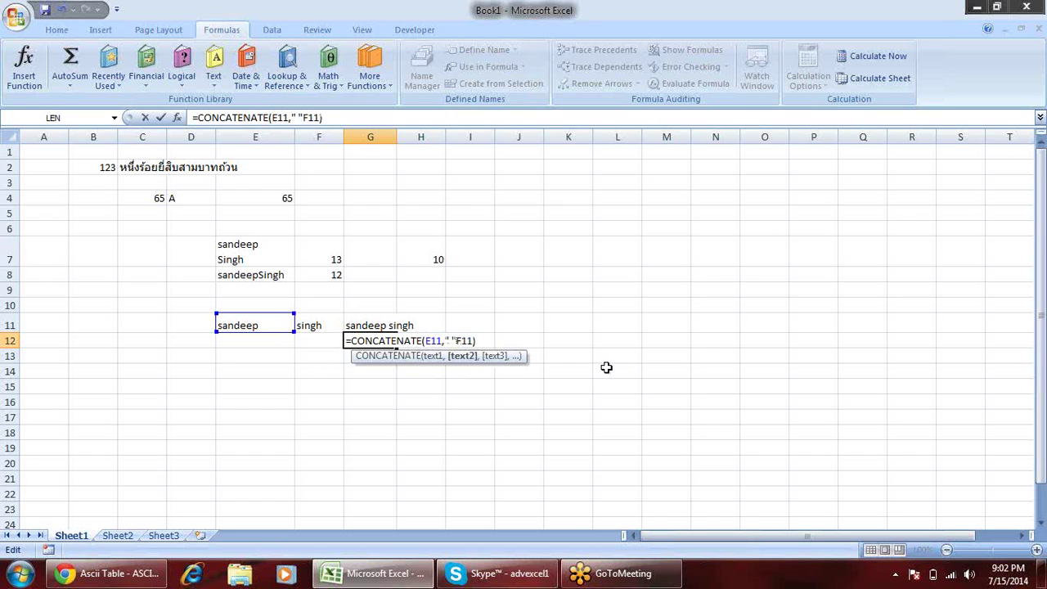
text(,)
click(437, 356)
click(463, 358)
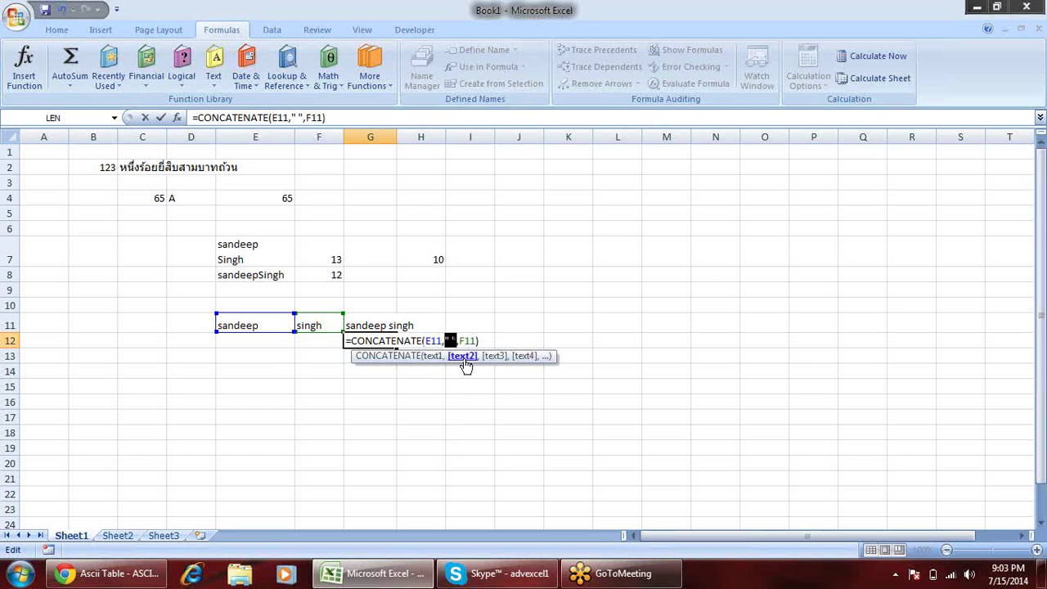
click(495, 357)
key(Return)
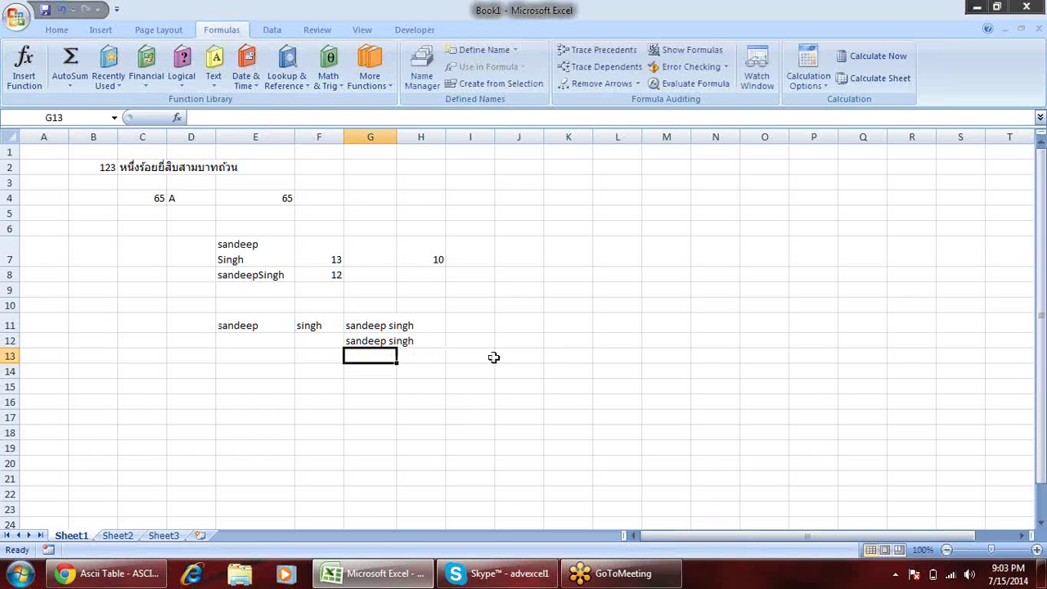
click(256, 370)
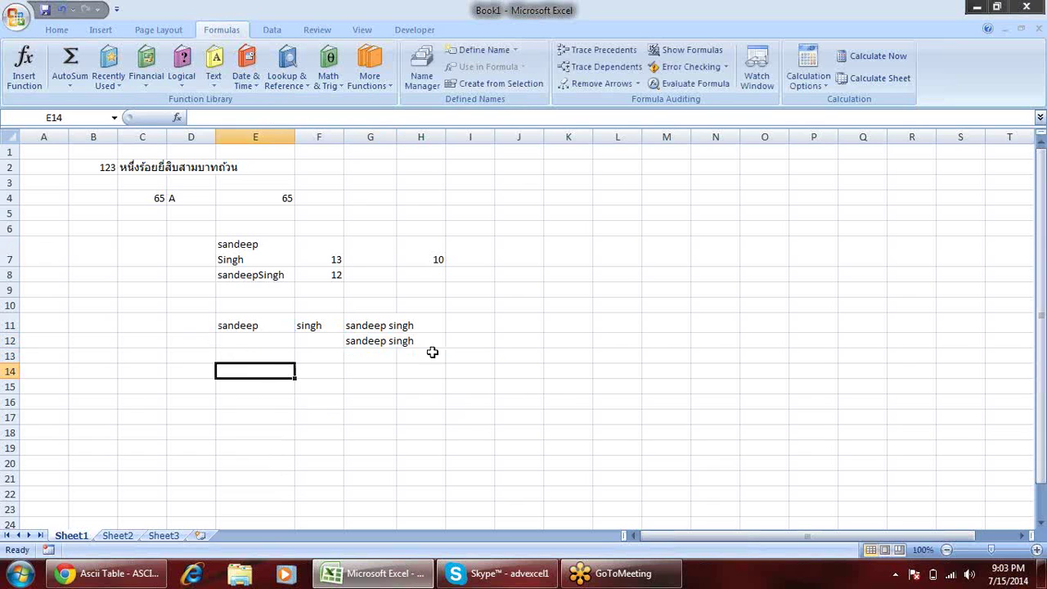
Step: Browse the Text functions list, then enter =DOLLAR(H7,2) in I7
click(1036, 30)
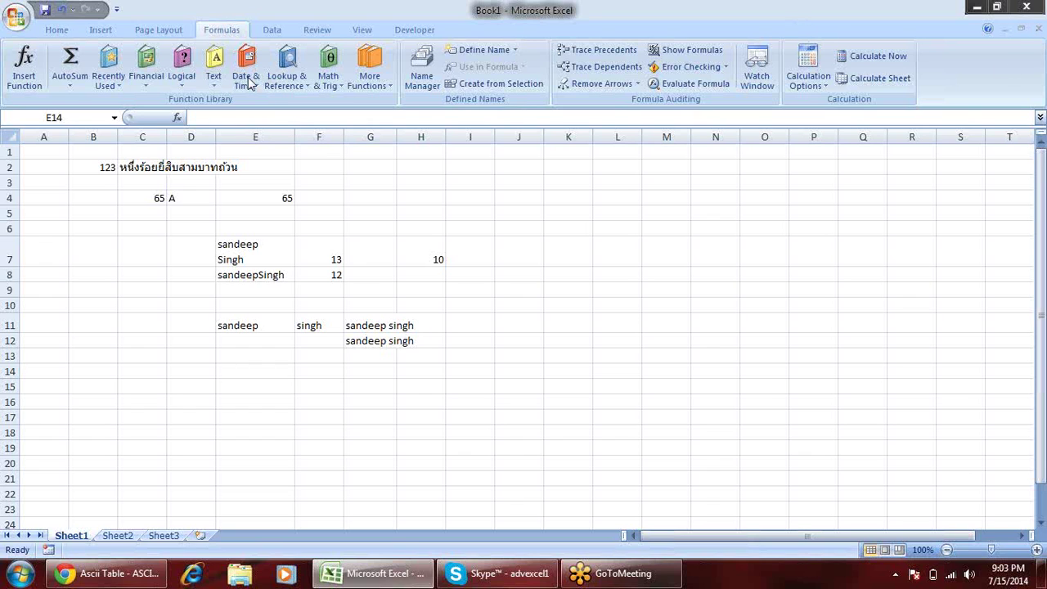
click(219, 85)
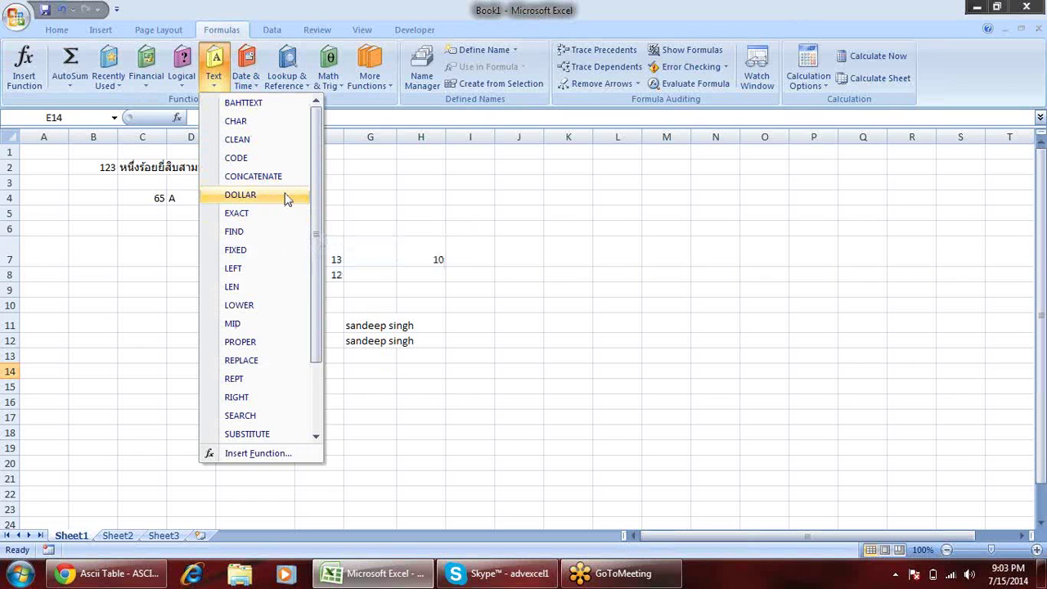
click(470, 258)
click(471, 258)
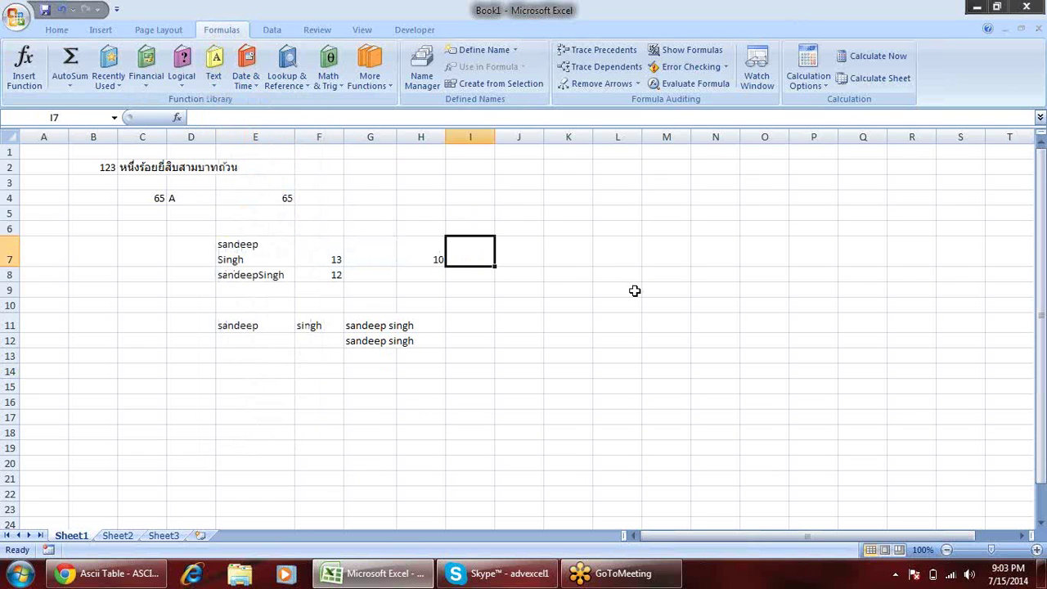
text(=dolw)
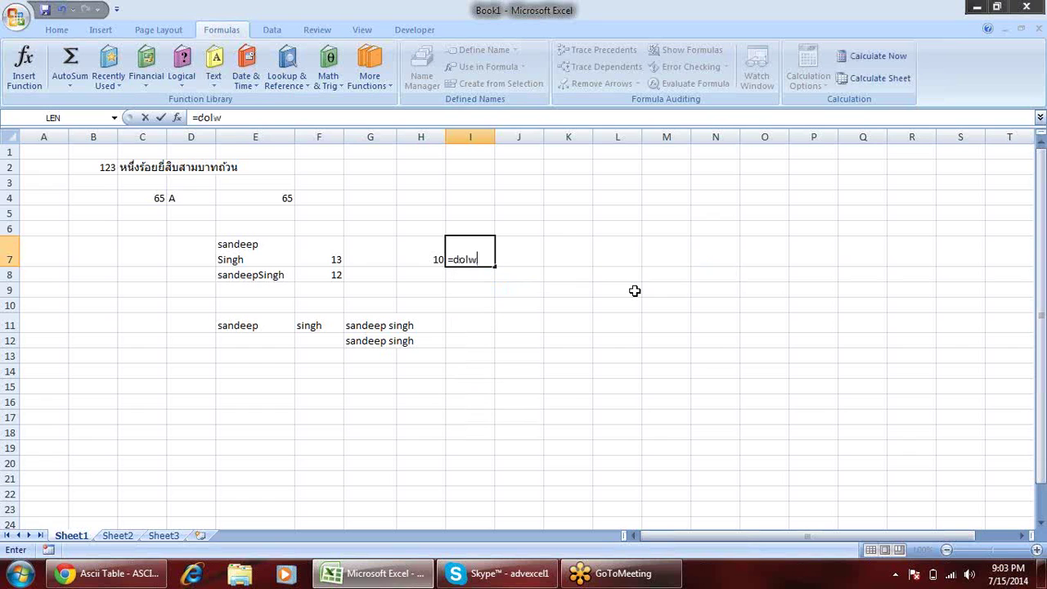
key(BackSpace)
key(Tab)
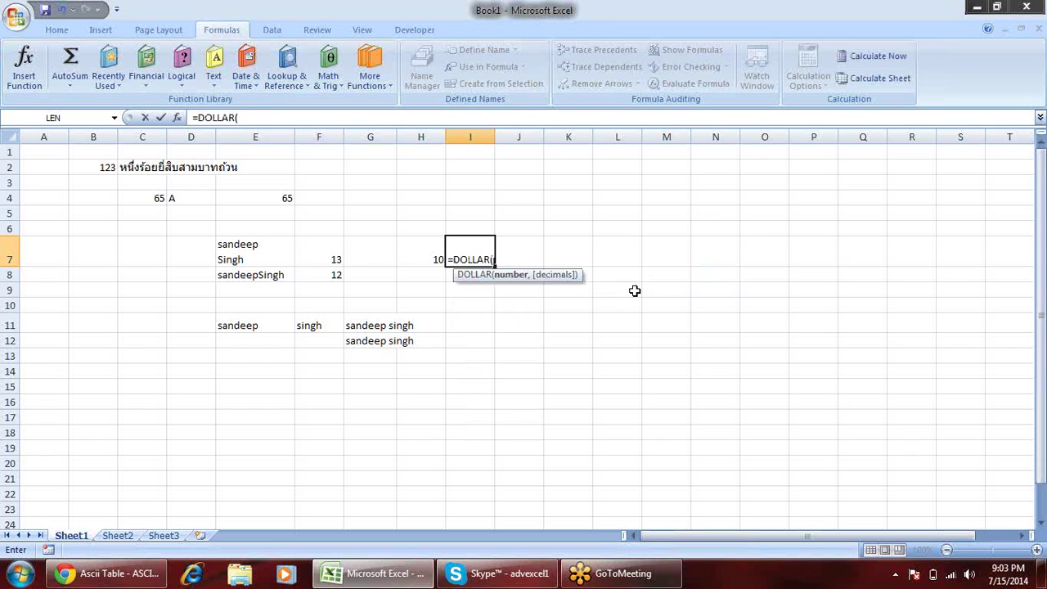
key(Left)
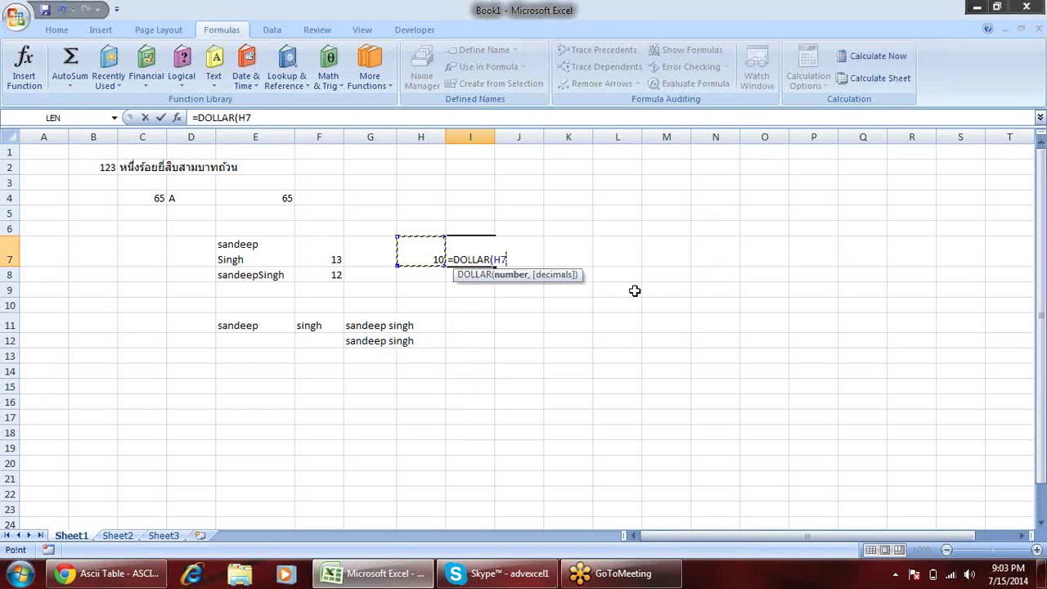
text(,2)
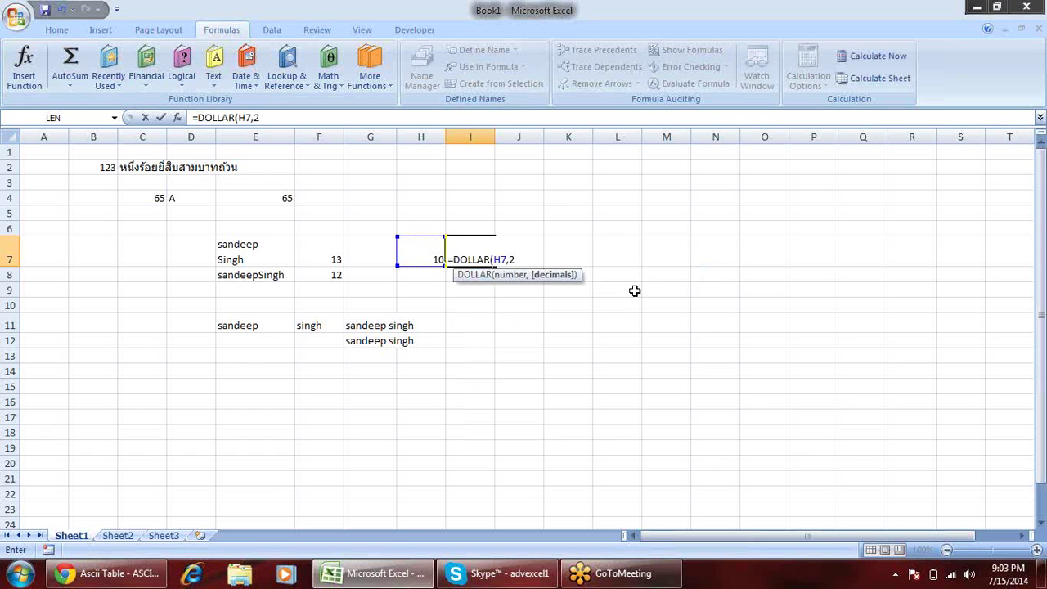
key(Return)
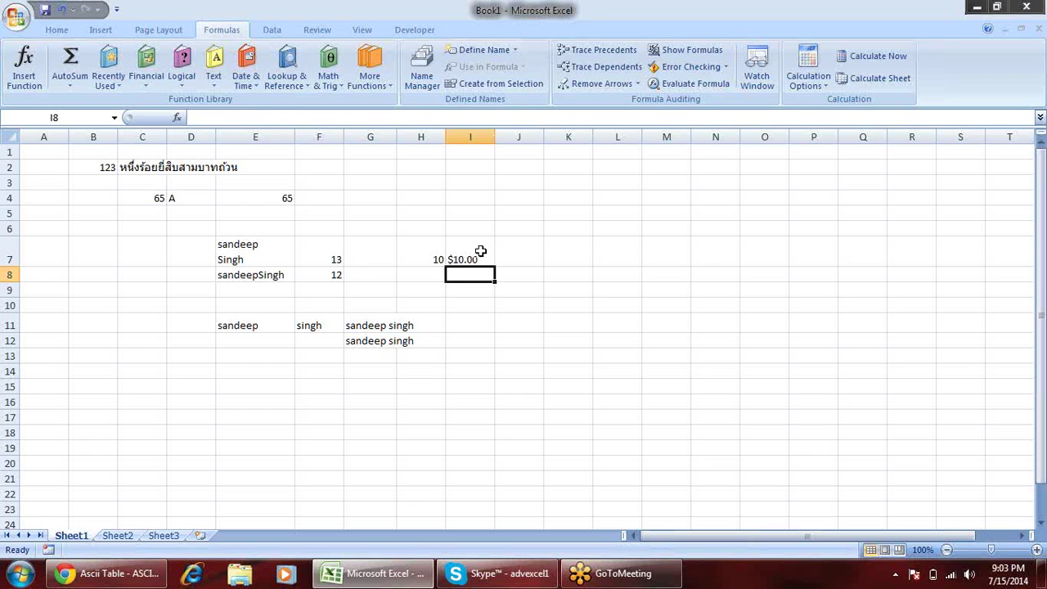
Step: Change the DOLLAR decimals in I7 to 3 so it shows $10.000
double_click(482, 252)
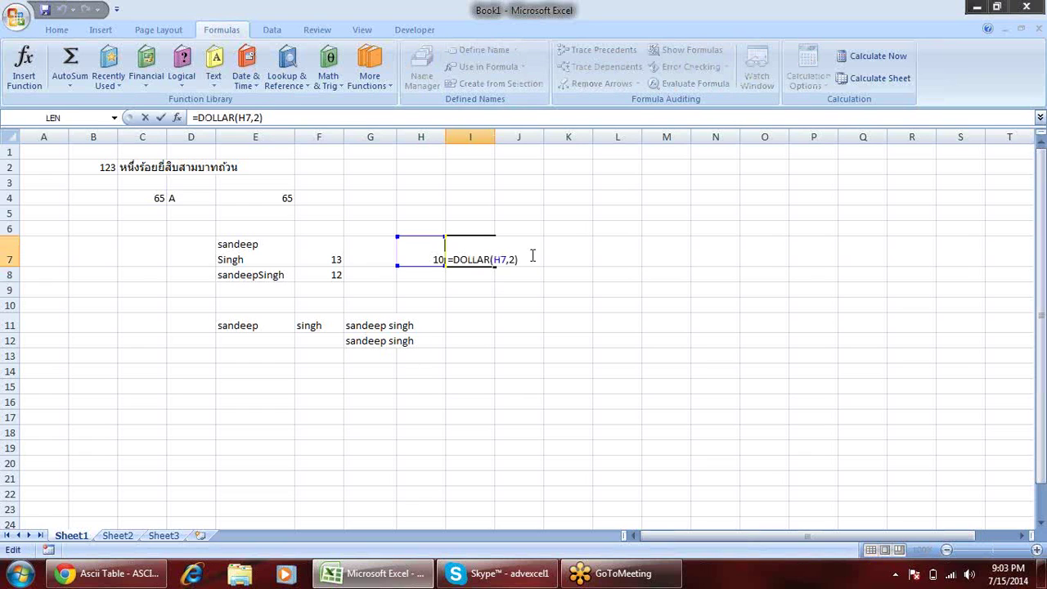
click(506, 259)
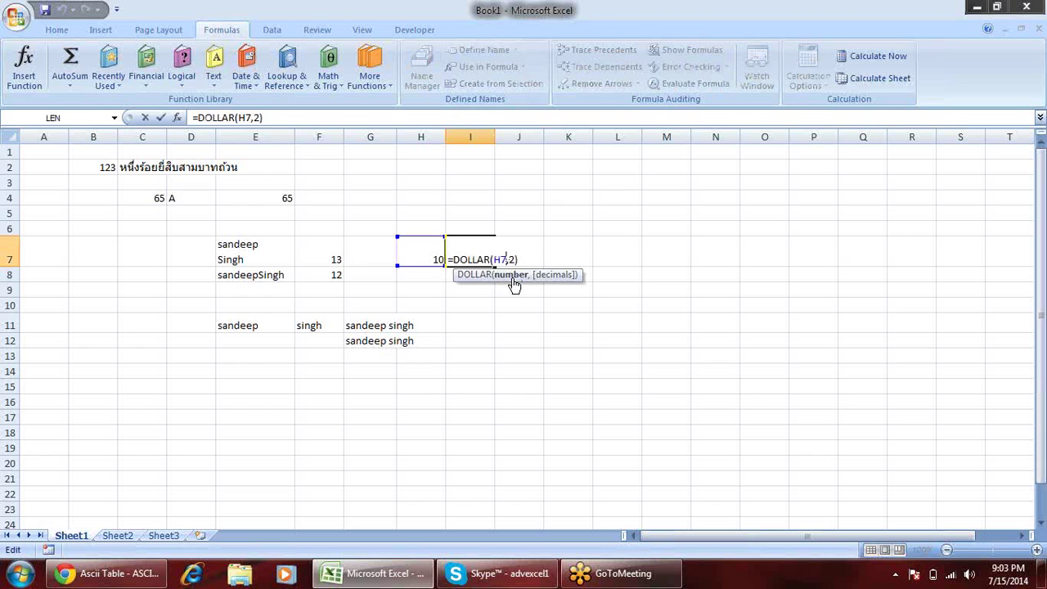
click(513, 276)
click(560, 279)
key(Return)
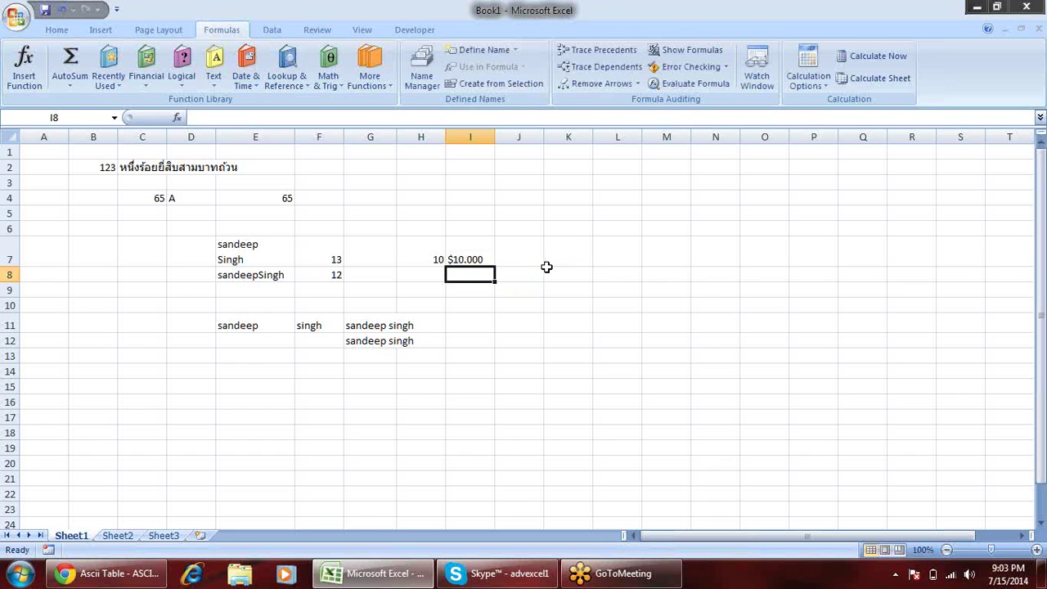
text(=)
text(ix)
key(Tab)
Step: Complete the FIXED formula on H7 with 2 decimals in I8 and check it
click(436, 260)
text(,2)
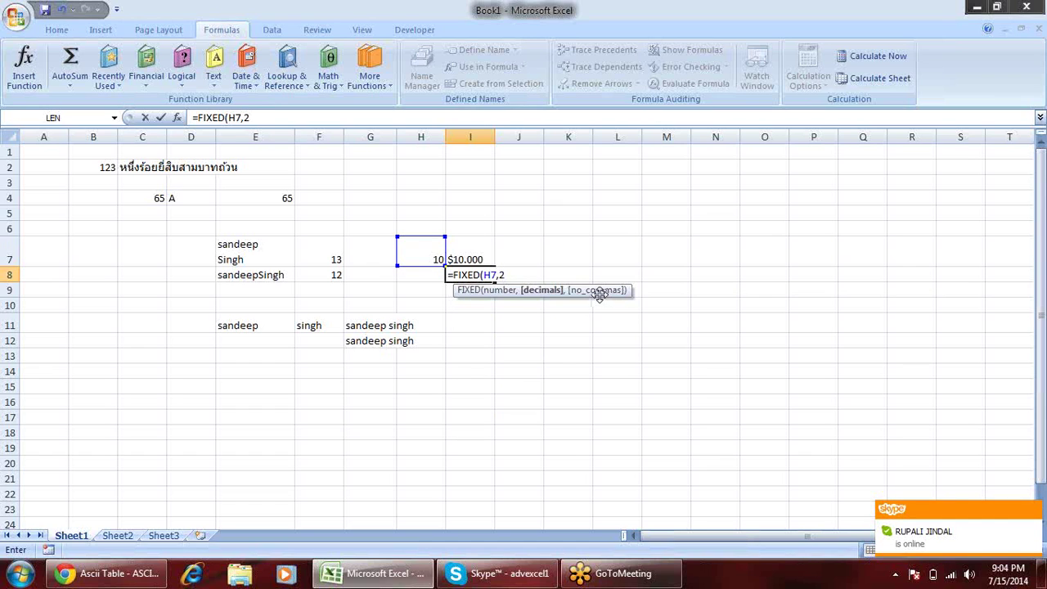
text(,)
key(Return)
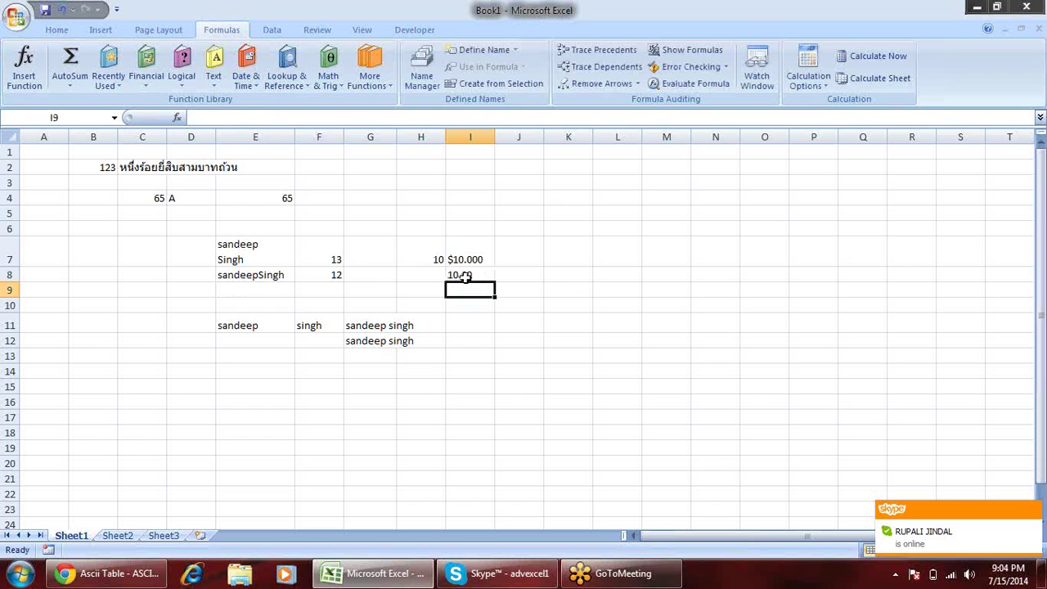
click(458, 277)
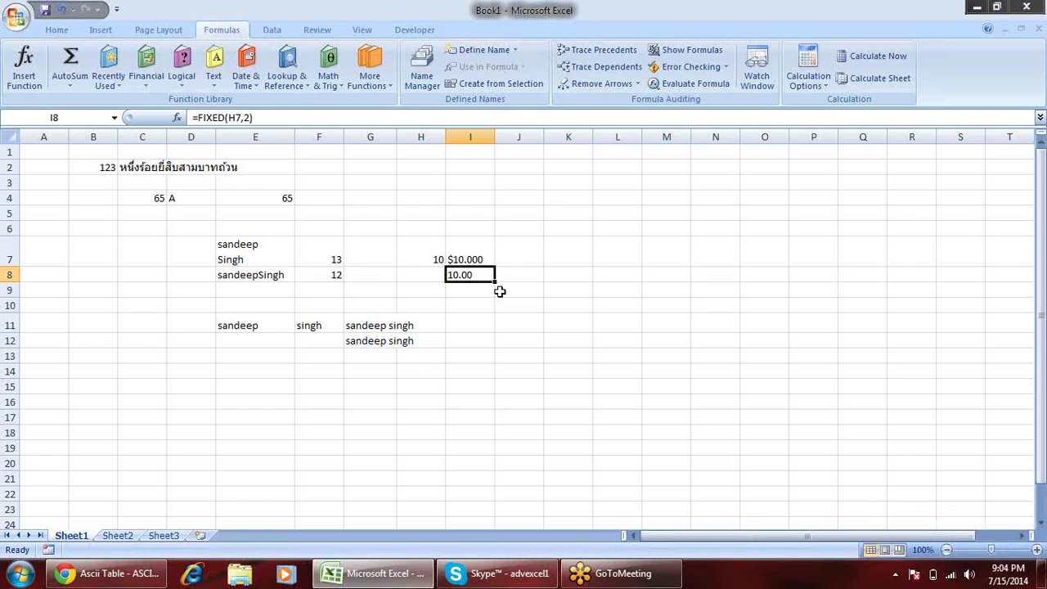
click(436, 256)
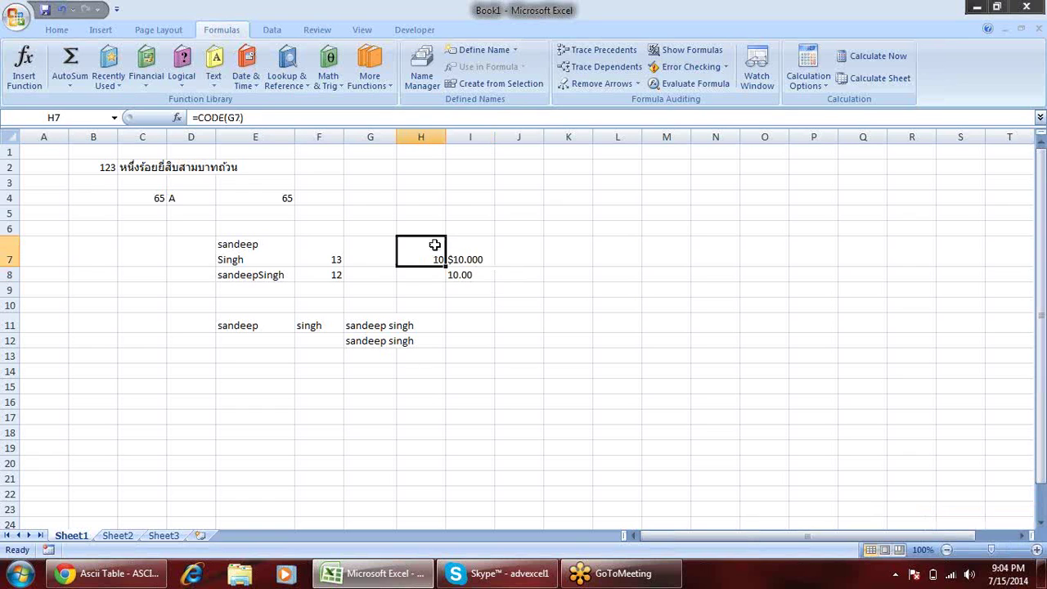
click(481, 275)
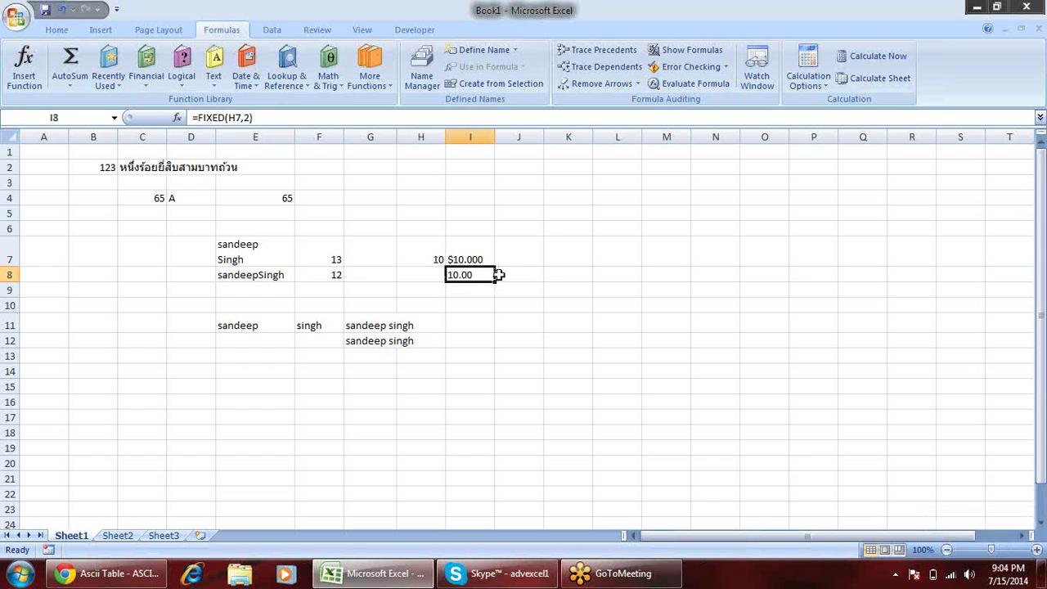
Step: Add FALSE as the third argument of I8's FIXED formula
double_click(498, 275)
click(502, 275)
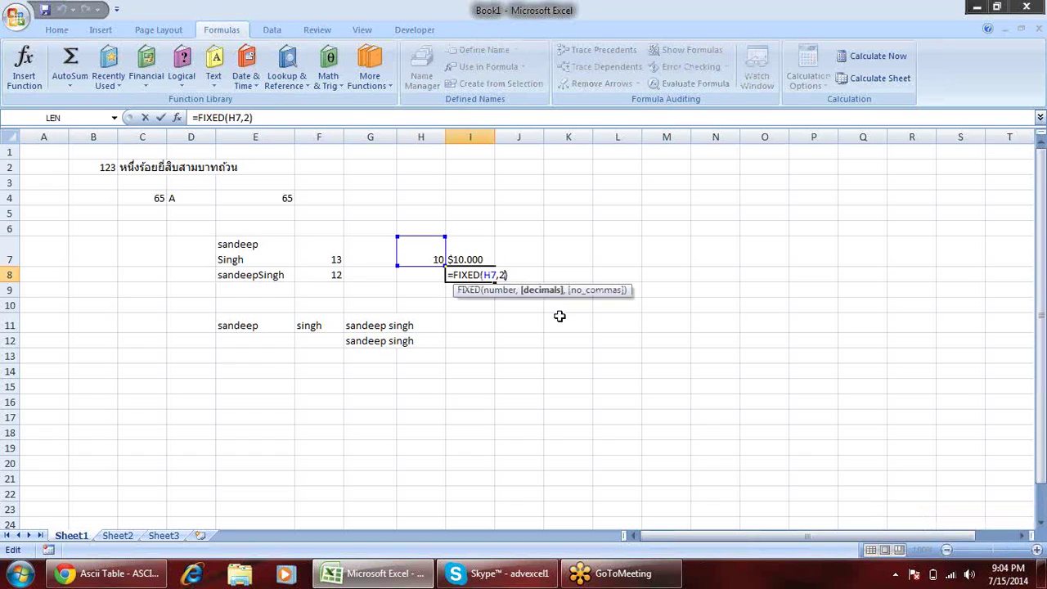
text(,)
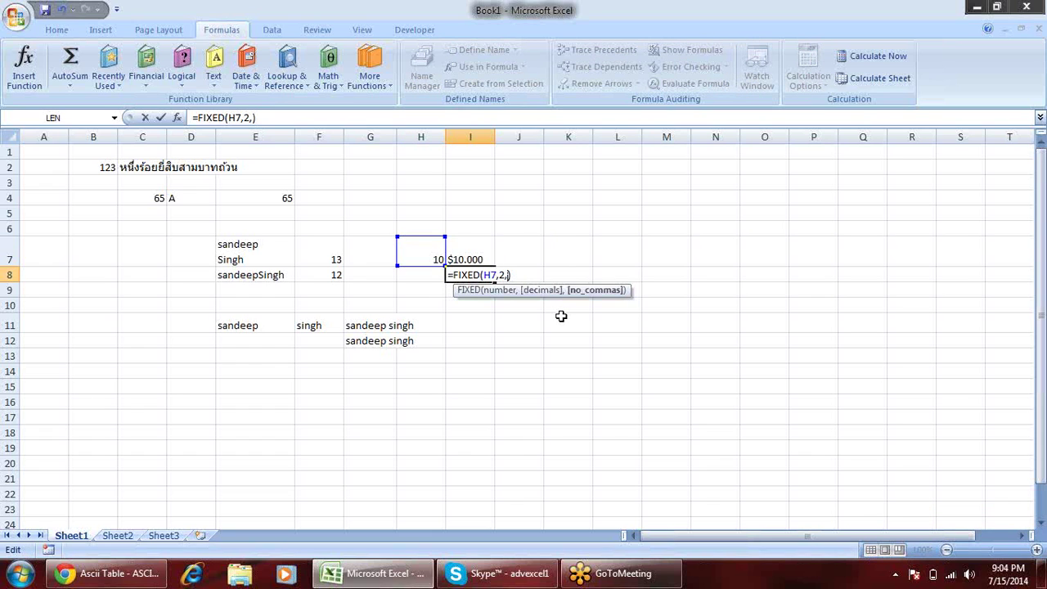
text(t)
key(BackSpace)
text(f)
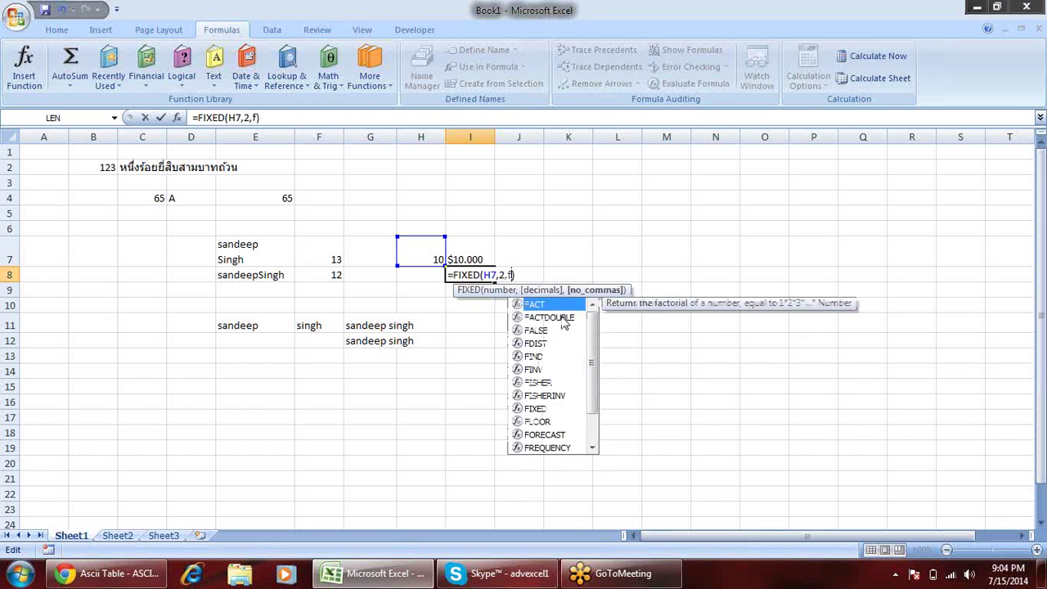
text(alse)
key(Return)
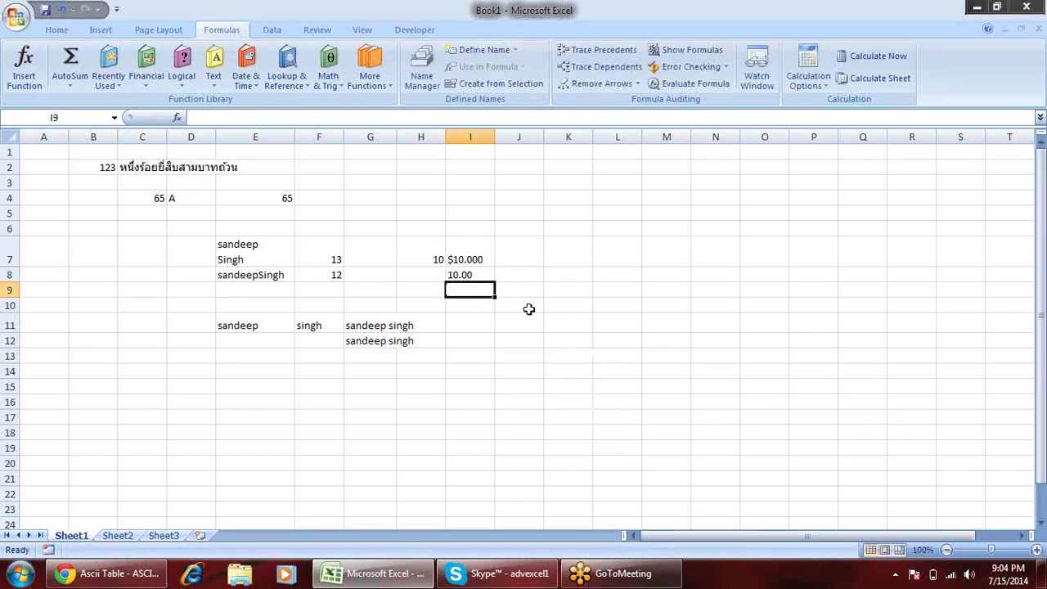
Step: Change H7 to 1000 and switch FIXED's third argument to TRUE, showing 1000.00 without commas
click(436, 258)
text(1000)
key(Return)
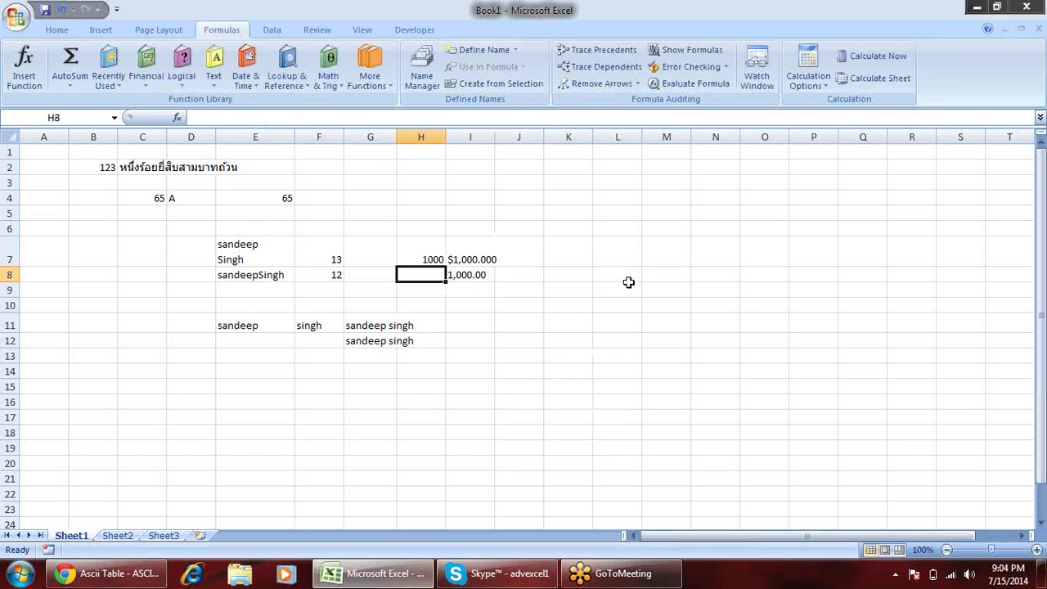
click(486, 278)
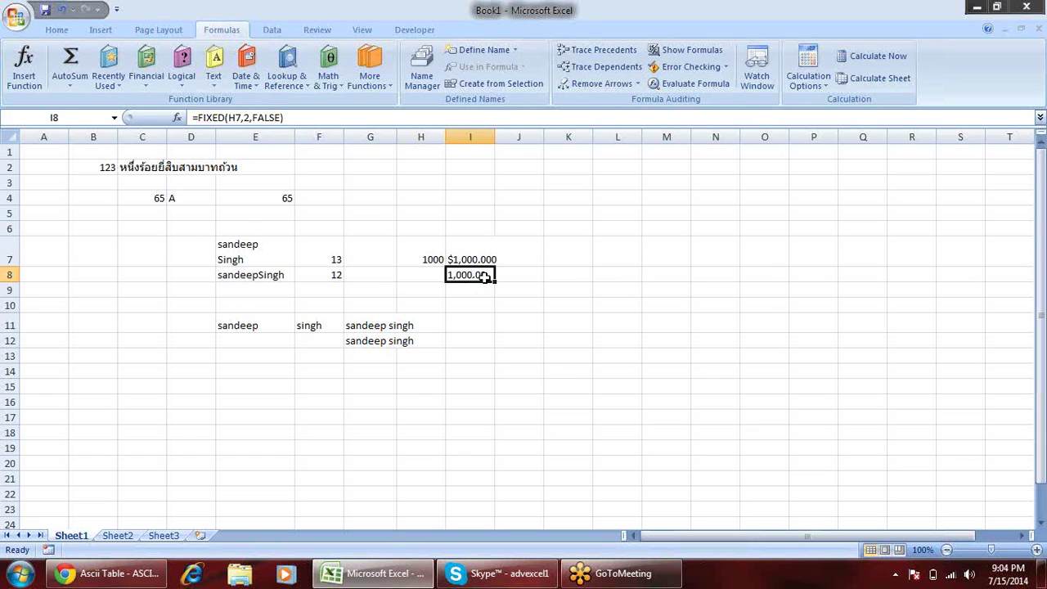
double_click(485, 277)
click(537, 275)
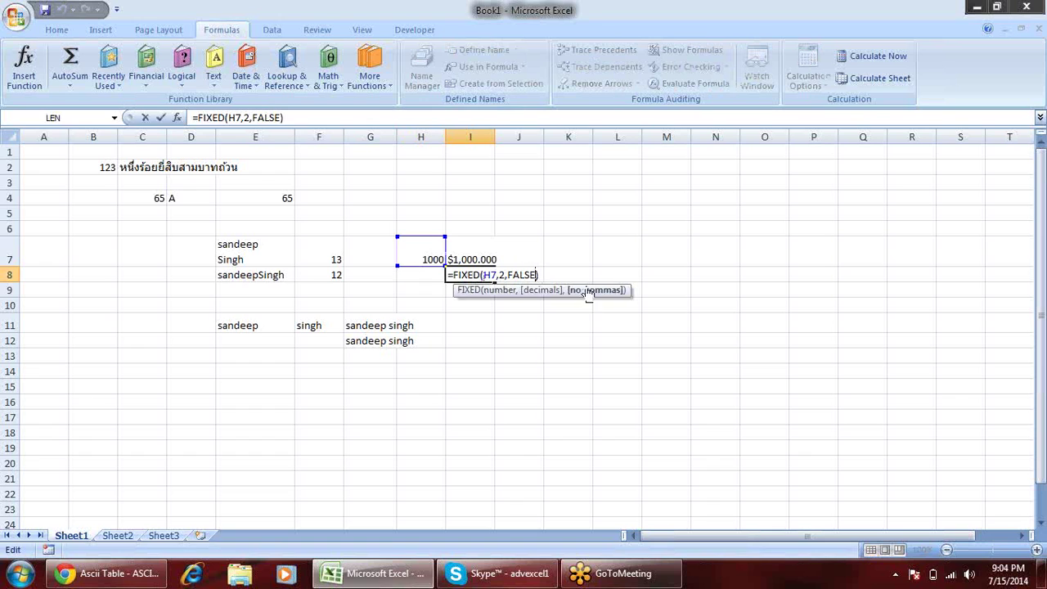
key(BackSpace)
key(BackSpace)
key(BackSpace)
key(BackSpace)
key(BackSpace)
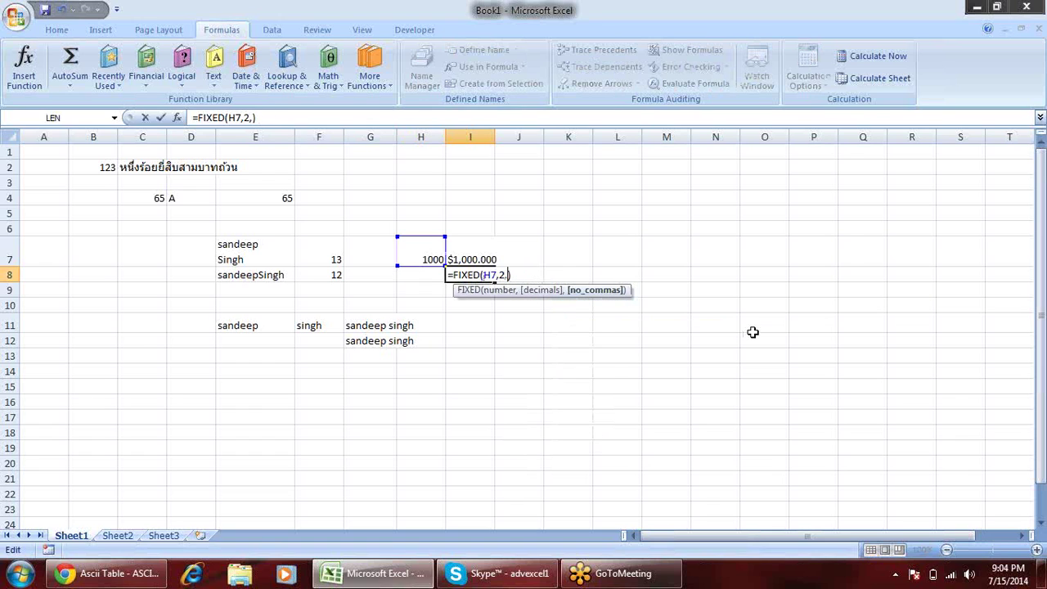
text(true)
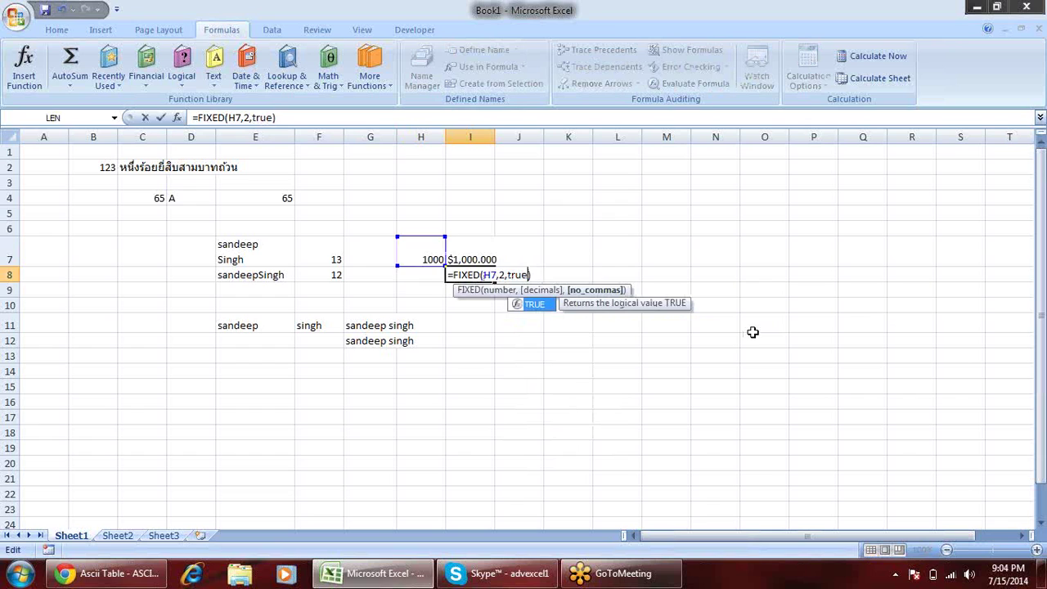
key(Return)
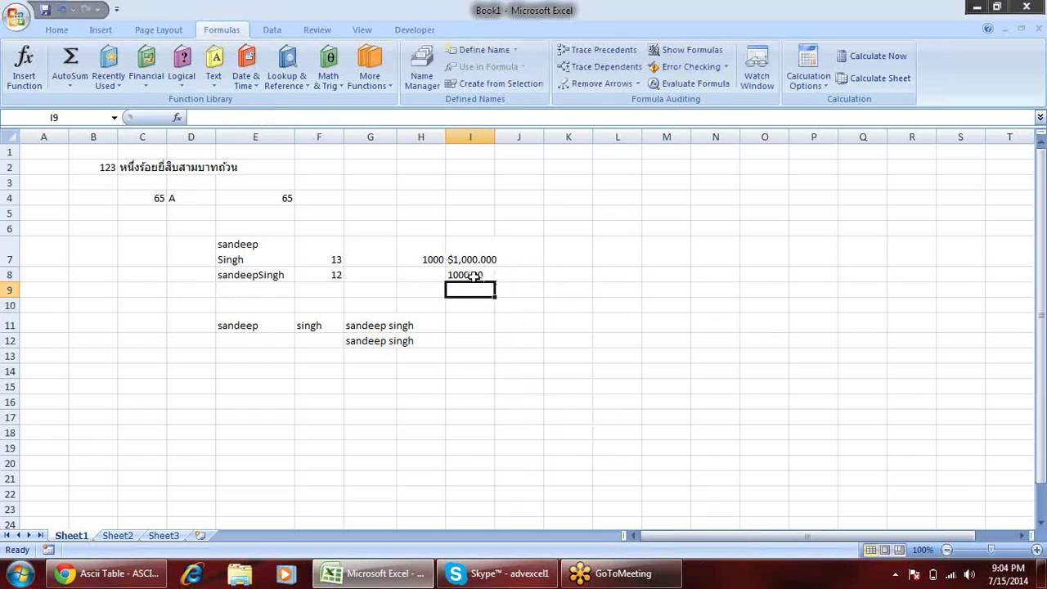
Step: Inspect the arguments of =FIXED(H7,2,TRUE) in I8 without changing it
double_click(475, 276)
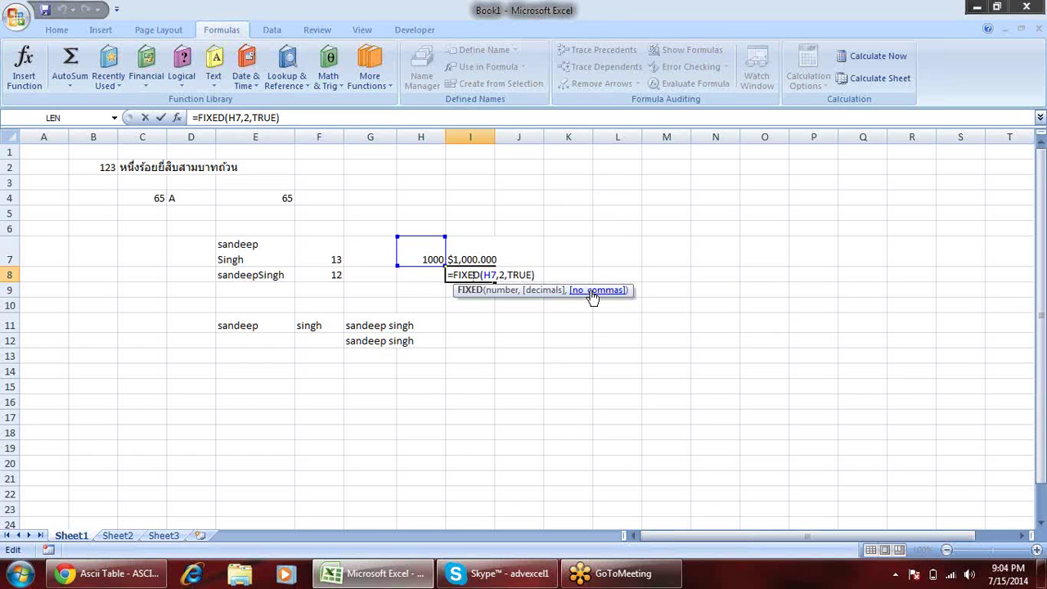
click(593, 292)
click(544, 291)
click(495, 291)
click(594, 291)
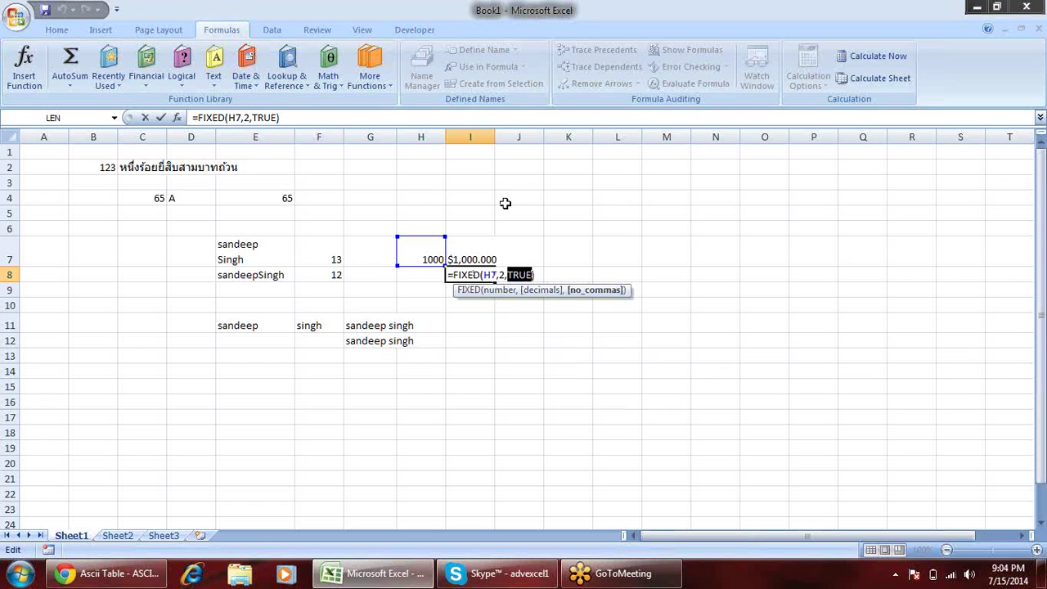
key(Escape)
text(')
click(471, 324)
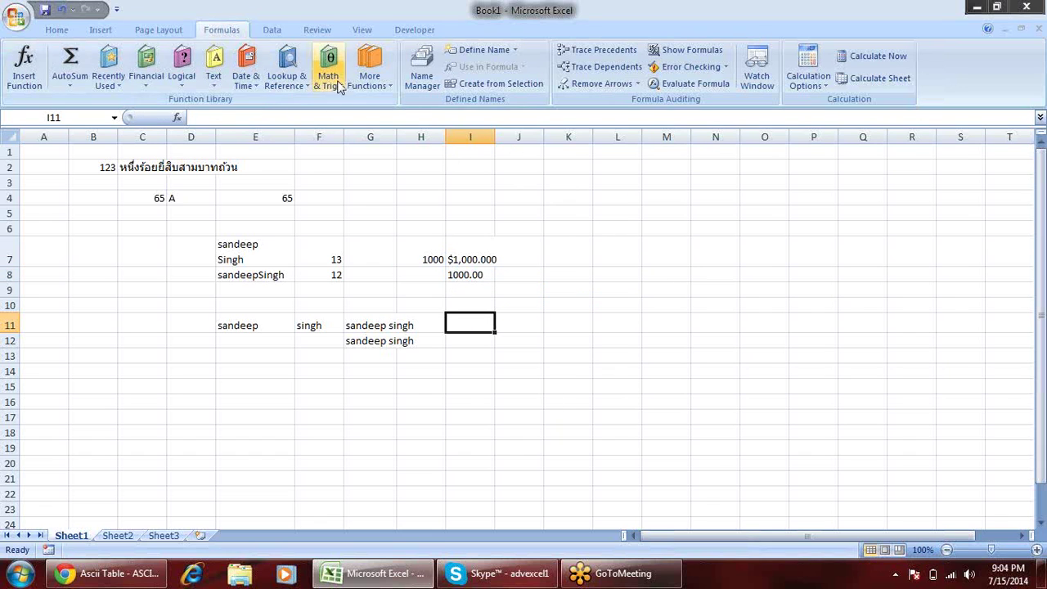
Step: Enter sandeep in I14 and SANDEEP in J14
click(212, 85)
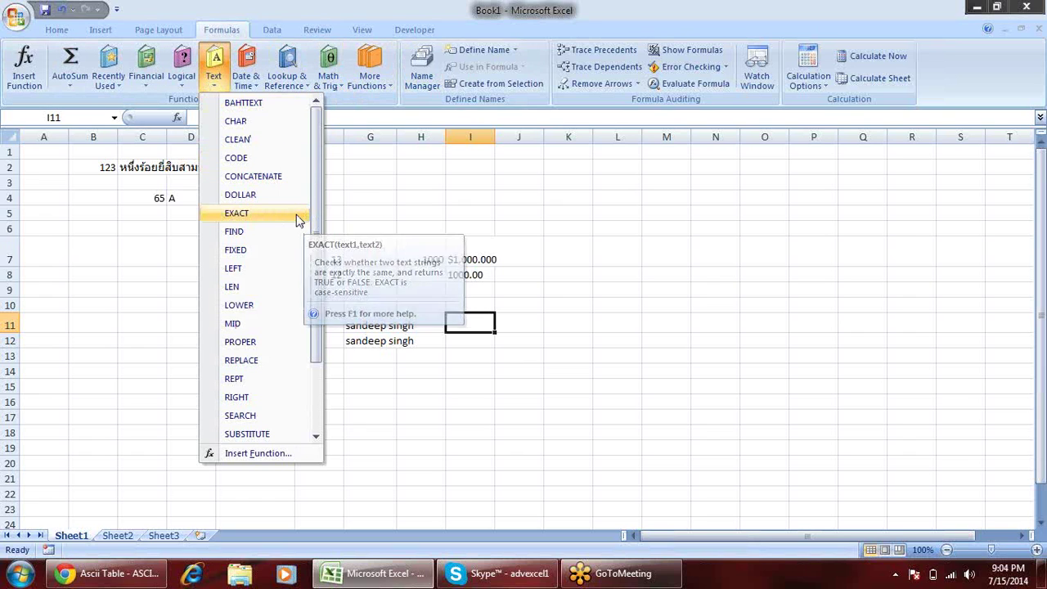
click(452, 359)
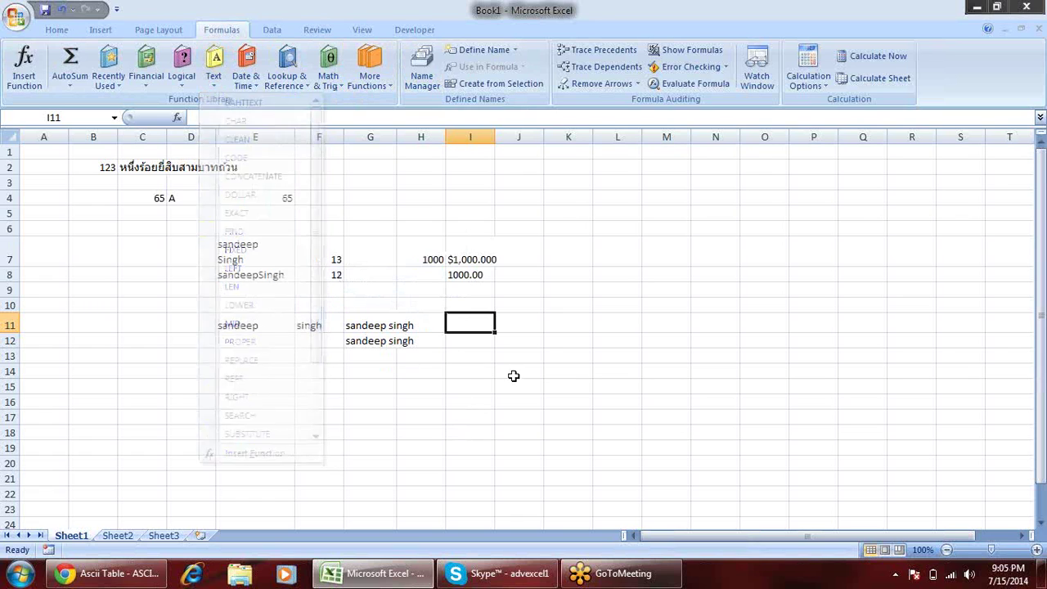
click(463, 376)
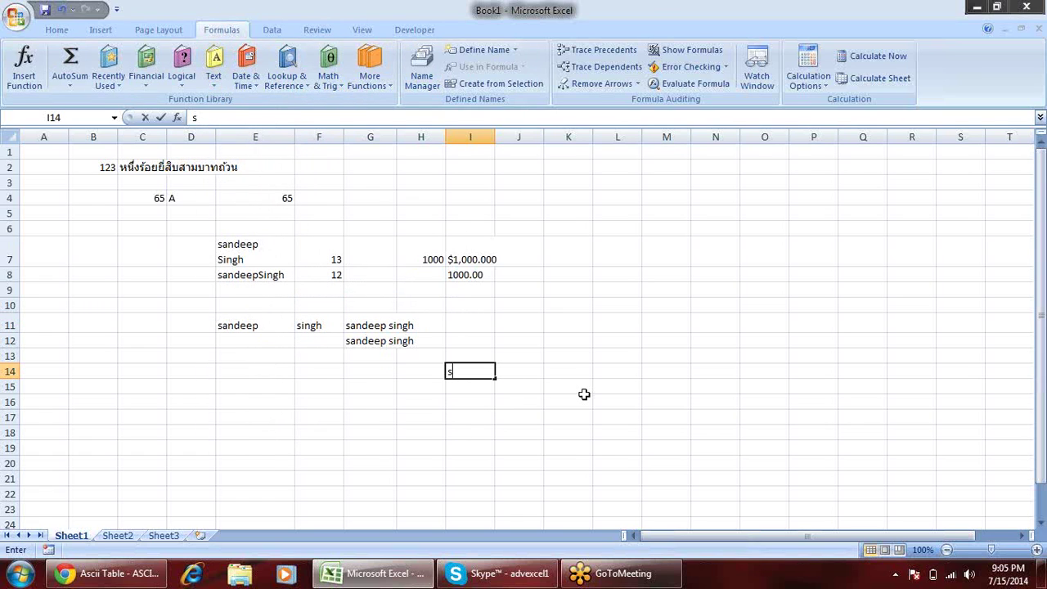
text(sandeep)
key(Tab)
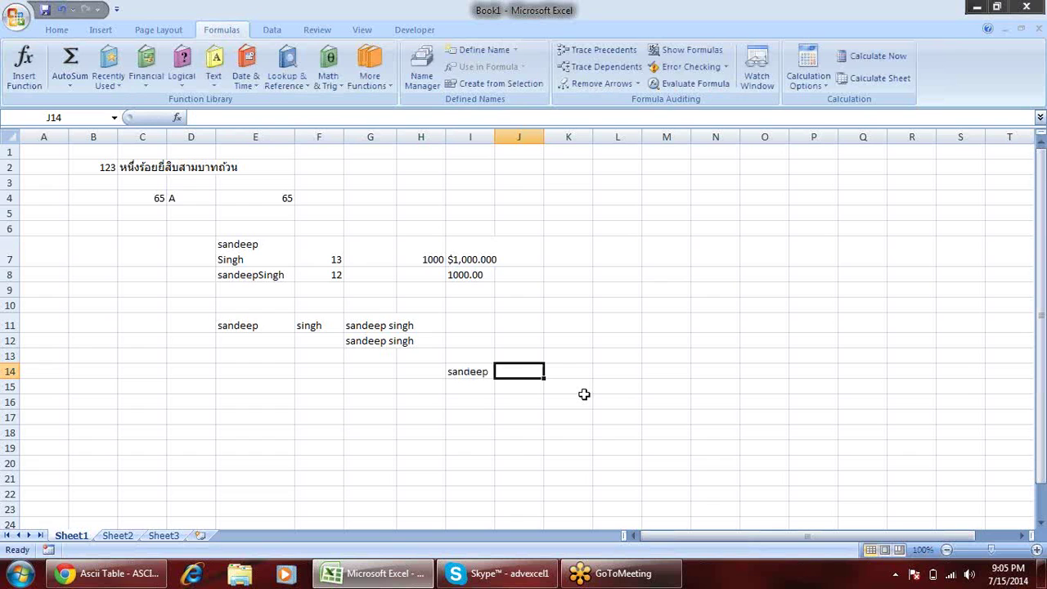
text(SANDEEP)
key(Return)
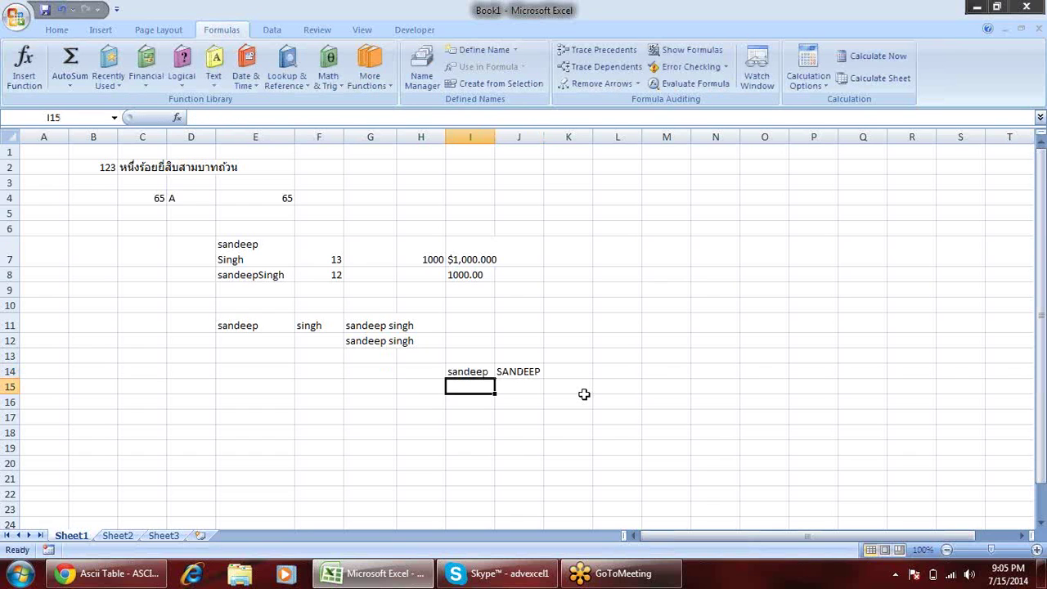
Step: Enter =I14=J14 in K14, which returns TRUE, and make it bold
click(574, 373)
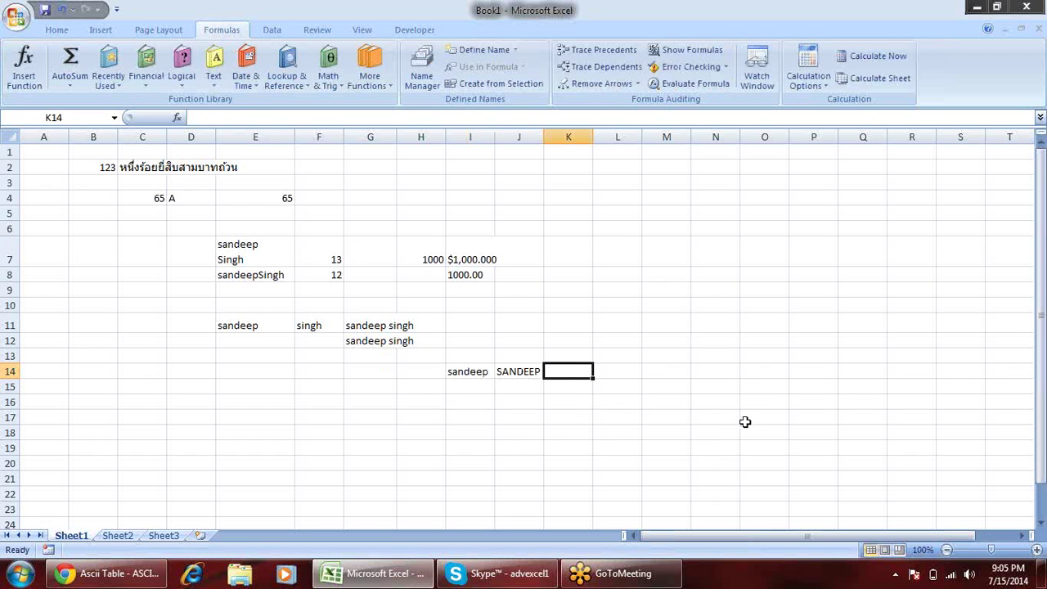
text(=)
key(Left)
key(Left)
text(=)
click(531, 373)
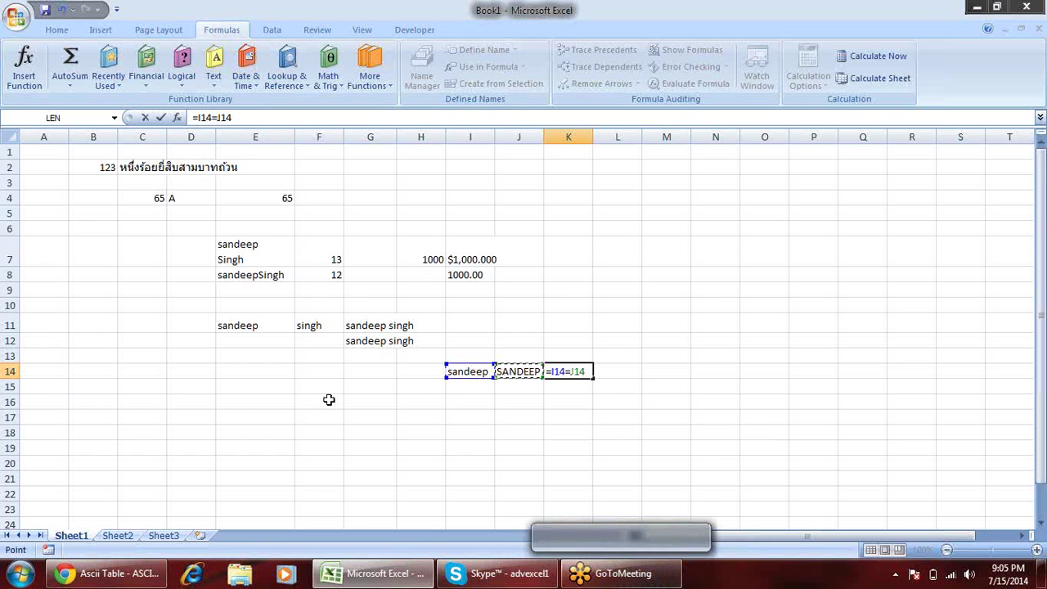
key(Return)
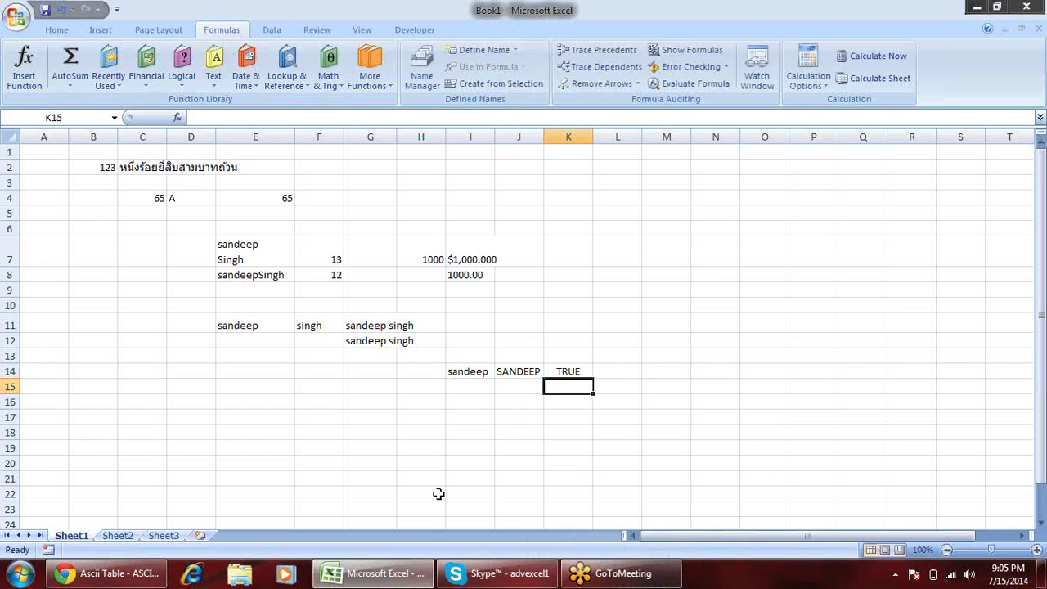
click(586, 372)
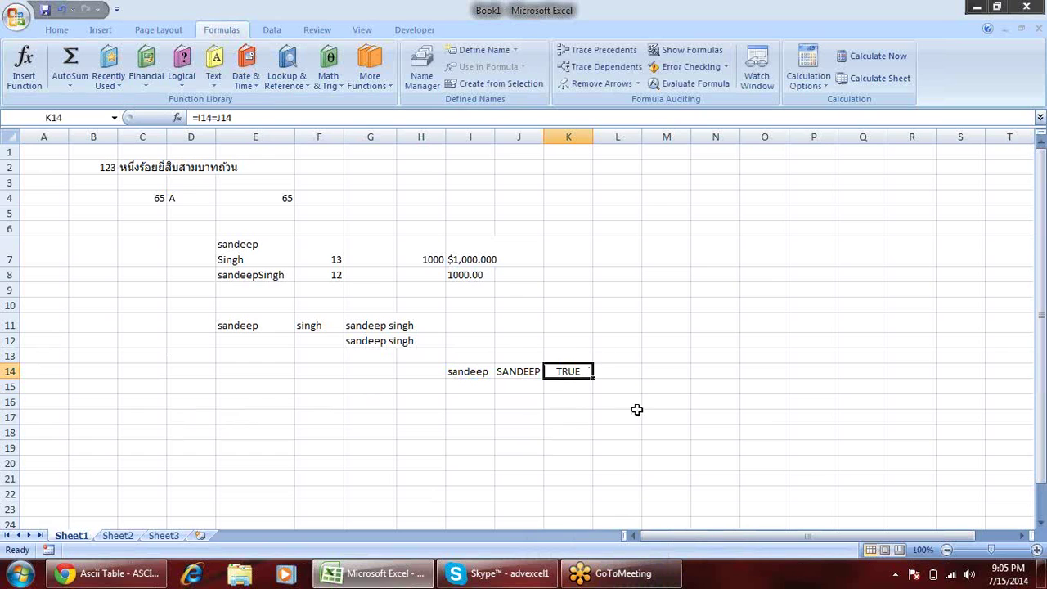
key(ctrl+b)
click(586, 392)
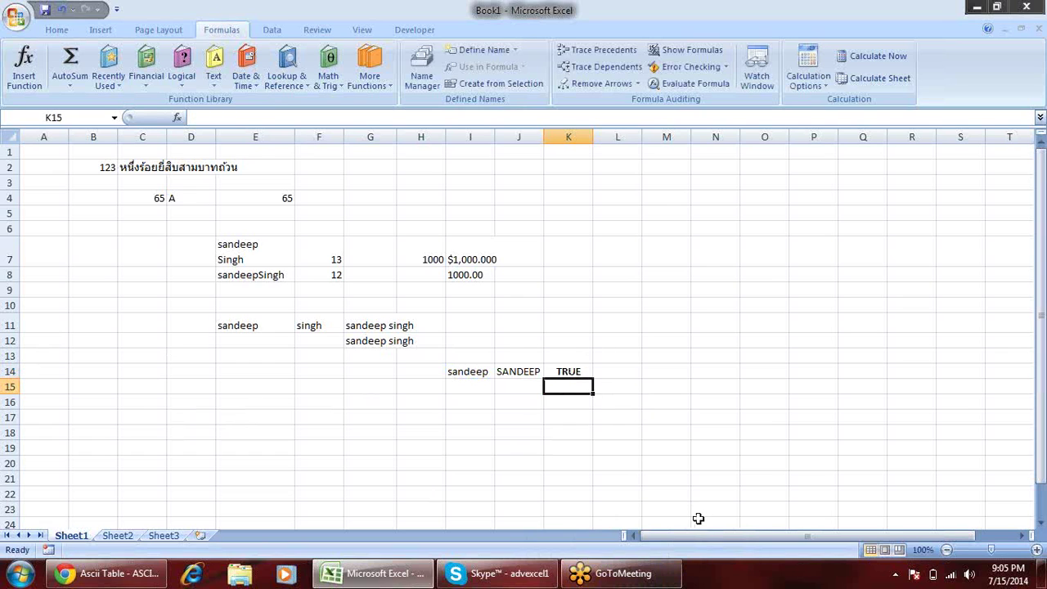
Step: Enter =EXACT(I14,J14) in K15, which returns FALSE
text(=ex)
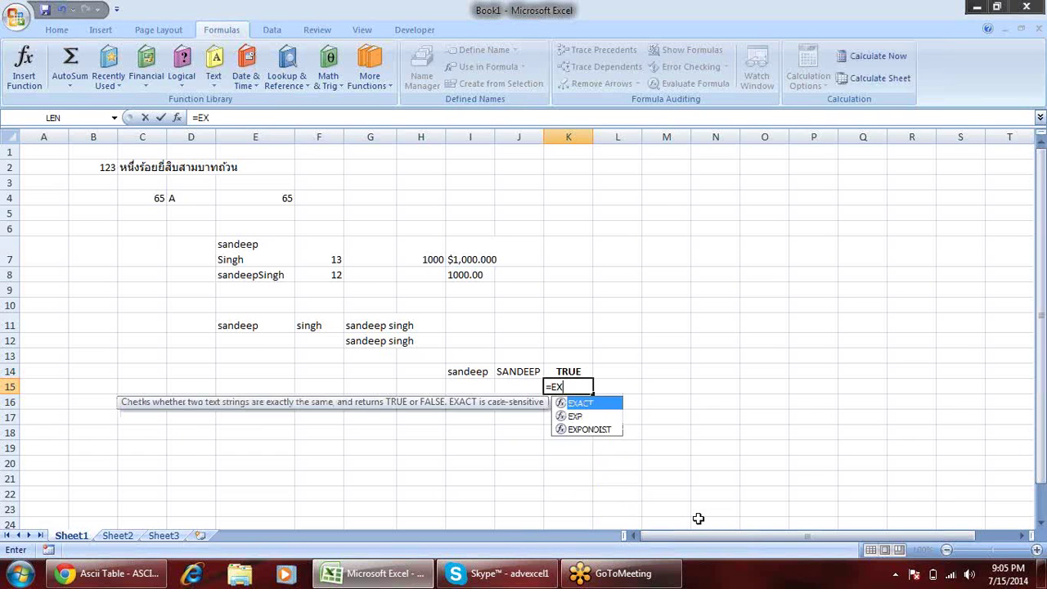
key(Tab)
click(462, 372)
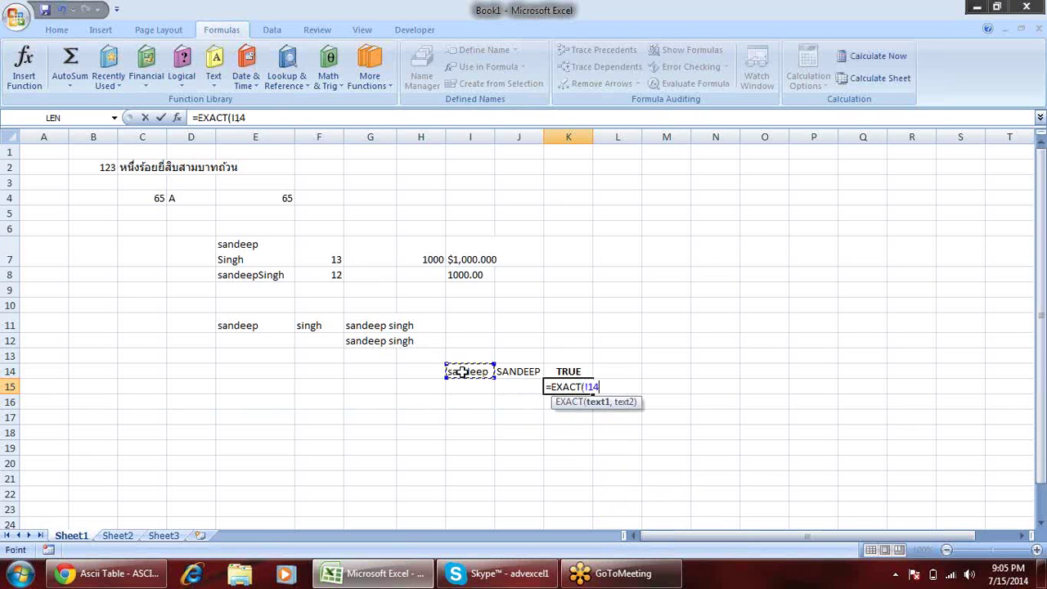
text(,)
click(519, 369)
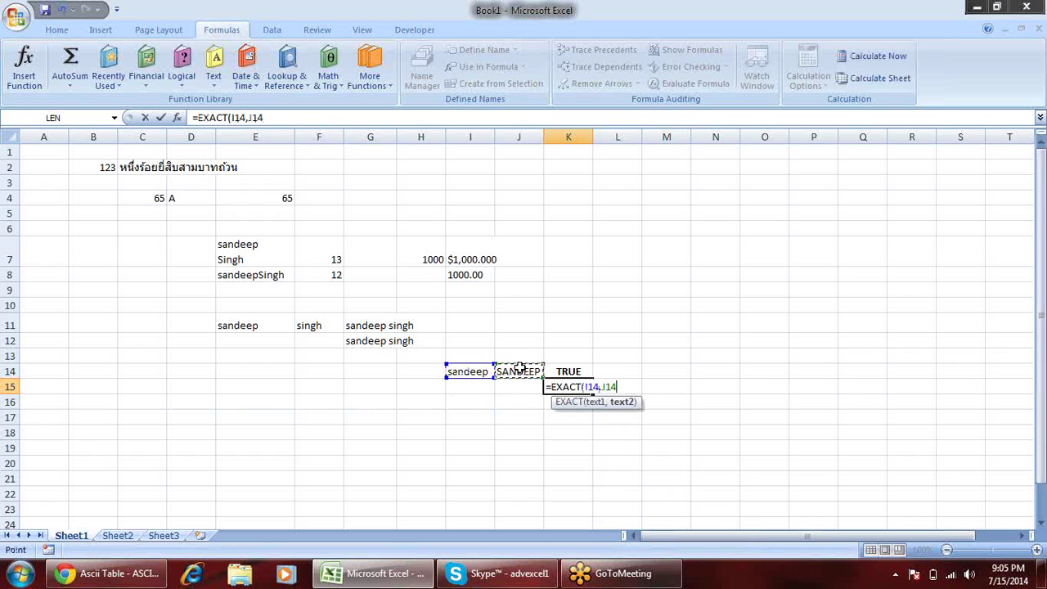
key(Return)
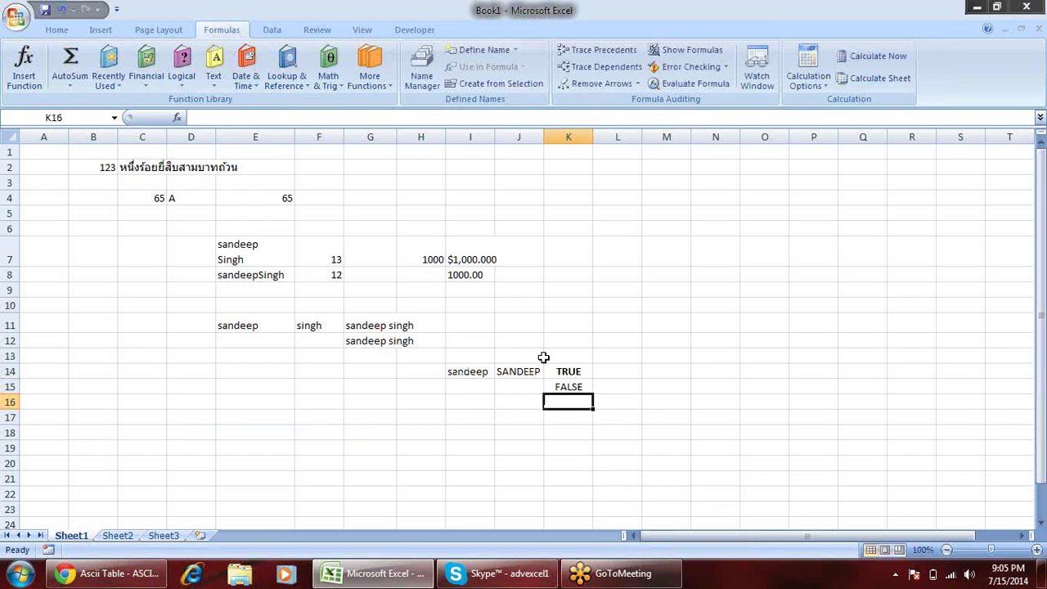
click(569, 385)
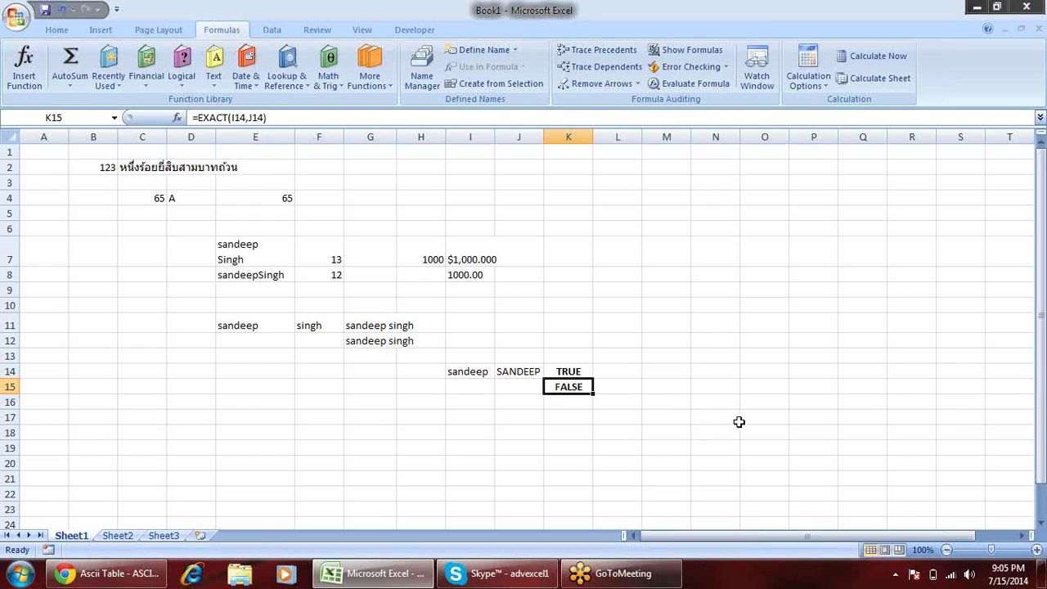
Step: Retype I14 as SANDEEP so the EXACT result in K15 becomes TRUE
click(468, 371)
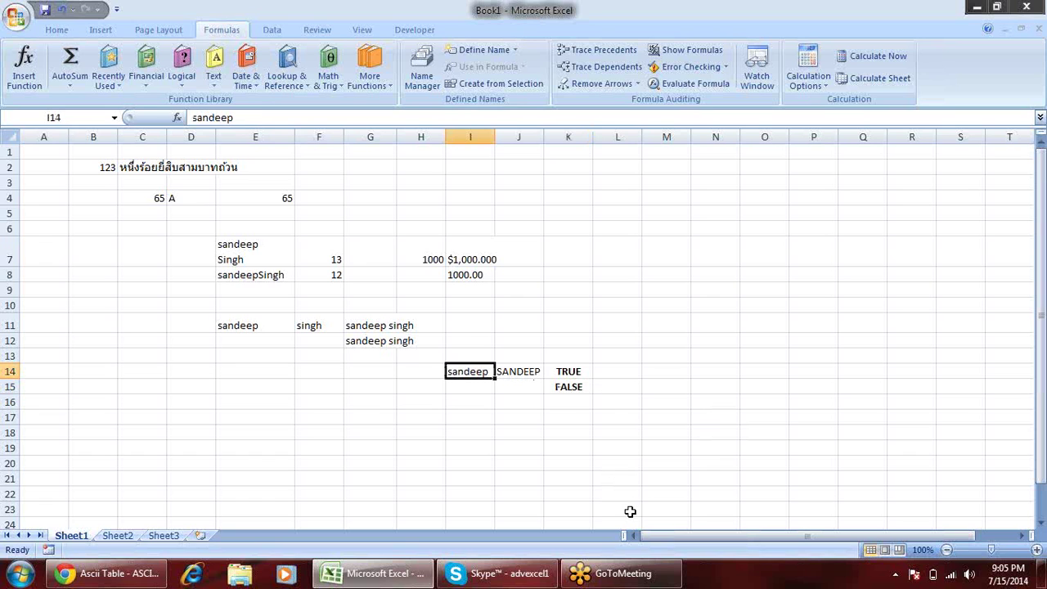
text(s)
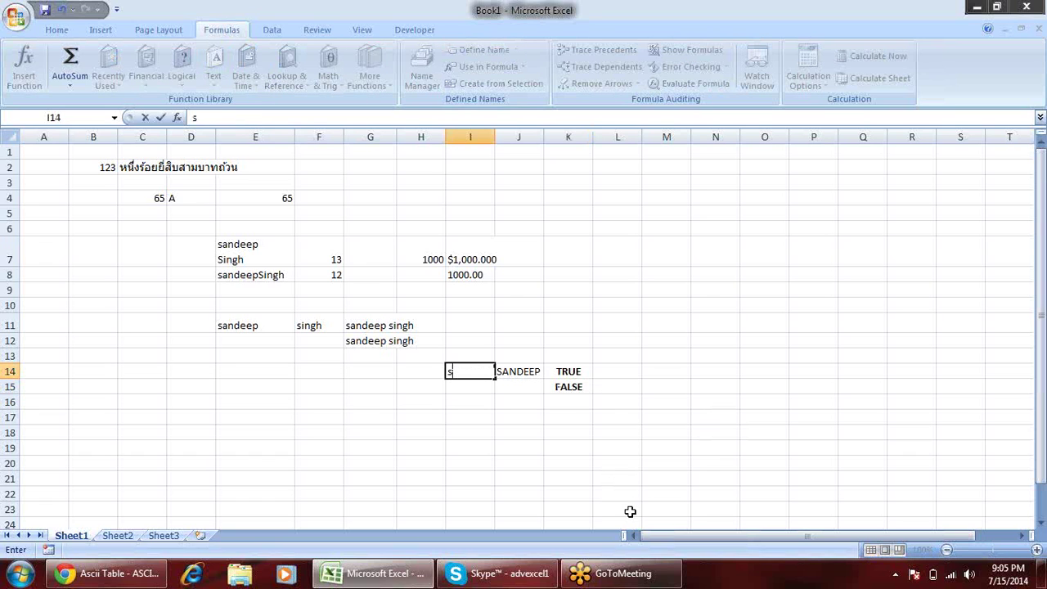
text(aand)
key(BackSpace)
key(BackSpace)
key(BackSpace)
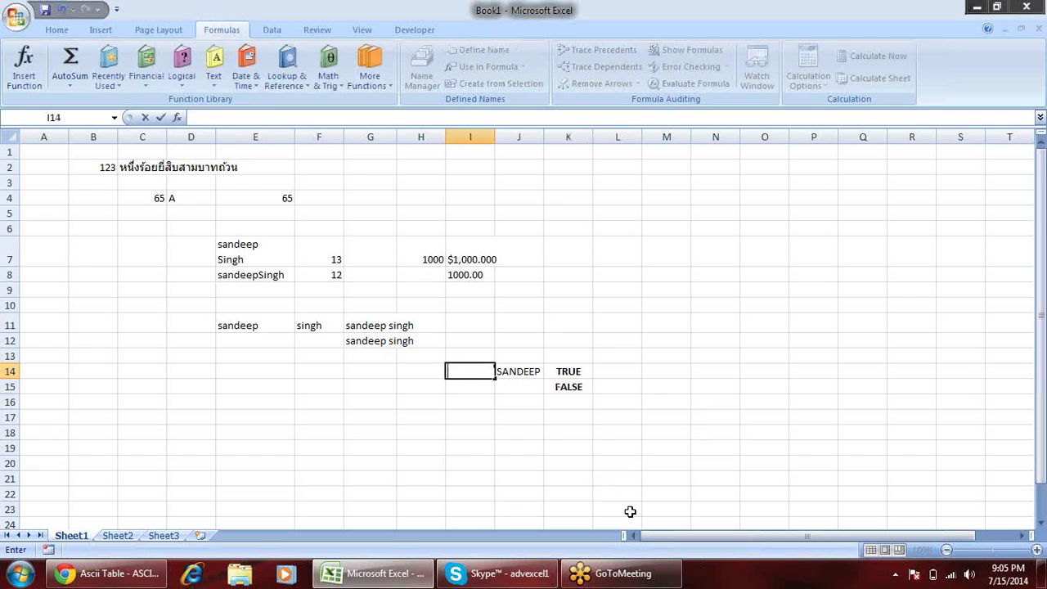
text(SANDEEP)
key(Return)
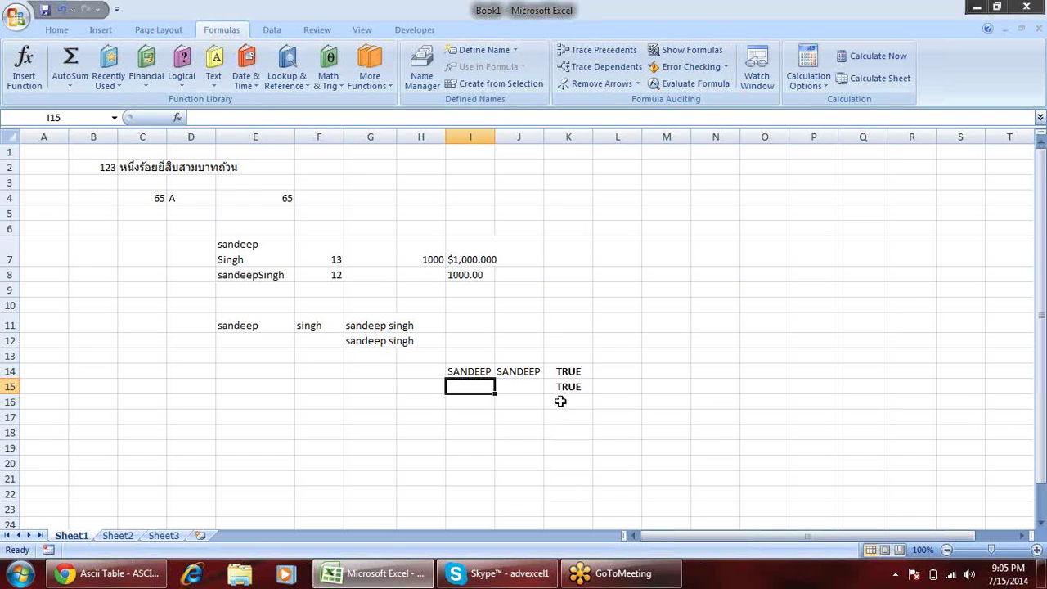
double_click(563, 387)
click(722, 372)
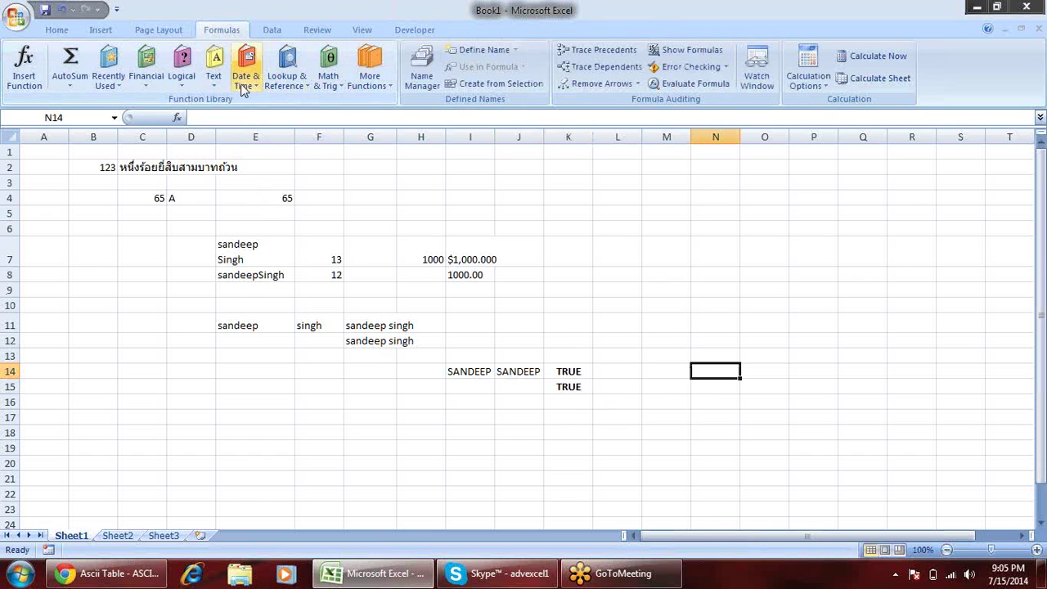
click(215, 62)
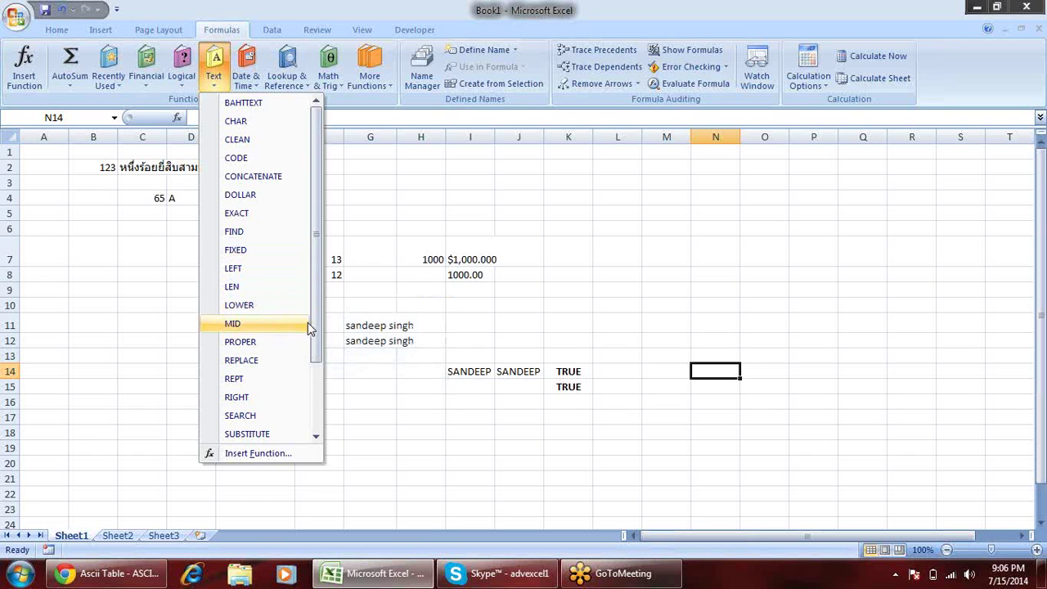
drag(318, 363, 318, 433)
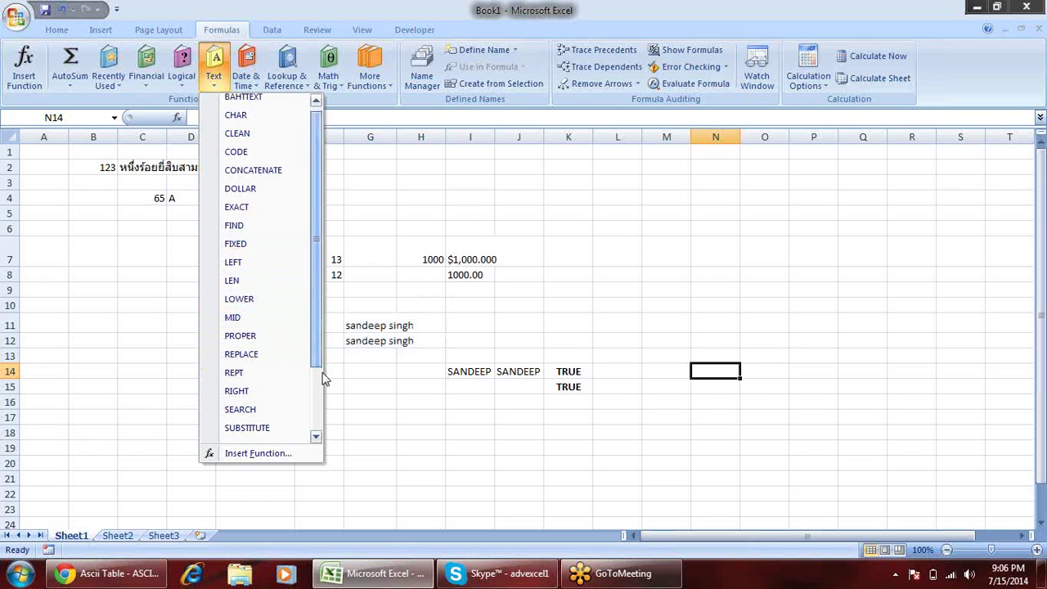
click(644, 242)
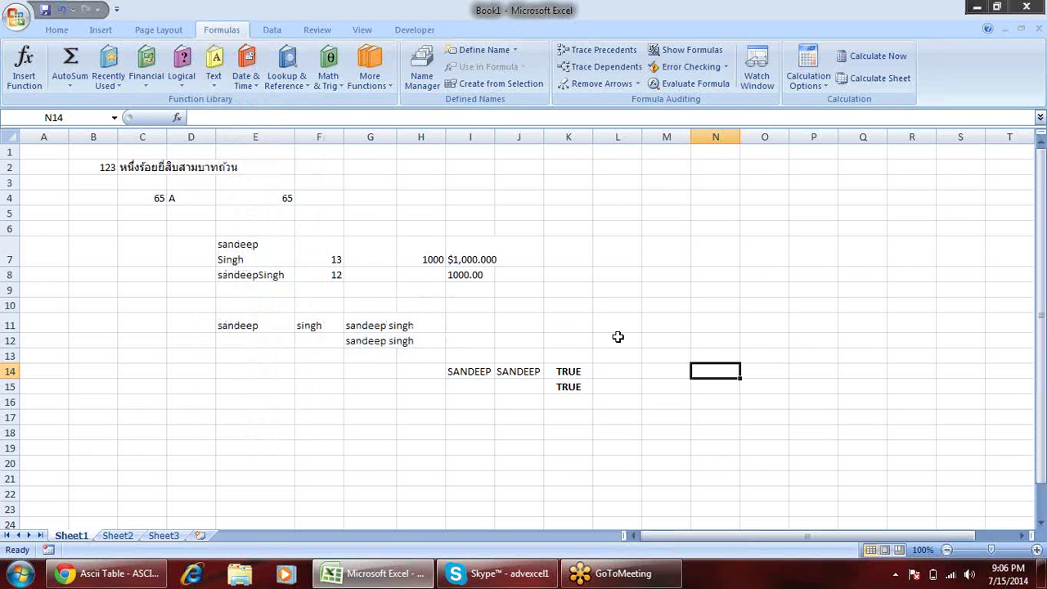
click(482, 319)
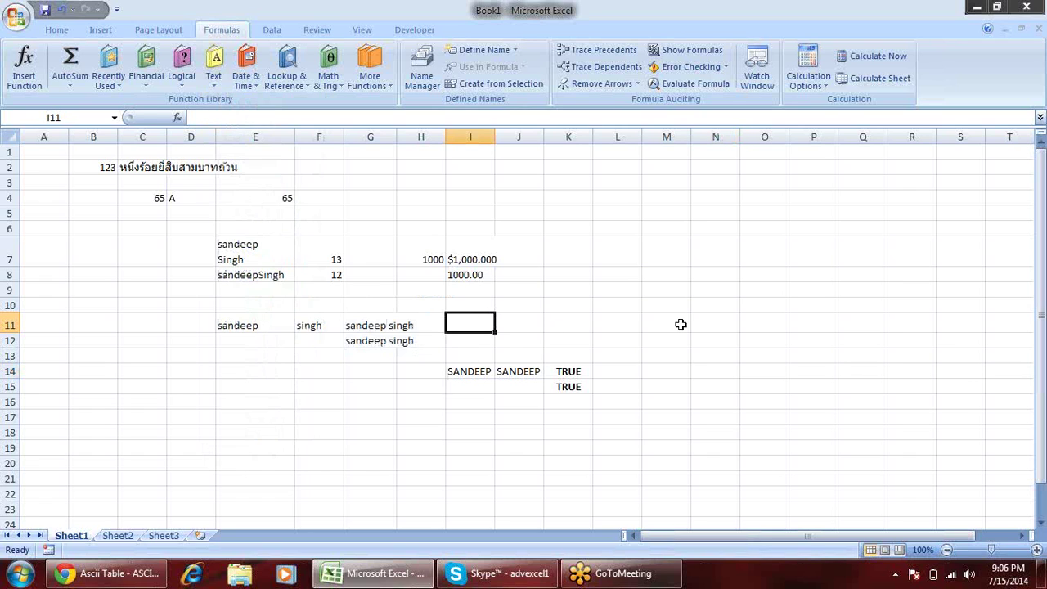
text(=LOWER)
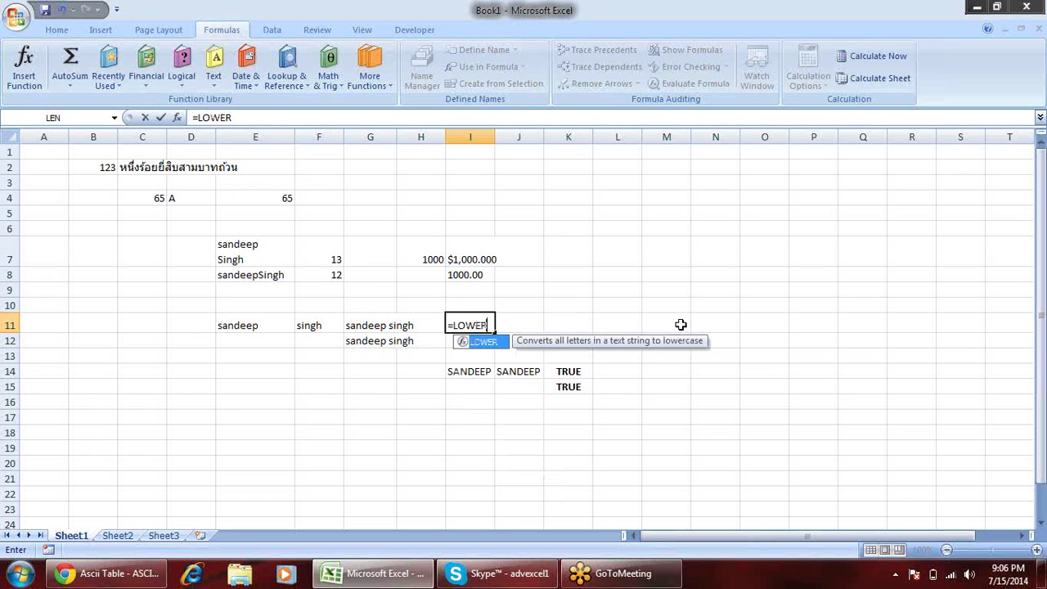
key(BackSpace)
key(BackSpace)
key(BackSpace)
key(BackSpace)
key(BackSpace)
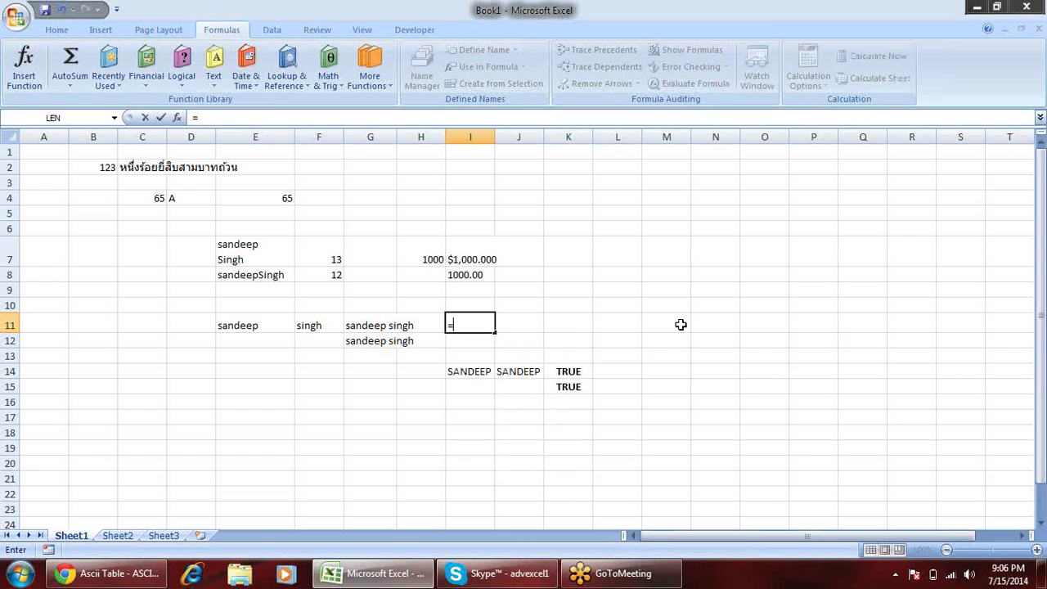
text(U)
key(Tab)
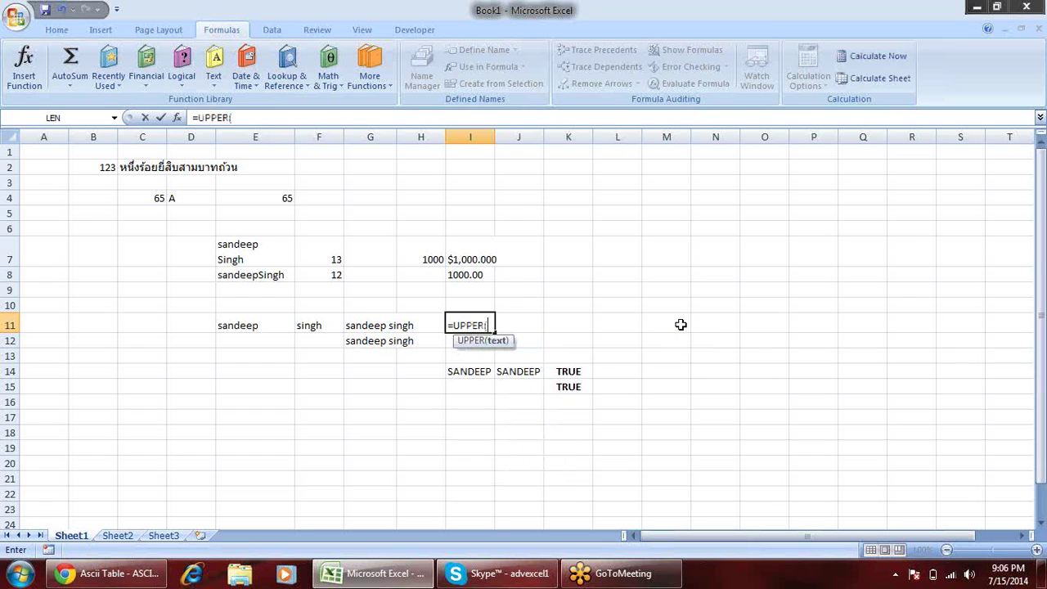
click(391, 319)
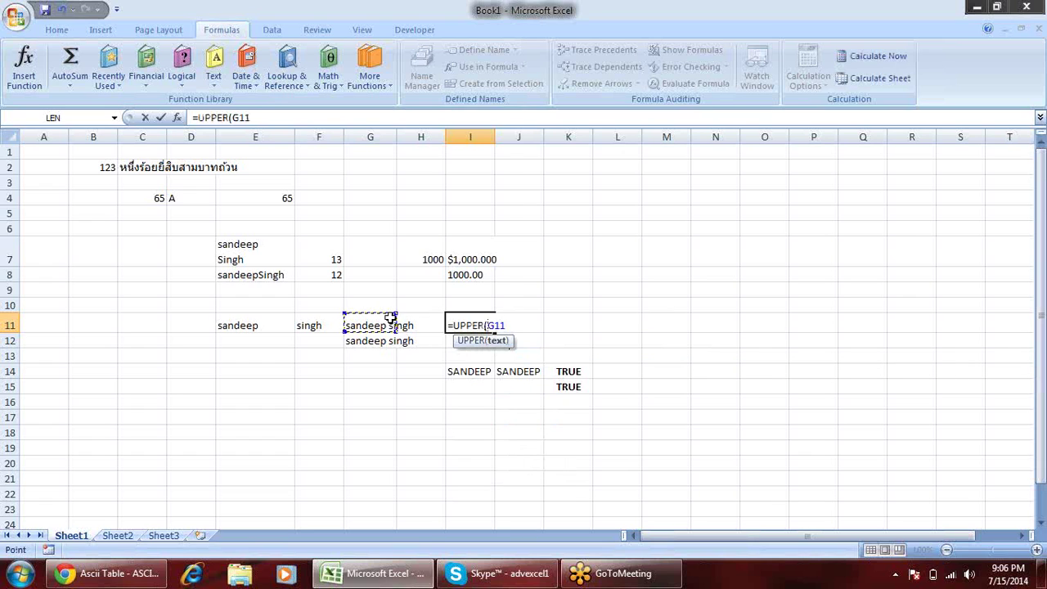
key(Return)
click(558, 328)
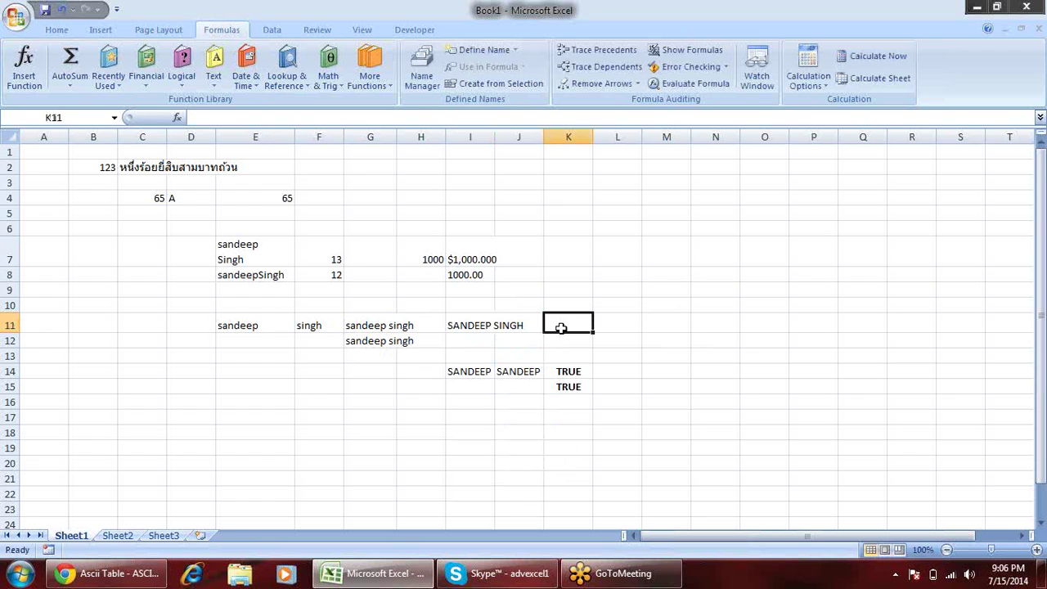
text(=LOW)
key(Tab)
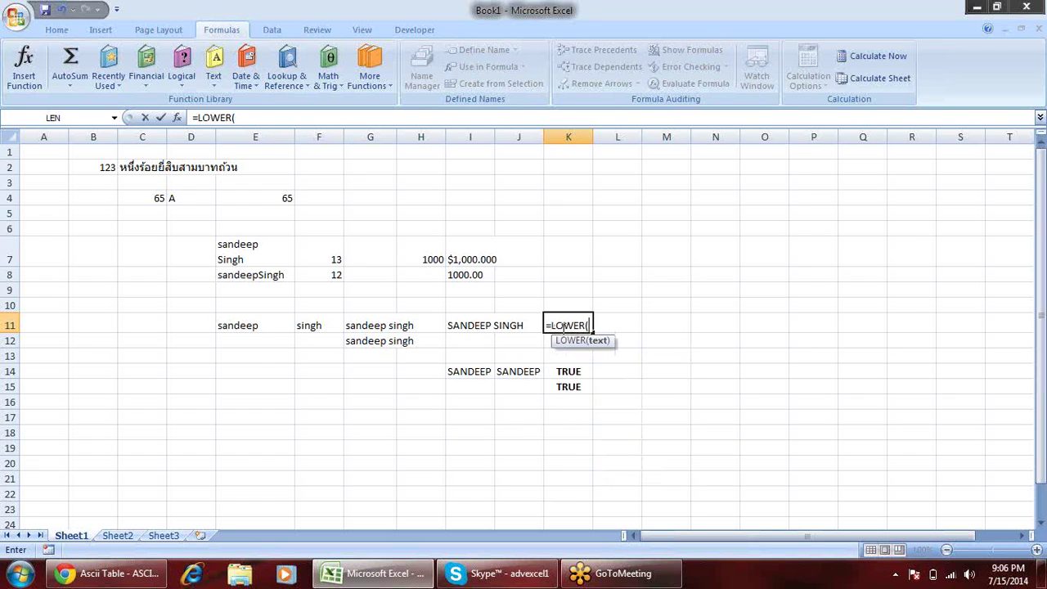
click(470, 315)
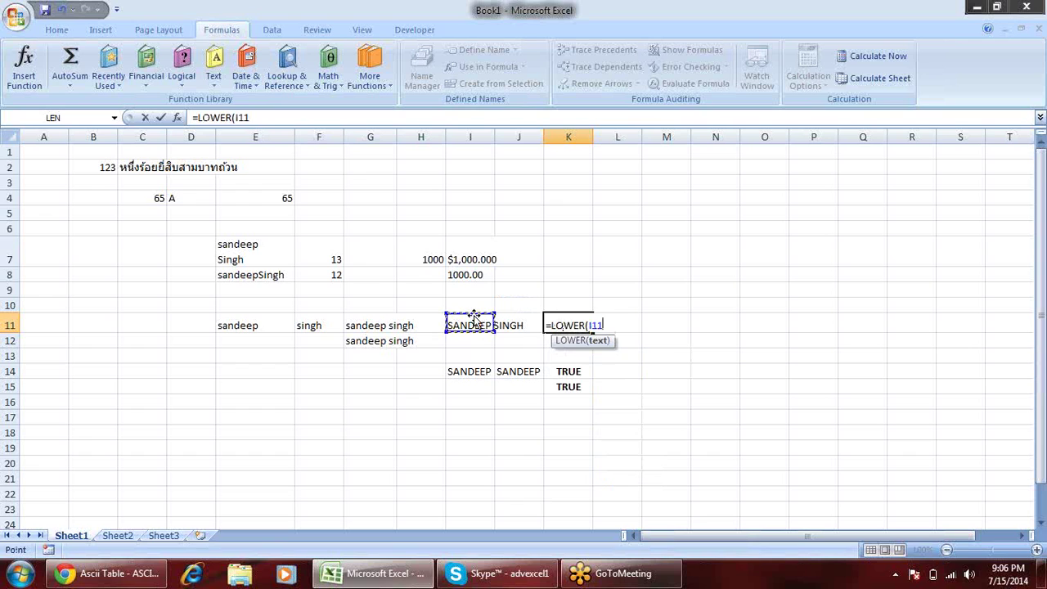
key(Return)
click(663, 327)
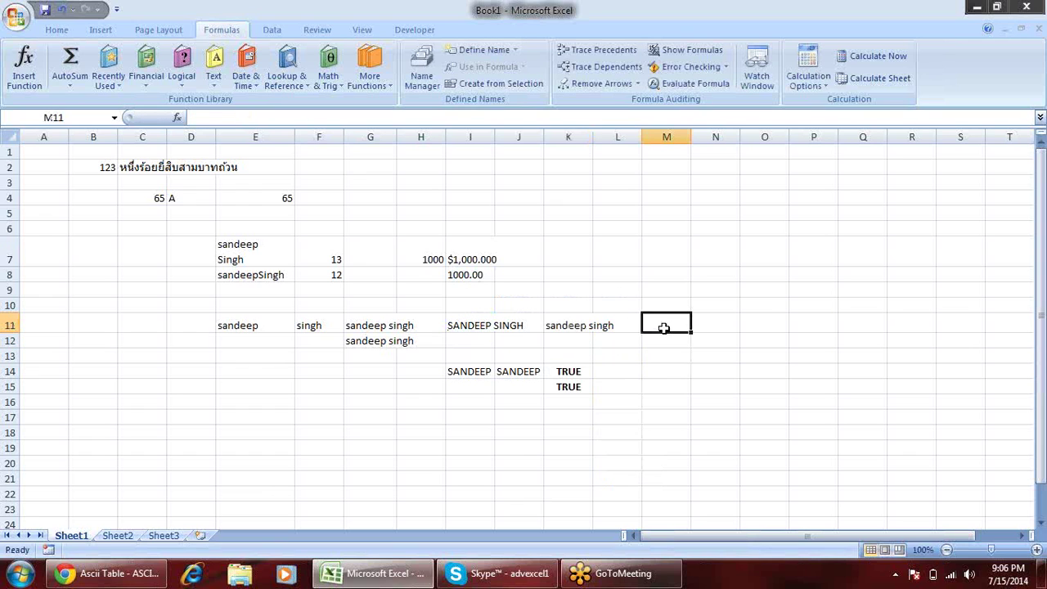
text(=pr)
key(Tab)
key(BackSpace)
key(BackSpace)
key(BackSpace)
key(BackSpace)
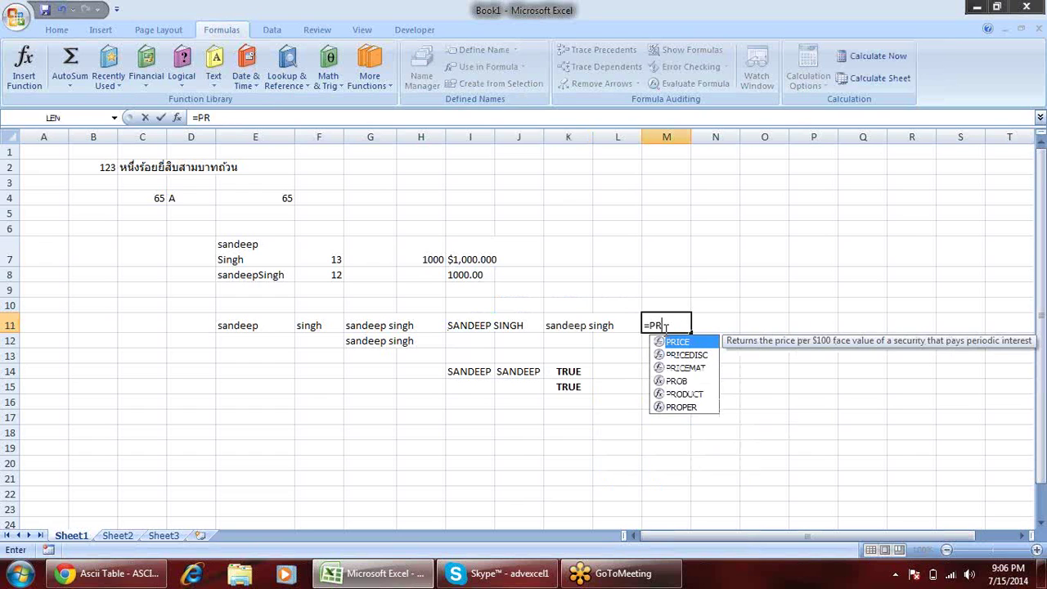
text(op)
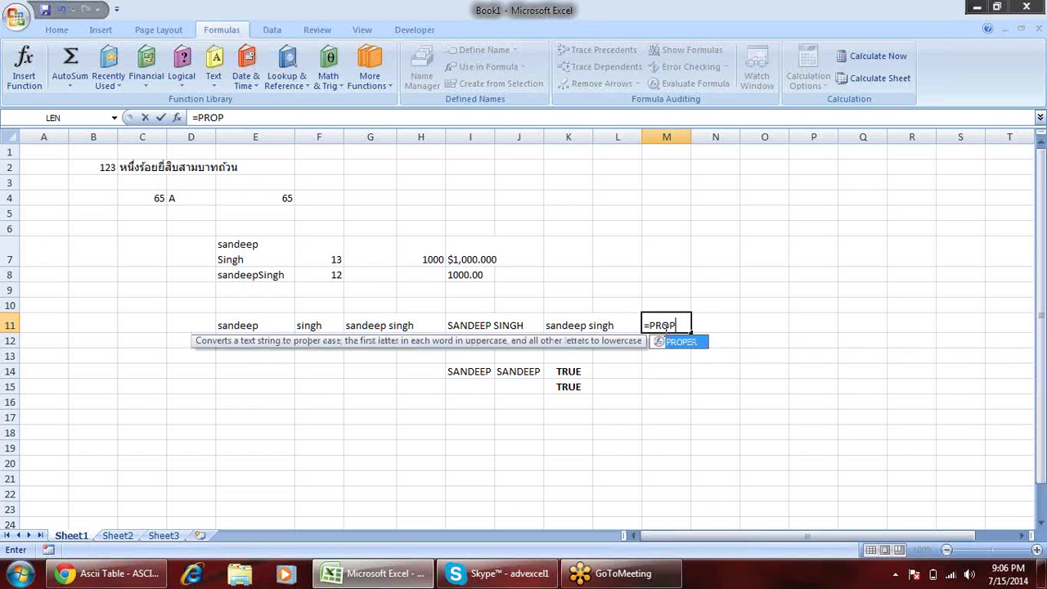
key(Tab)
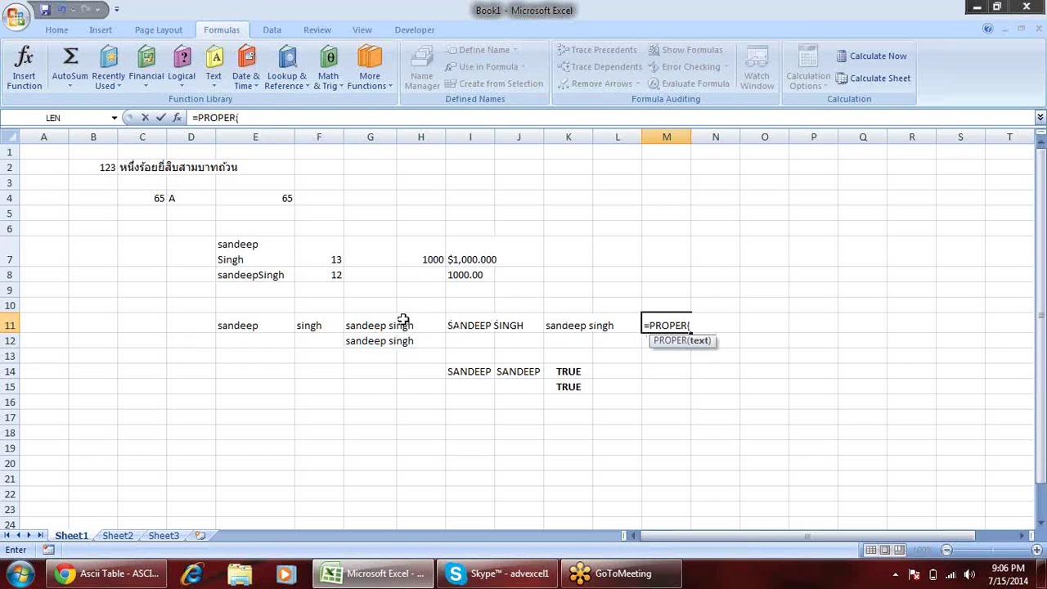
click(362, 319)
key(Return)
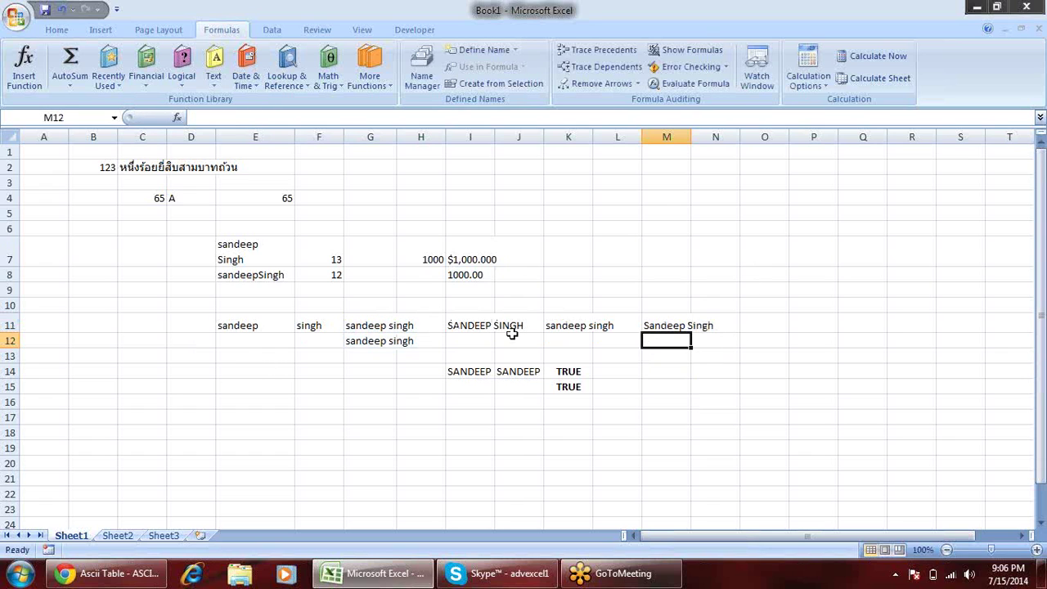
Step: Review the formulas in I11 and K11 without changing them
double_click(476, 325)
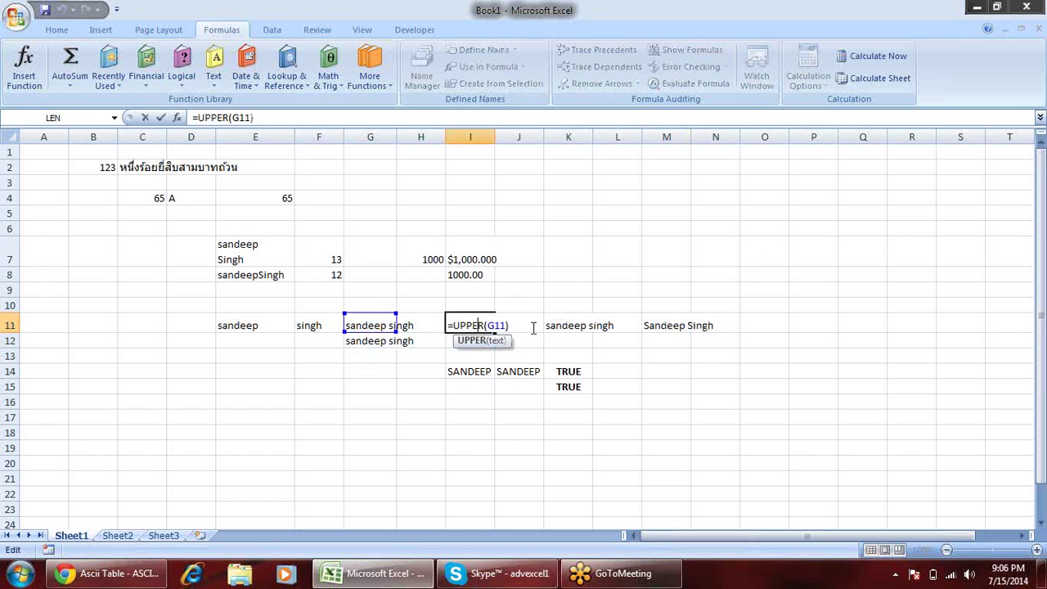
double_click(576, 323)
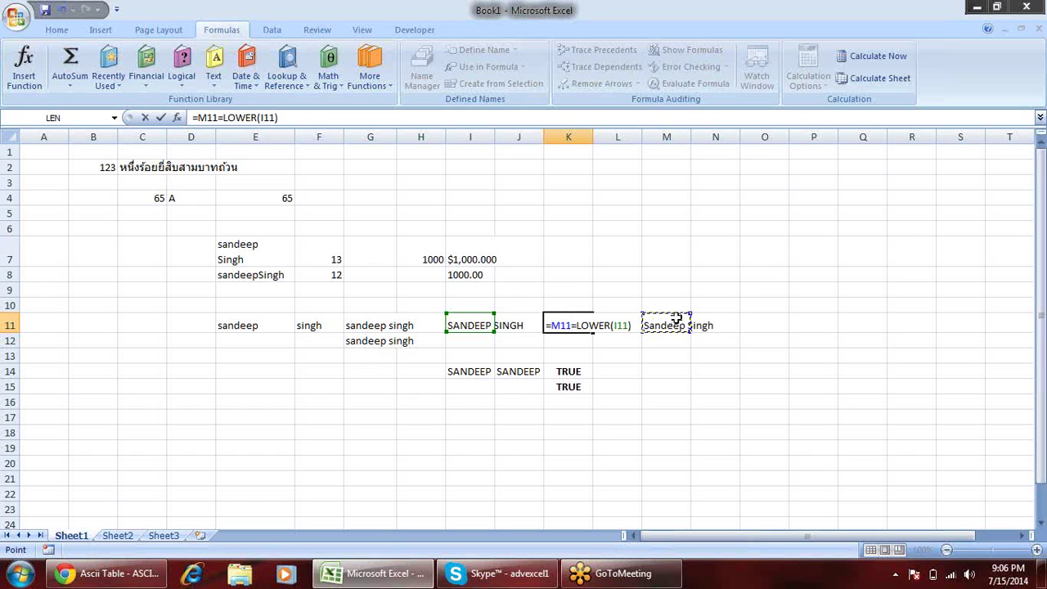
key(Escape)
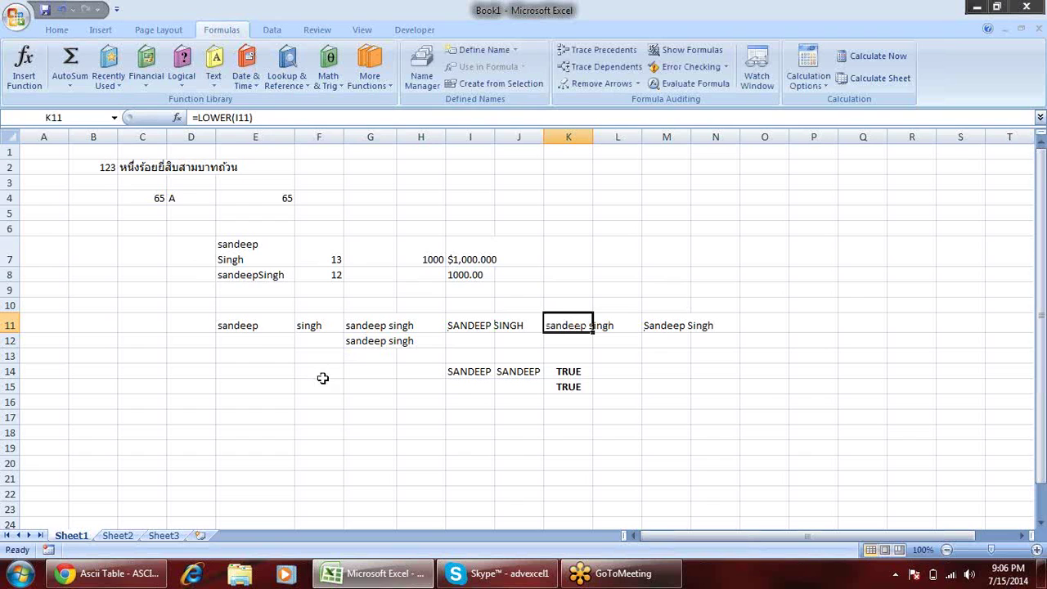
click(215, 79)
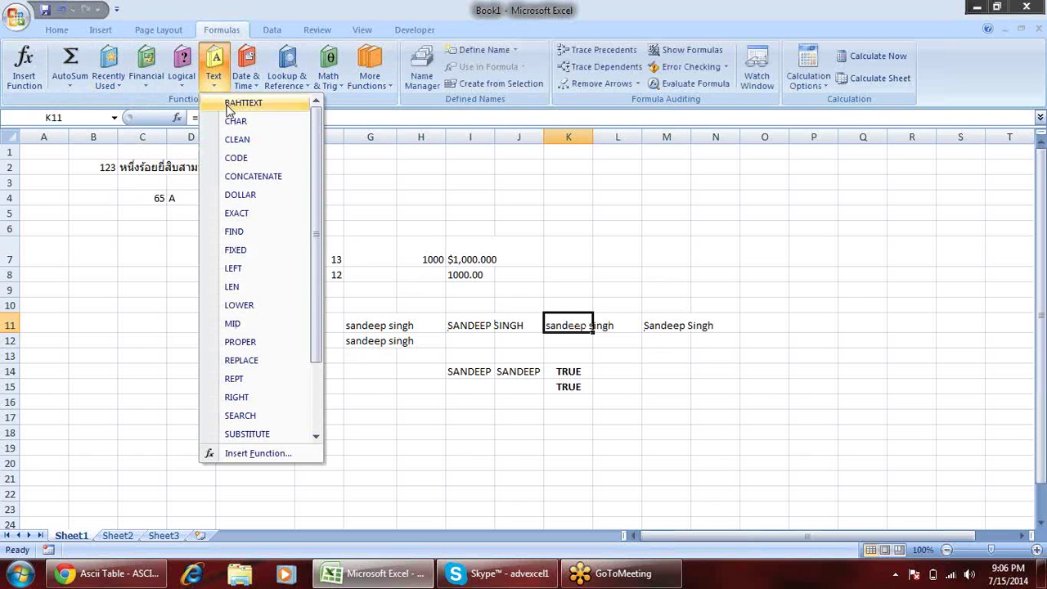
scroll(316, 242, down, 2)
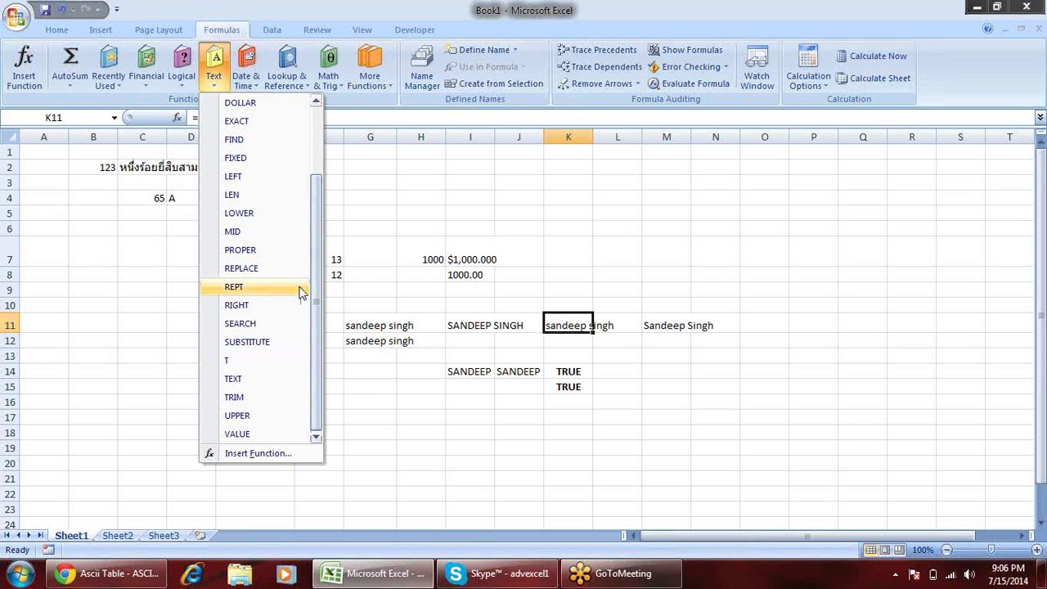
click(370, 396)
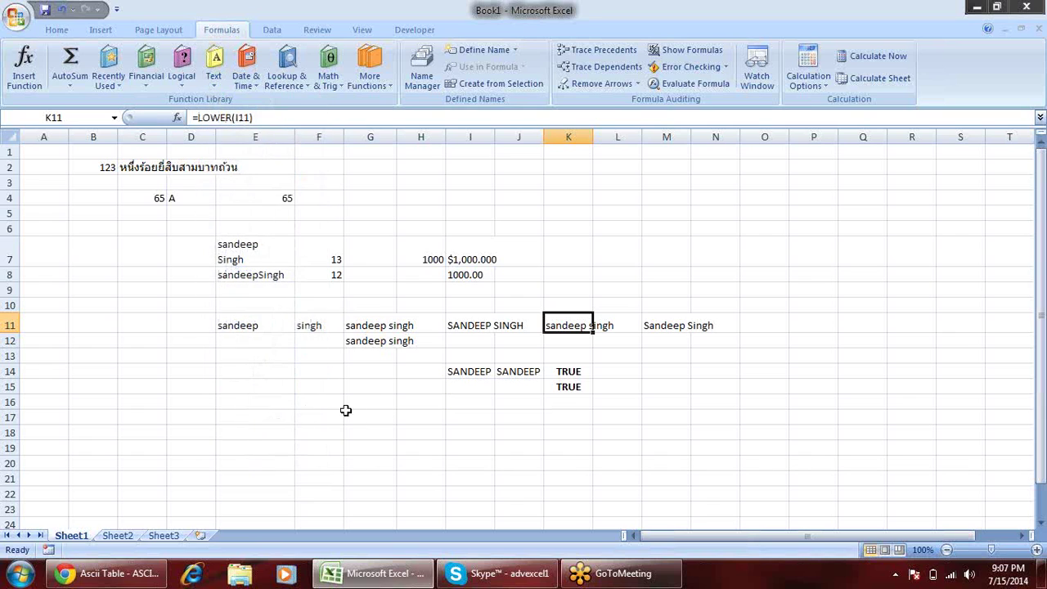
Step: Add the headings REPLACE in K3 and SUBSTITUTE in L3
click(569, 183)
text(REP)
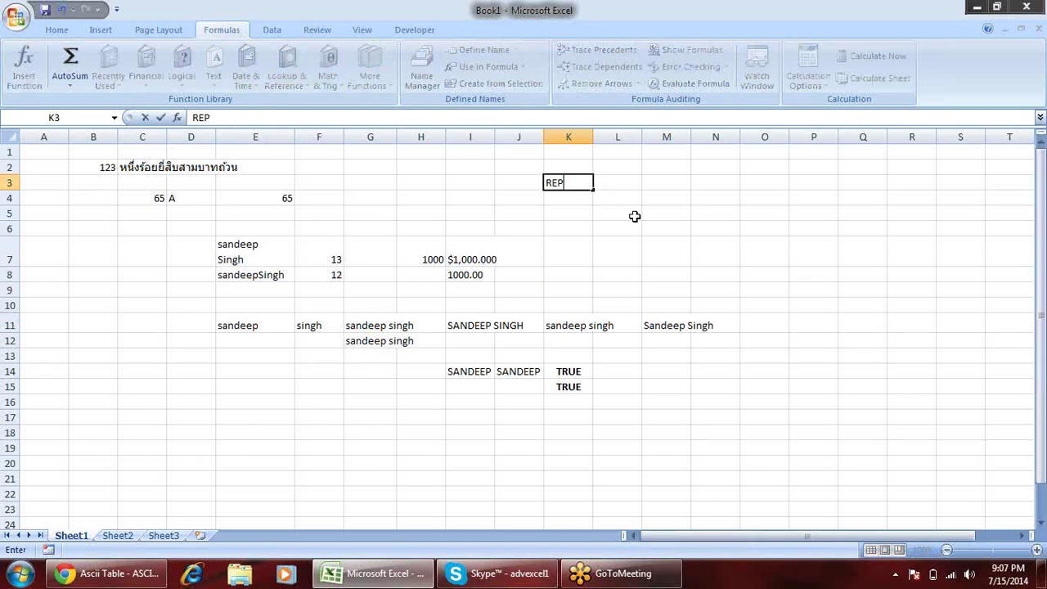
text(LACE)
key(Return)
key(Up)
key(Up)
key(Down)
key(Right)
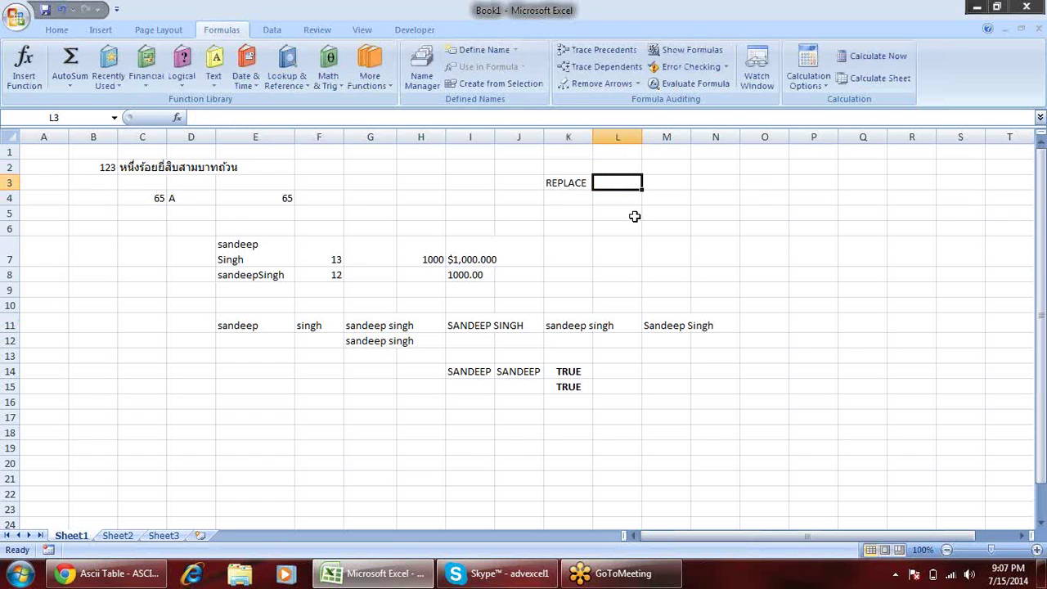
text(SUBSTITUTE)
key(Return)
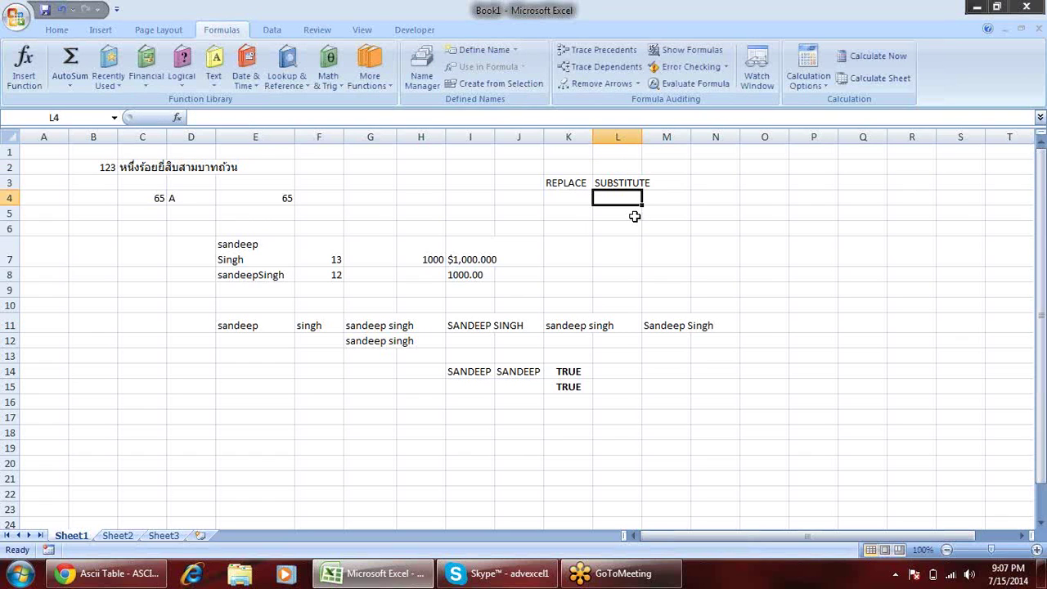
Step: Enter RAVI as the sample text in K5, then move to L5
click(569, 215)
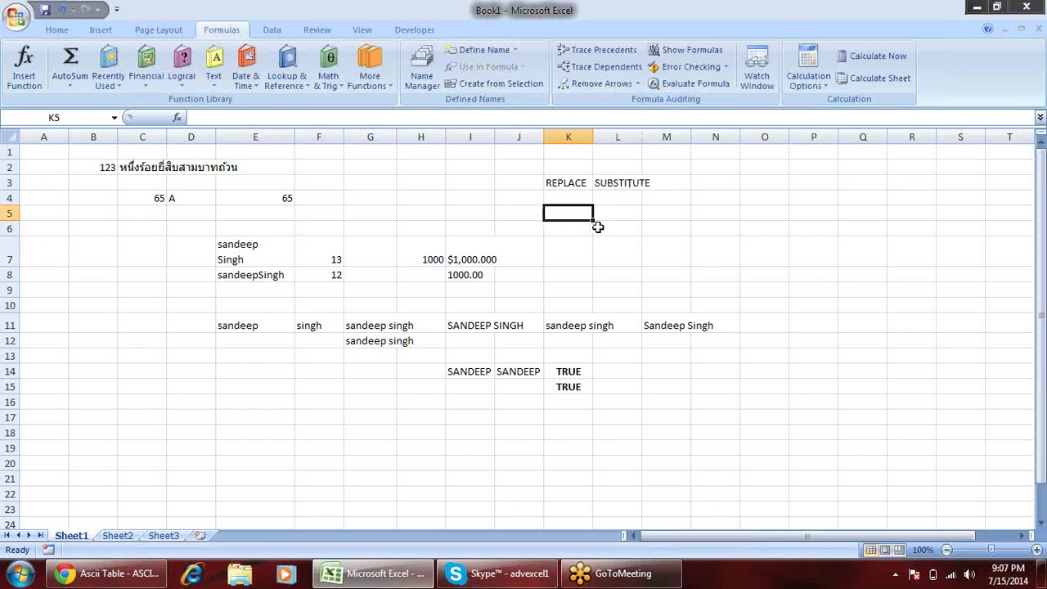
text(SAND)
key(BackSpace)
key(BackSpace)
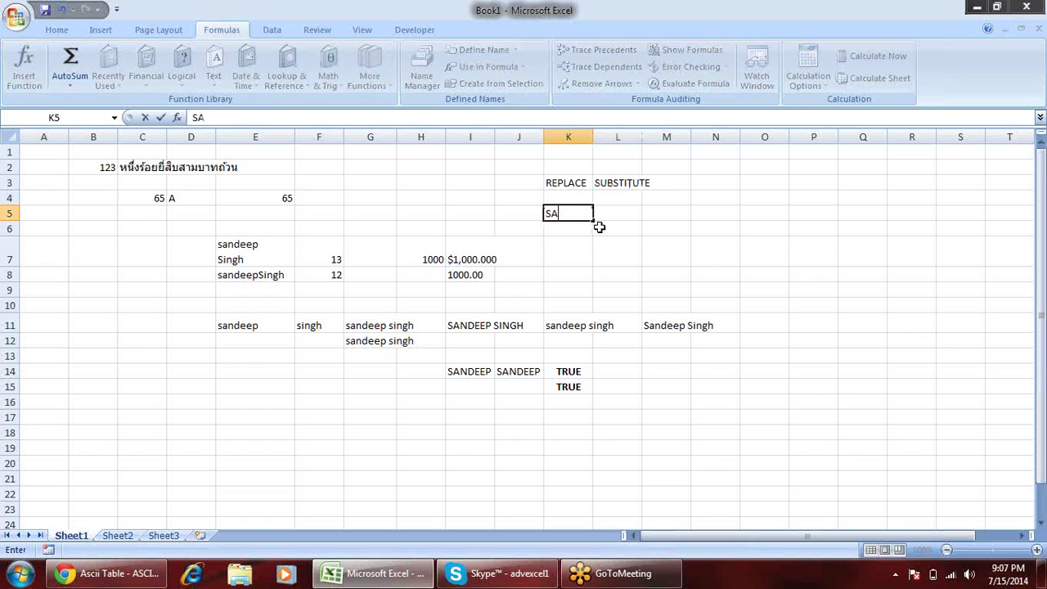
key(BackSpace)
key(BackSpace)
text(RAVI)
key(Return)
key(Up)
key(Right)
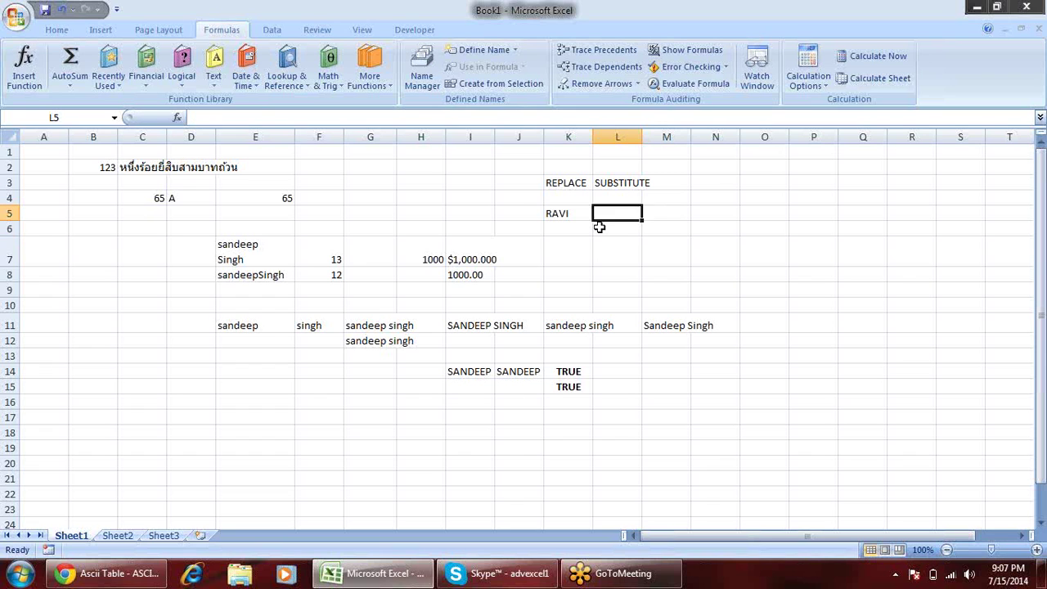
Step: Enter =REPLACE(K5,2,1,"O") in L5, turning RAVI into ROVI
text(=RE)
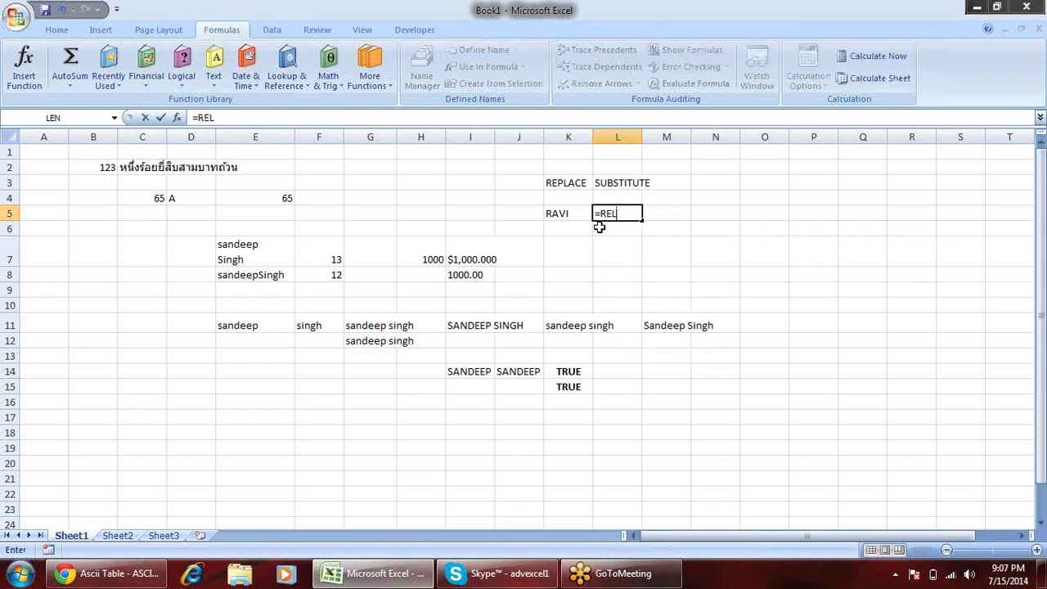
text(PLACE()
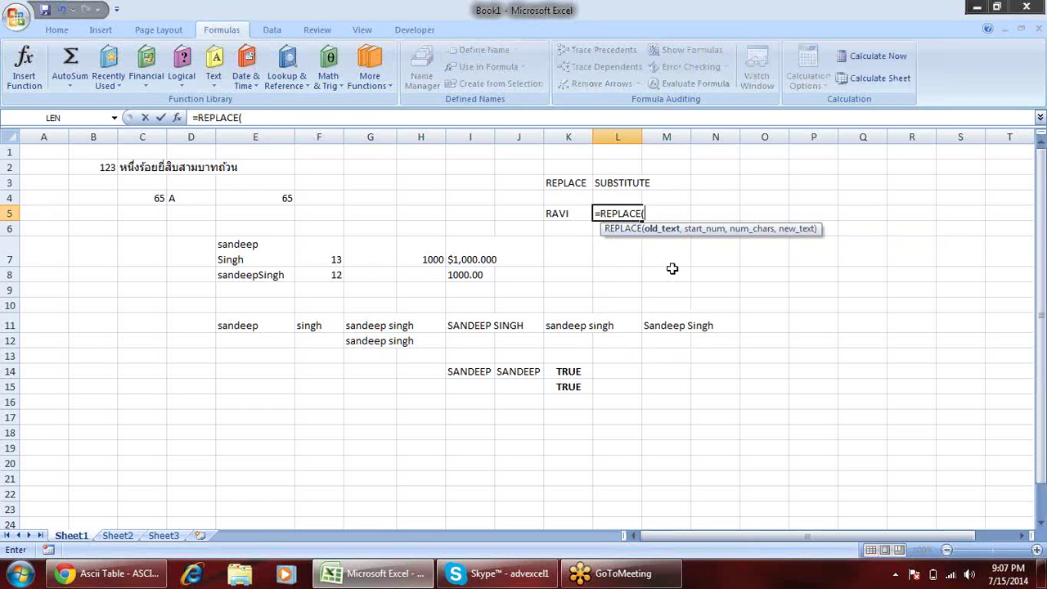
click(563, 215)
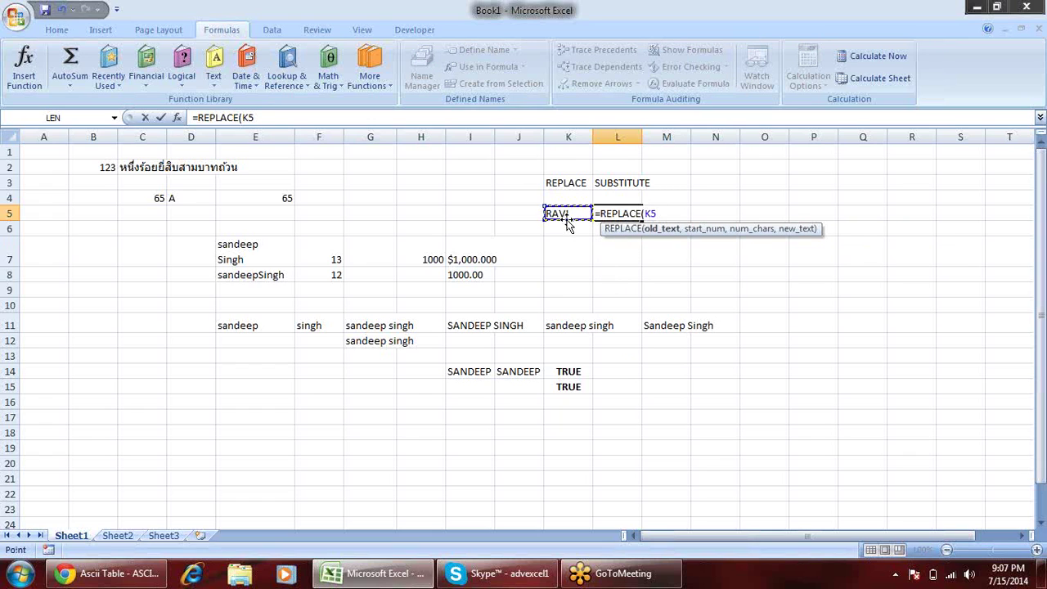
text(,)
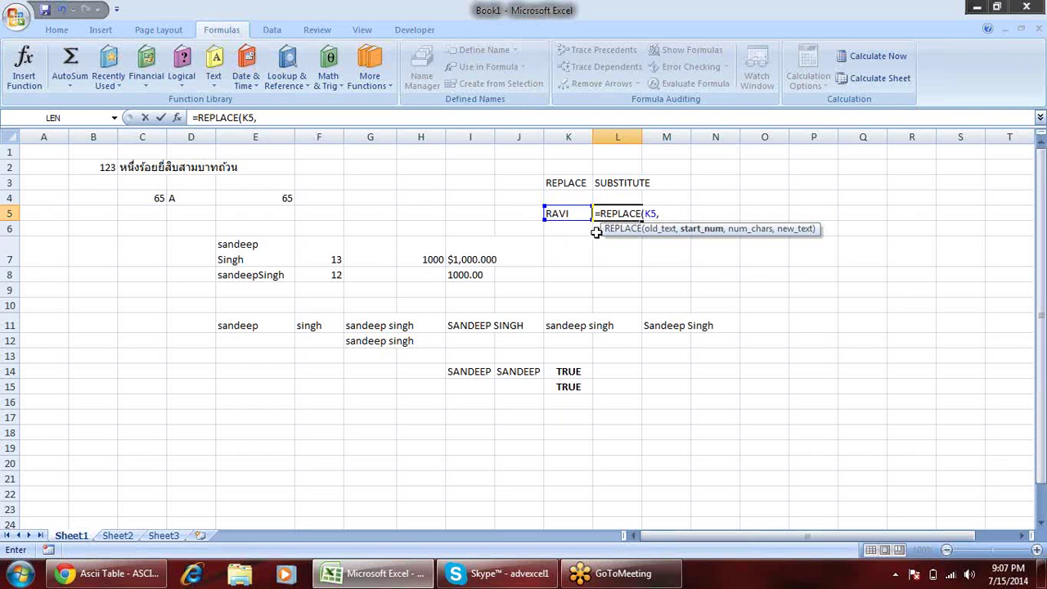
text(,1)
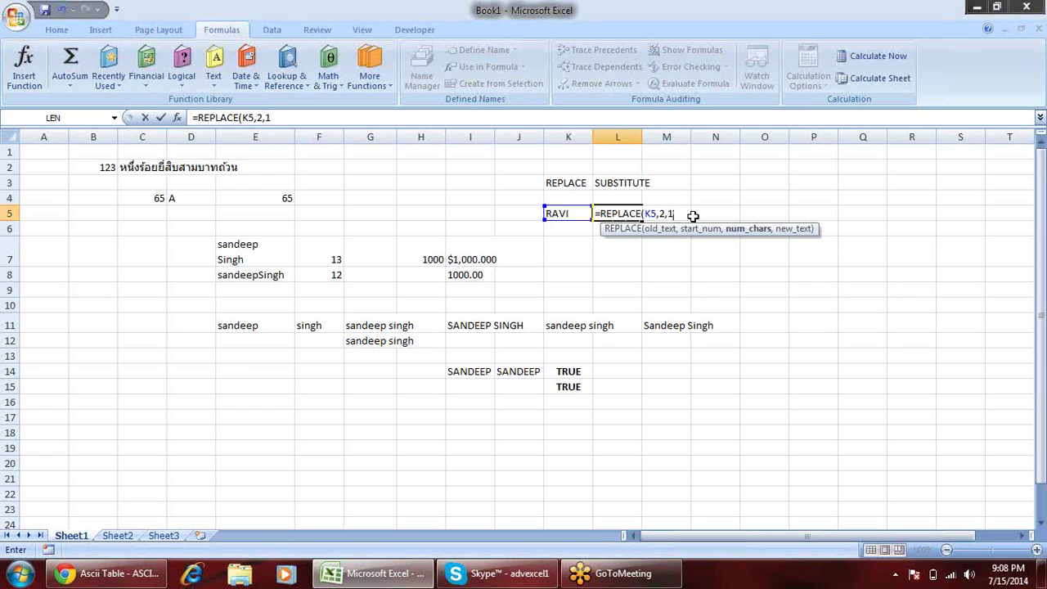
text(,")
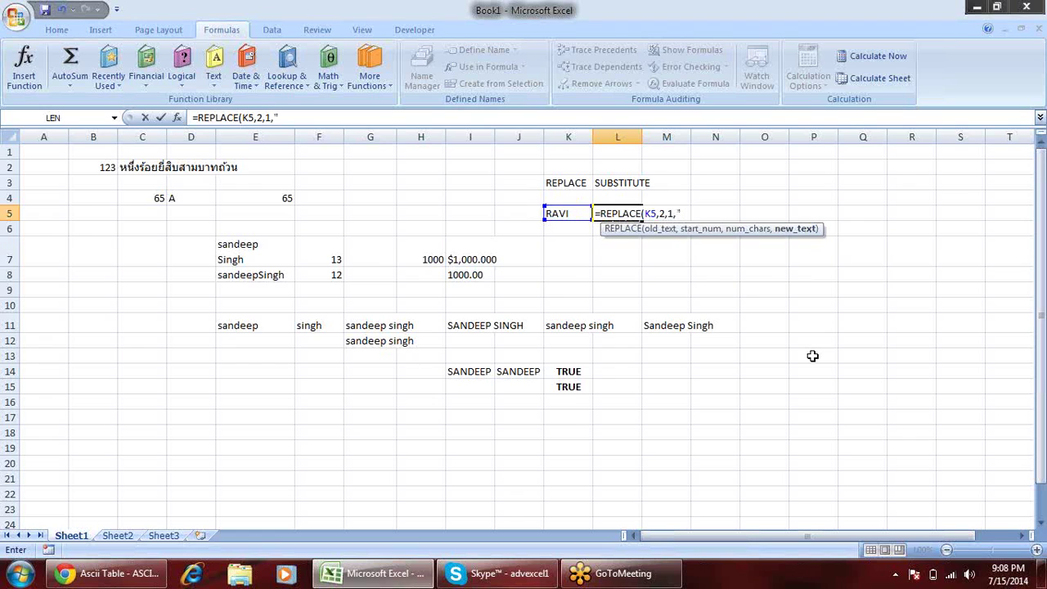
text(O)
key(BackSpace)
key(BackSpace)
text(O)
key(Return)
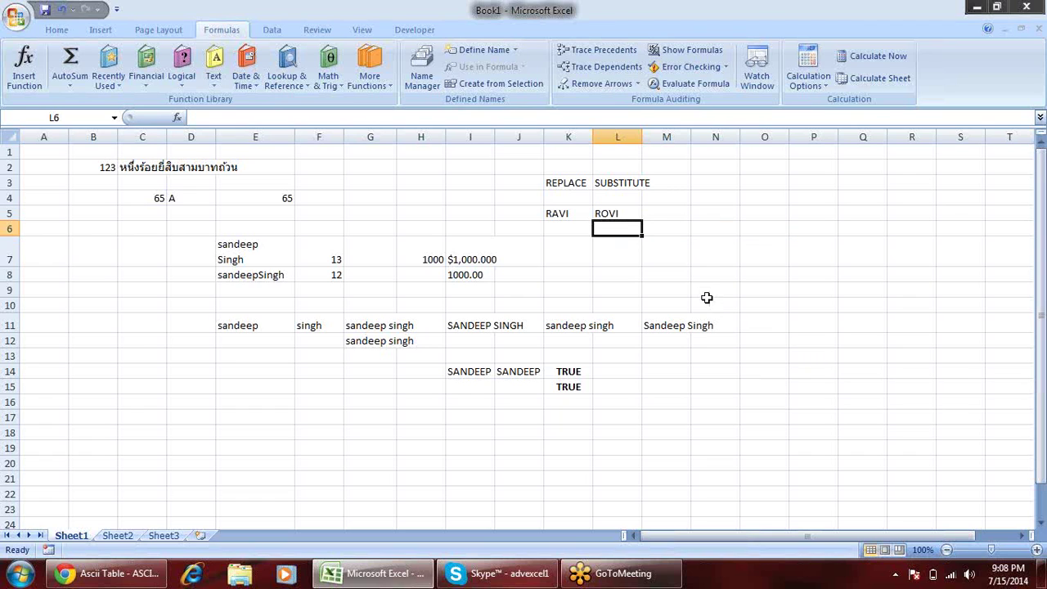
Step: Enter =SUBSTITUTE(K5,"a","O") in L6
text(=)
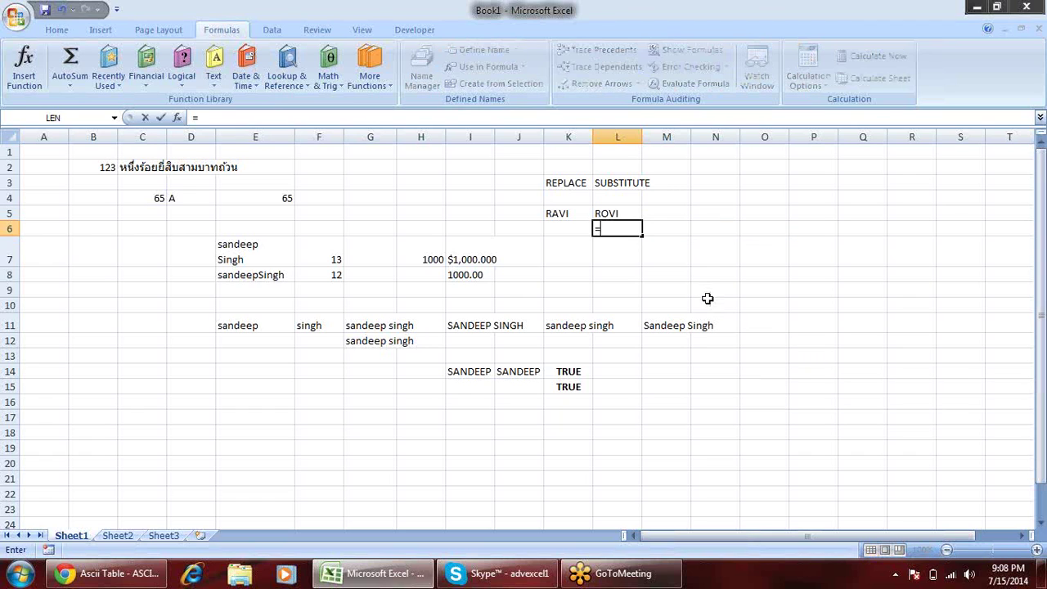
text(sub)
key(Tab)
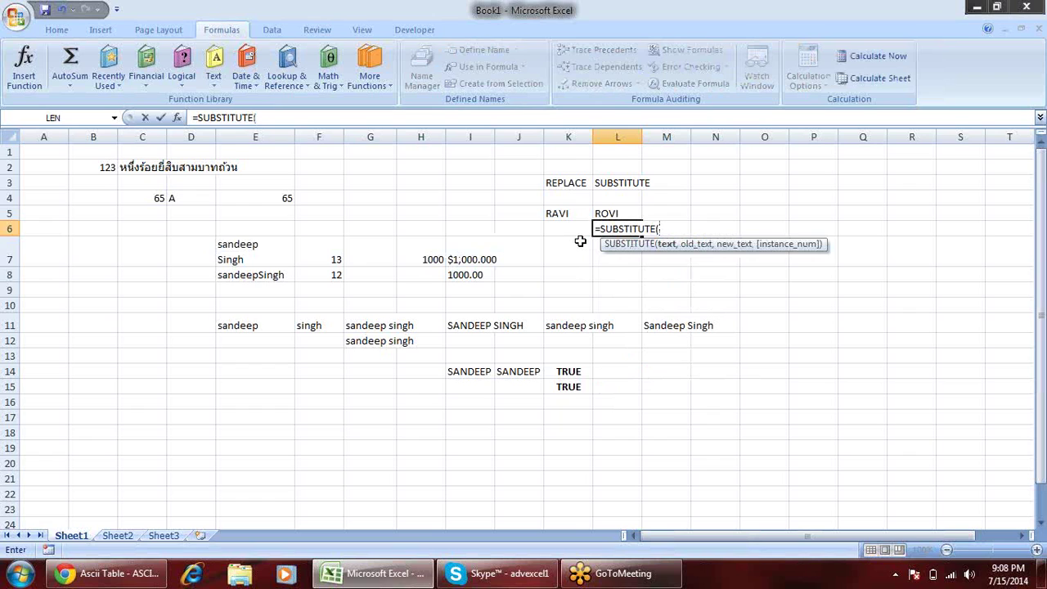
click(578, 212)
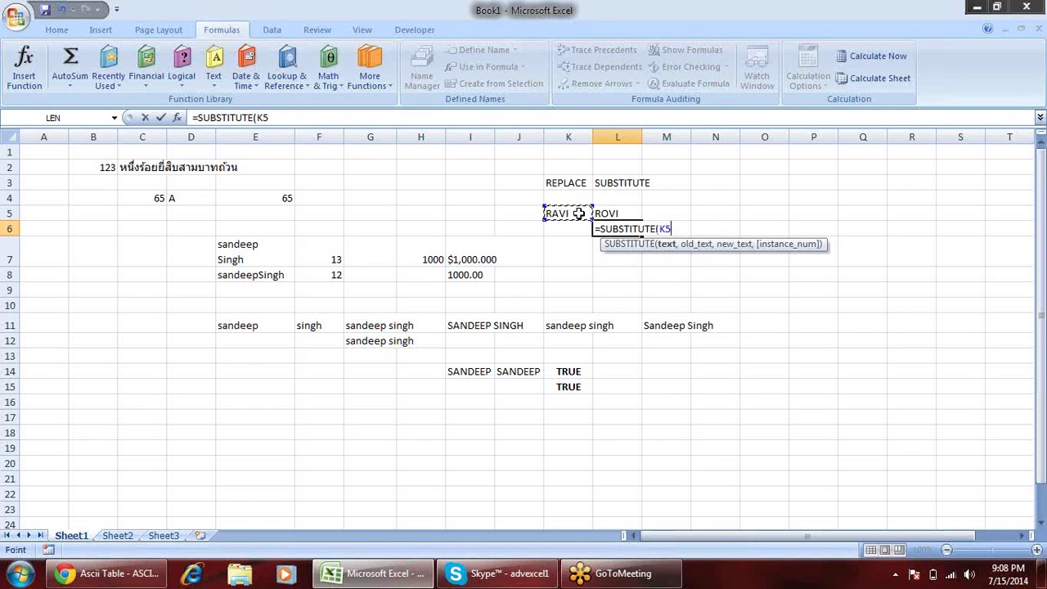
text(,)
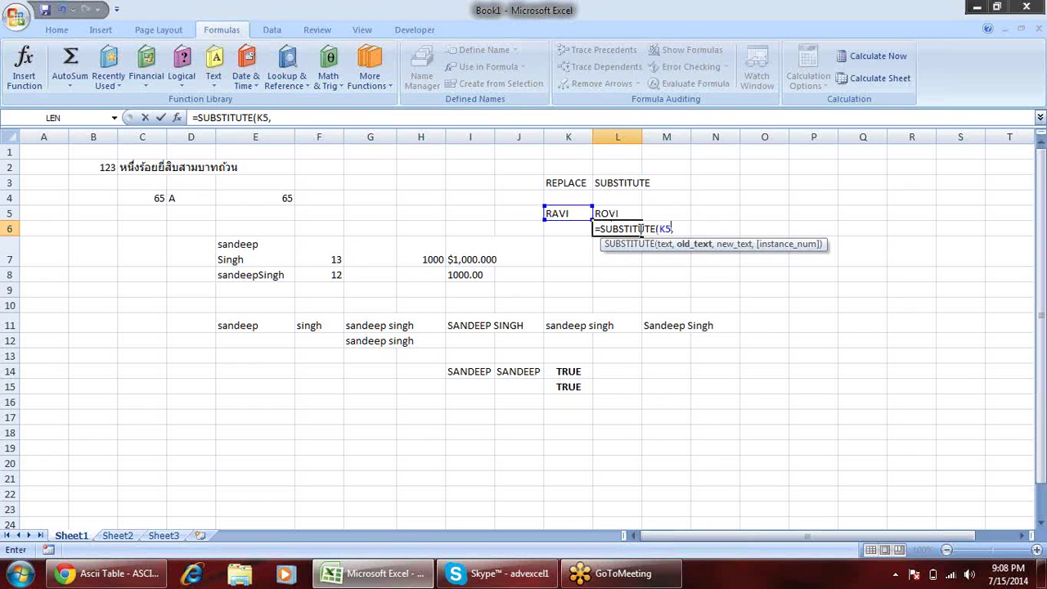
text("a")
text(,")
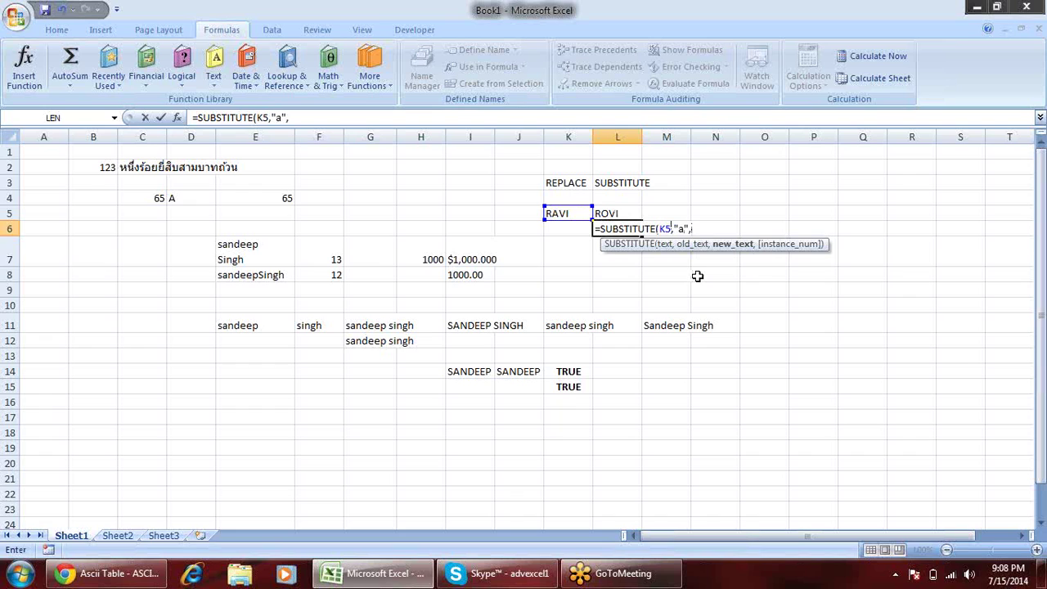
text(O)
key(Return)
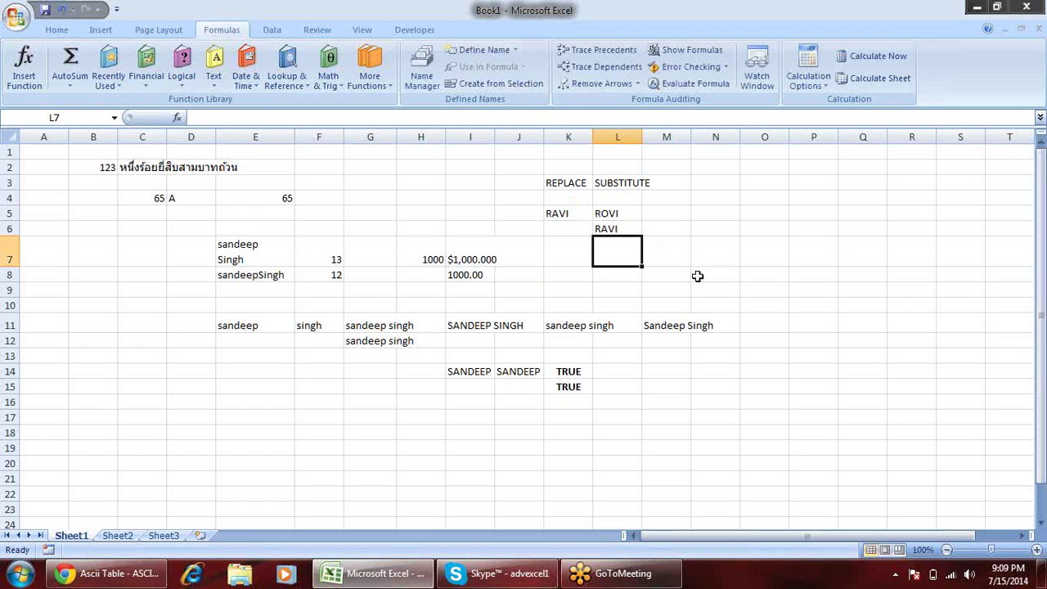
Step: Change the old text argument to uppercase "A" so L6 shows ROVI
key(Up)
key(F2)
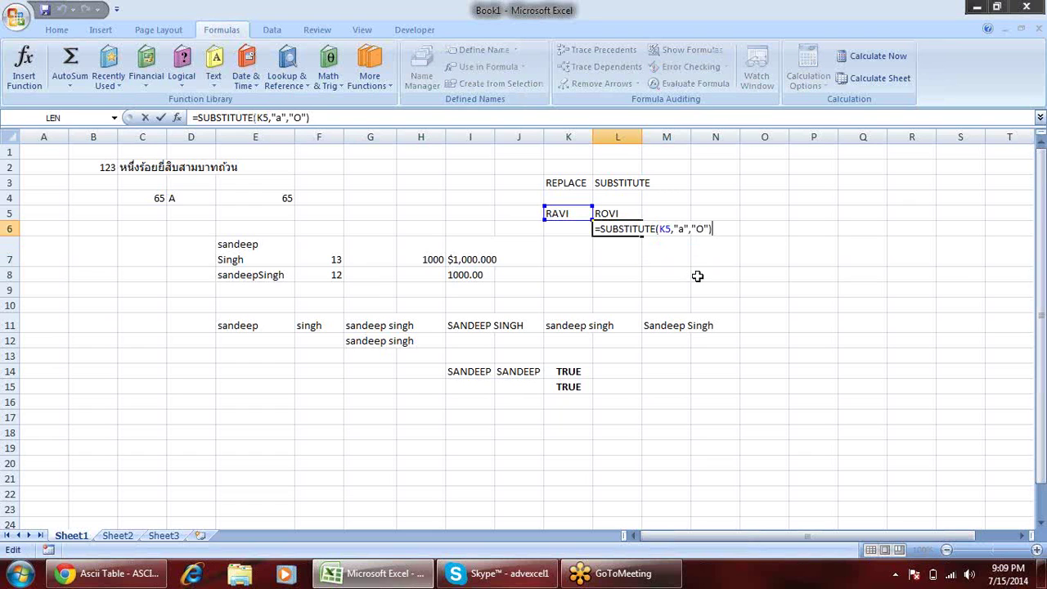
click(685, 230)
key(BackSpace)
text(A)
key(Return)
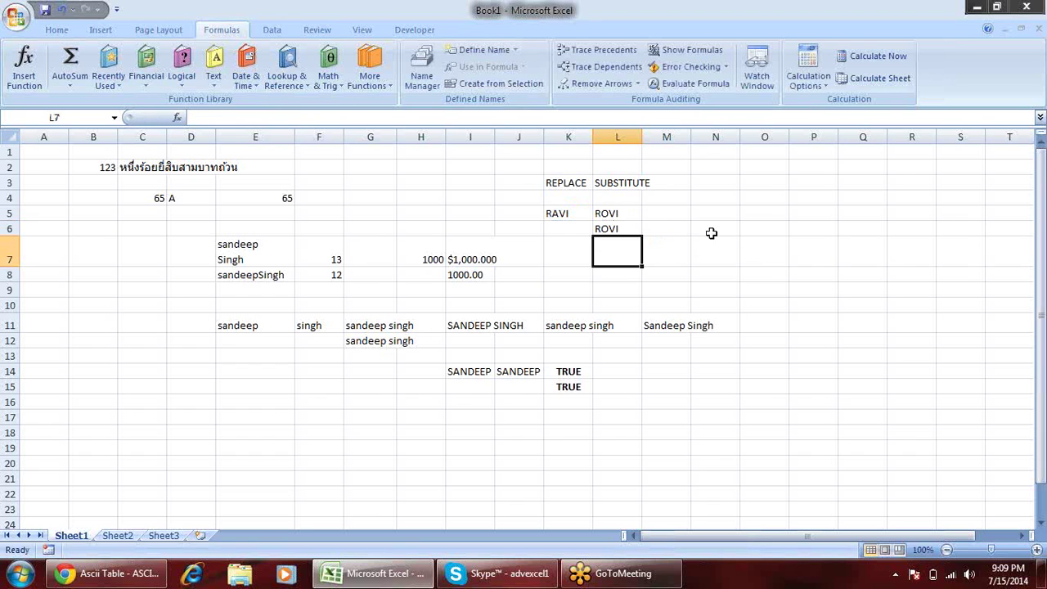
Step: Review the REPLACE formula in L5 and the SUBSTITUTE arguments in L6
double_click(633, 213)
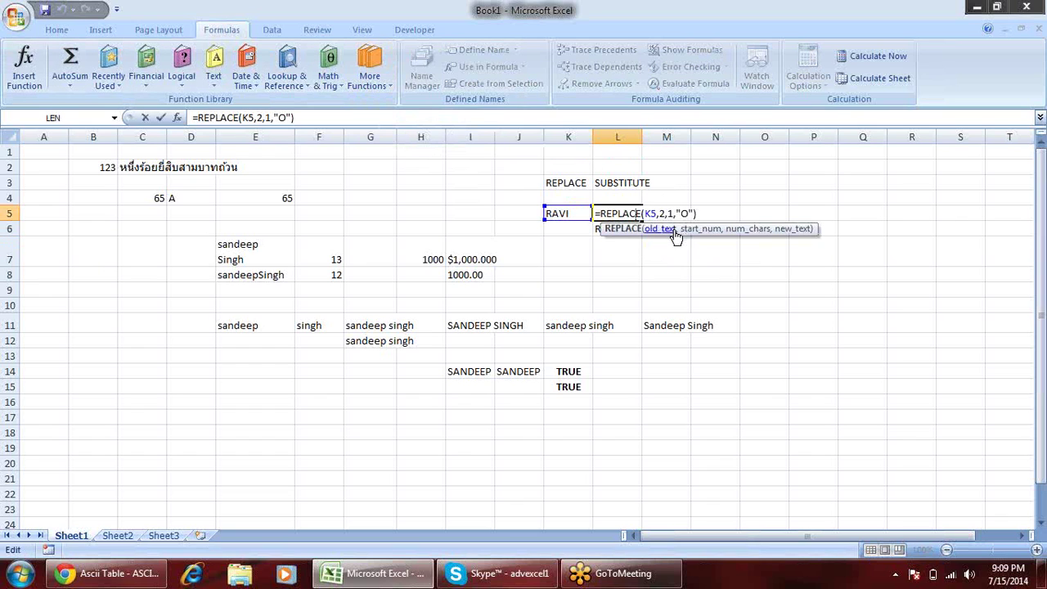
key(Return)
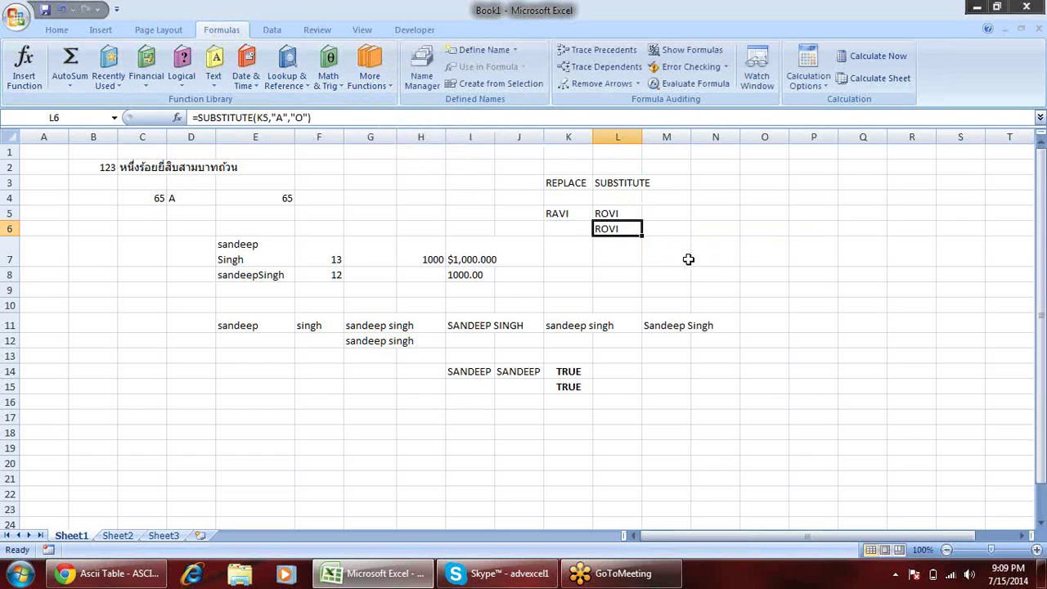
double_click(628, 229)
click(710, 229)
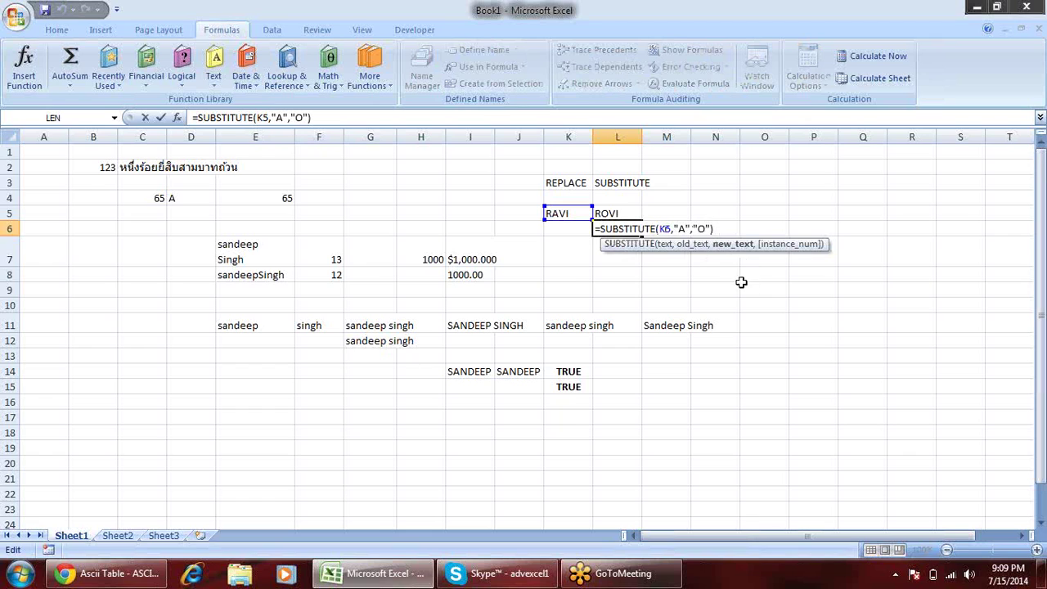
click(665, 245)
click(690, 244)
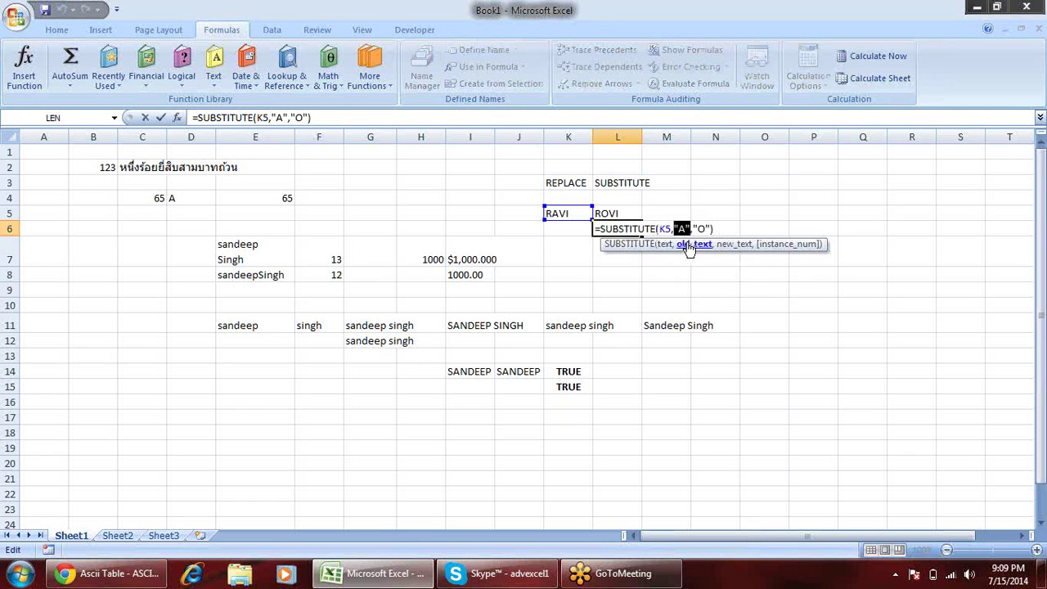
click(741, 245)
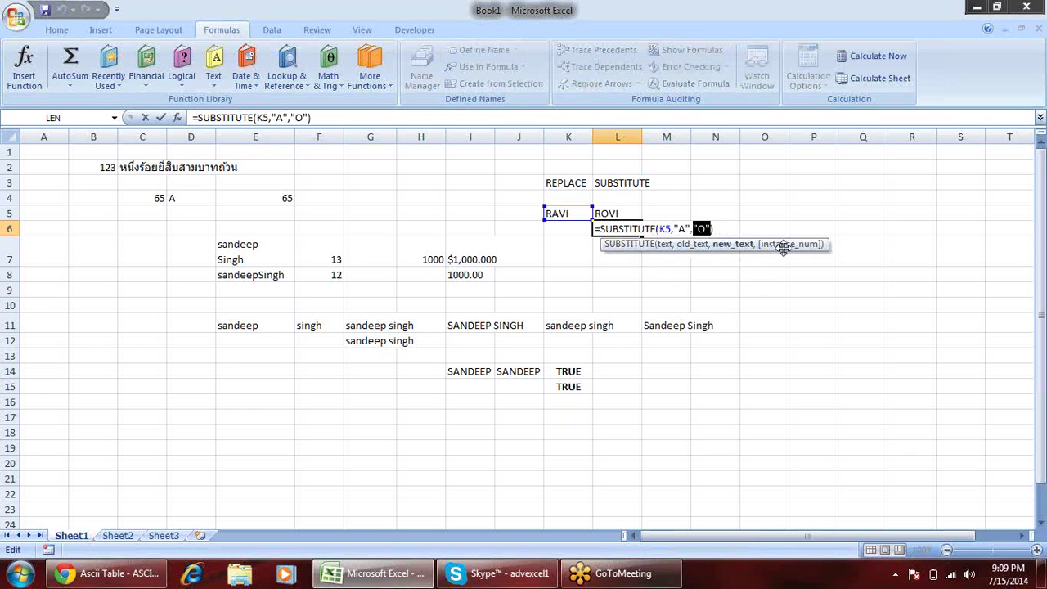
click(710, 226)
key(Return)
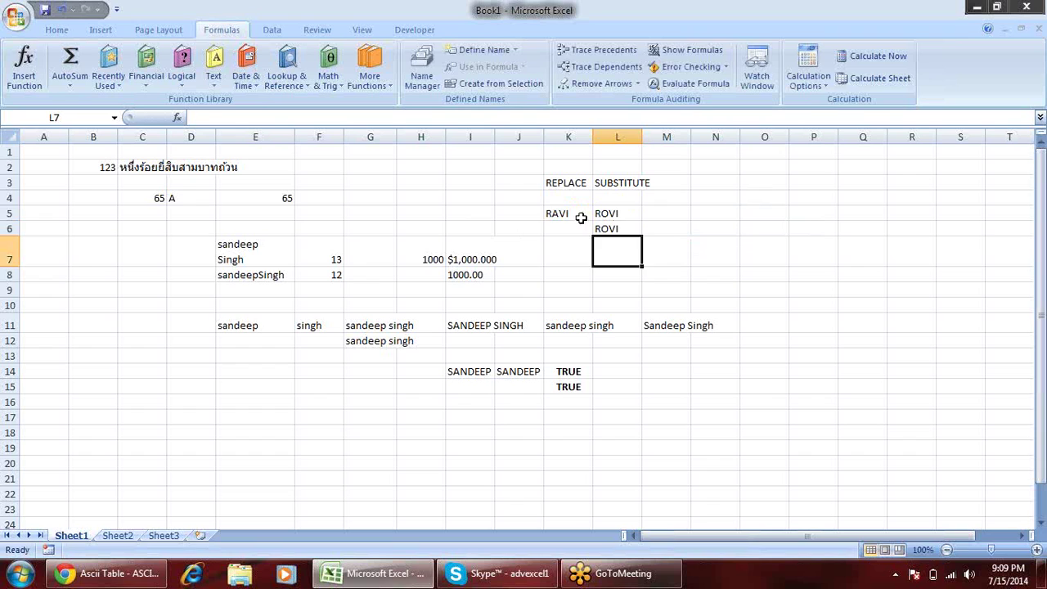
Step: Change K5's sample text to RAVIA and recheck the L5 and L6 formulas
click(578, 214)
double_click(578, 213)
text(A)
key(Return)
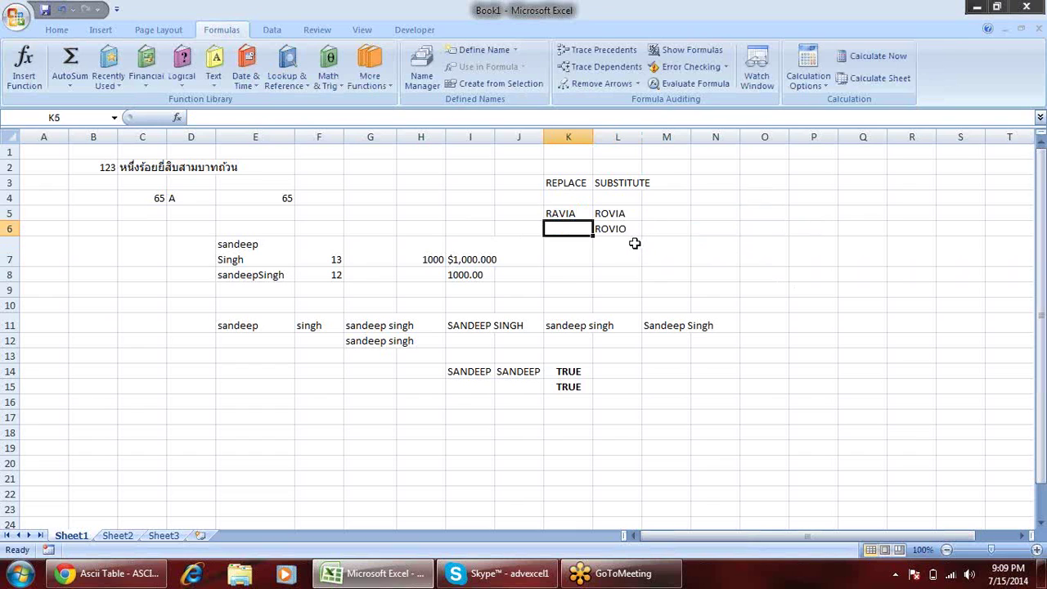
click(622, 211)
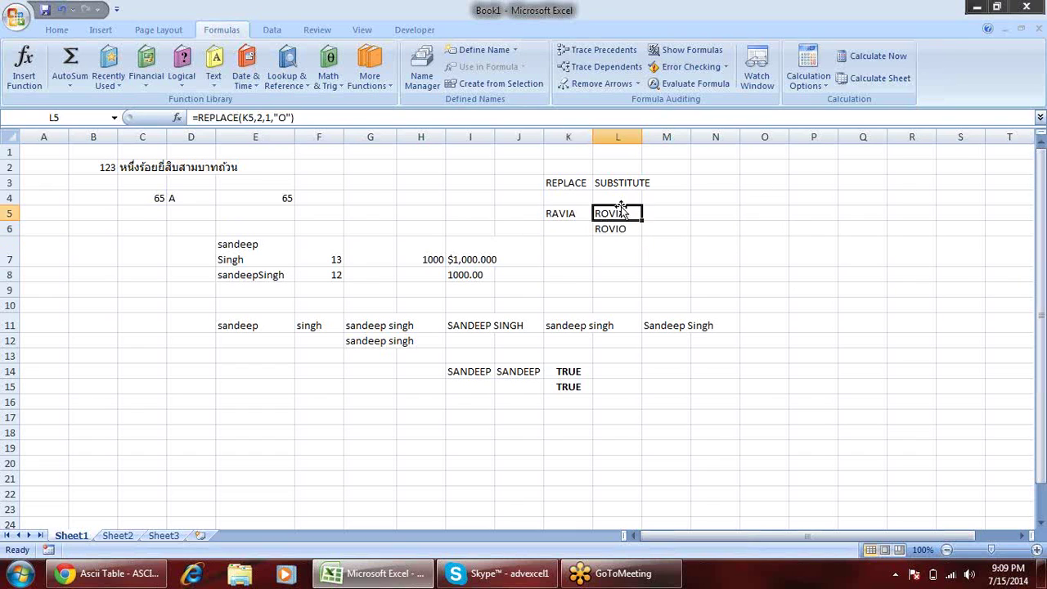
double_click(629, 212)
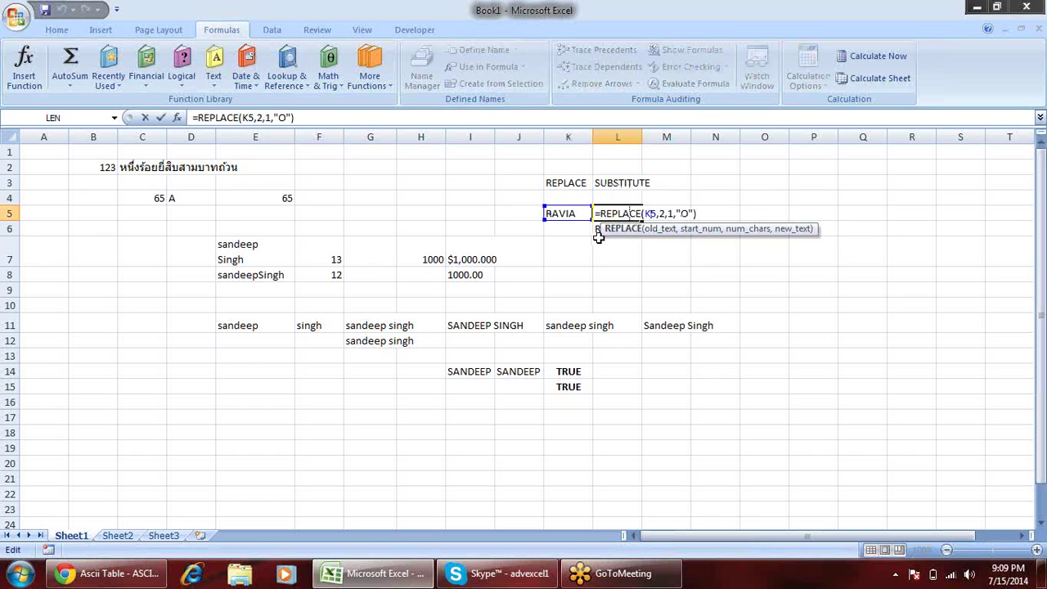
key(Return)
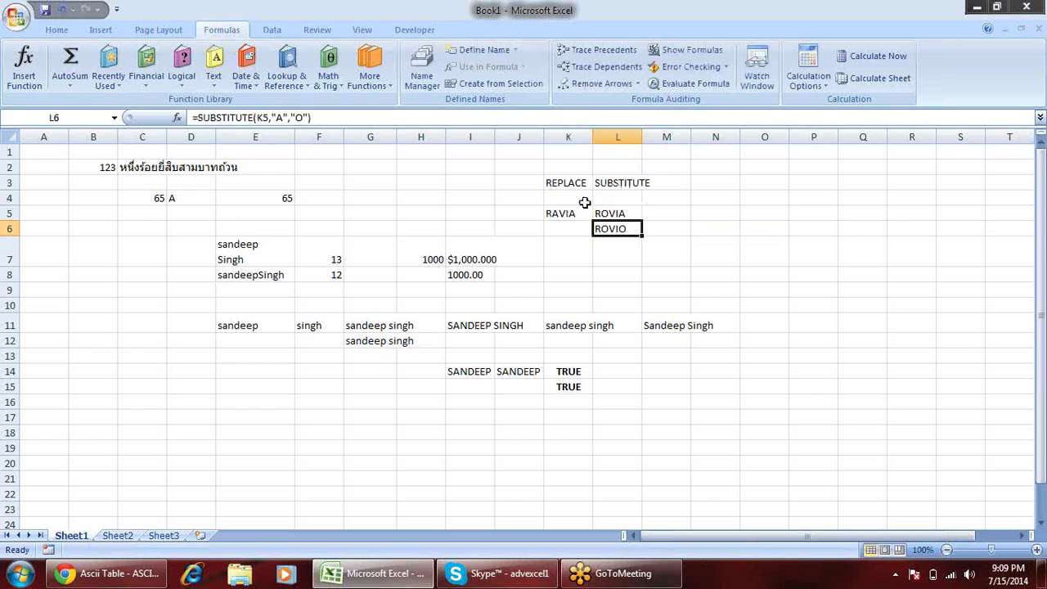
key(F2)
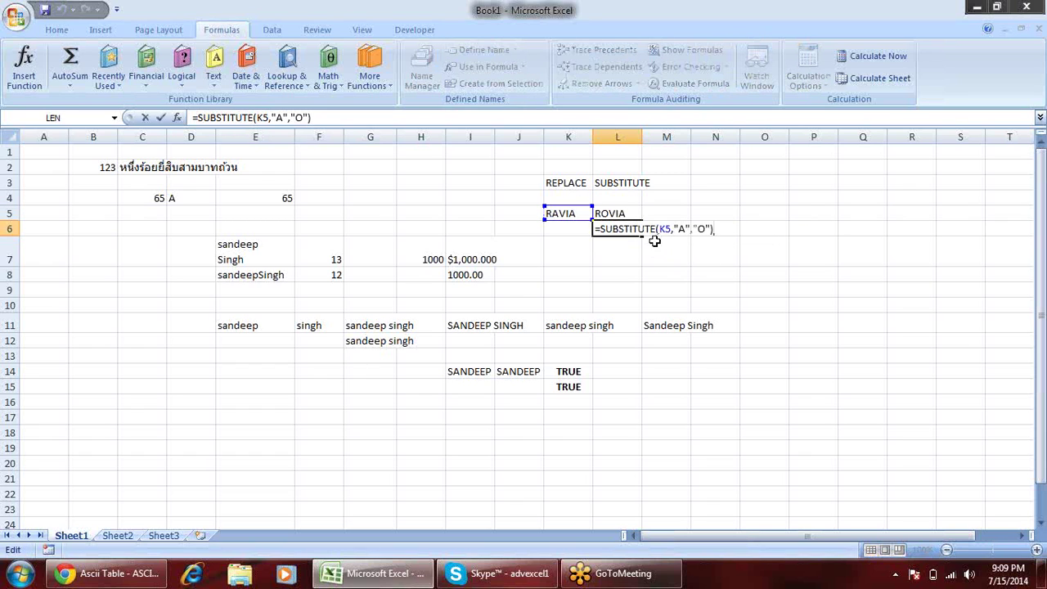
click(687, 228)
click(706, 227)
key(Return)
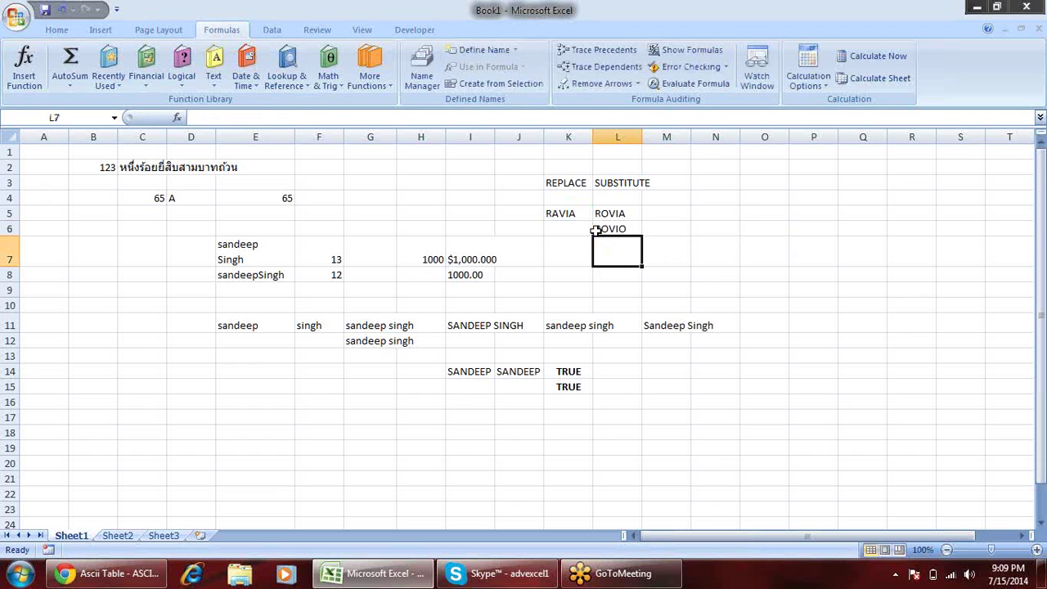
Step: Add instance number 2 to the L6 SUBSTITUTE formula
click(597, 232)
key(F2)
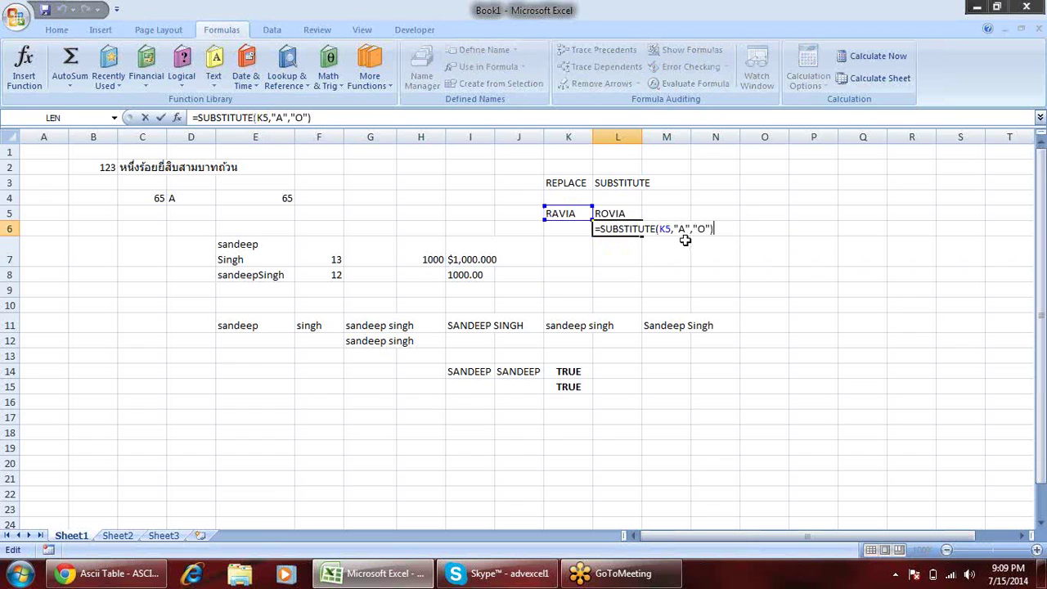
click(708, 227)
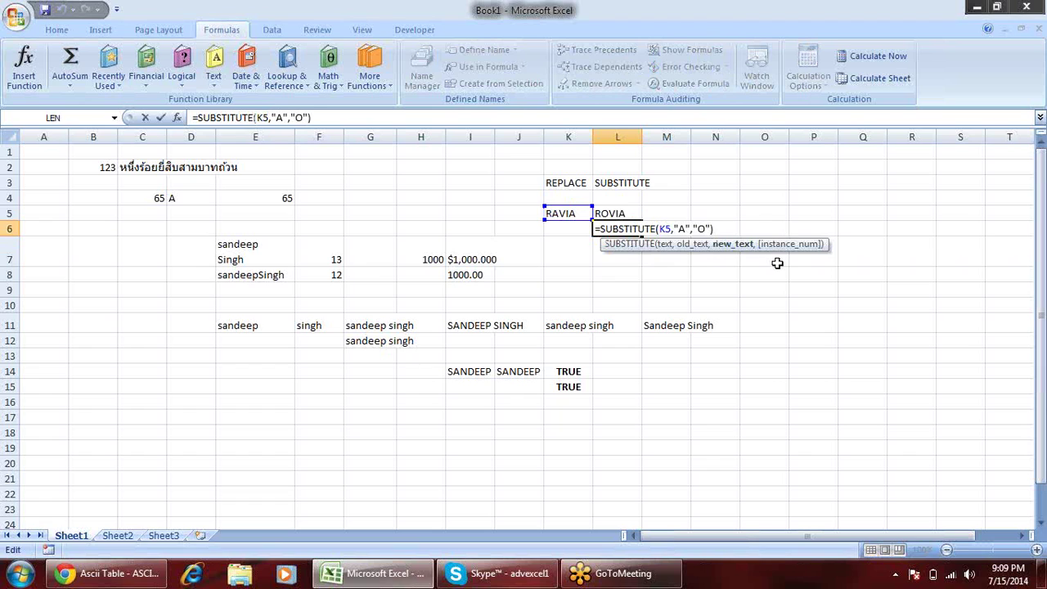
text(,)
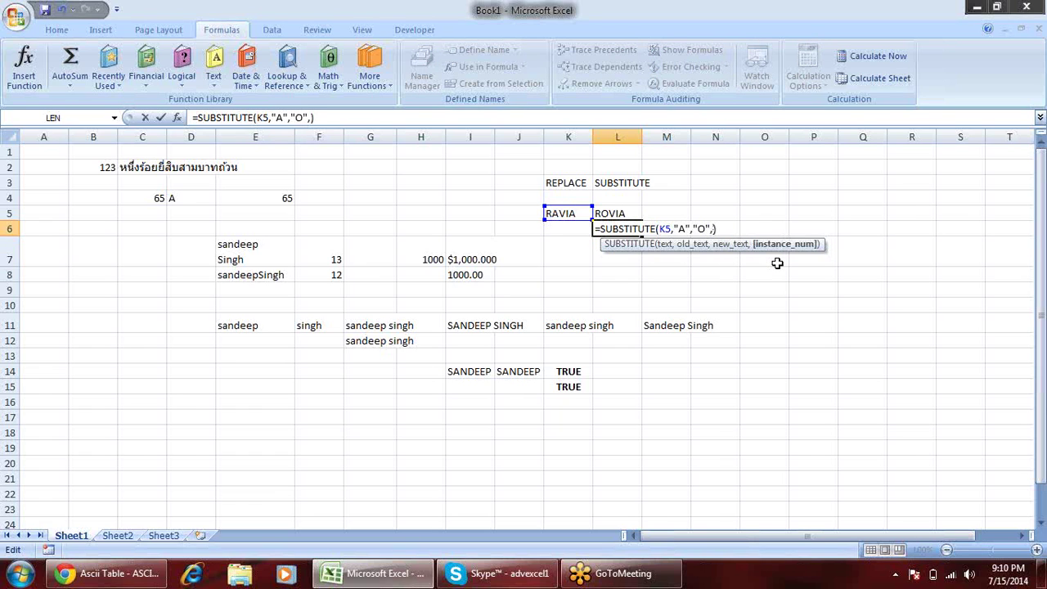
text(2)
key(Return)
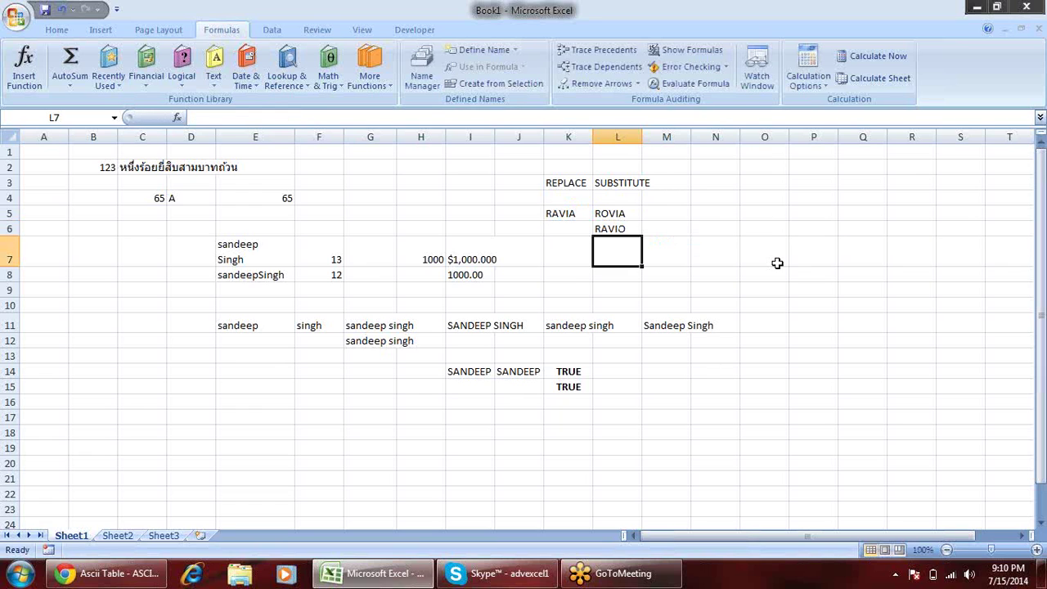
Step: Remove the instance argument so L6 reads =SUBSTITUTE(K5,"A","O") and shows ROVIO
double_click(628, 229)
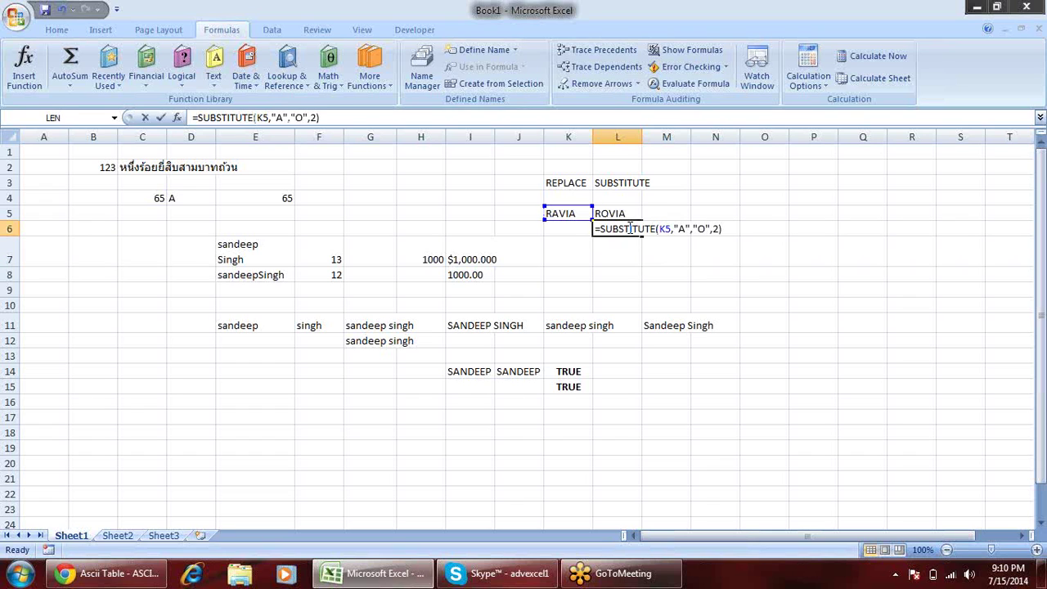
click(736, 228)
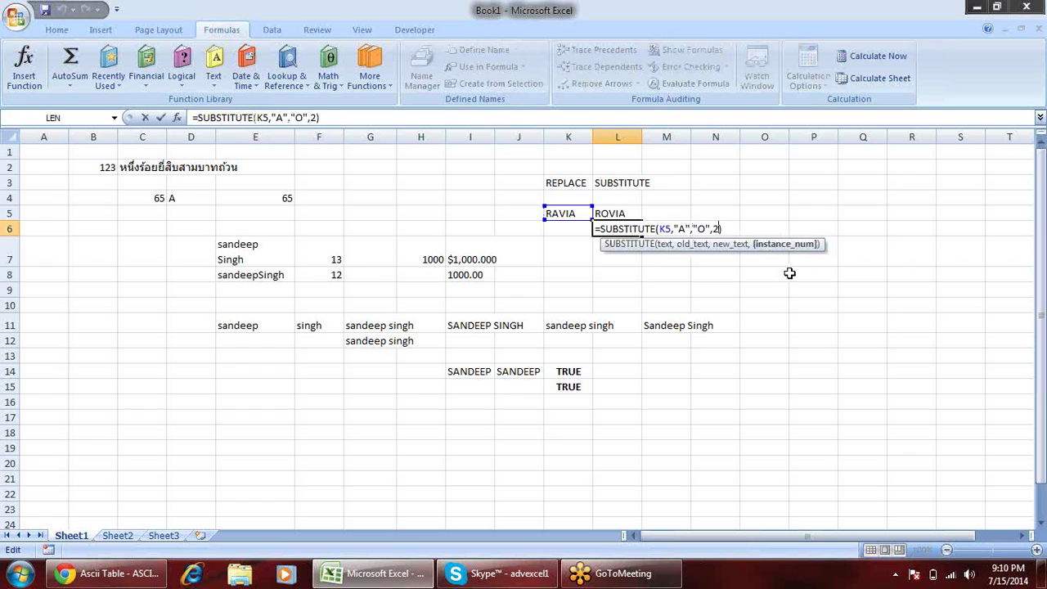
text(1)
key(Return)
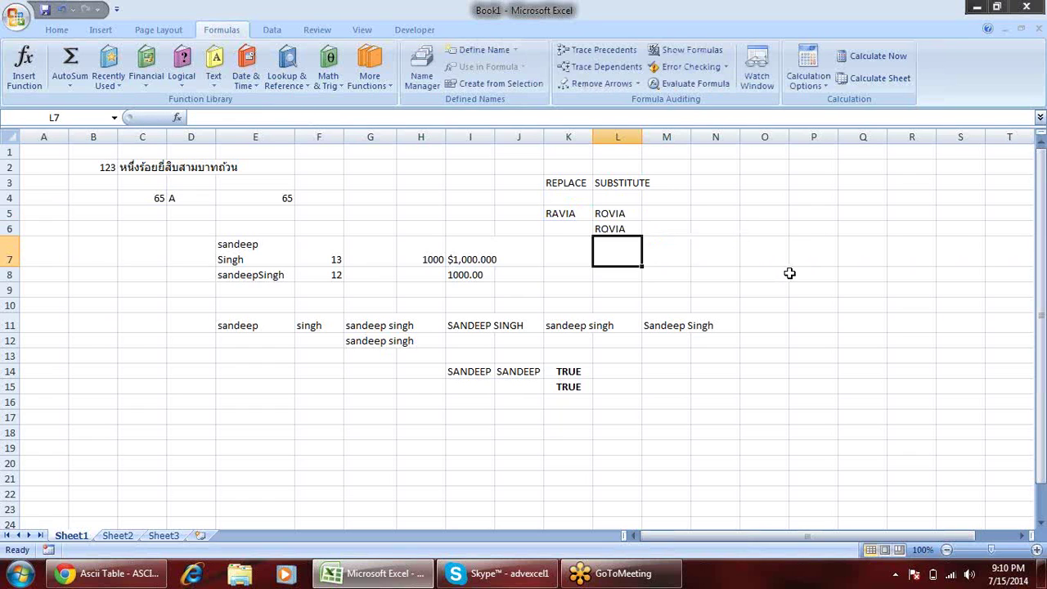
click(627, 227)
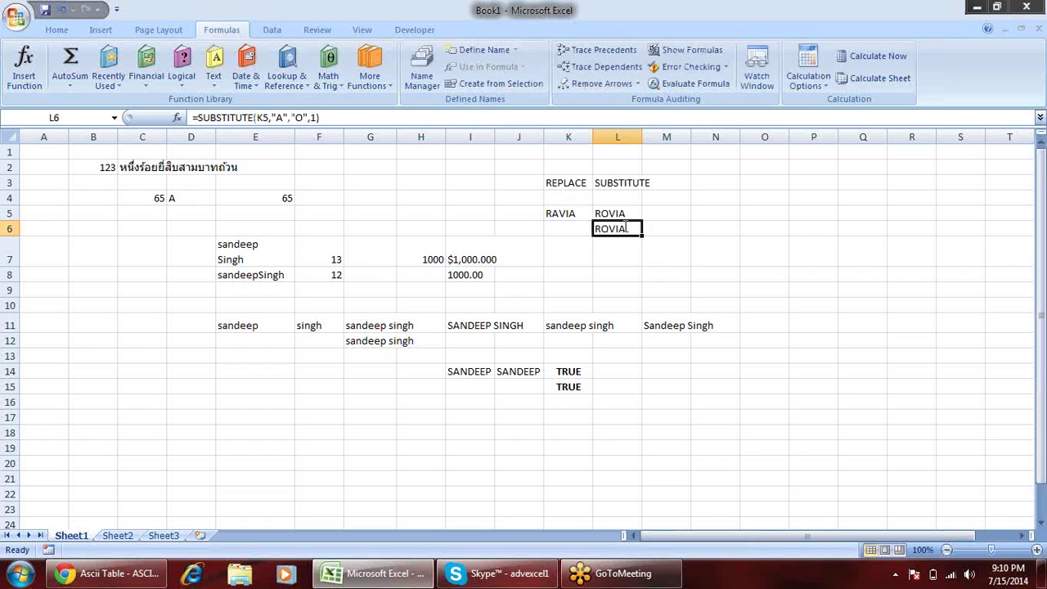
double_click(627, 227)
click(720, 228)
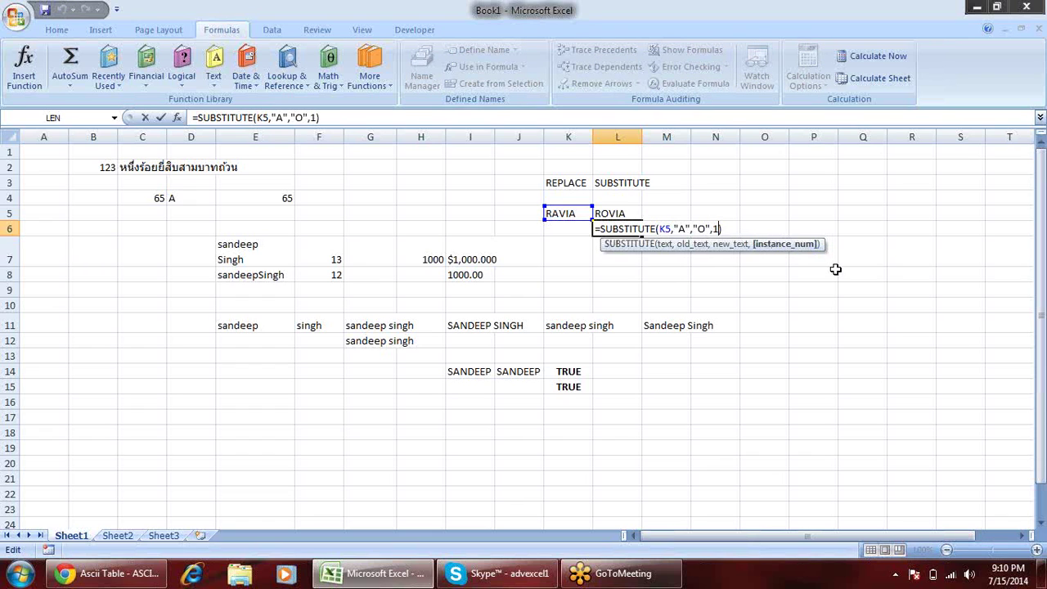
key(BackSpace)
key(BackSpace)
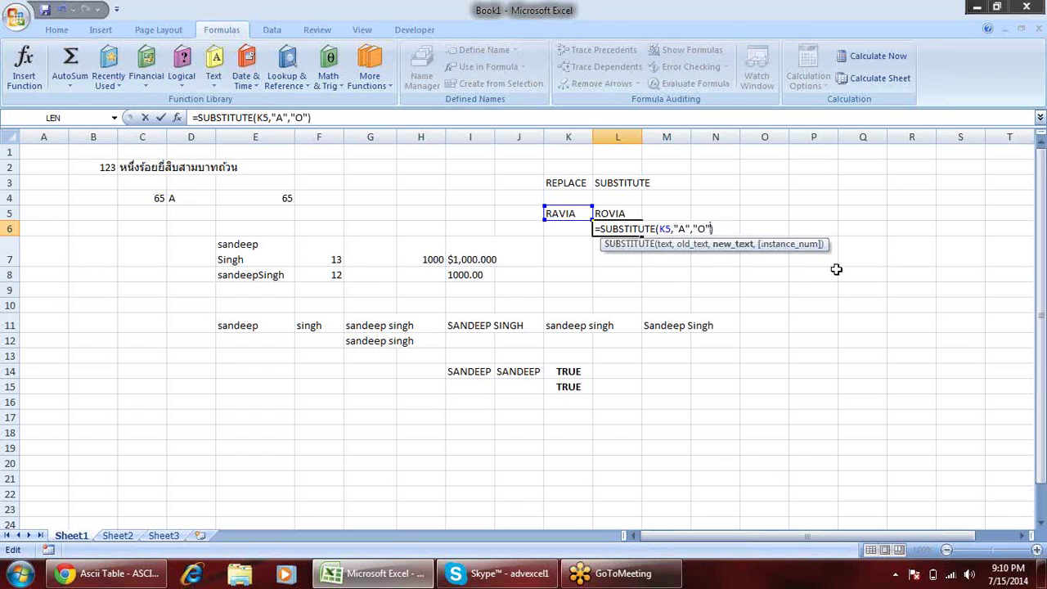
key(Return)
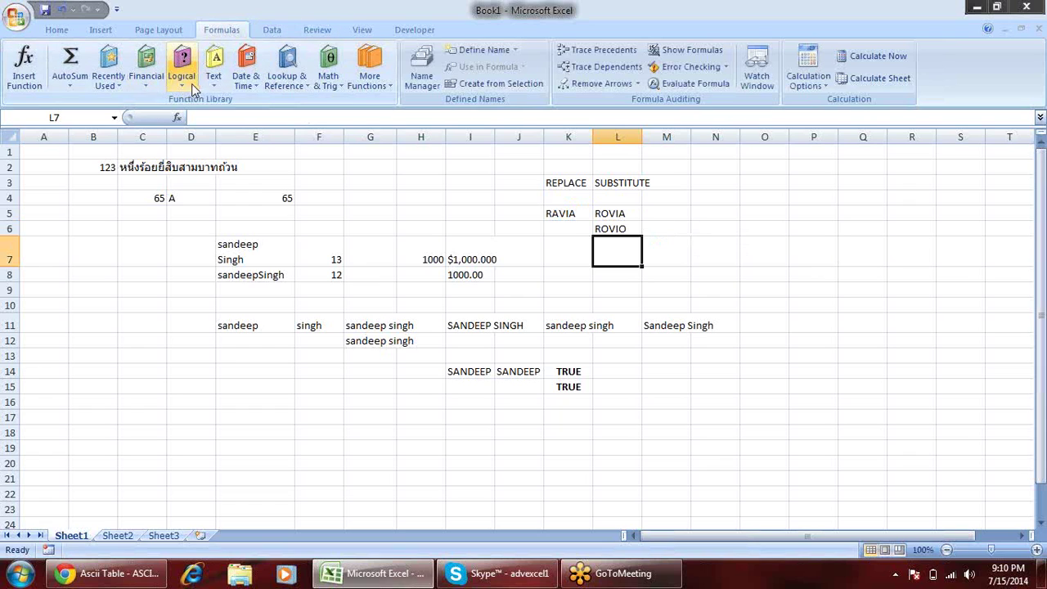
click(213, 74)
drag(319, 188, 321, 268)
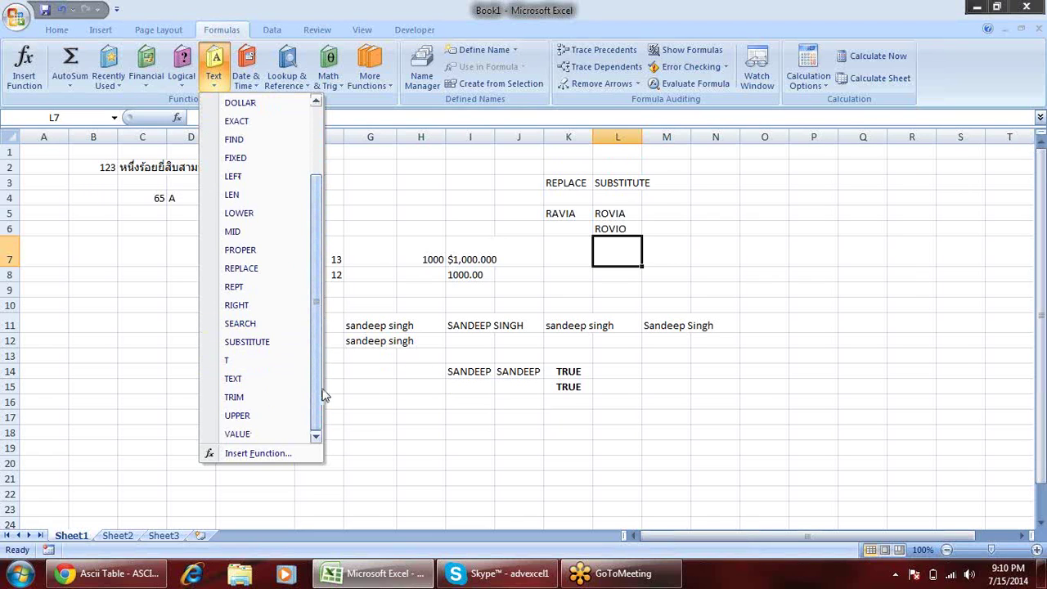
click(393, 427)
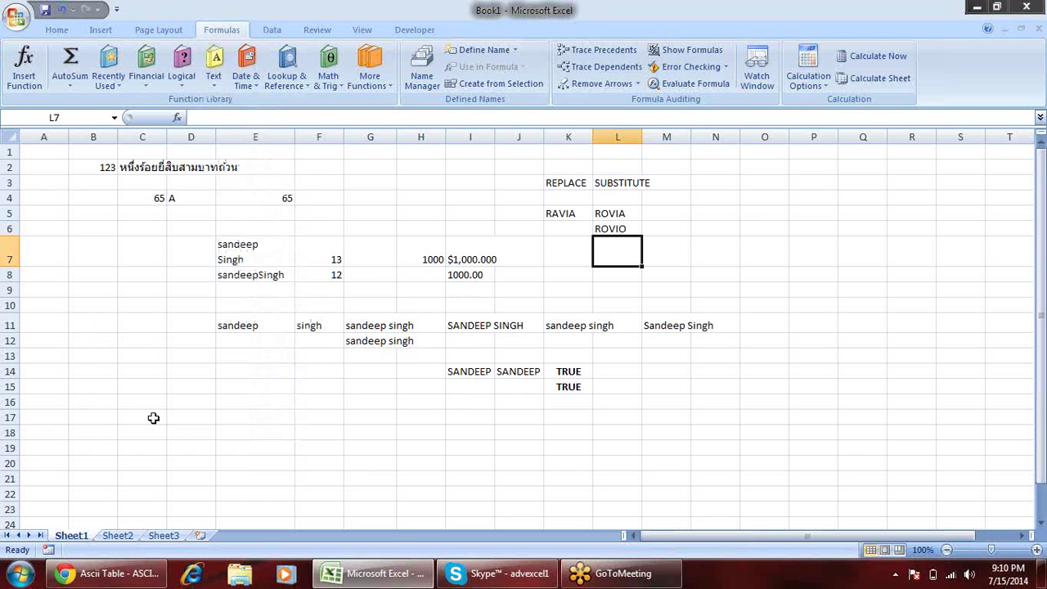
click(293, 387)
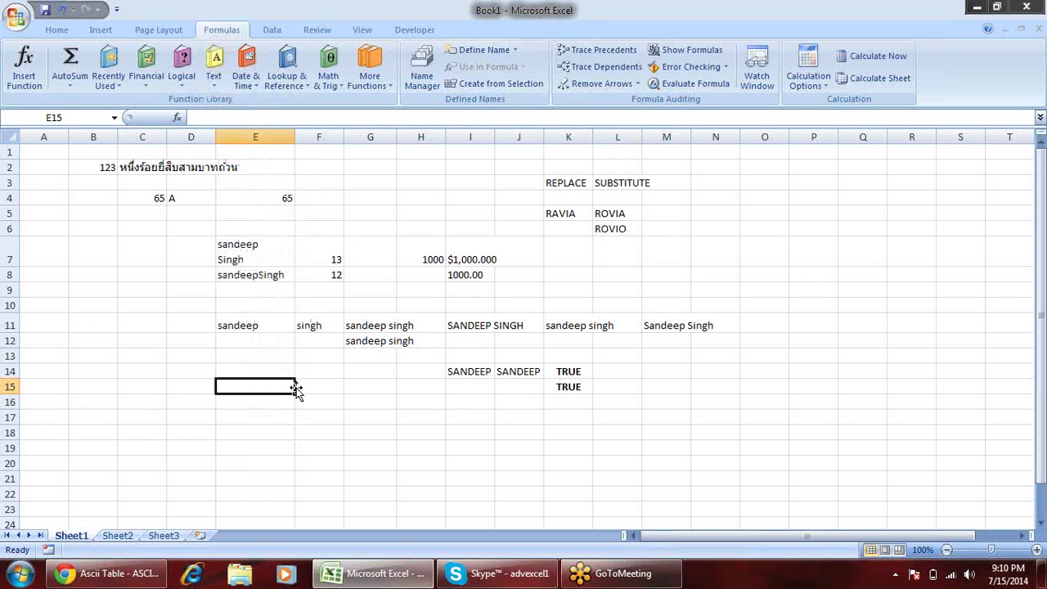
Step: View the Custom number format codes in Format Cells, then cancel
click(56, 29)
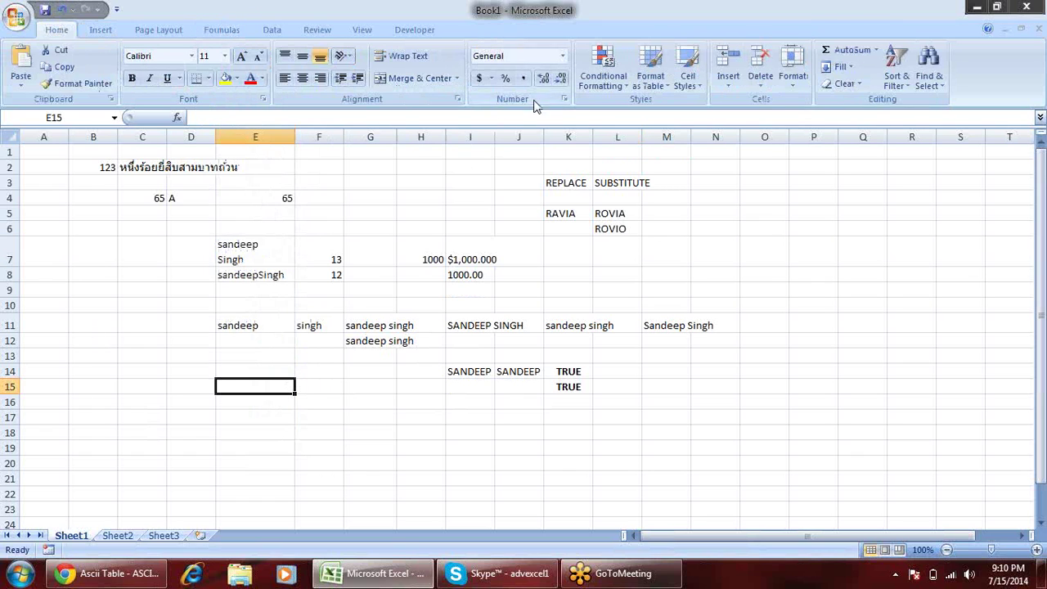
click(563, 98)
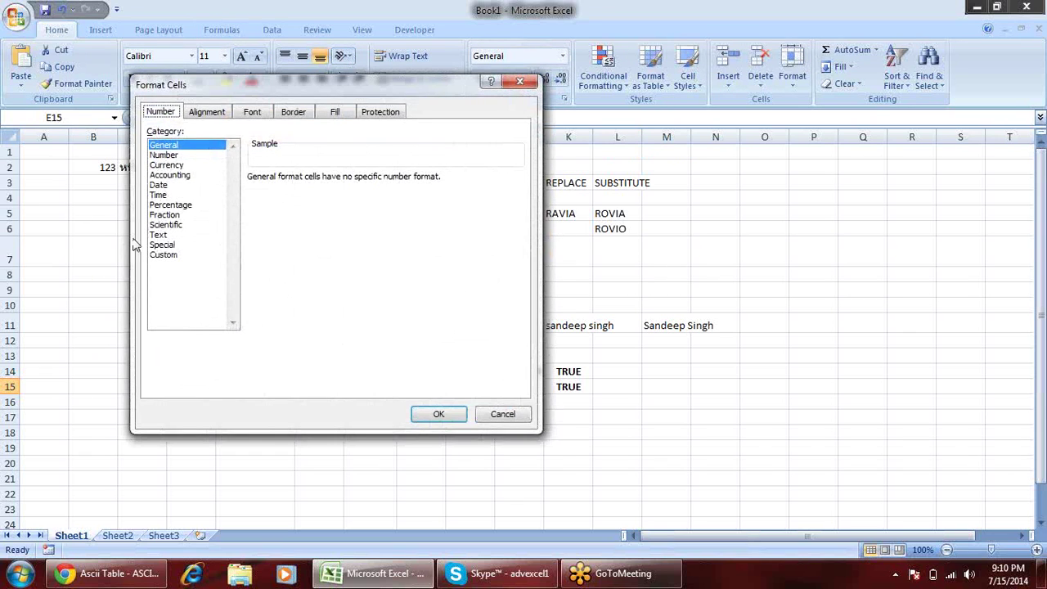
click(167, 254)
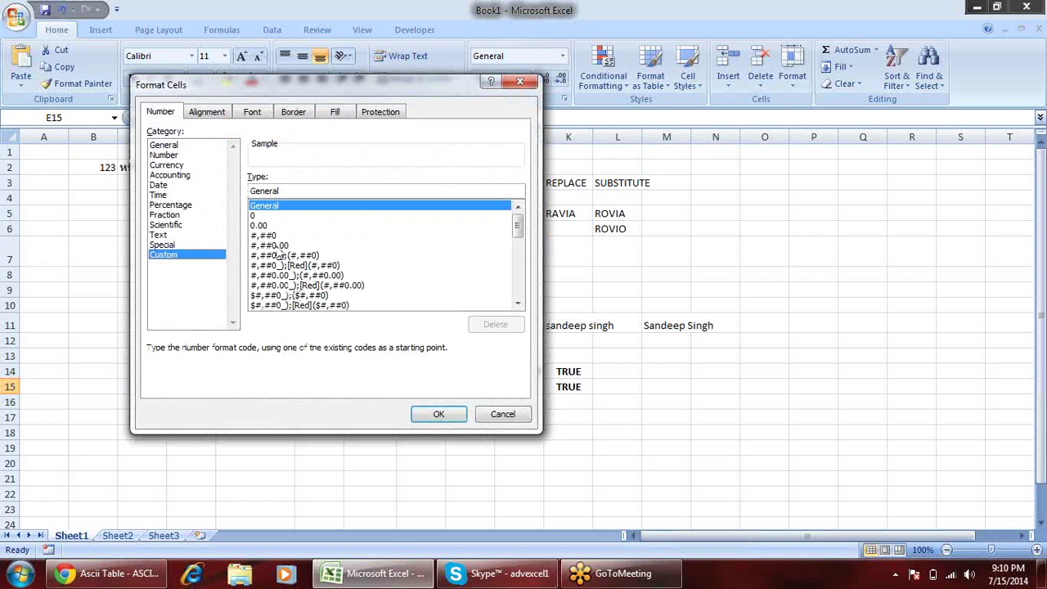
click(503, 415)
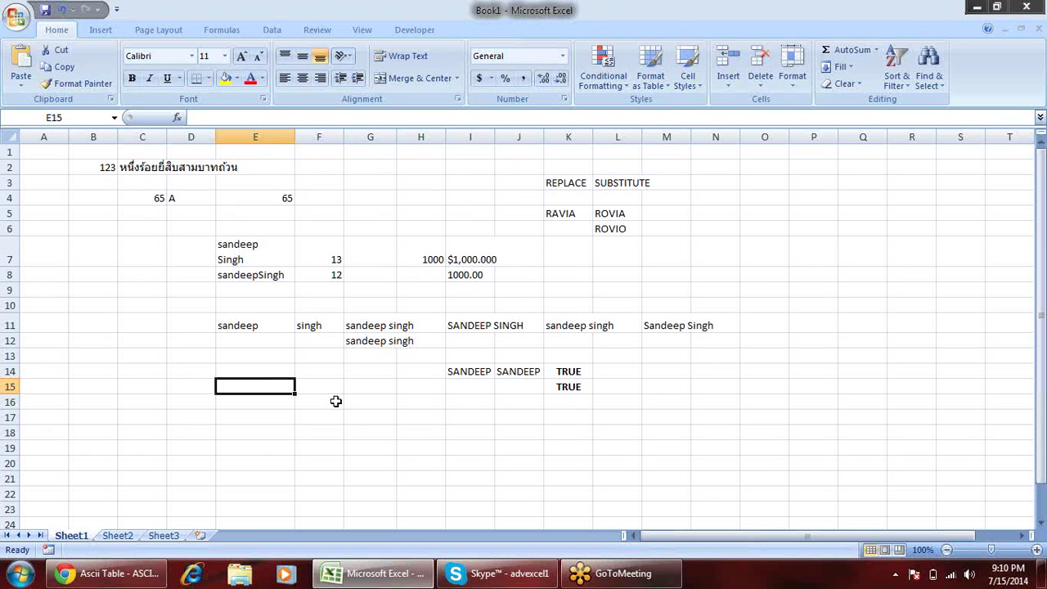
Step: Insert today's date in E15 and enter =TEXT(E15,"dd-mmm-yy") in F15, showing 15-Jul-14
key(ctrl+semicolon)
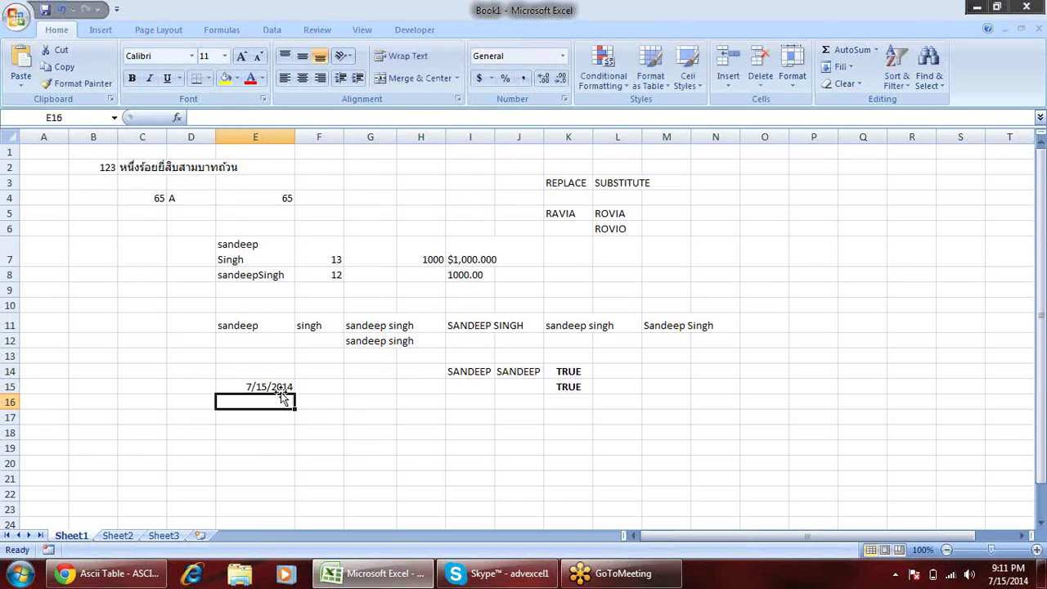
click(332, 387)
text(=)
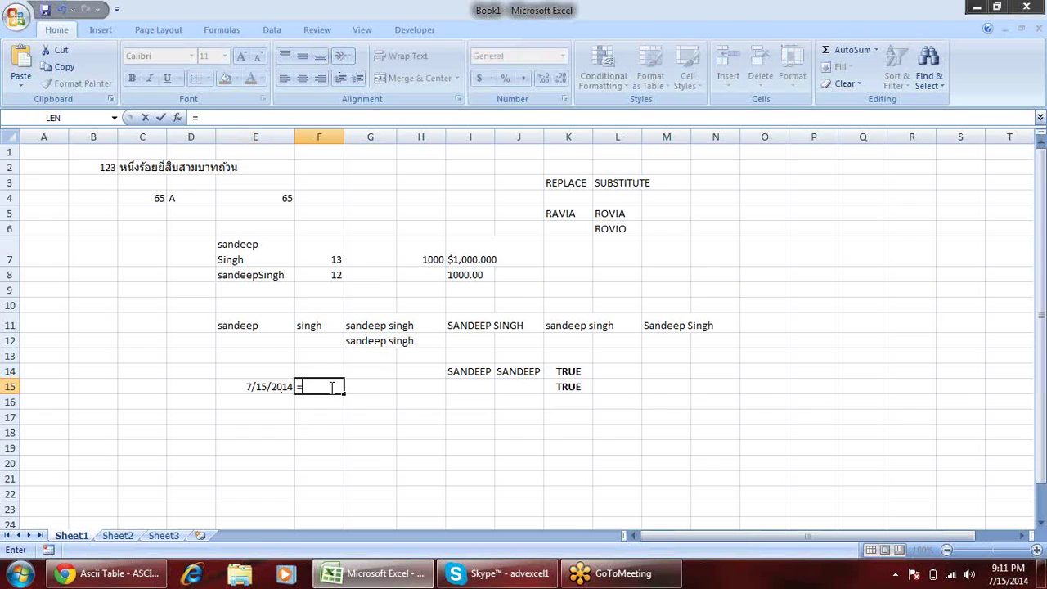
text(tex)
key(Tab)
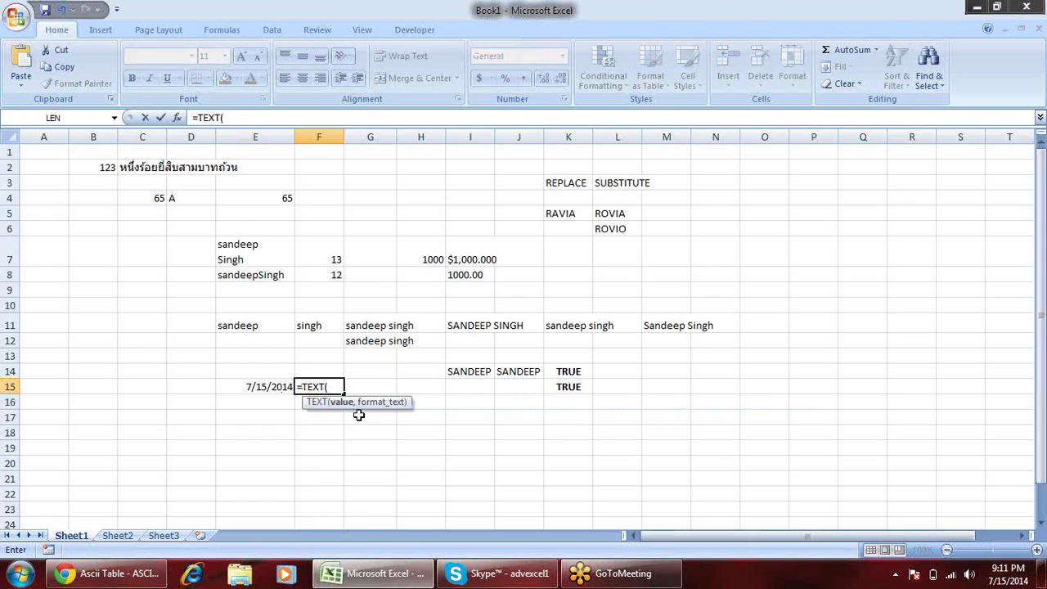
click(273, 389)
text(,)
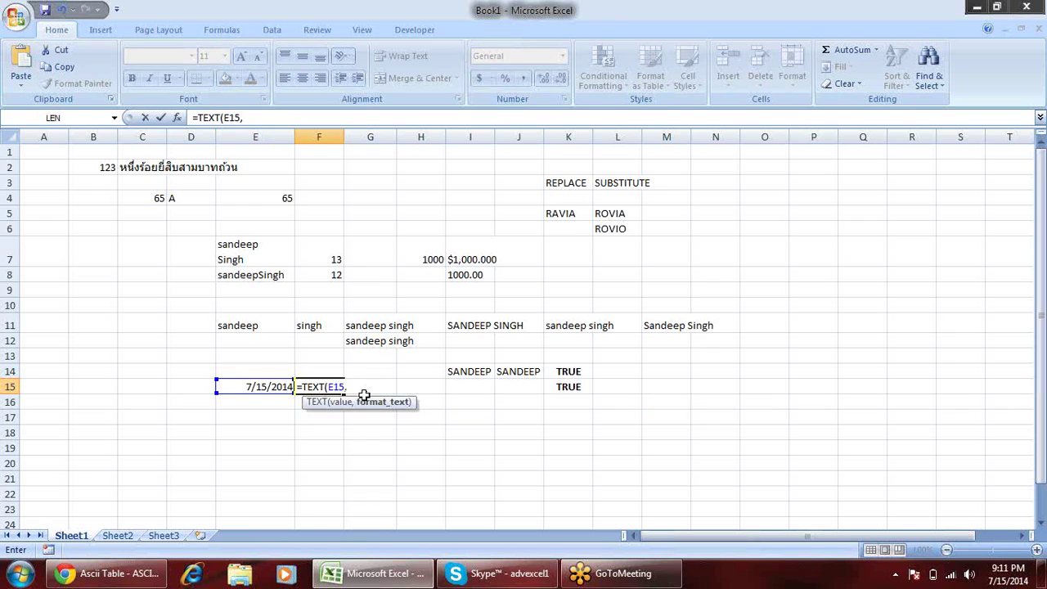
text("dd-)
text(mmm)
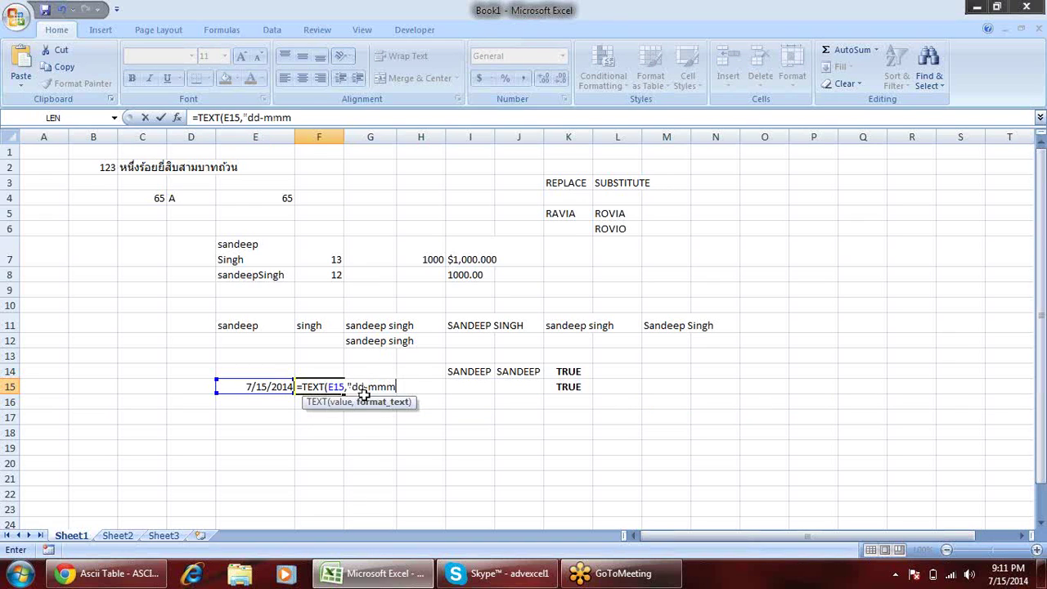
text(-yy")
key(Return)
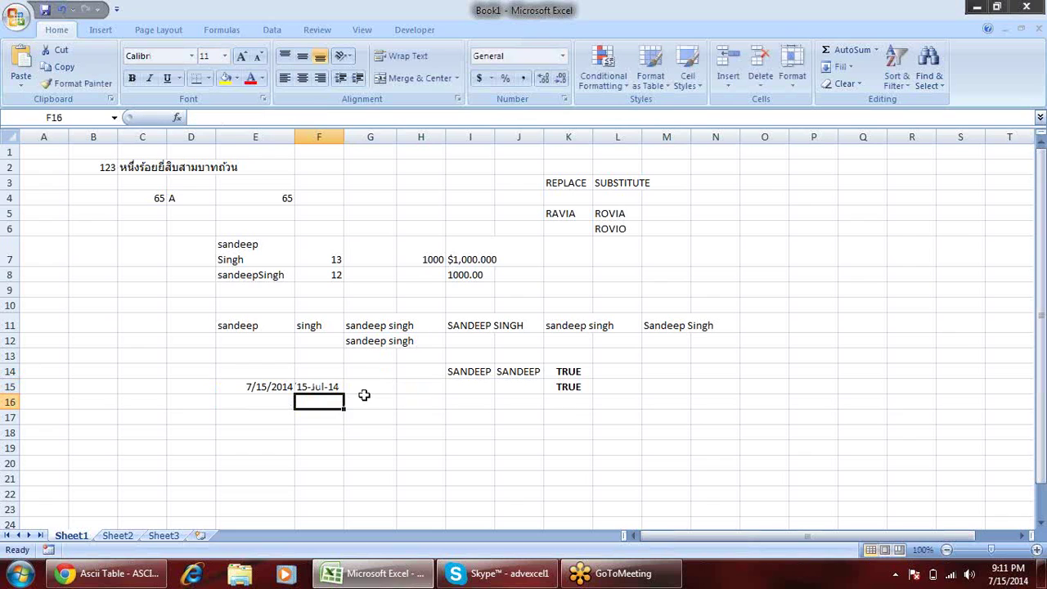
click(337, 389)
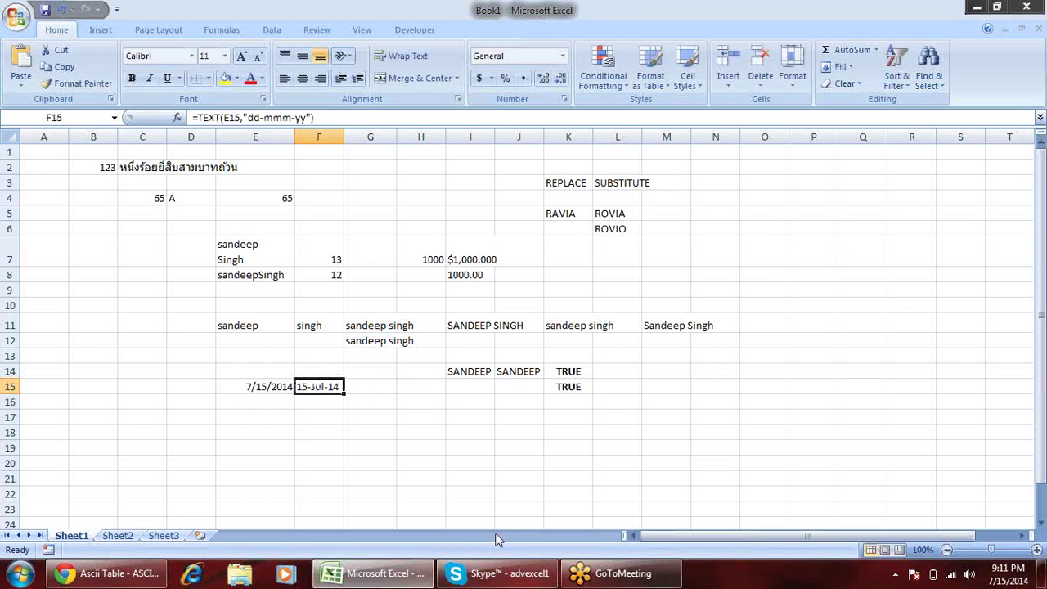
click(315, 419)
Step: Type 123 in F17 and enter =TEXT(F17,"##.00") in G17 to show 123.00
text(123)
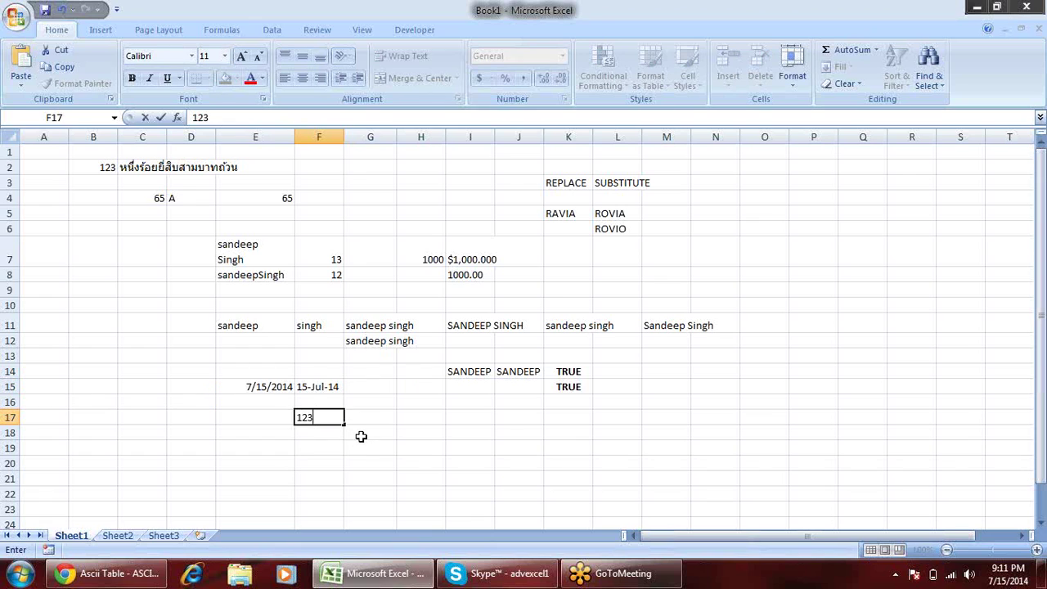
click(372, 416)
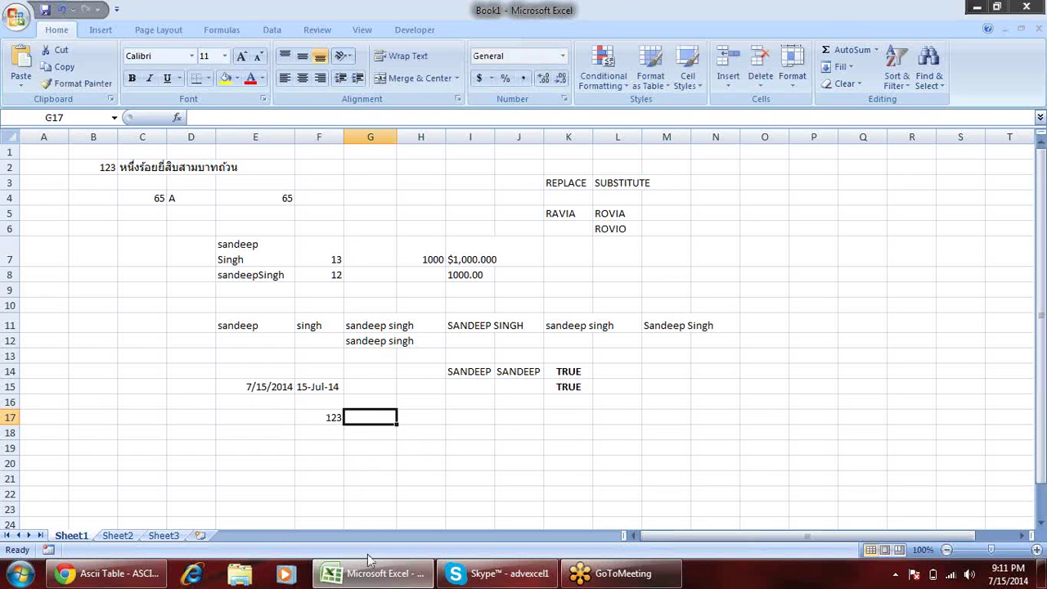
text(=te)
key(Tab)
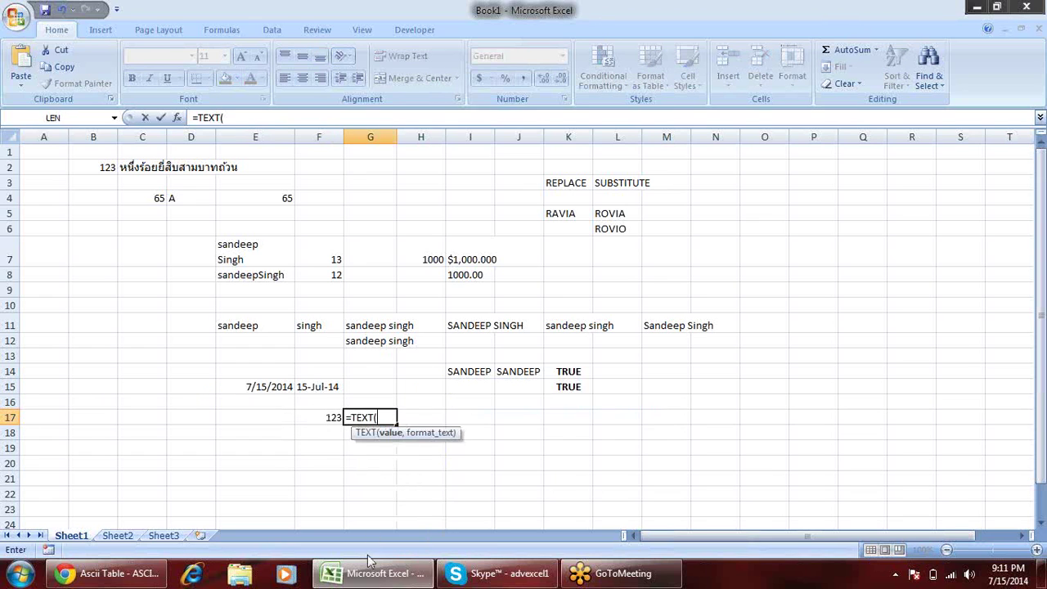
click(332, 419)
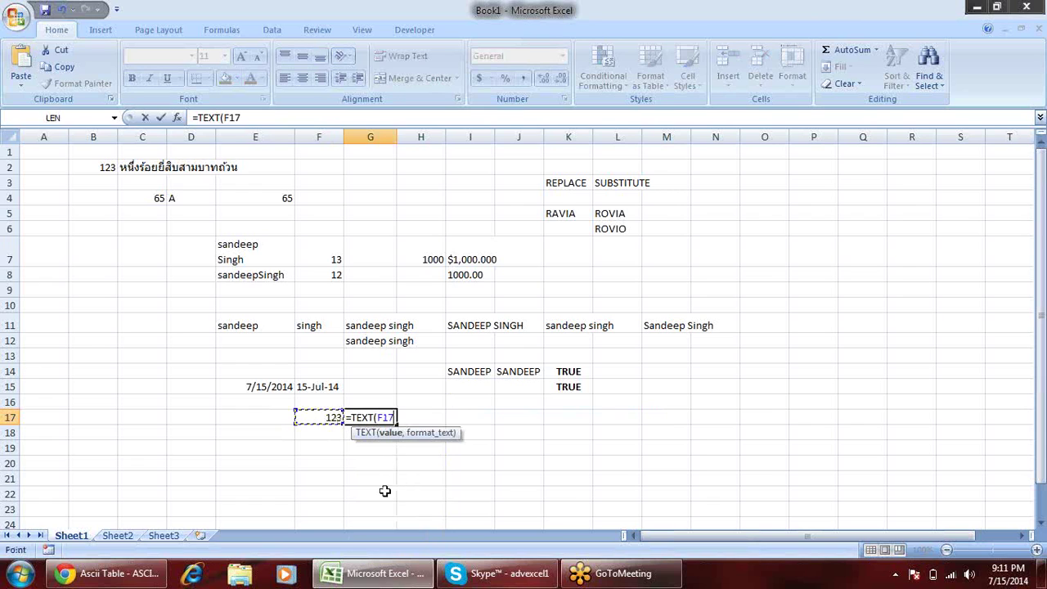
text(,)
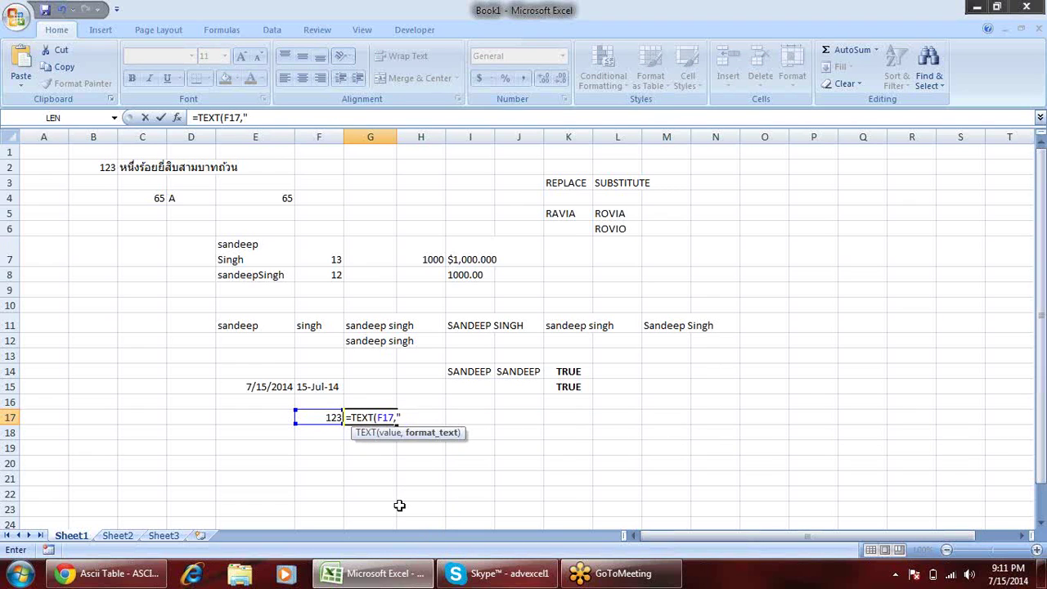
text(##.)
text(00)
key(Return)
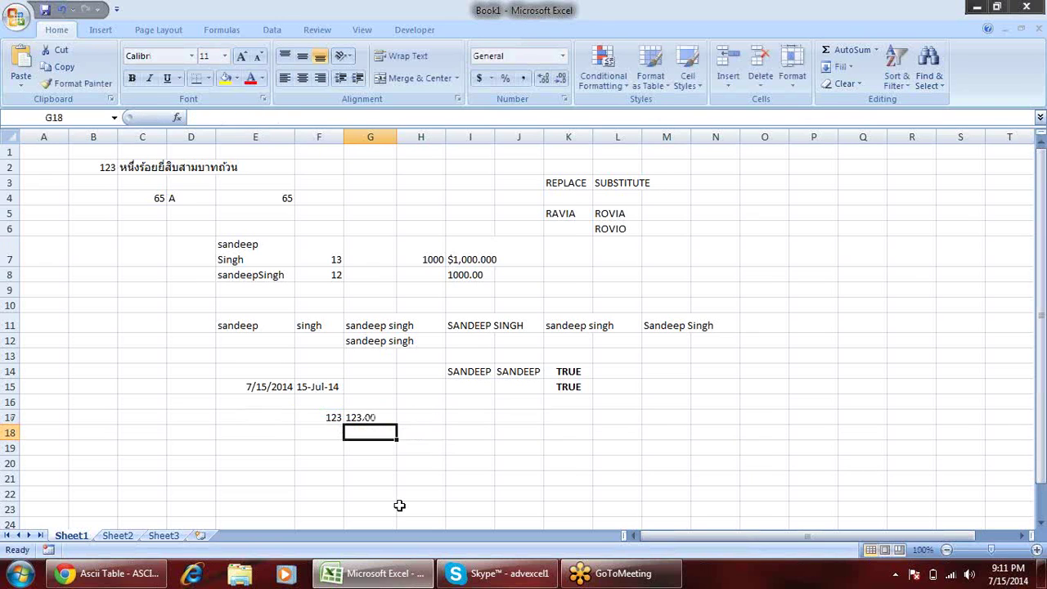
click(380, 417)
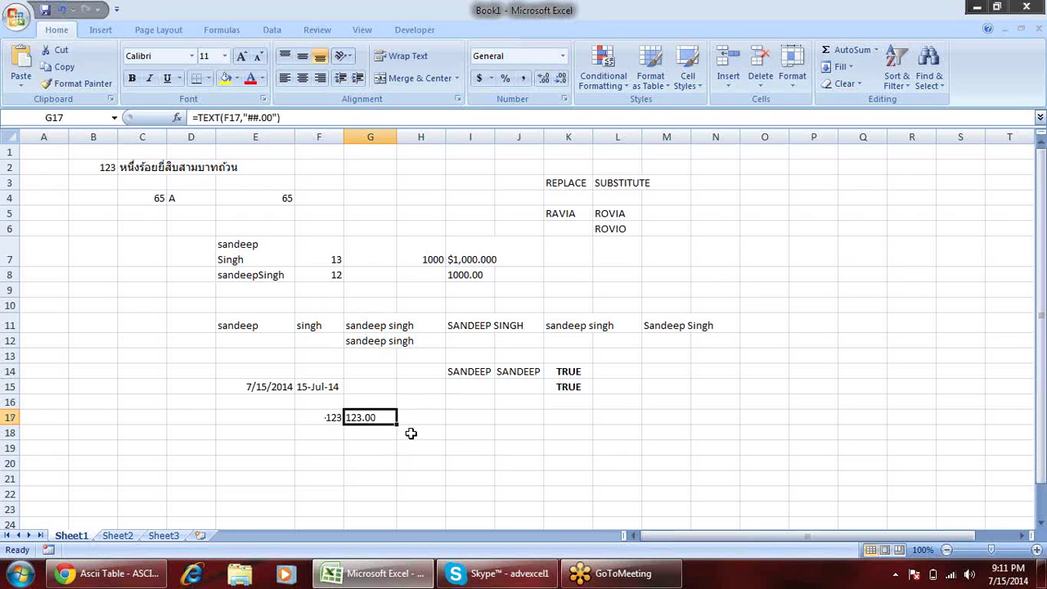
Step: Browse the Text function list on the Formulas ribbon, scrolling past TRIM and LEN
click(442, 418)
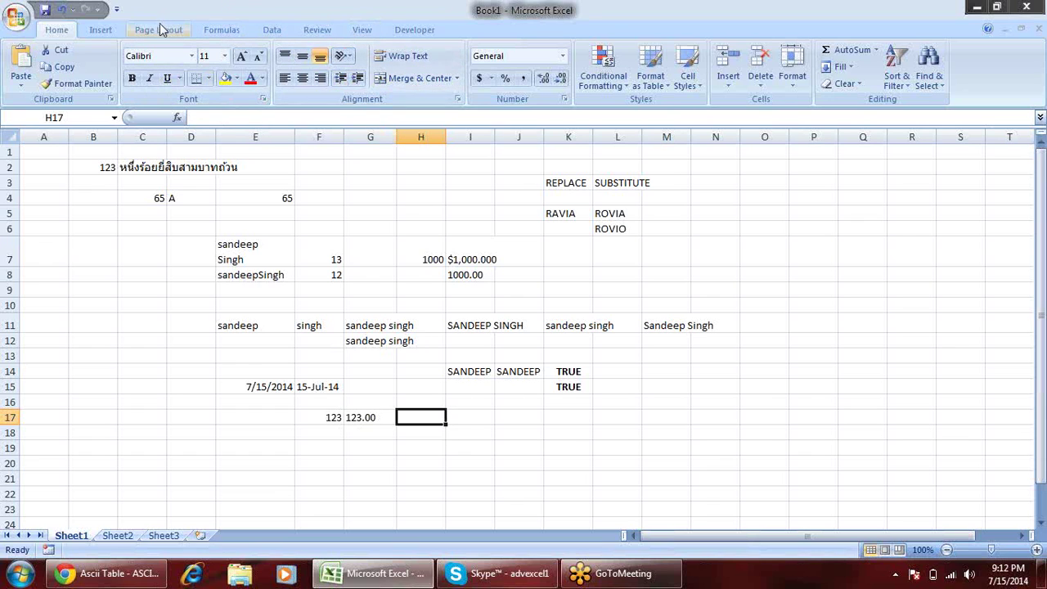
click(210, 33)
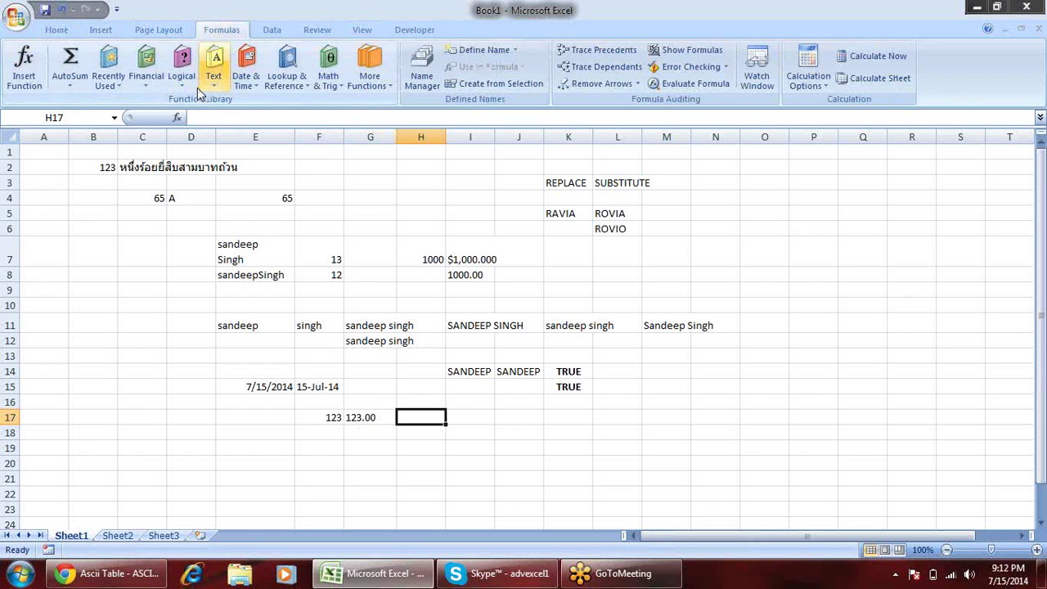
click(212, 73)
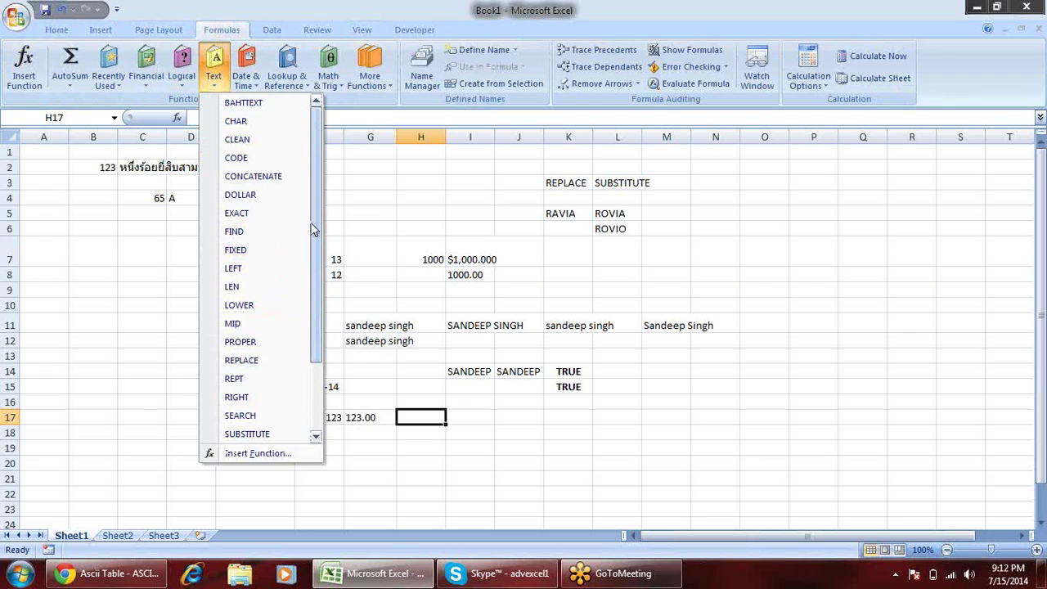
drag(315, 231, 325, 295)
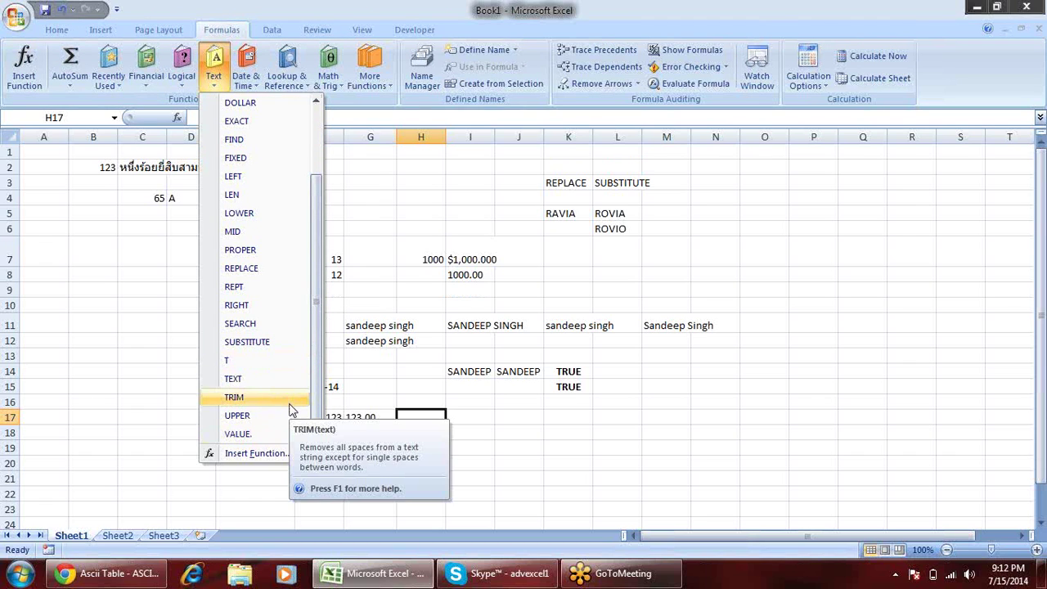
click(155, 324)
Step: Enter the space-padded name 'harish' in M15
click(701, 353)
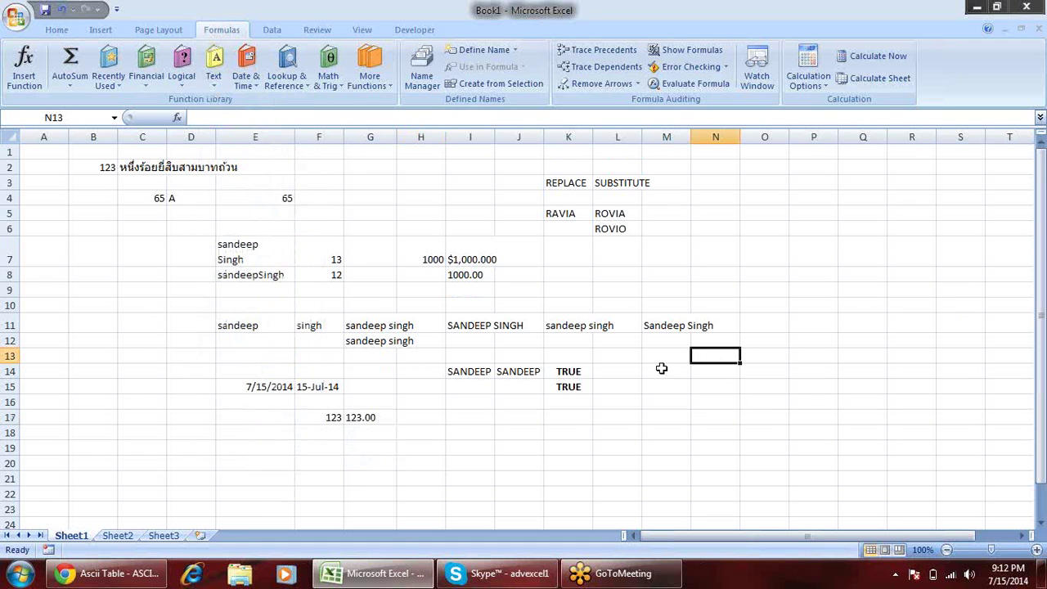
click(746, 324)
drag(635, 404, 640, 395)
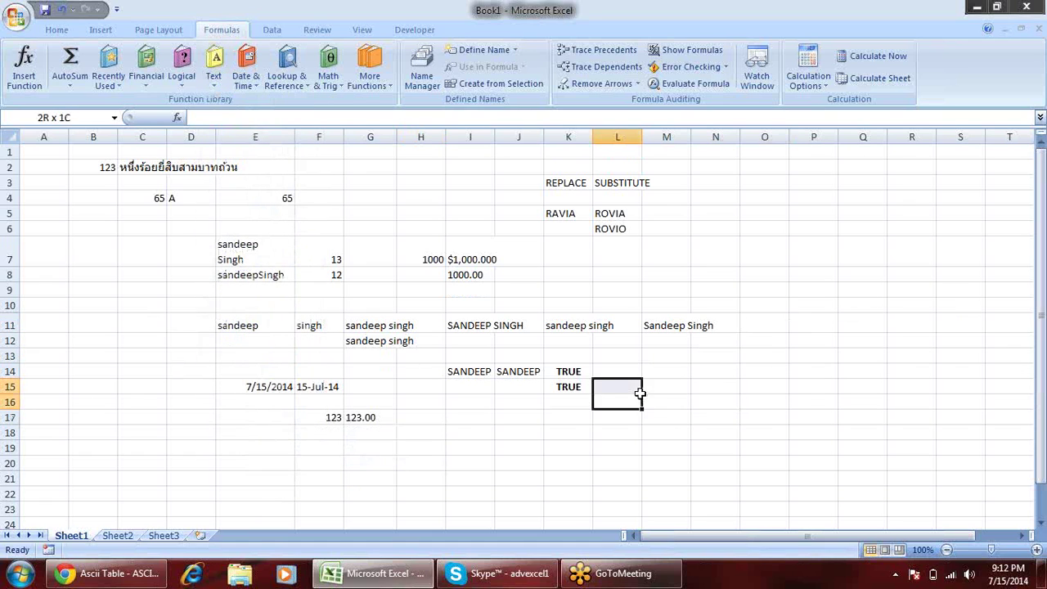
click(654, 381)
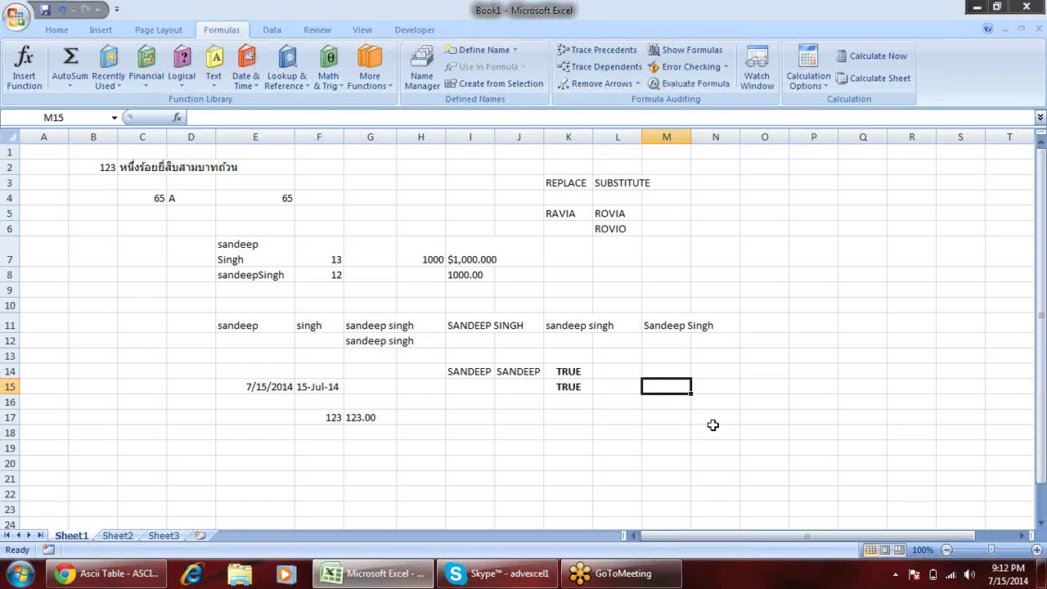
text(harish)
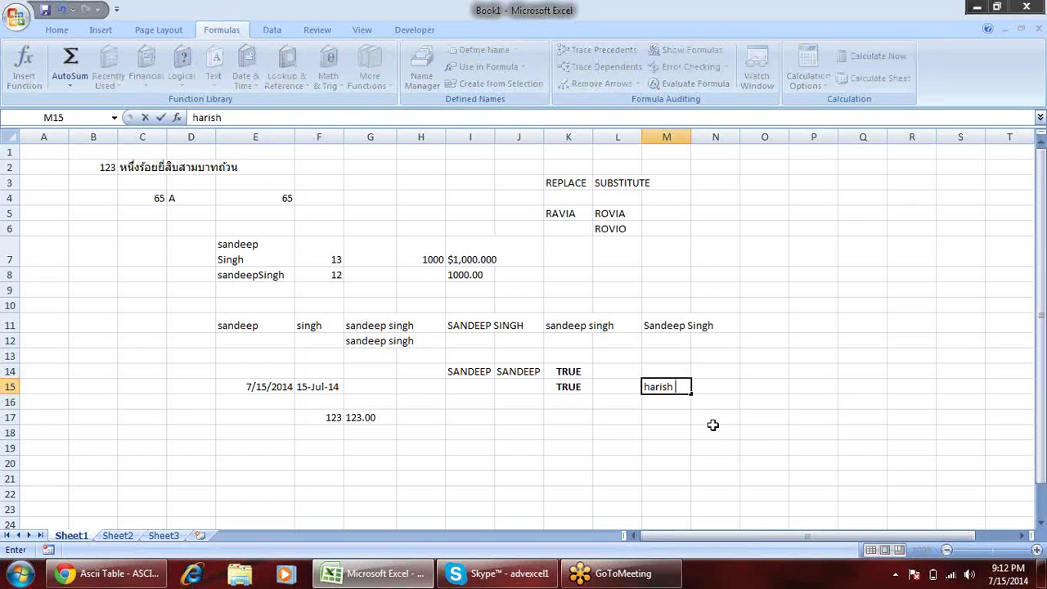
key(Return)
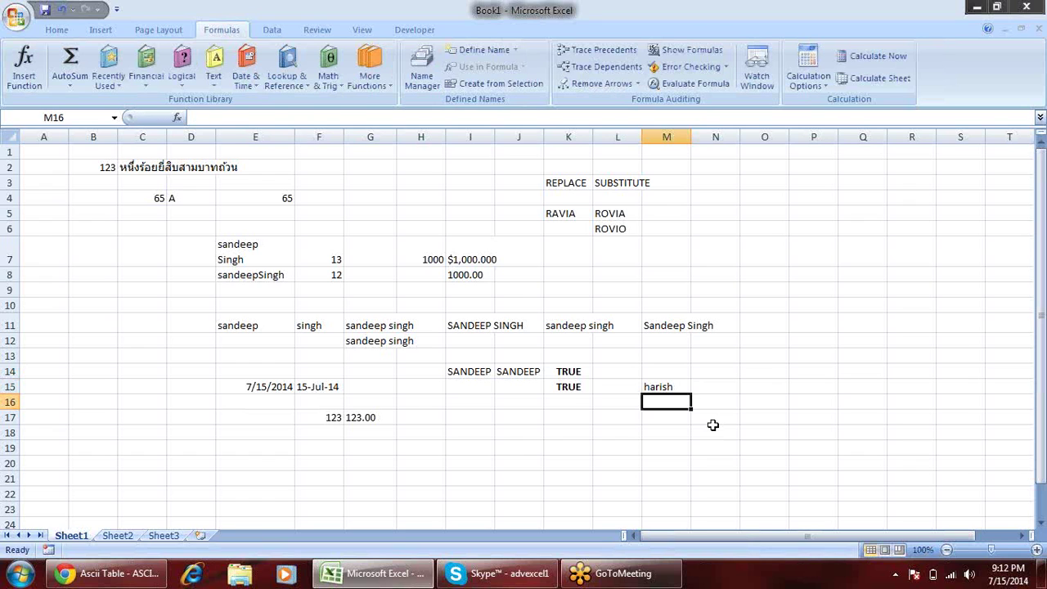
key(Up)
key(F2)
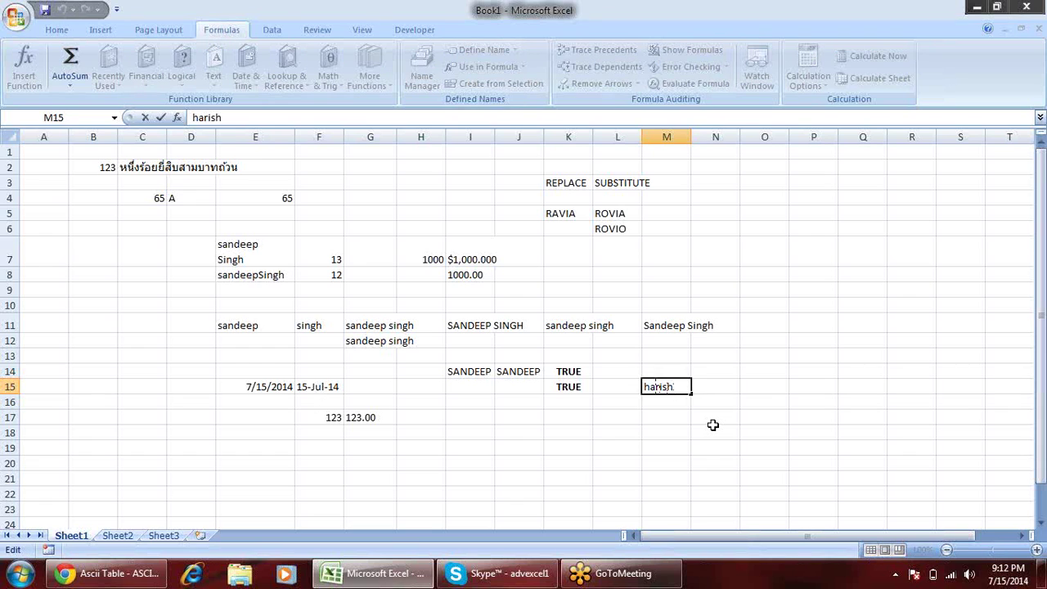
text(c v)
key(BackSpace)
key(BackSpace)
key(BackSpace)
key(Return)
Step: Put =TRIM(M15) in M16 to strip the extra spaces
text(=tr)
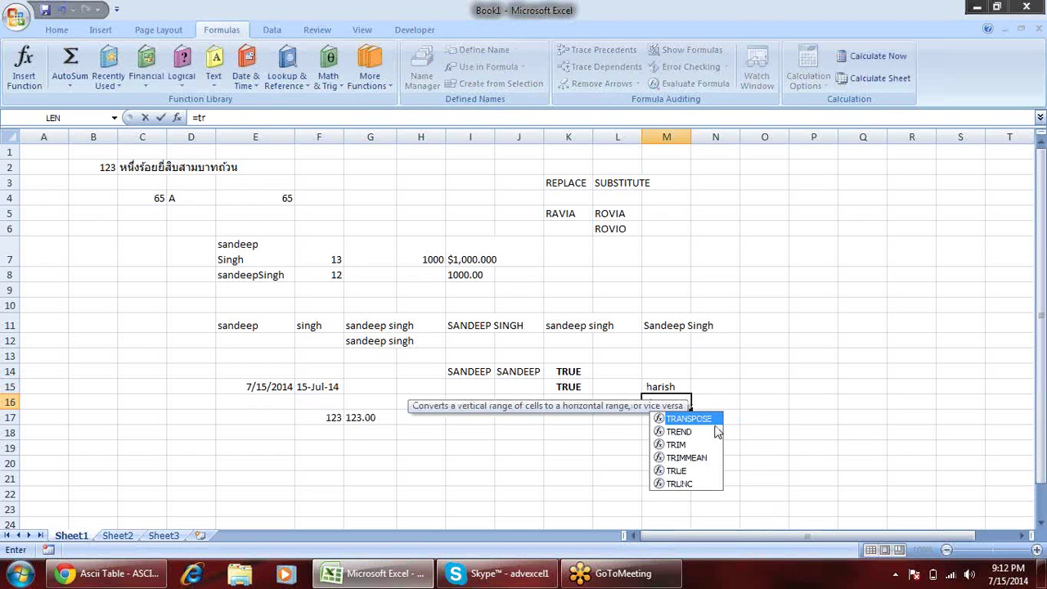
text(i)
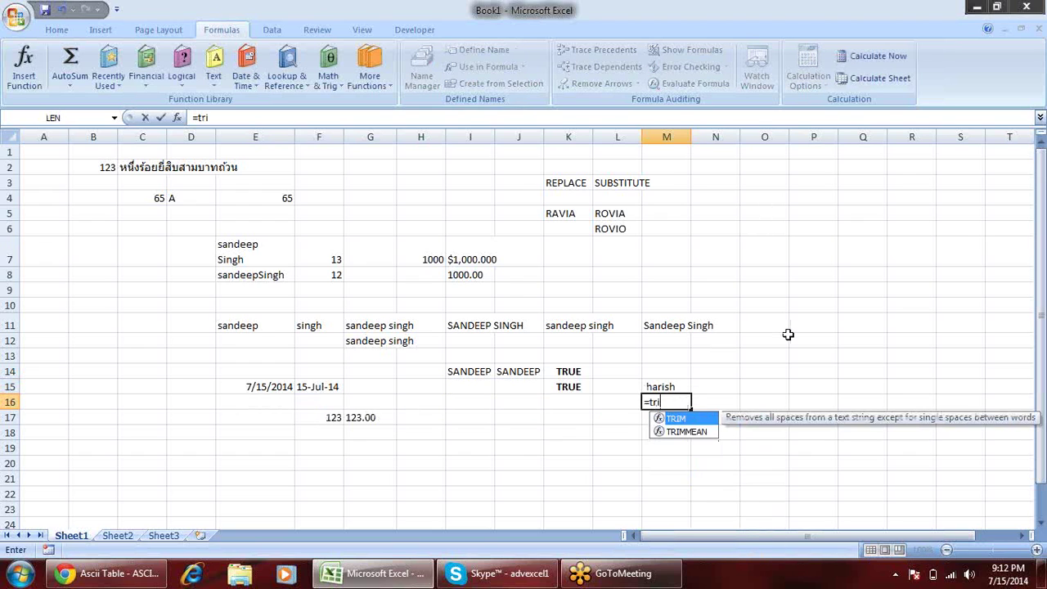
key(Tab)
key(Up)
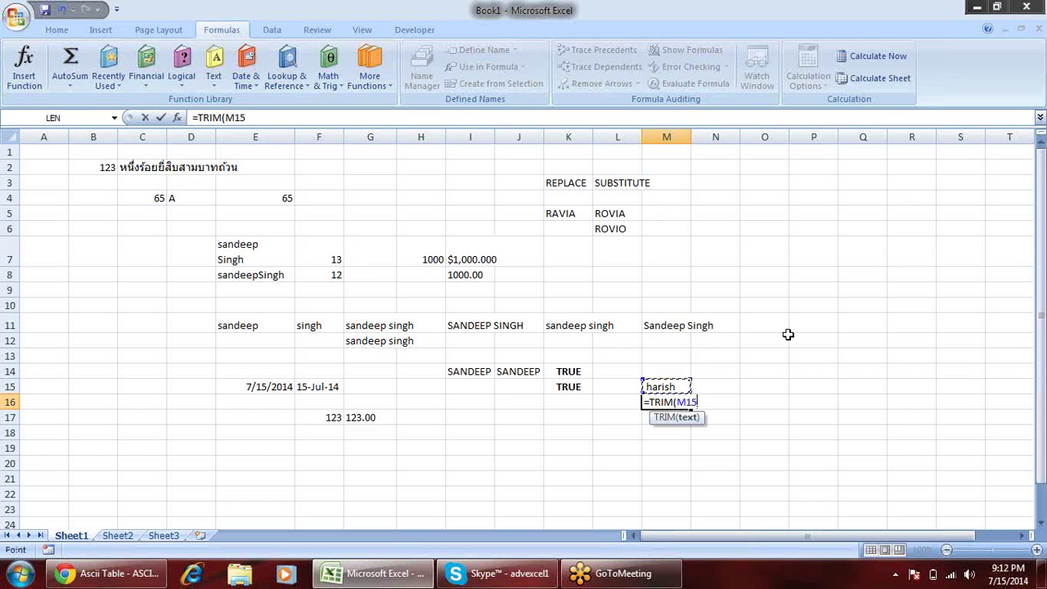
text())
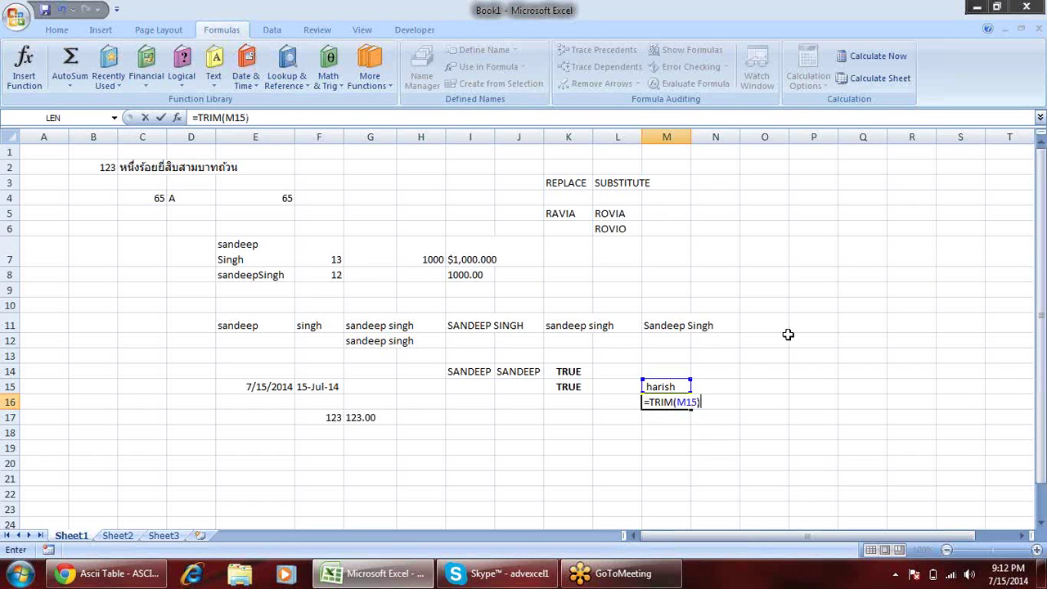
key(Return)
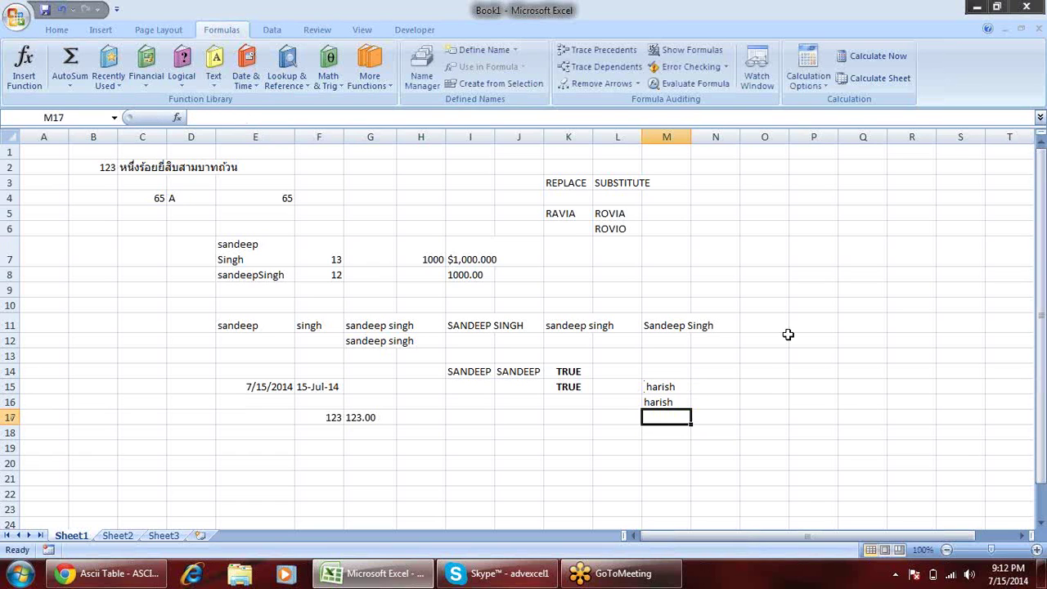
text(1)
key(Escape)
Step: Enter =LEN(M15) in N15 and fill it down to N16, showing 8 and 6
key(Up)
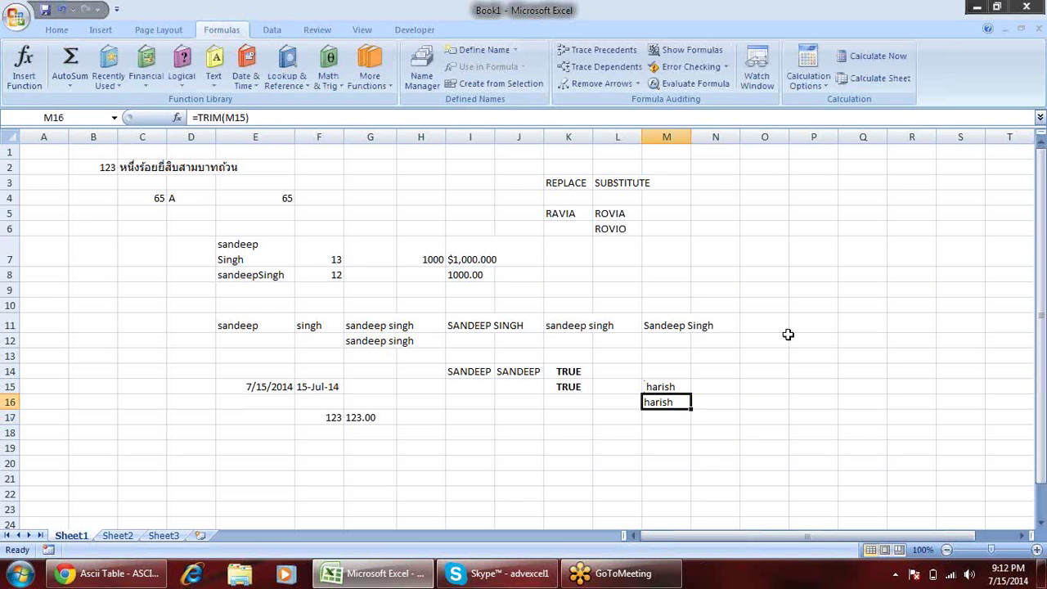
key(Right)
key(Up)
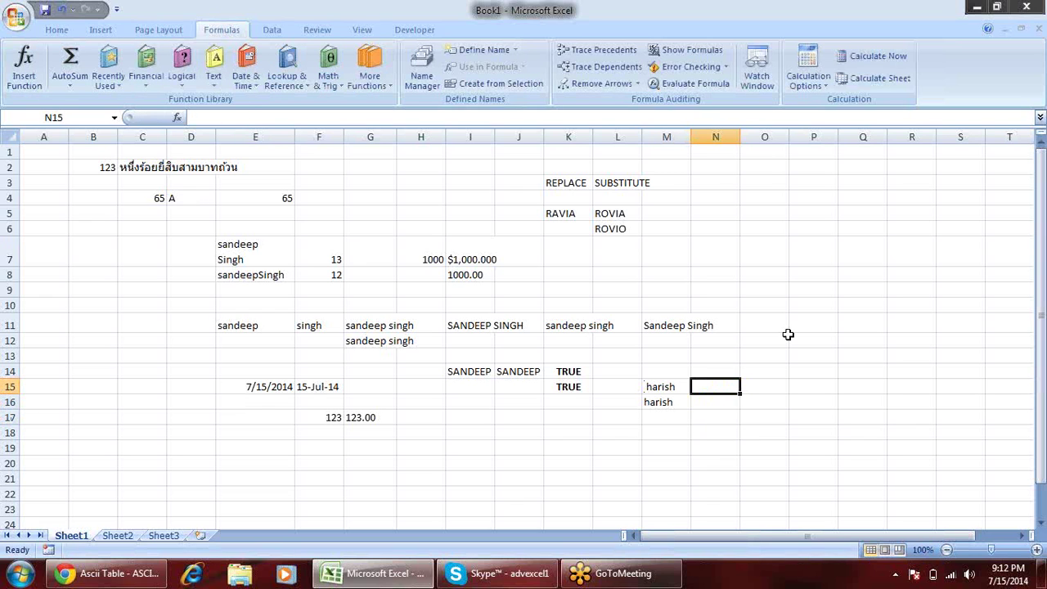
text(=len)
key(Tab)
key(Left)
key(Return)
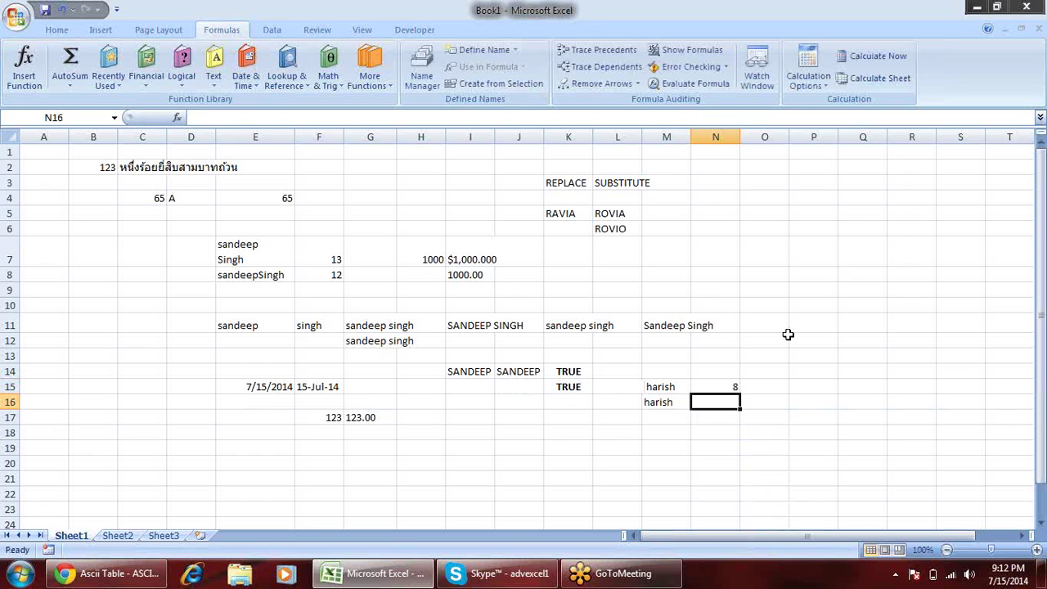
key(ctrl+d)
Step: Browse the Text function list again and inspect cell G17
click(212, 83)
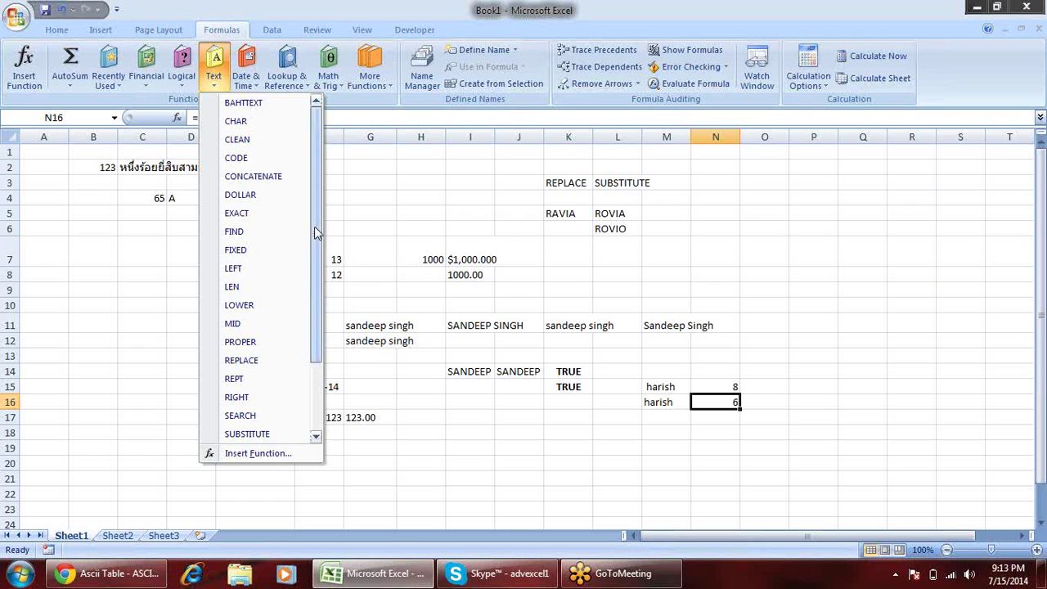
drag(316, 232, 317, 330)
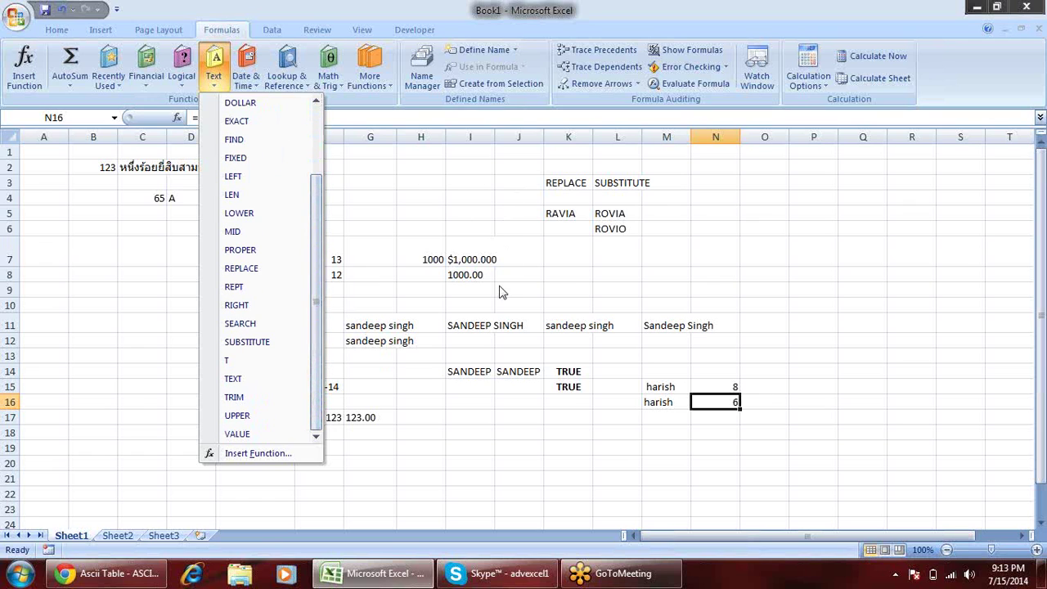
click(410, 437)
click(385, 416)
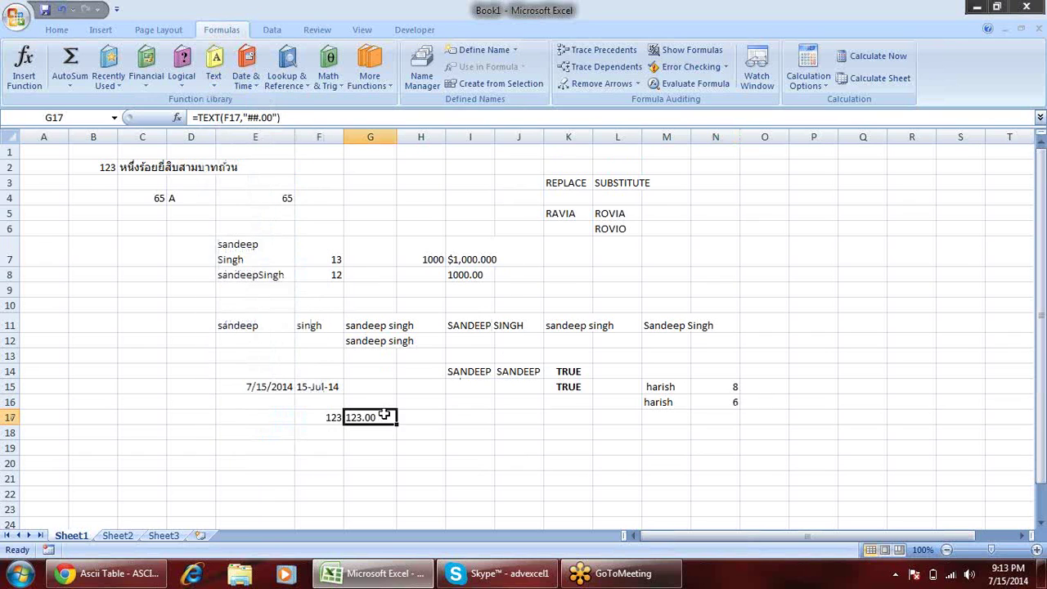
click(409, 446)
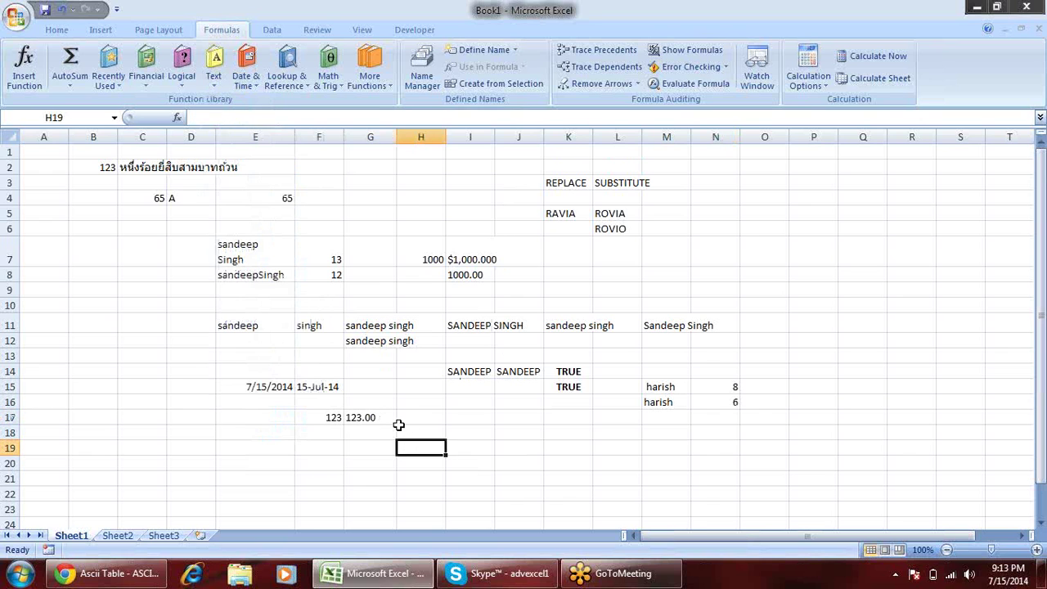
click(391, 421)
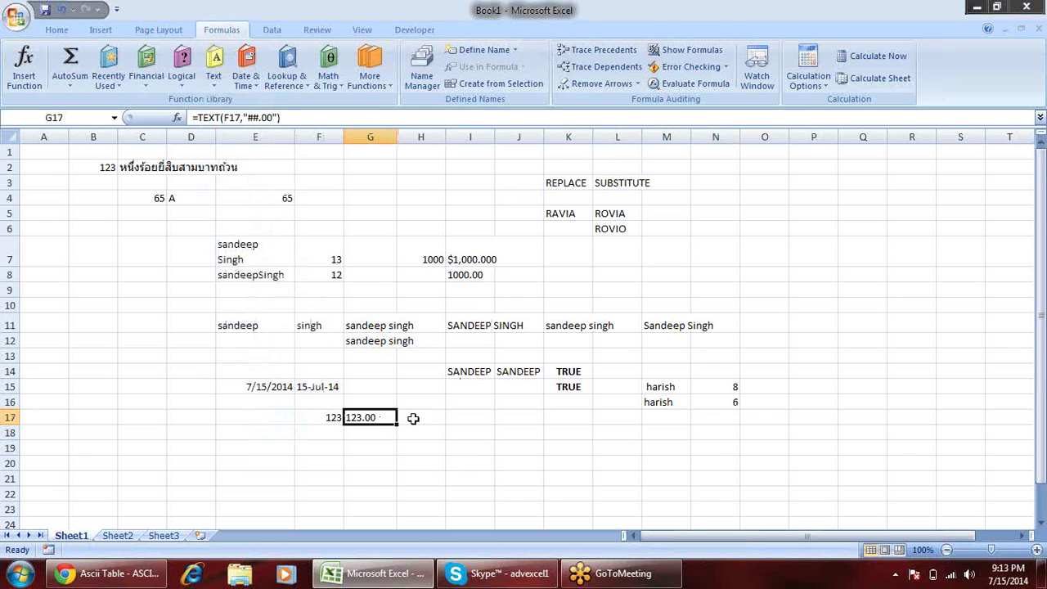
click(409, 419)
Step: Test a =G17+H17 sum in I17 with 1 in H17, then delete it
text(1)
key(Tab)
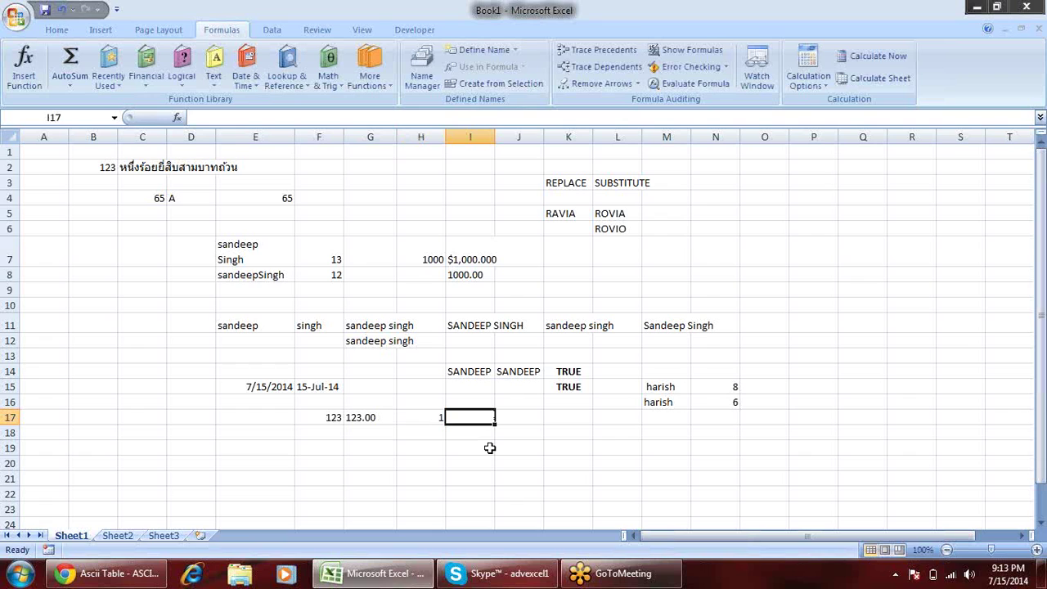
text(=)
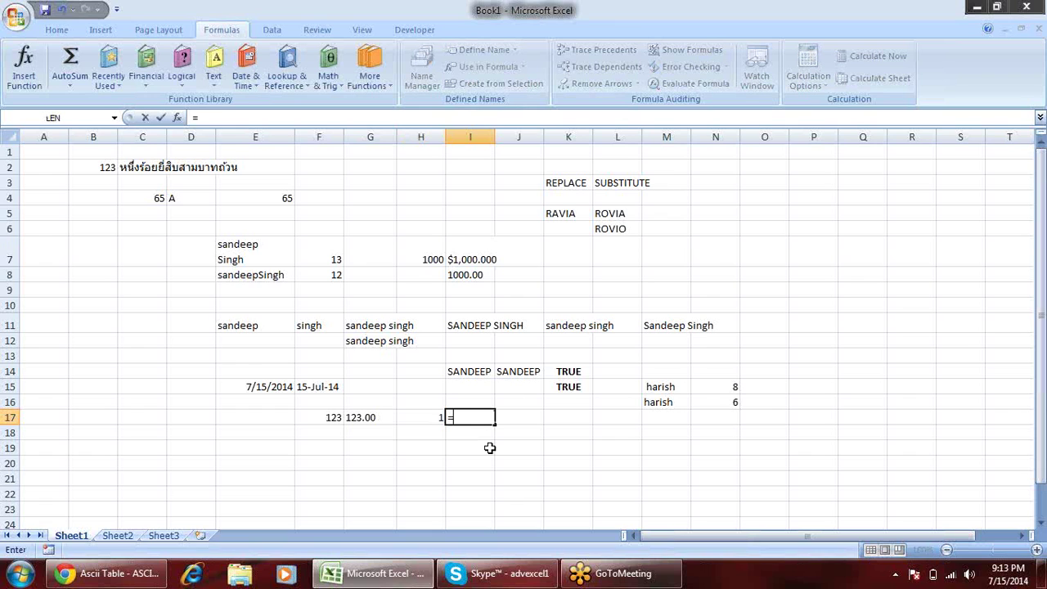
key(Left)
key(Left)
text(+)
key(Left)
key(Return)
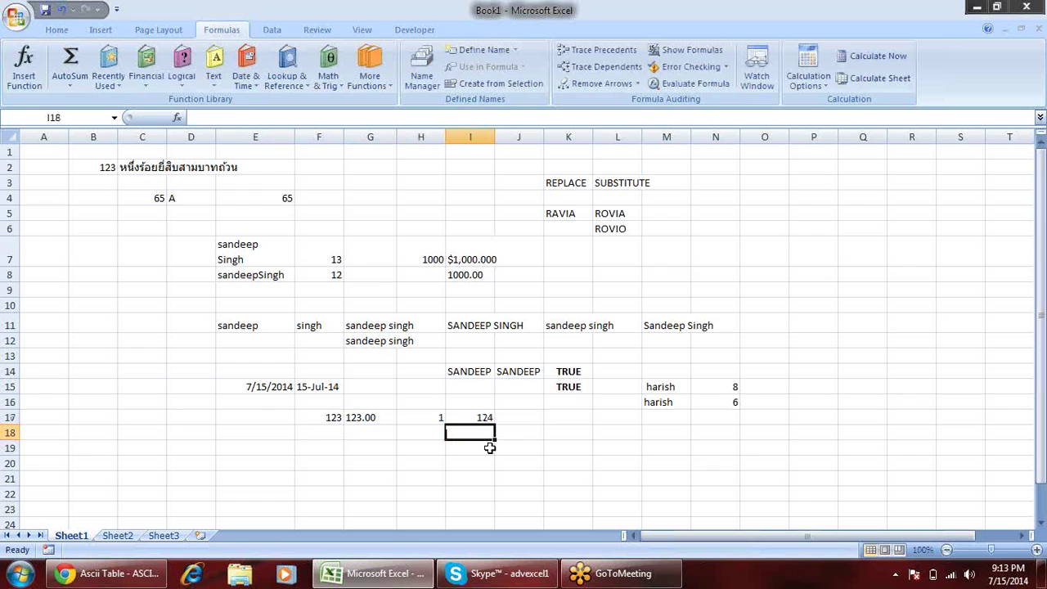
key(Up)
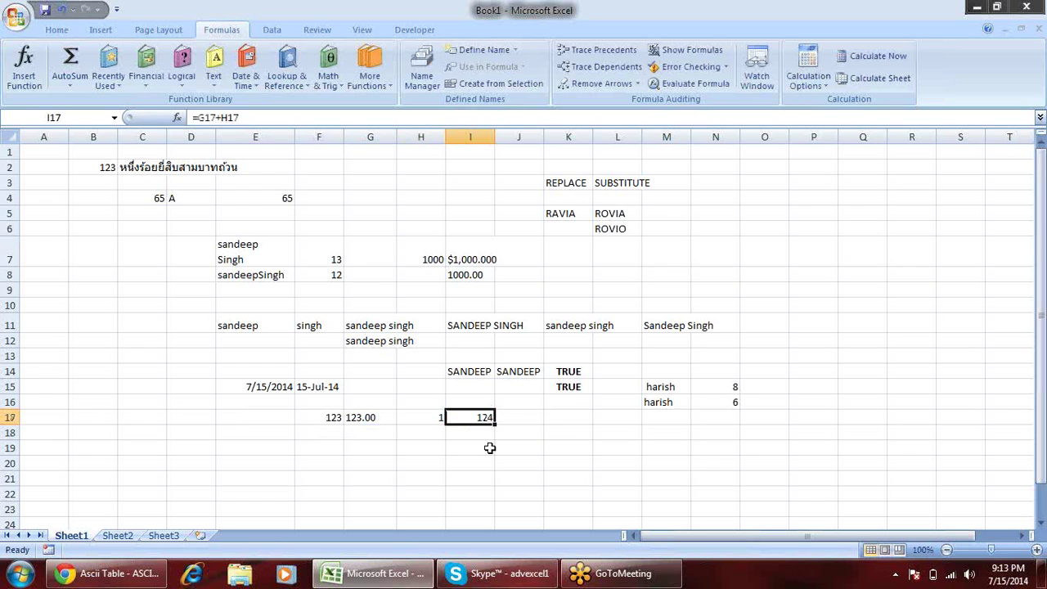
key(Delete)
Step: Review the =TEXT(F17,"##.00") formula in G17 that shows 123.00
click(431, 417)
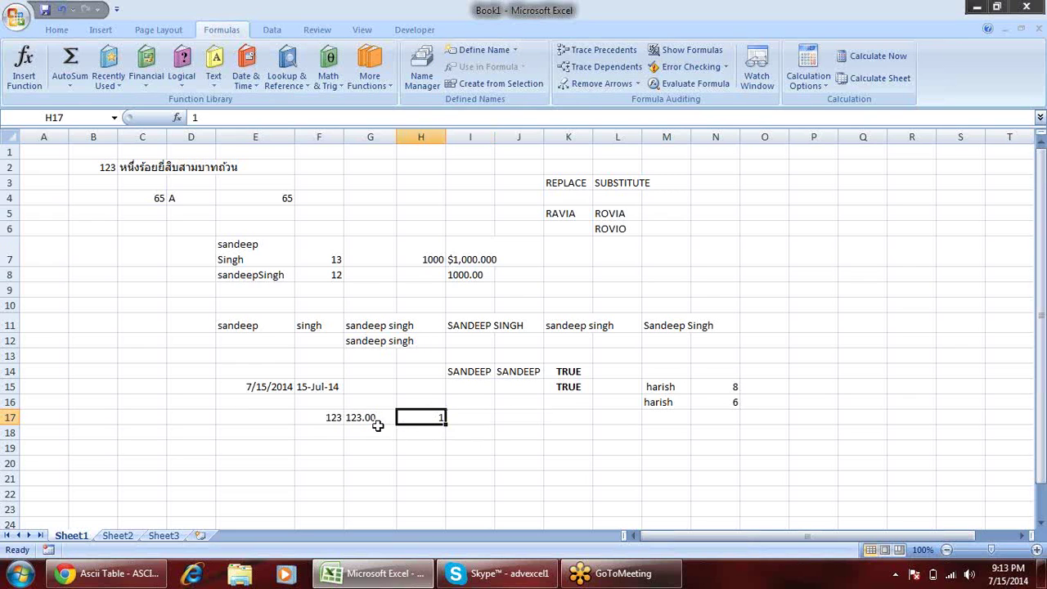
click(372, 419)
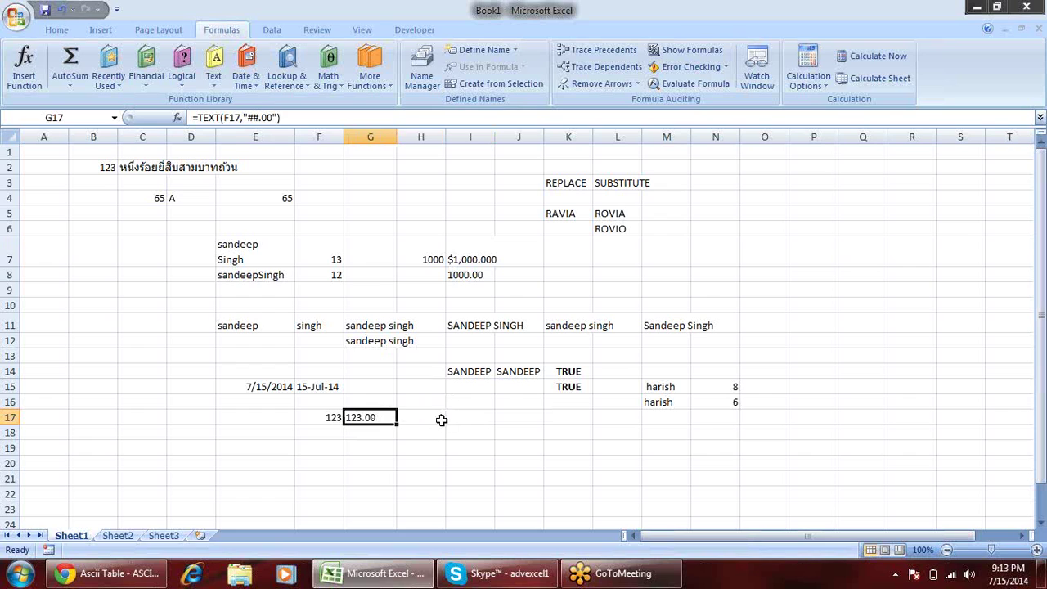
click(441, 421)
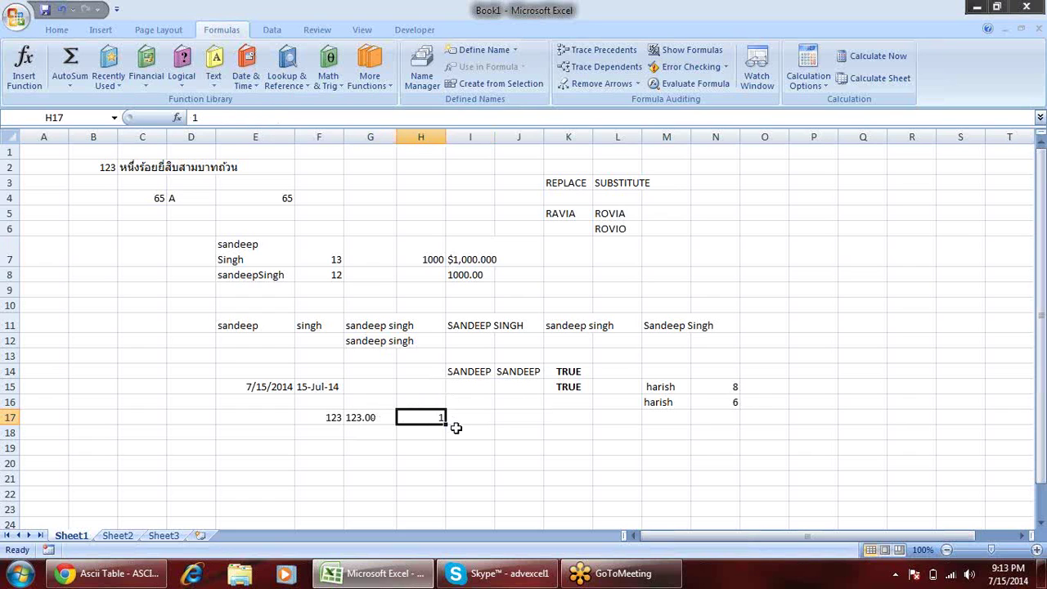
double_click(375, 419)
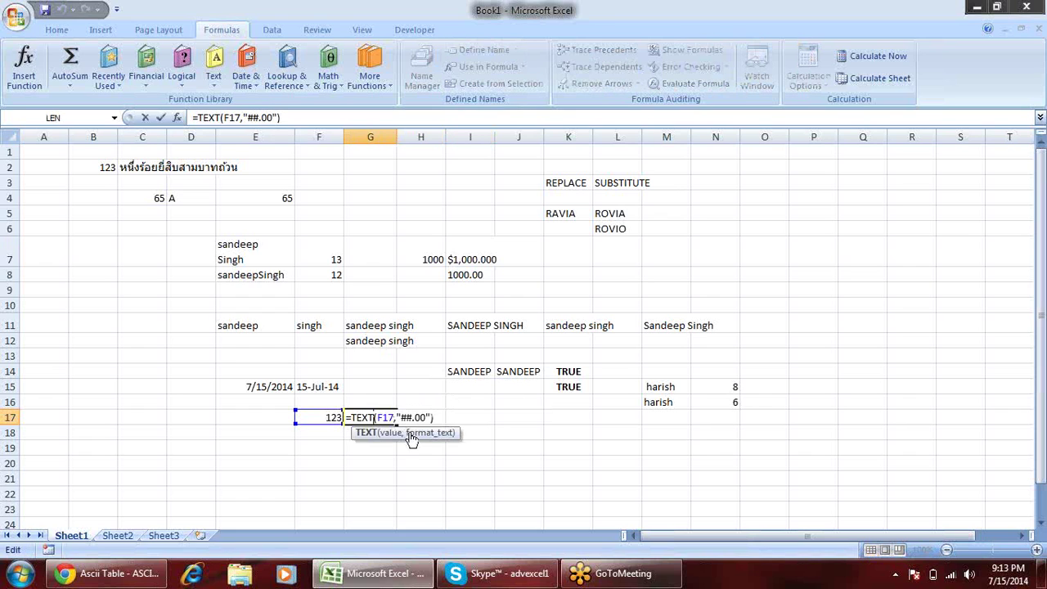
key(Return)
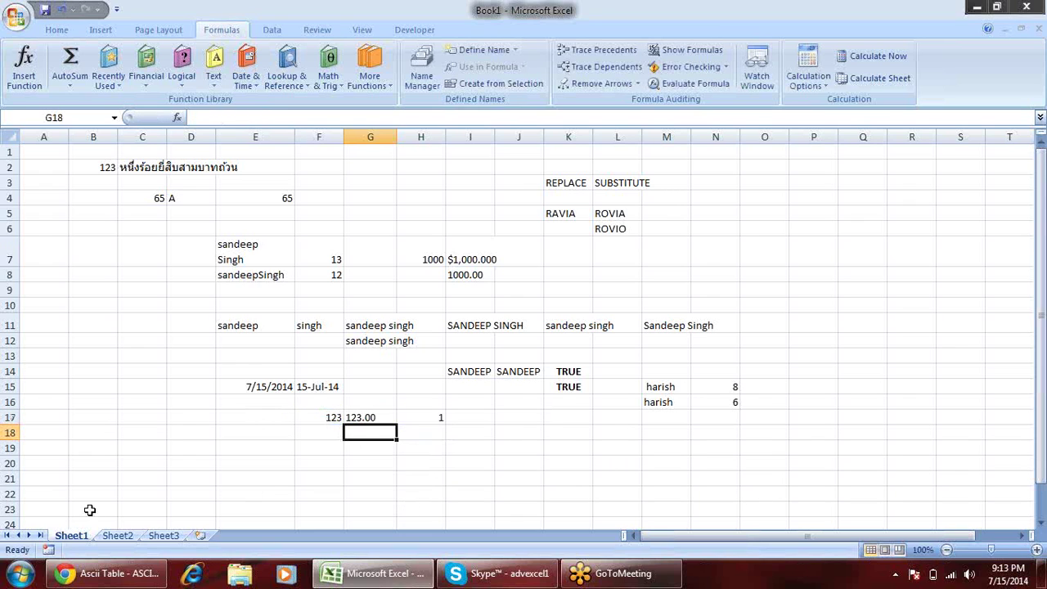
click(367, 405)
click(375, 420)
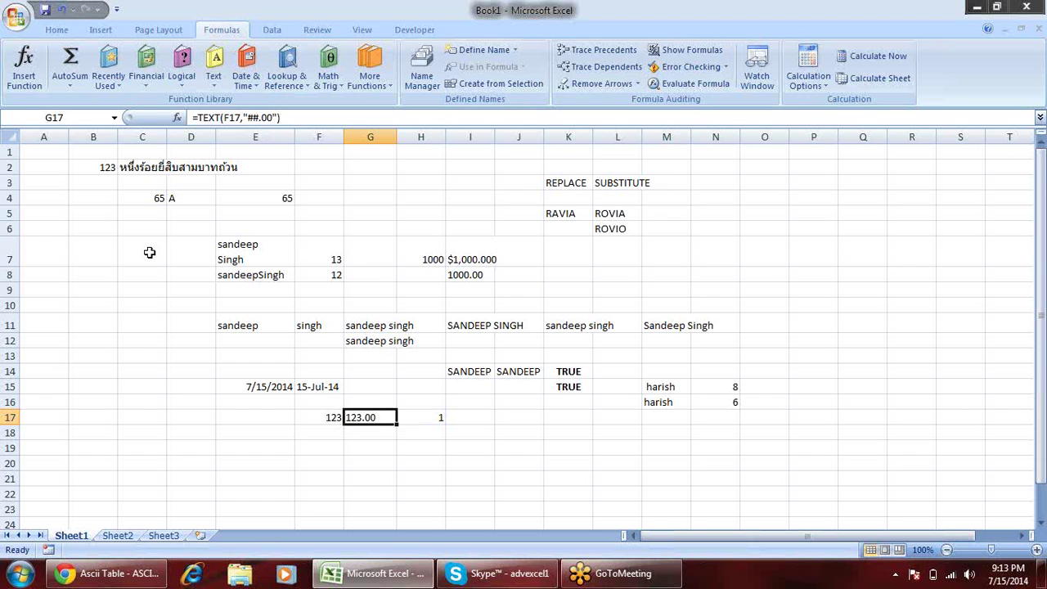
Step: Enter =VALUE(G17) in G18, returning the number 123, and review it
key(Right)
key(Down)
key(Left)
text(=vla)
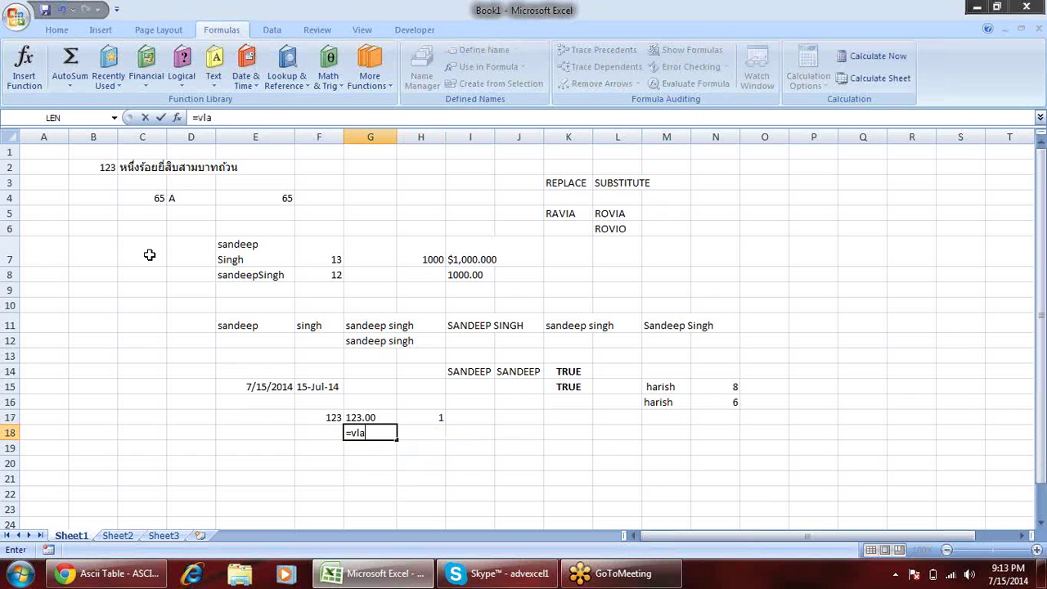
key(BackSpace)
key(BackSpace)
text(a)
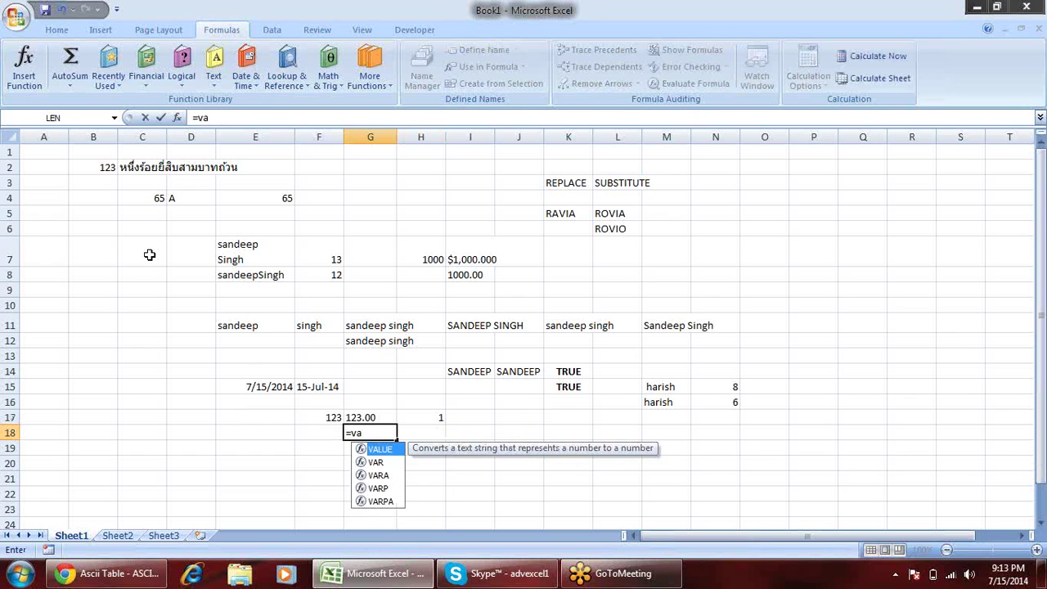
key(Tab)
key(Up)
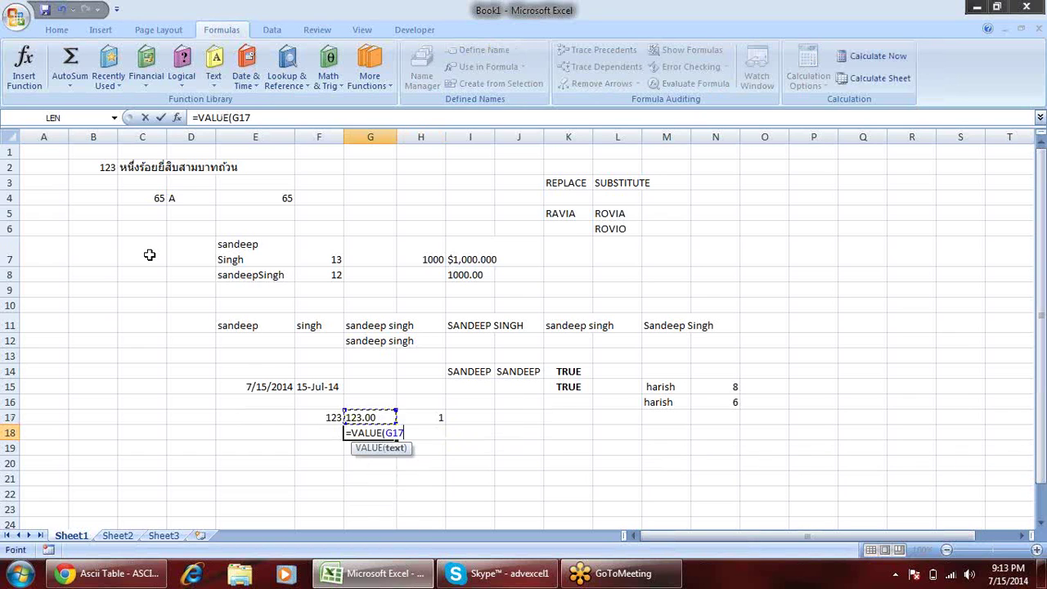
text())
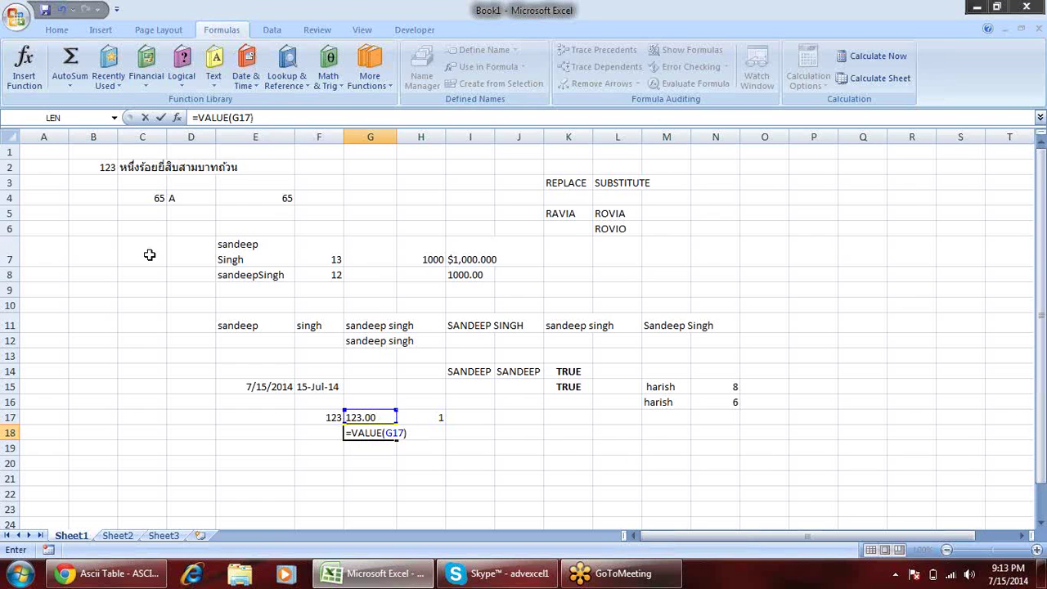
key(Return)
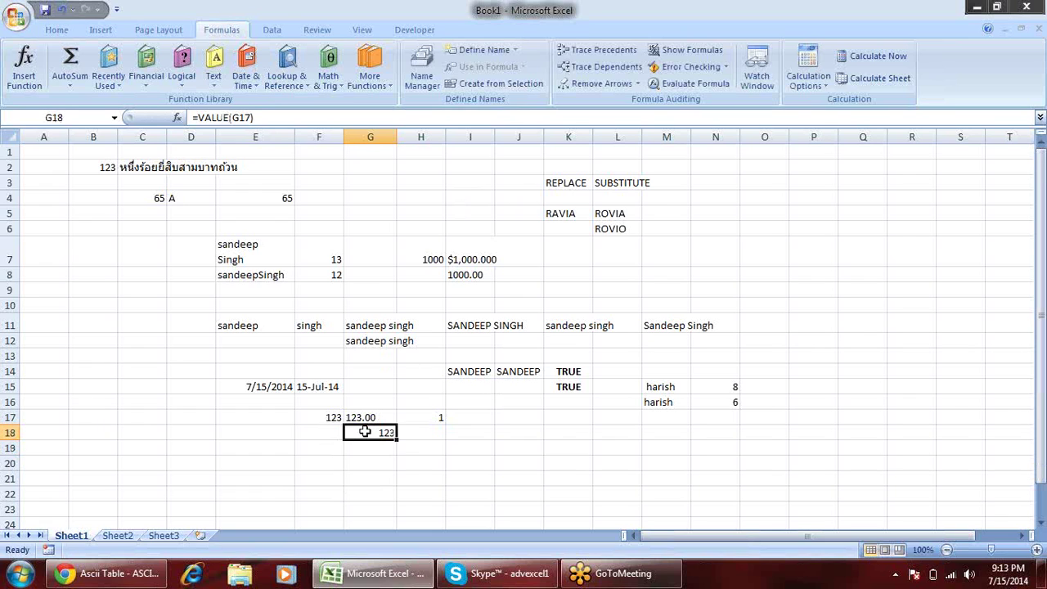
double_click(366, 432)
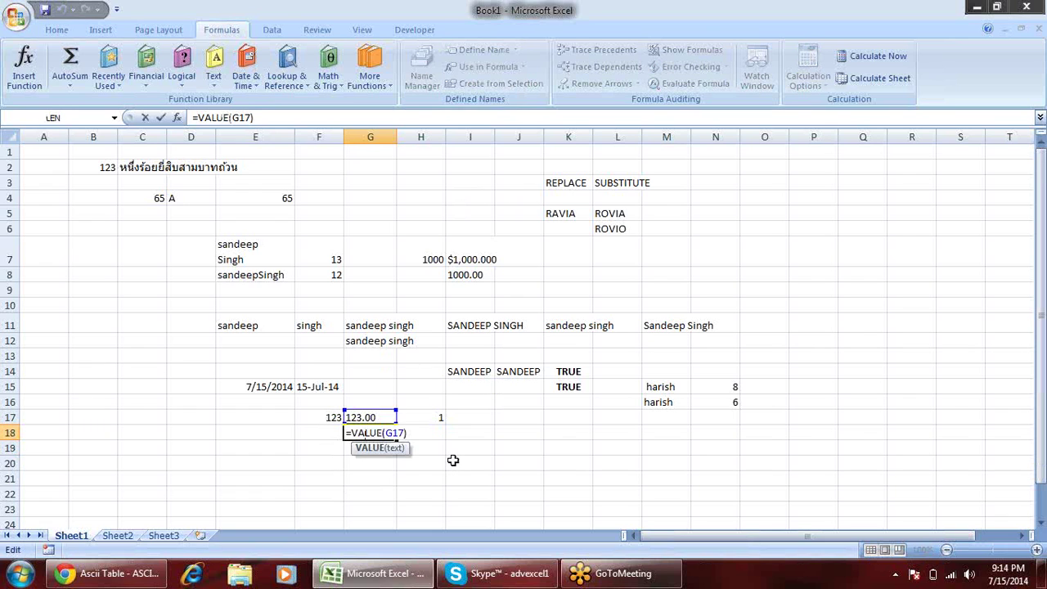
key(Return)
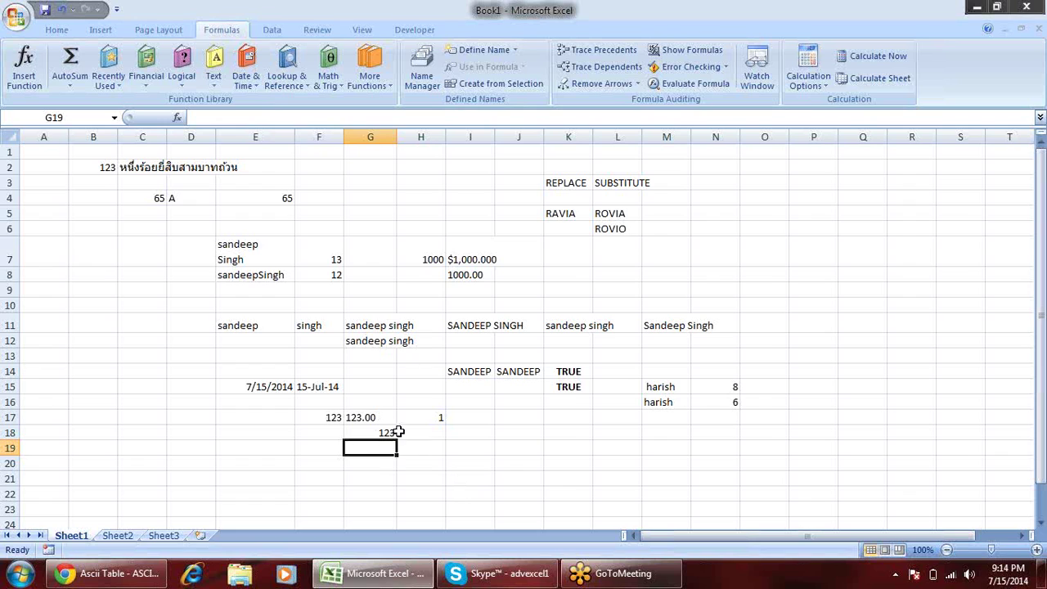
Step: Browse the Text function list on the Formulas ribbon once more
click(426, 431)
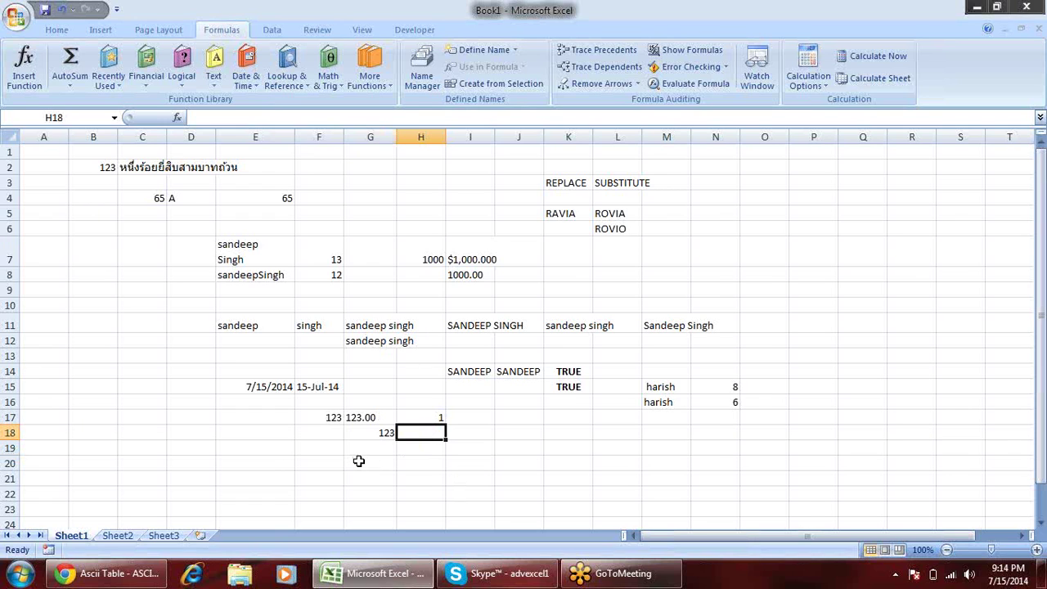
click(213, 69)
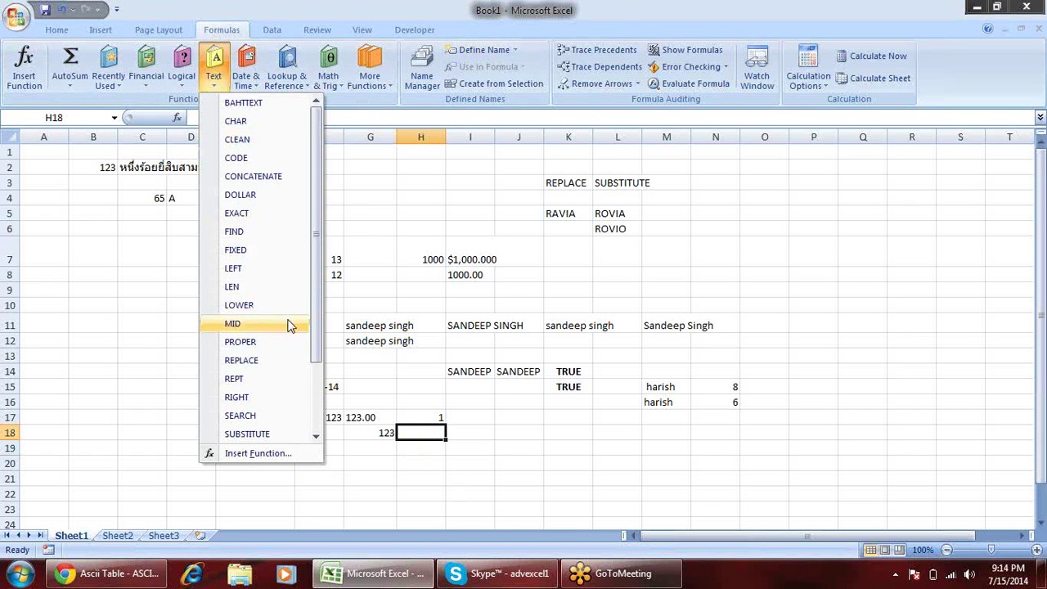
drag(323, 292, 318, 396)
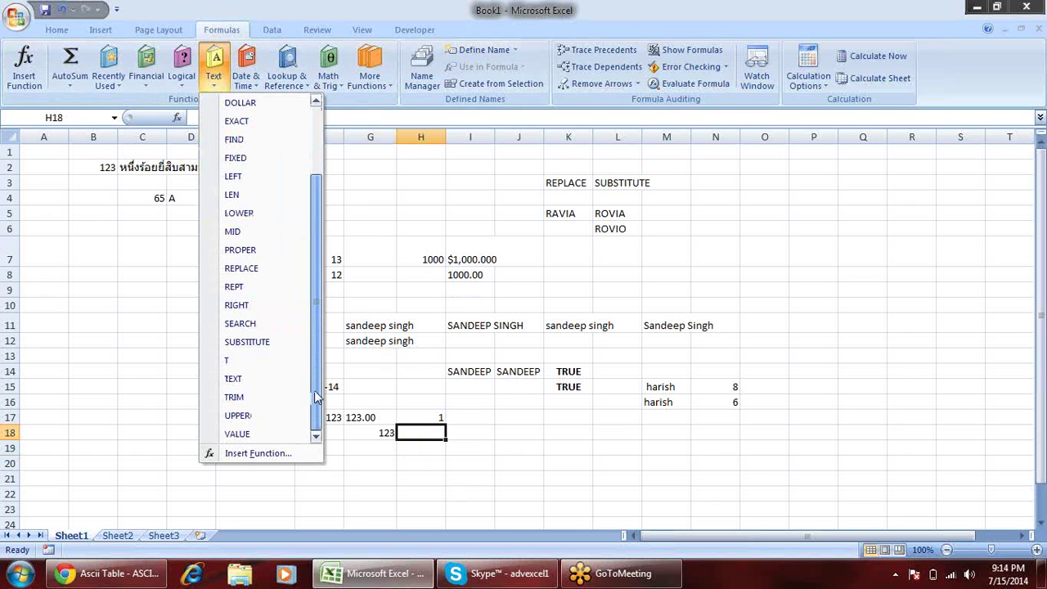
click(851, 304)
Step: Type 1232, sdf, 343, dfdsf, 4343, fdfd and 34 down P7:P13
click(814, 254)
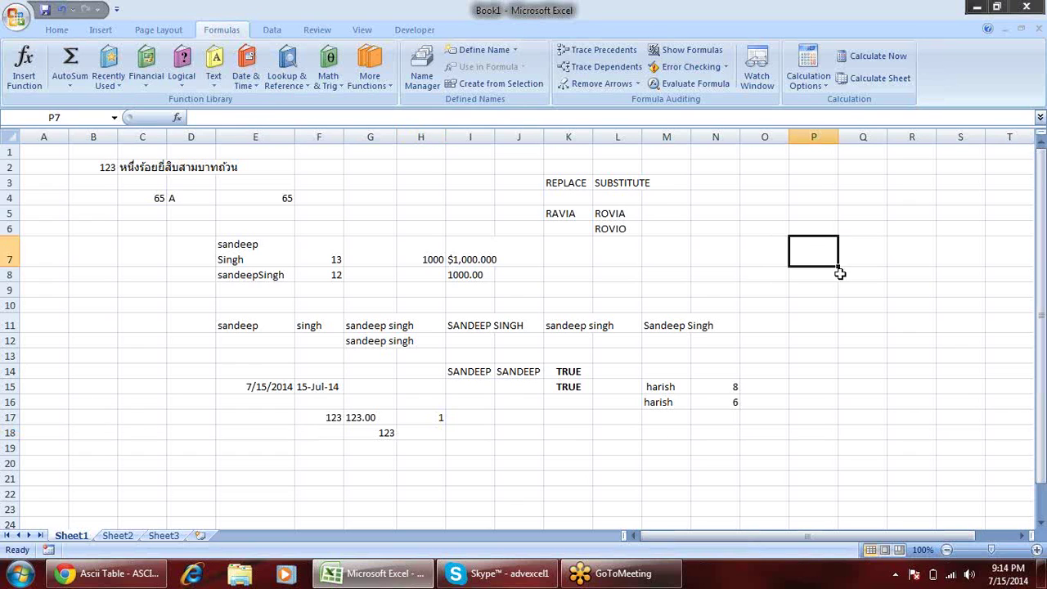
text(1232)
key(Return)
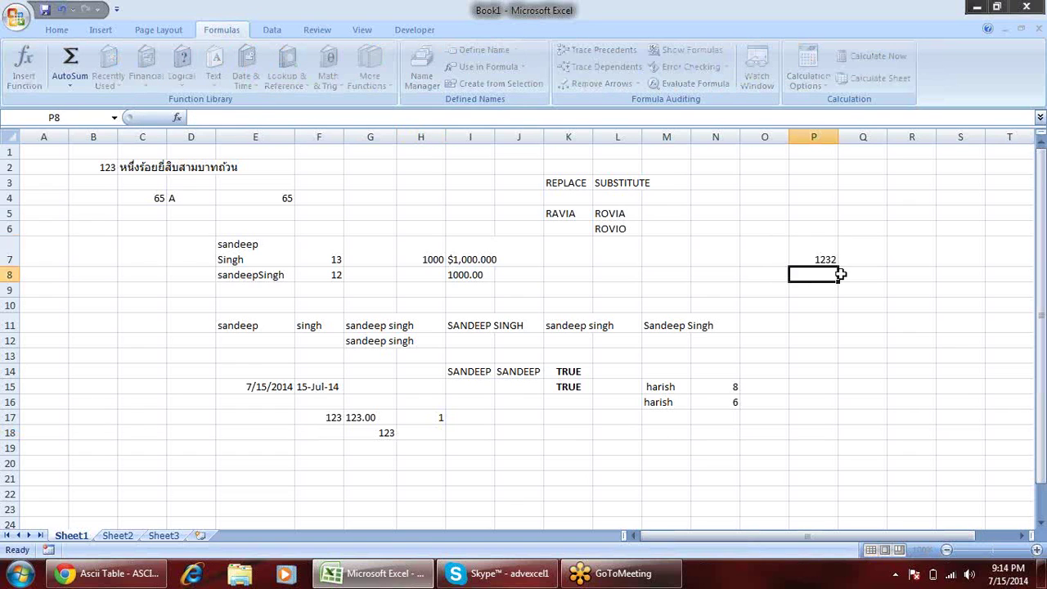
text(sdf)
key(Return)
text(343)
key(Return)
text(dfdsf)
key(Return)
text(4343)
key(Return)
text(fdfd)
key(Return)
text(34)
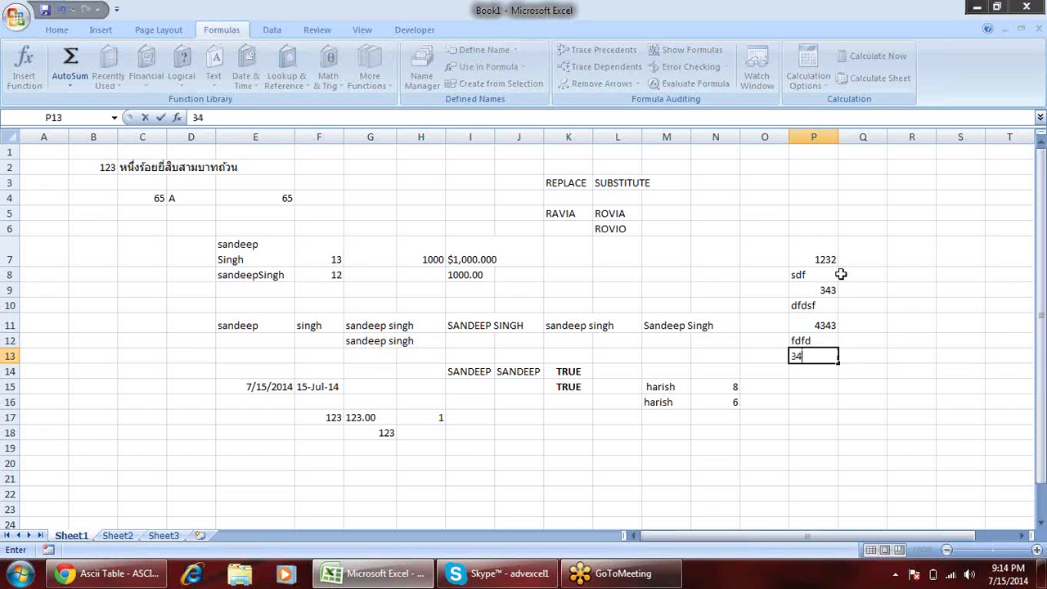
key(Return)
Step: Add borders around the P7:P13 entries
drag(821, 244, 829, 353)
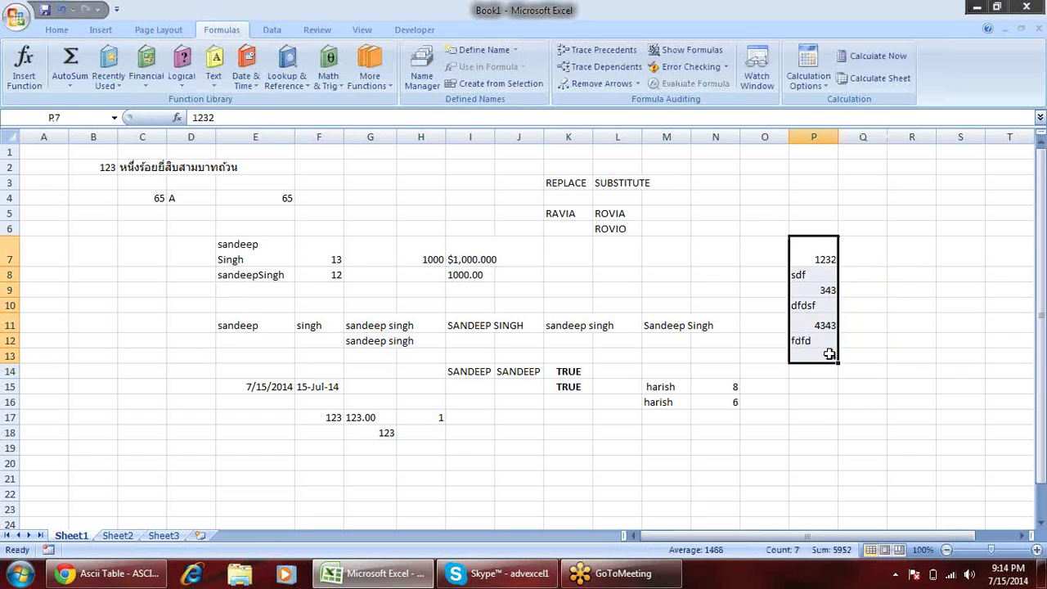
key(alt)
key(h)
key(c)
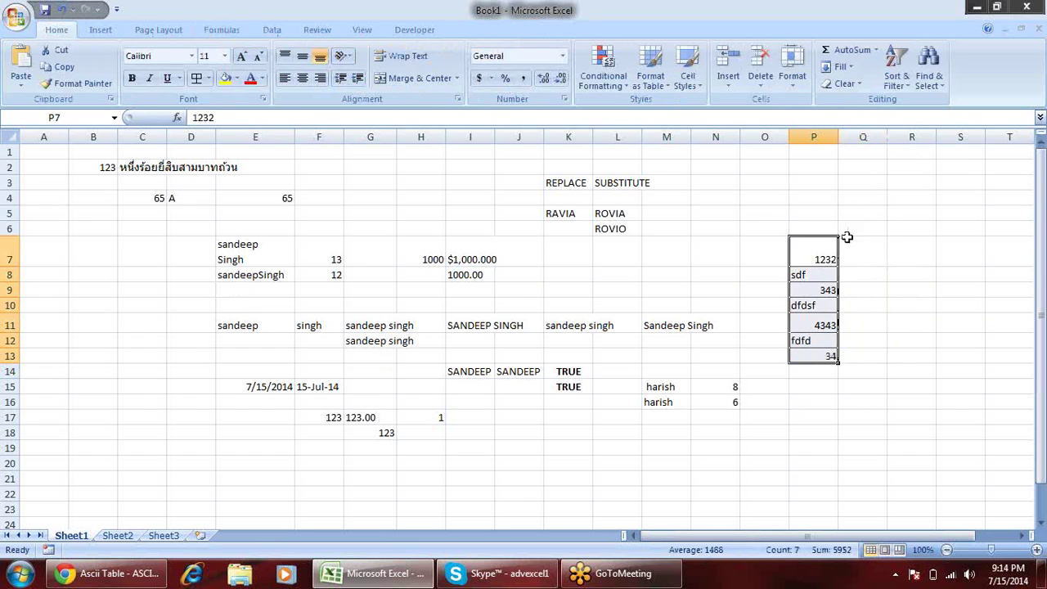
click(849, 257)
Step: Enter =N(P7) in Q7 and fill it down to Q13
text(=N)
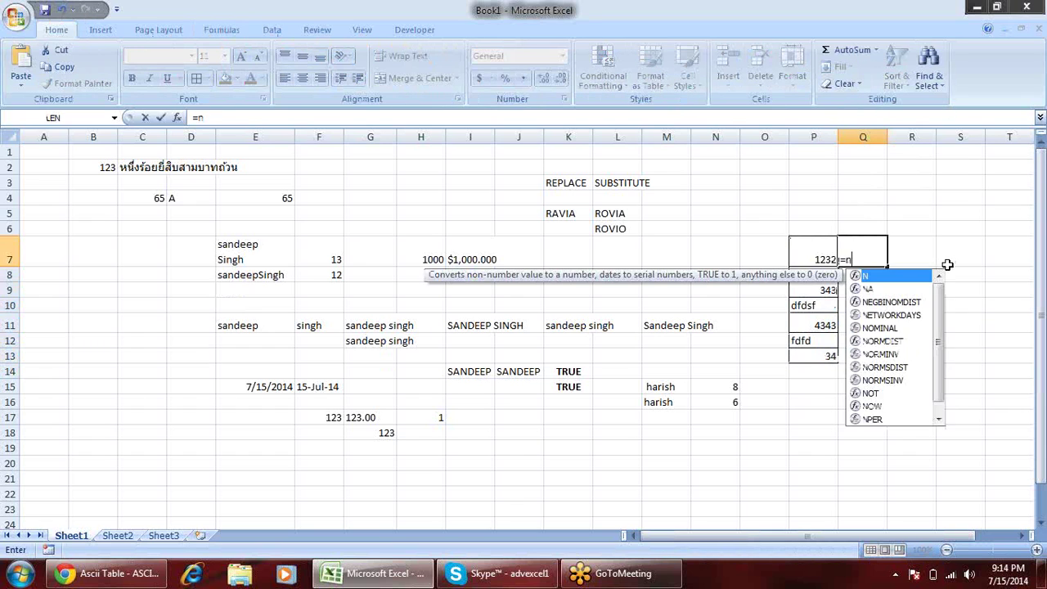
text(()
key(Left)
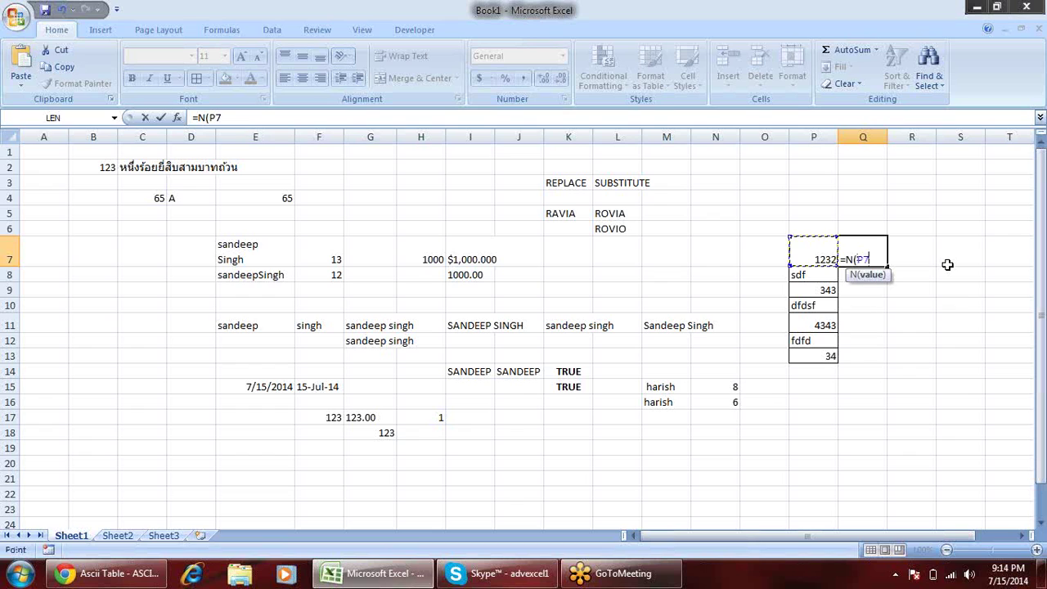
key(Return)
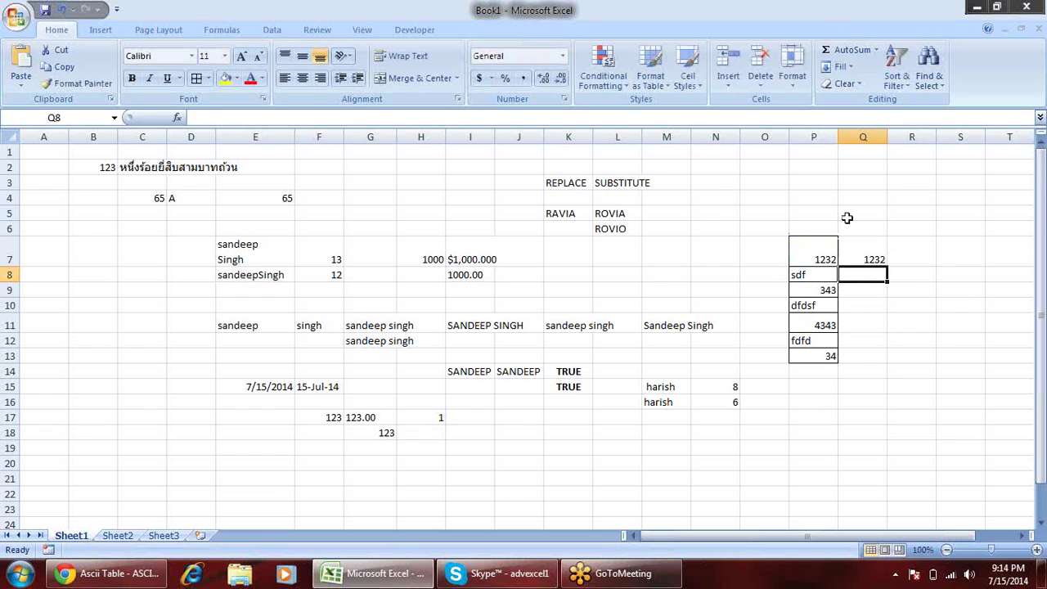
click(850, 257)
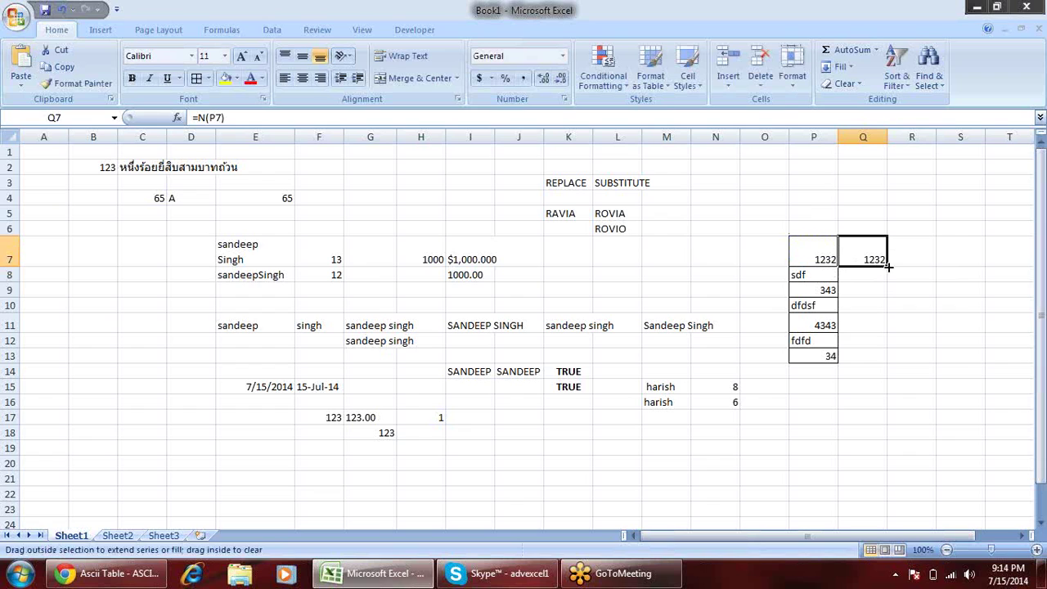
drag(888, 266, 870, 360)
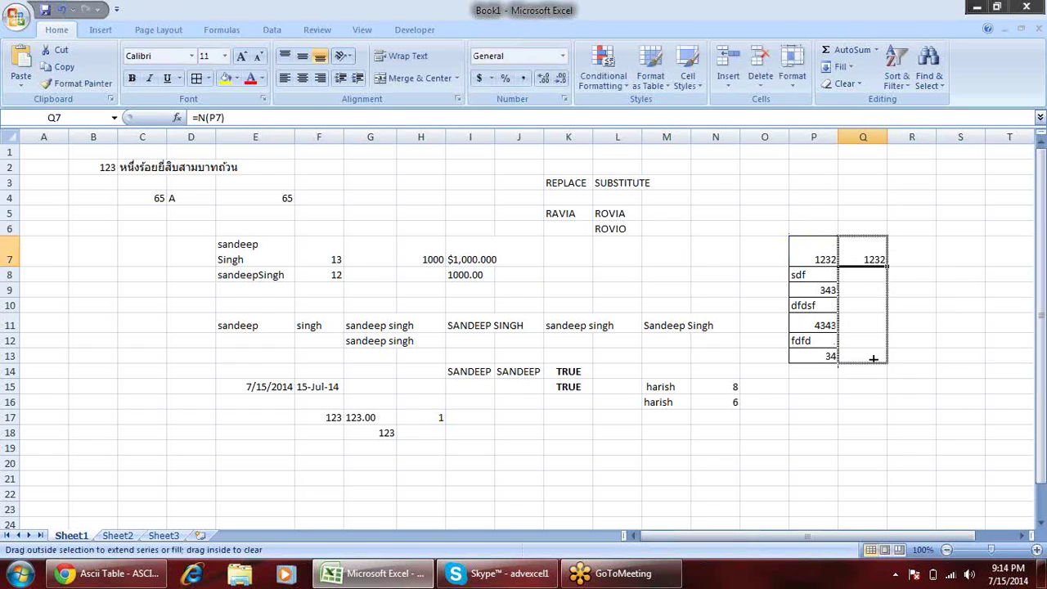
click(884, 275)
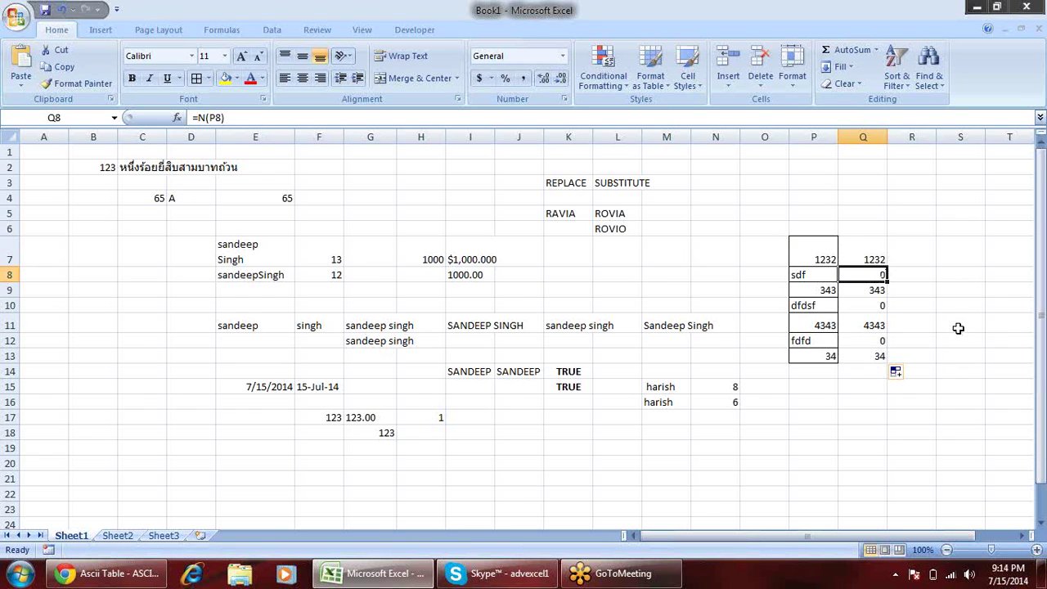
Step: Enter =T(P7) in R7, fill it down to R13, and check the results
click(913, 256)
text(=t)
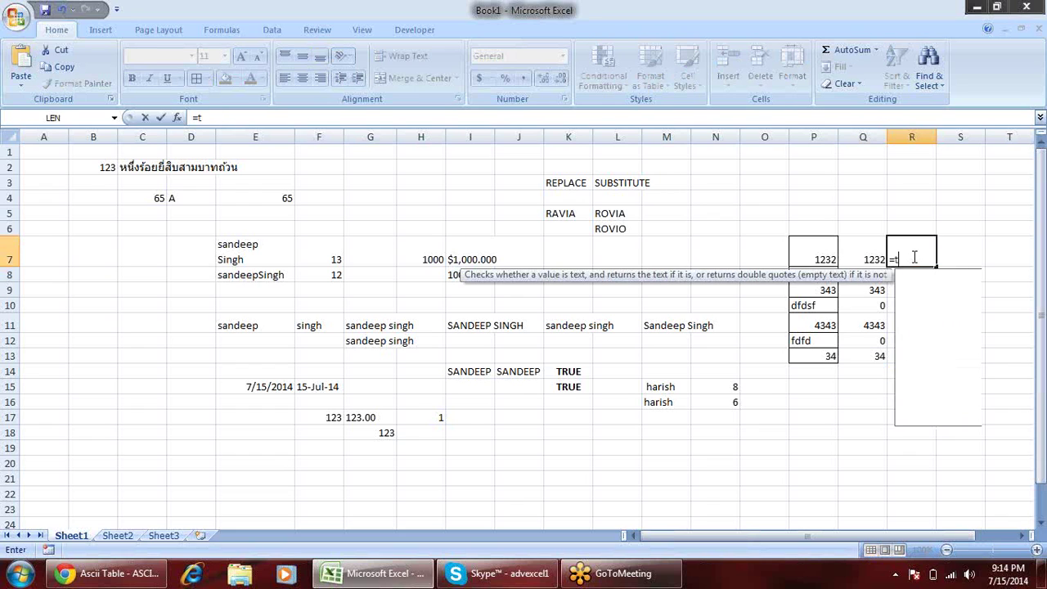
text(()
click(827, 255)
key(Return)
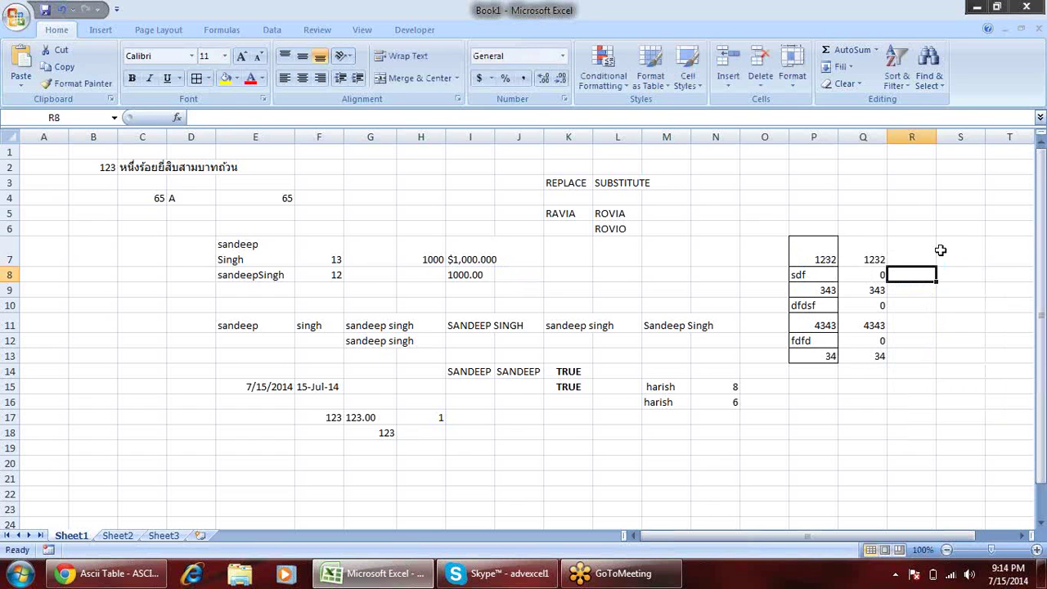
click(920, 249)
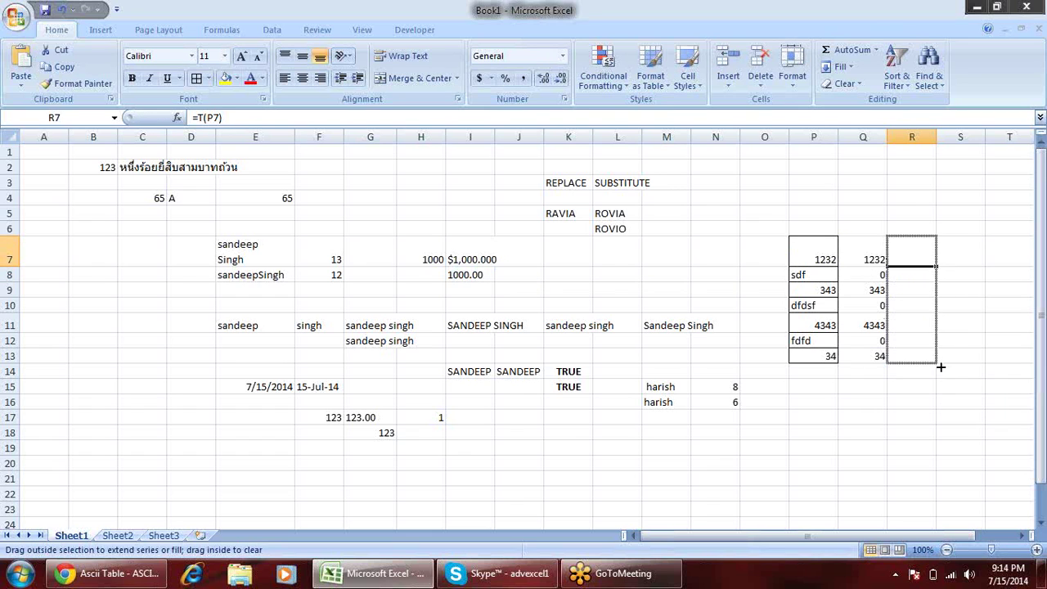
drag(937, 267, 938, 360)
click(924, 290)
click(921, 325)
click(914, 356)
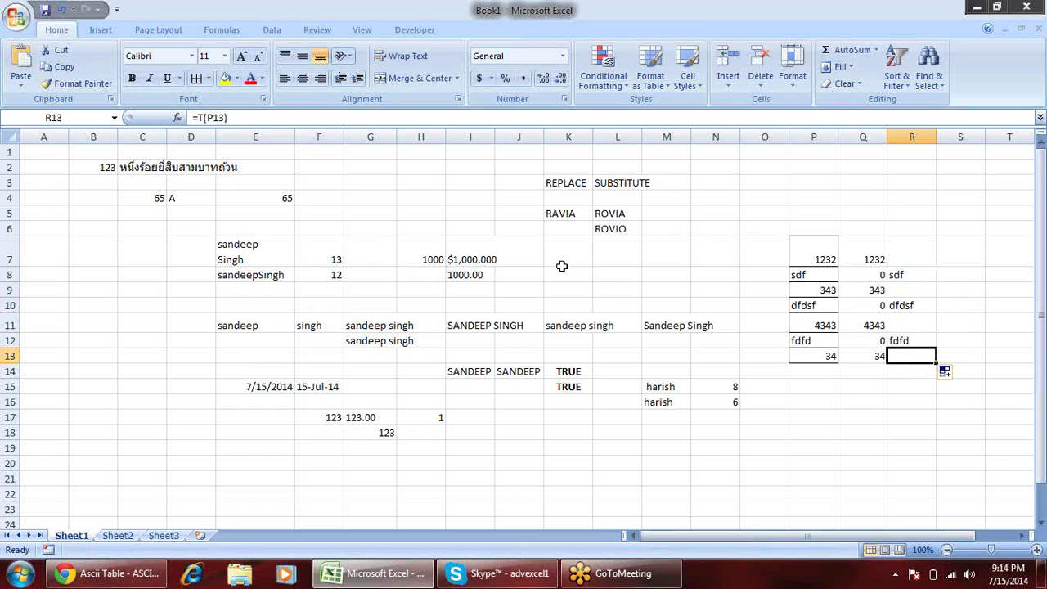
Step: On Sheet2, type brijesh in C3
click(121, 536)
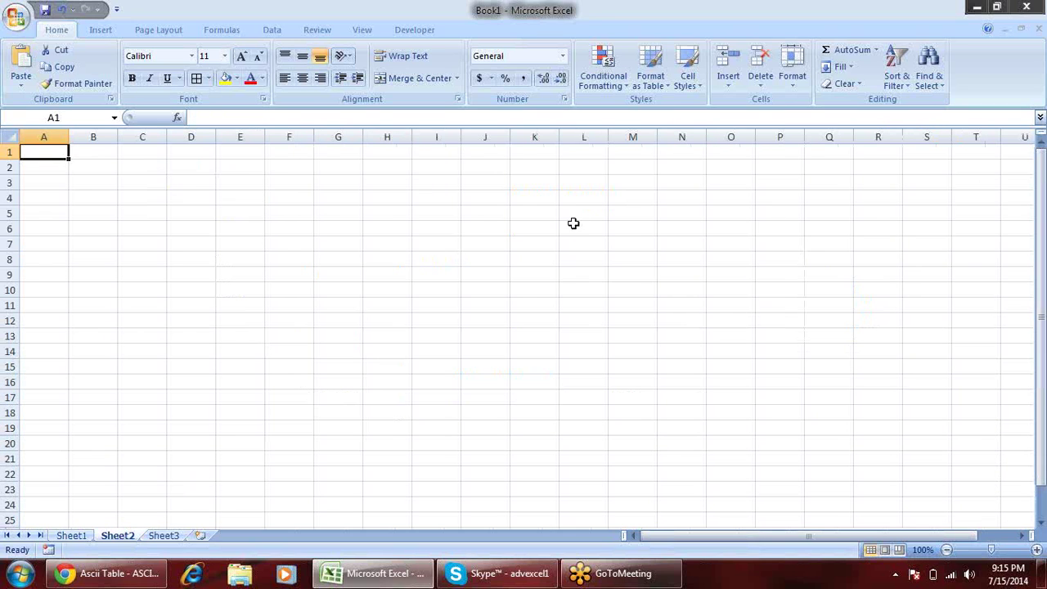
click(243, 169)
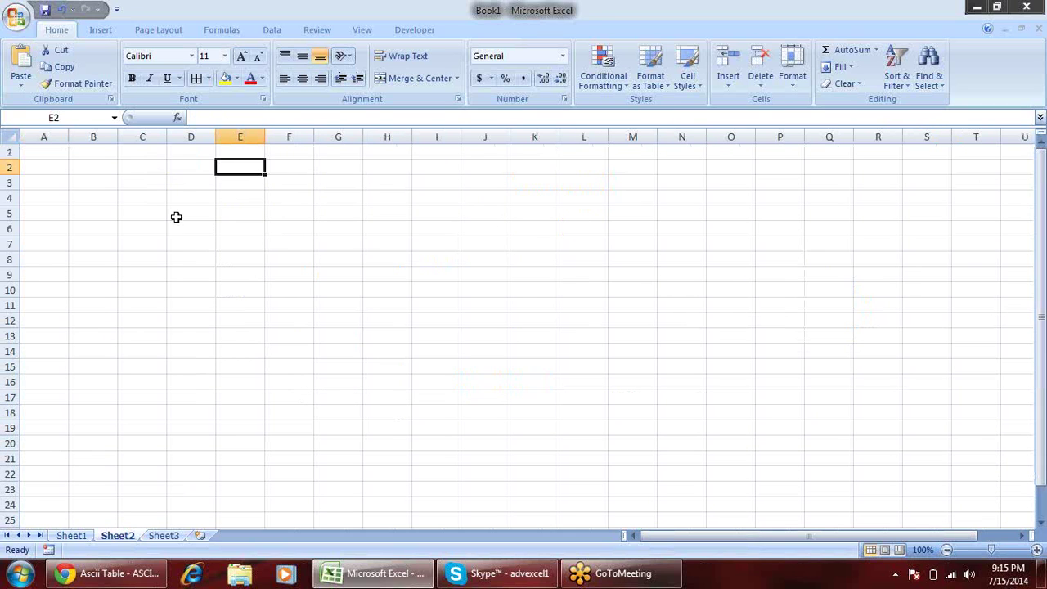
click(178, 182)
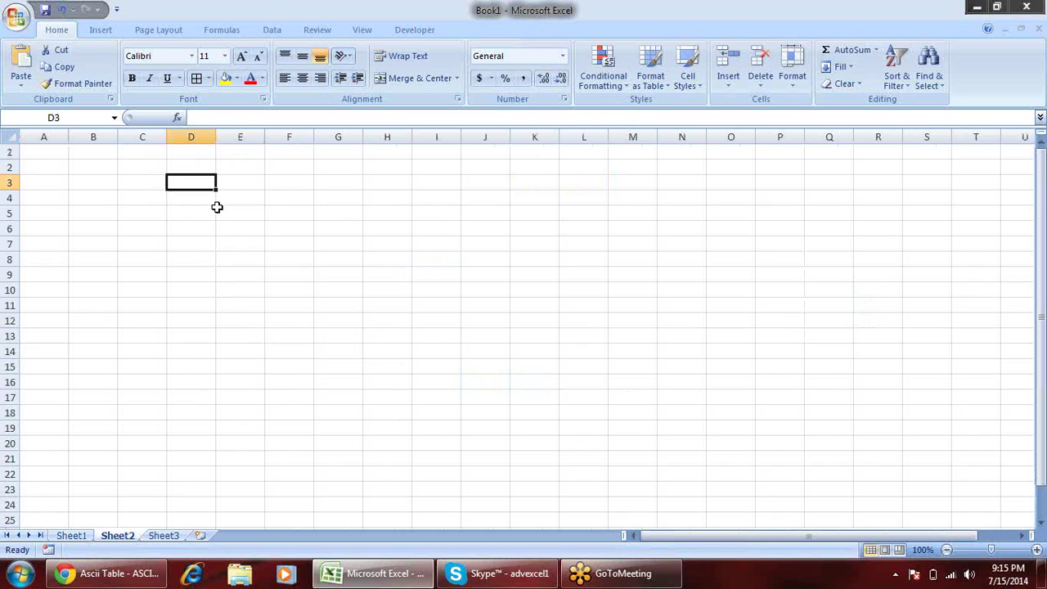
click(155, 178)
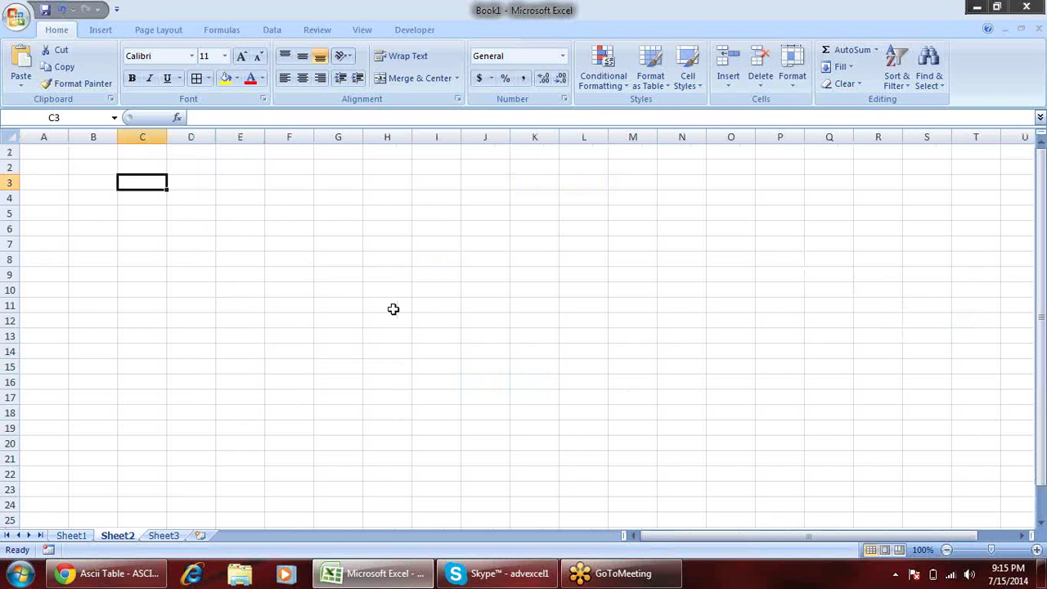
text(brijesh)
key(Return)
Step: Enter =FIND("e",C3) in D3, returning 5
key(Up)
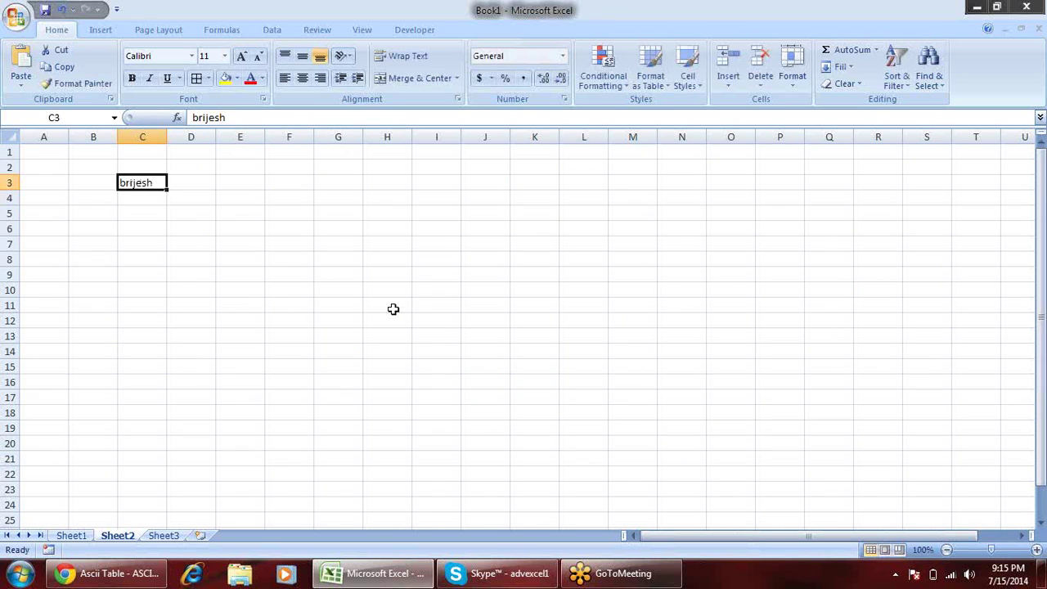
key(Right)
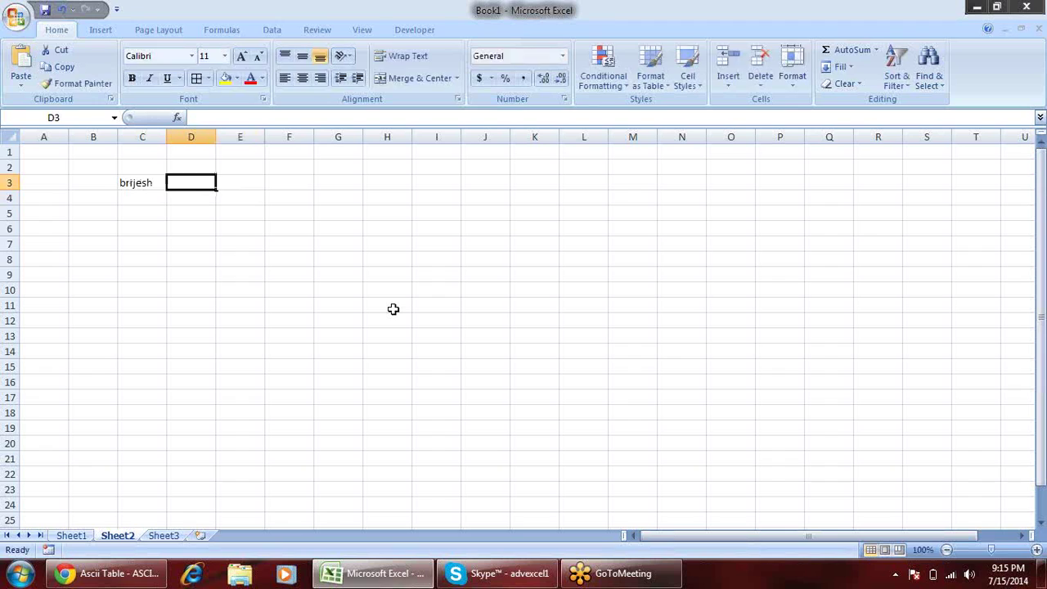
text(=)
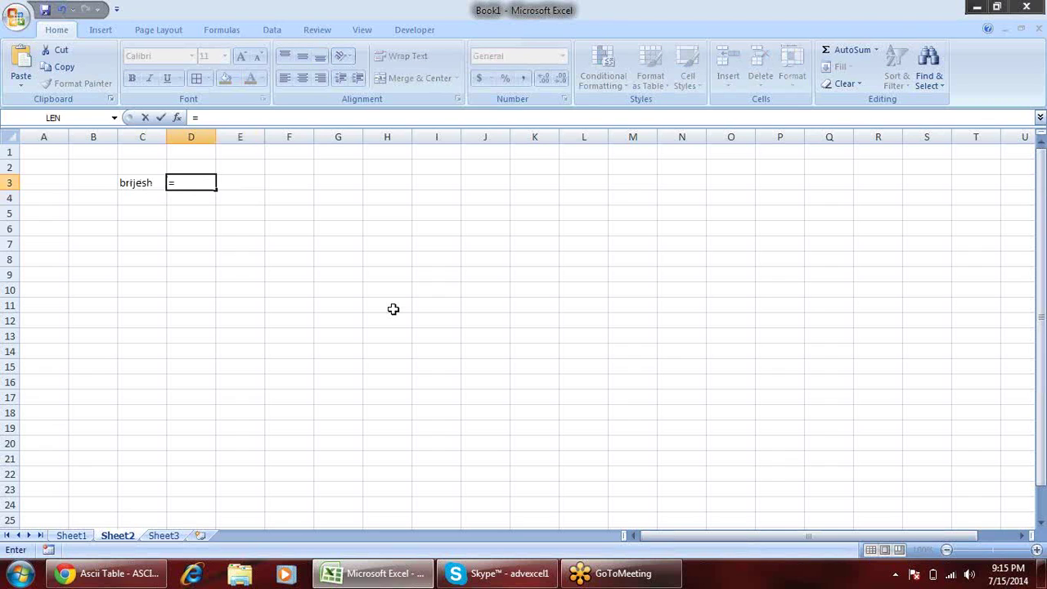
text(fi)
key(Tab)
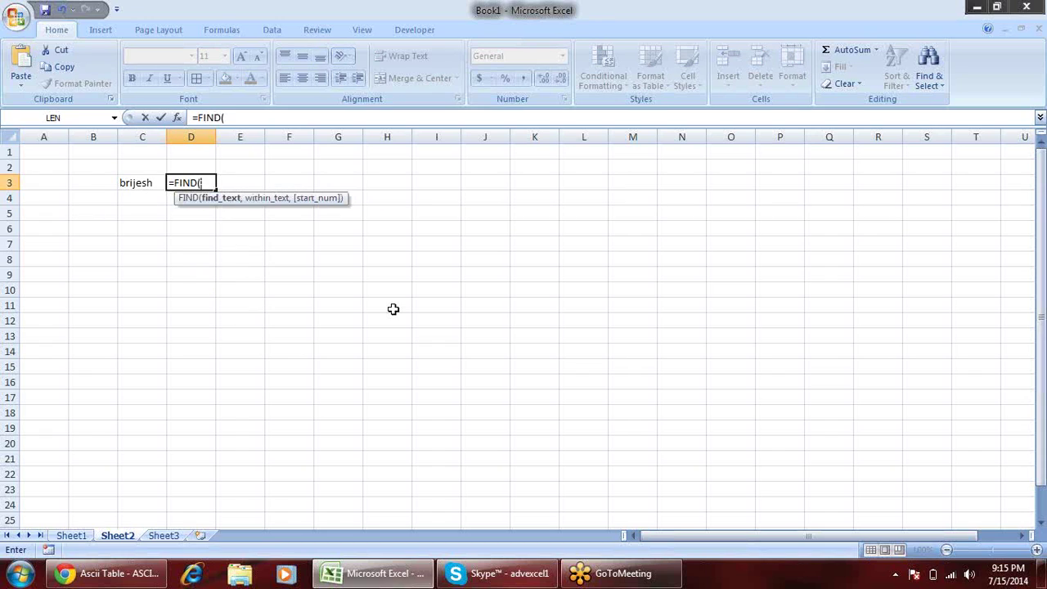
text(e")
text(,)
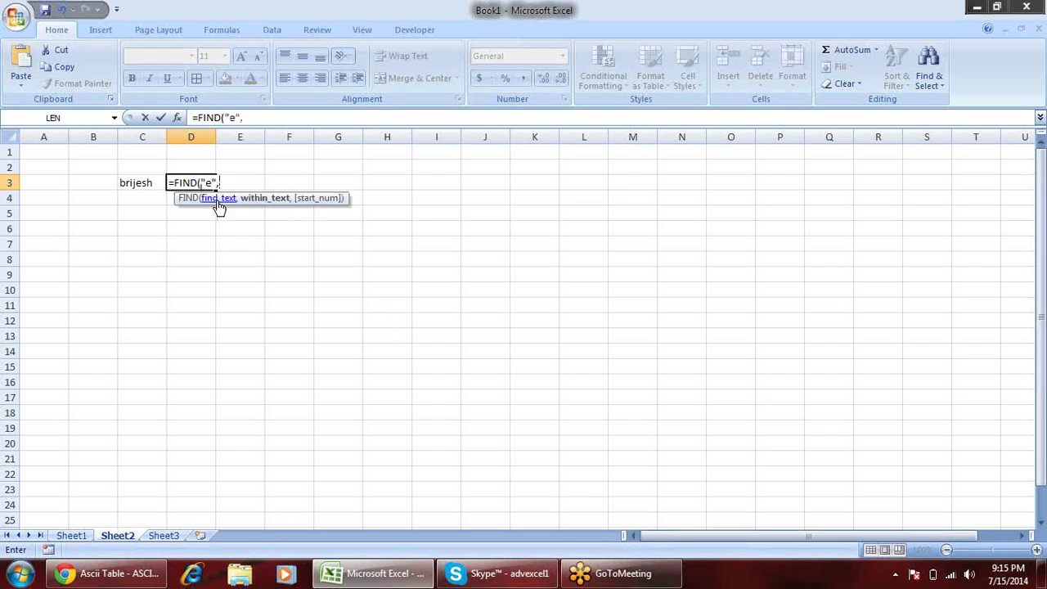
click(146, 183)
text(,)
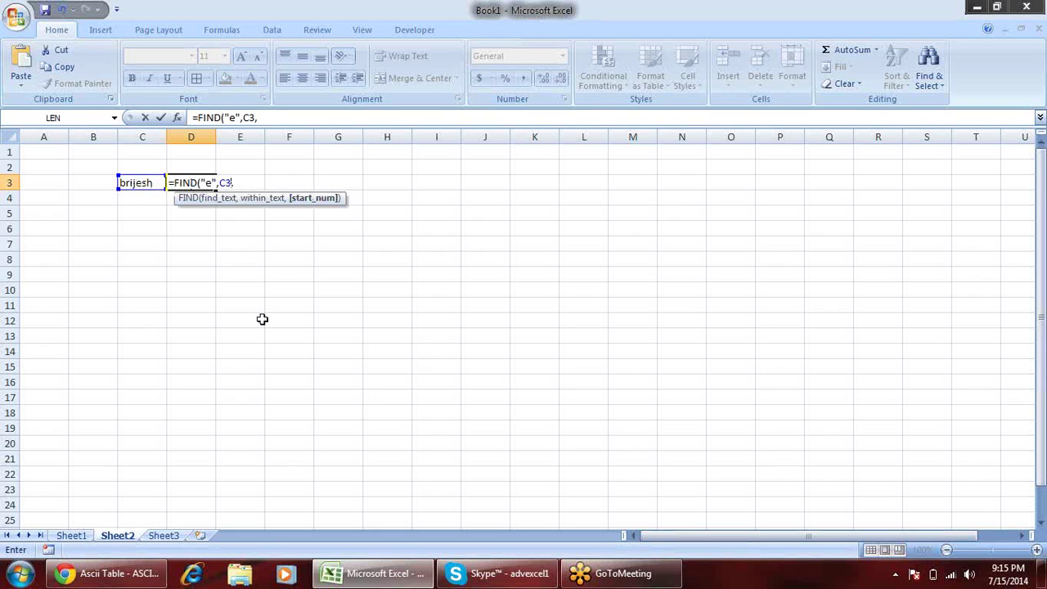
key(BackSpace)
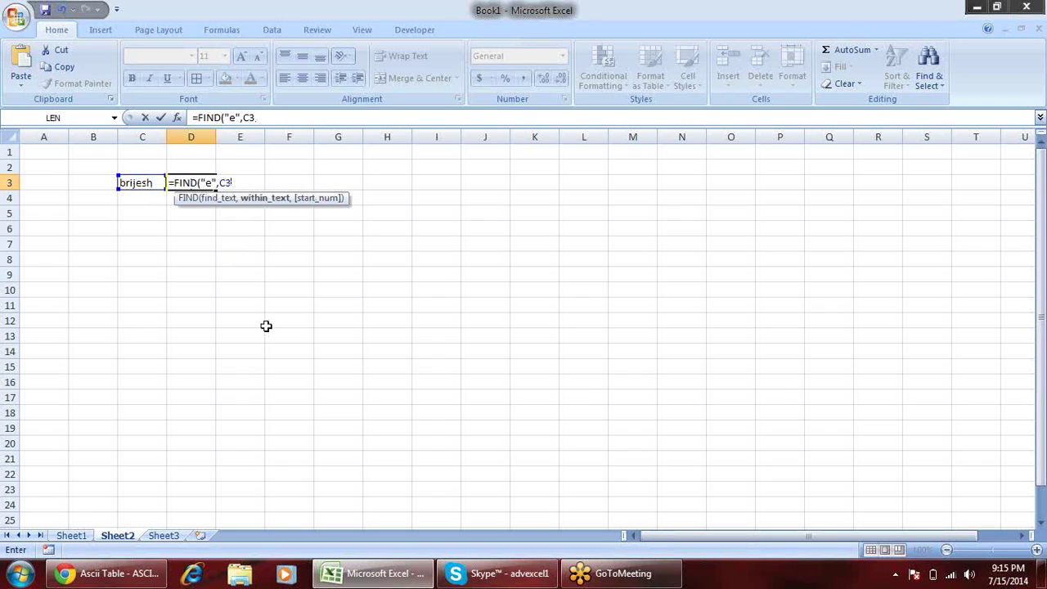
key(Return)
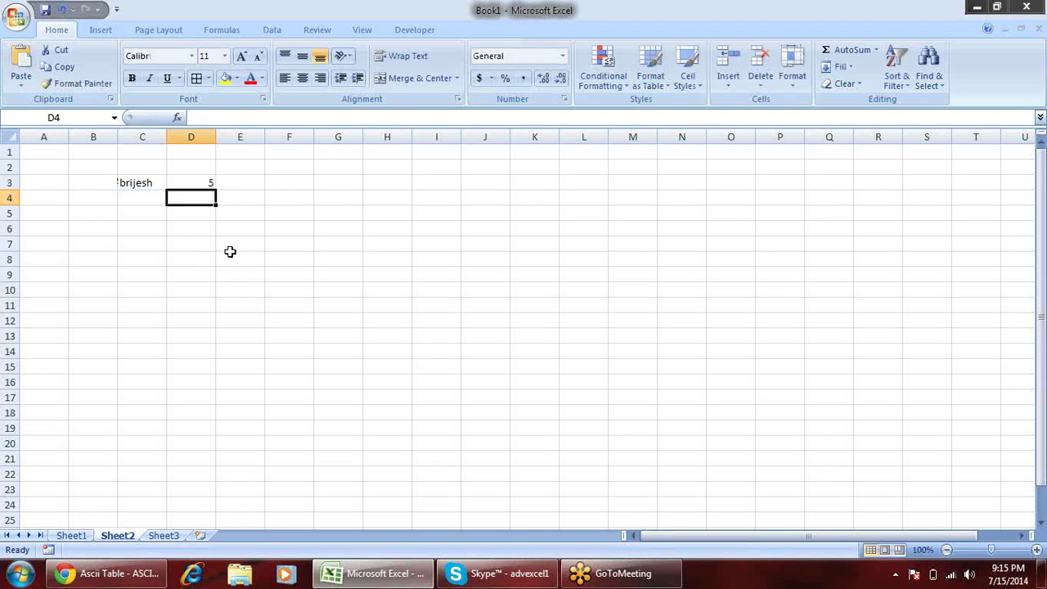
Step: View the FIND help topic from D3's formula, then cancel the edit
click(200, 185)
double_click(199, 184)
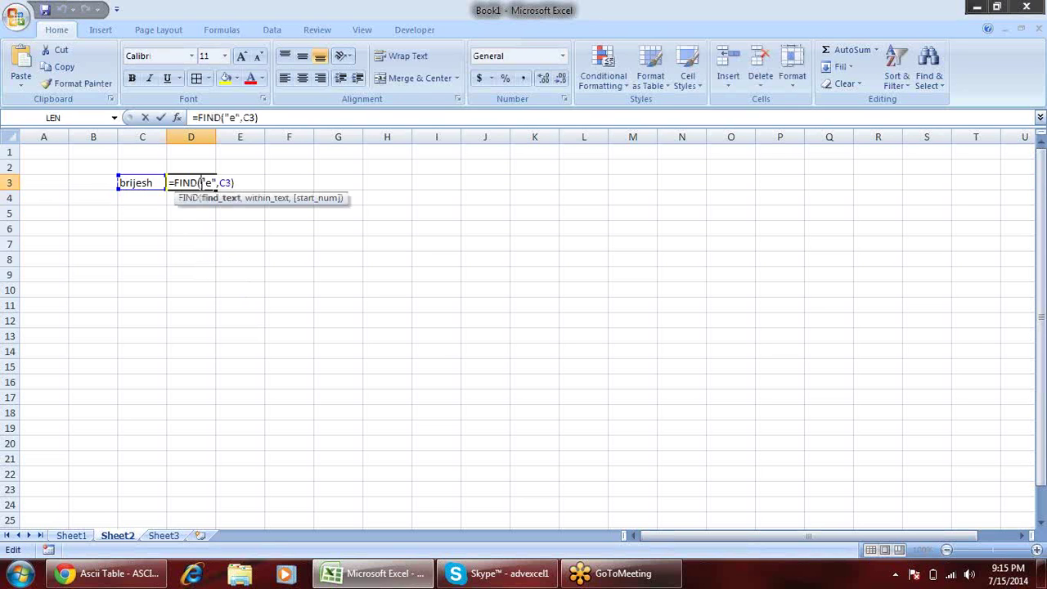
click(190, 199)
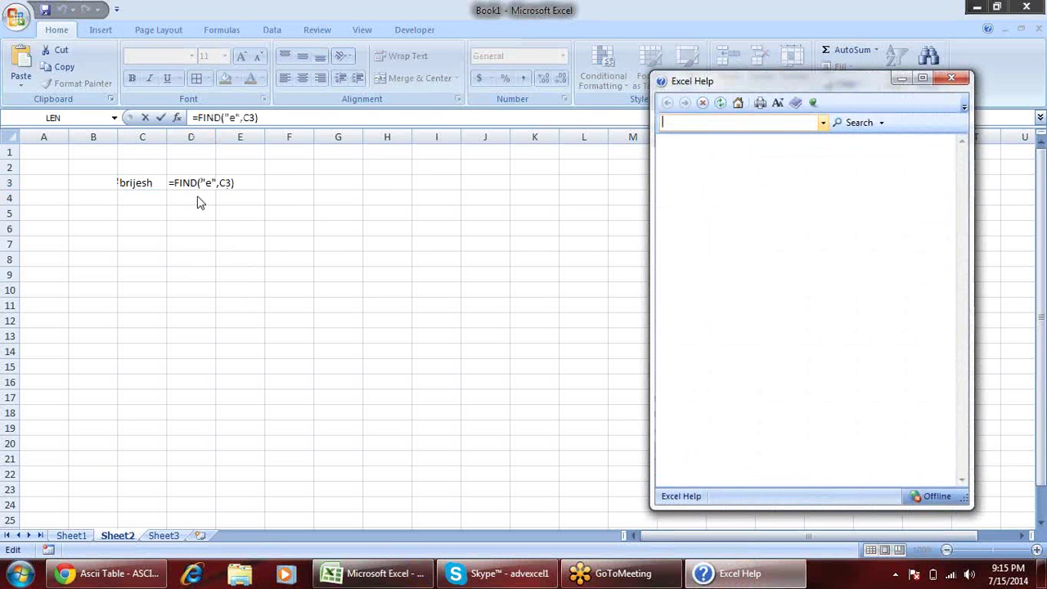
click(952, 78)
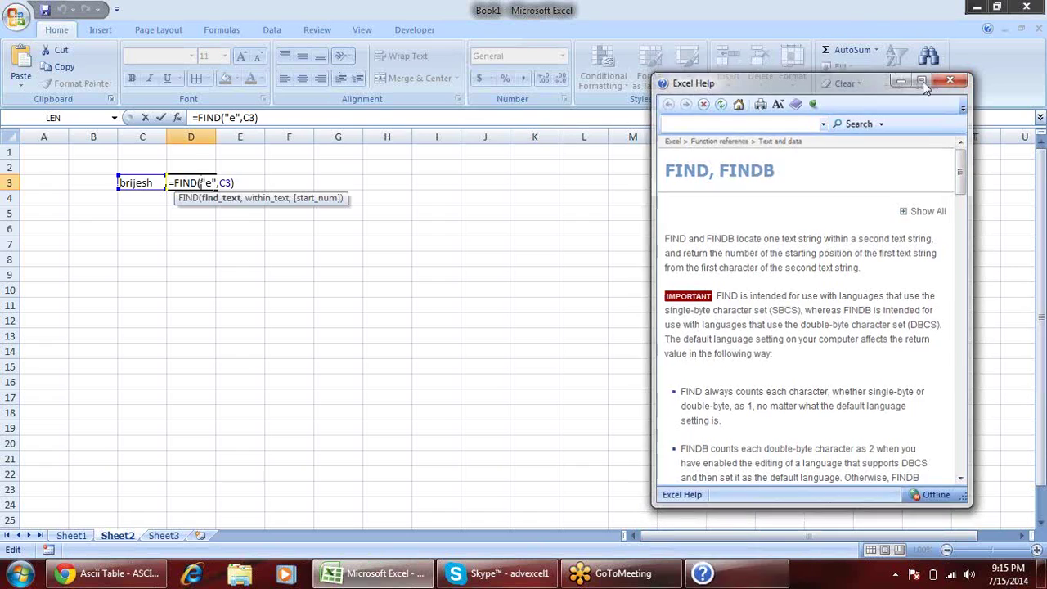
click(208, 230)
key(Escape)
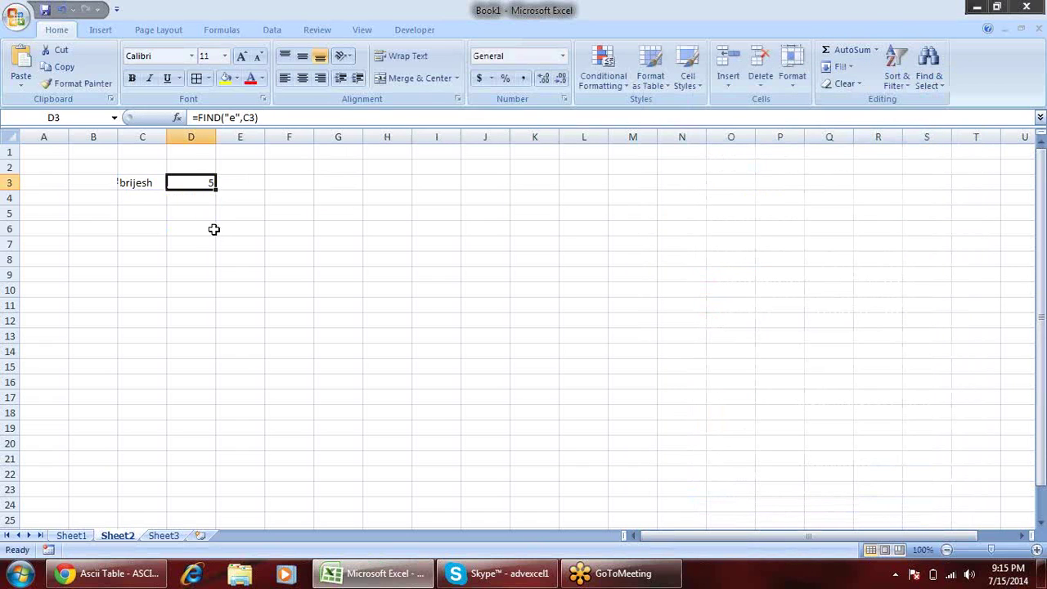
click(202, 200)
Step: Enter =SEARCH("E",C3) in D4, which finds E in brijesh and returns 5
text(=se)
key(Tab)
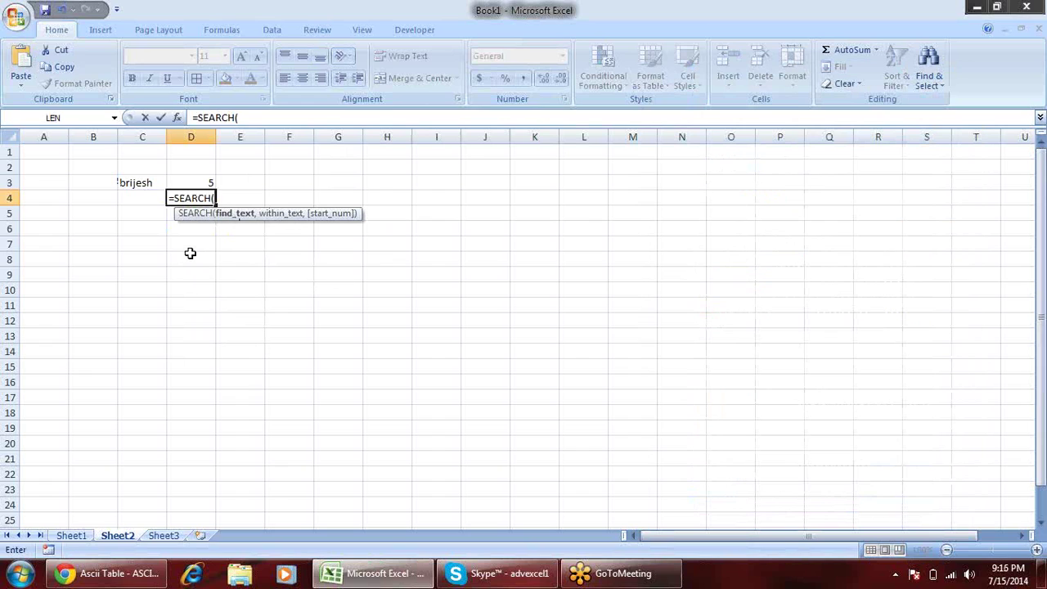
text("E")
text(,)
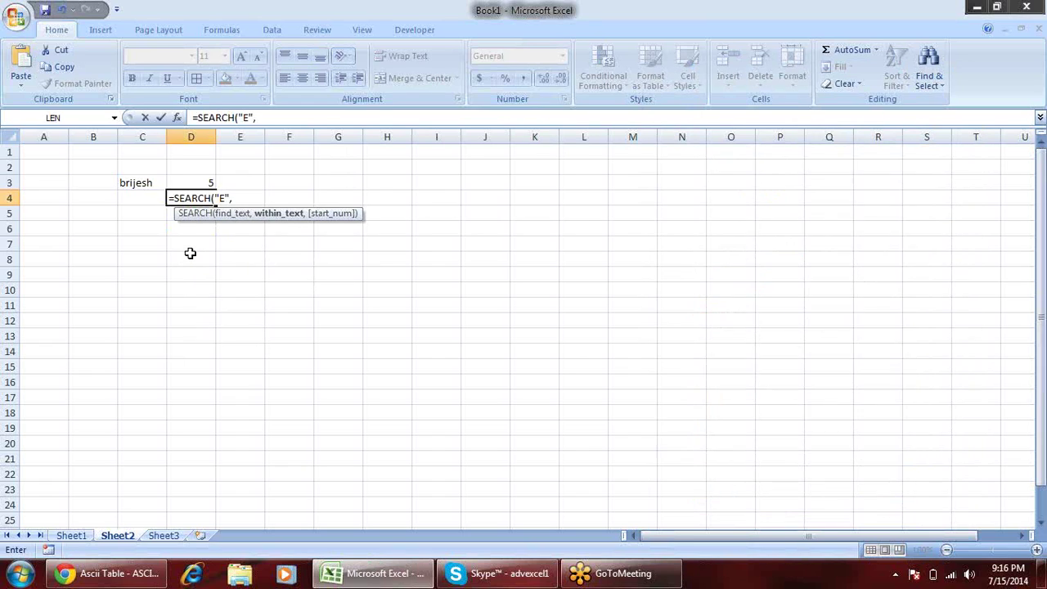
click(147, 183)
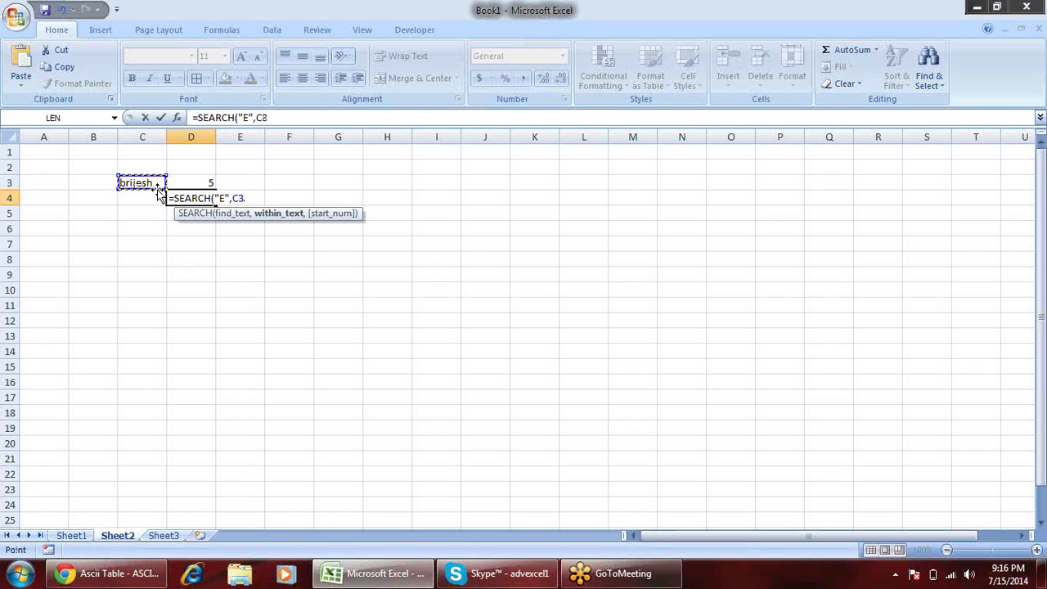
key(Return)
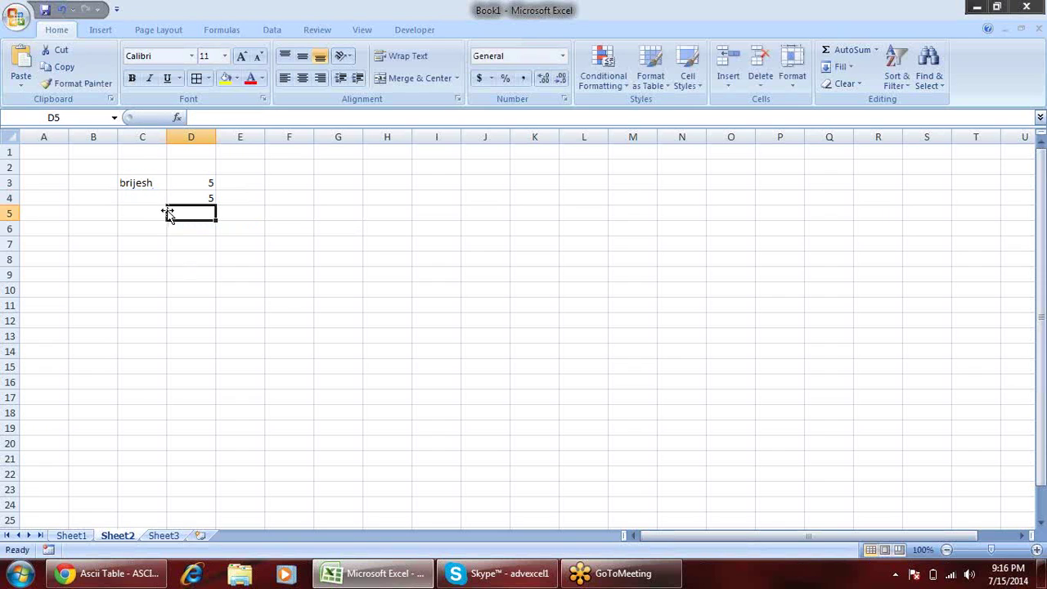
click(183, 199)
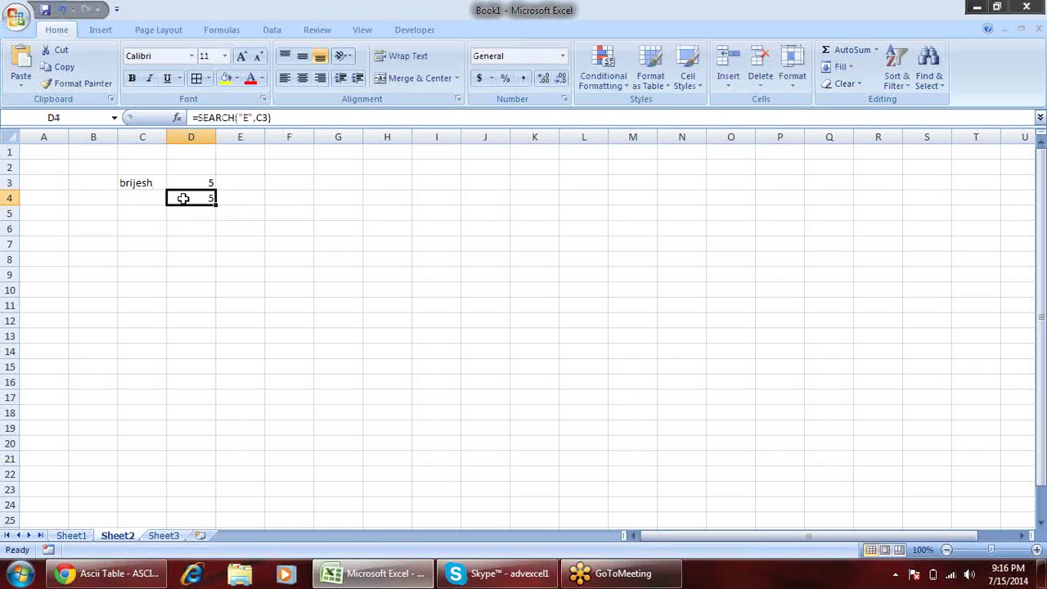
Step: Change D3 to =FIND("E",C3) so it returns #VALUE!, and recheck the SEARCH formula
click(210, 181)
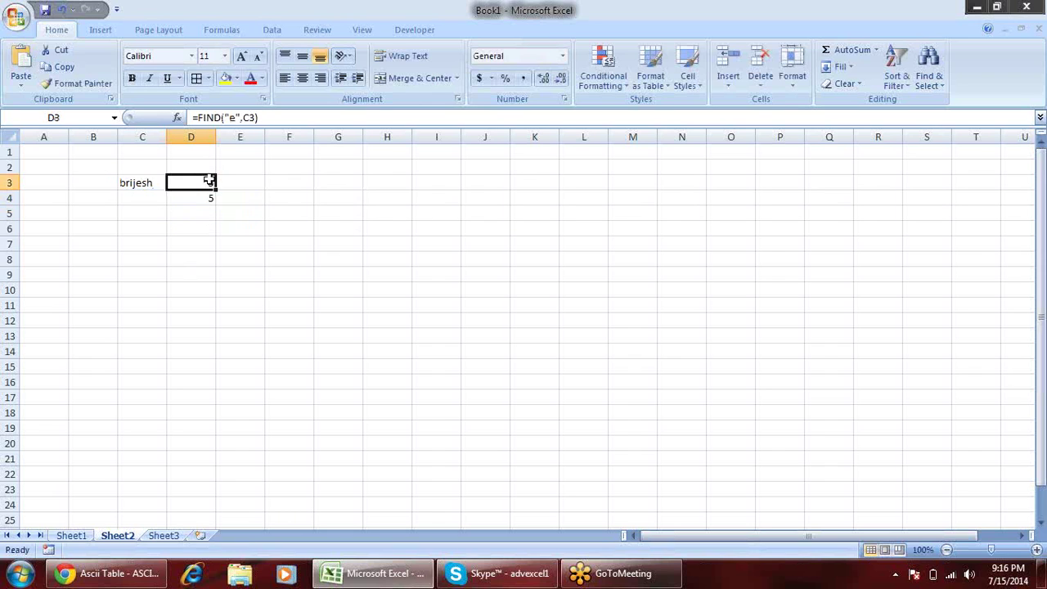
click(208, 198)
double_click(202, 183)
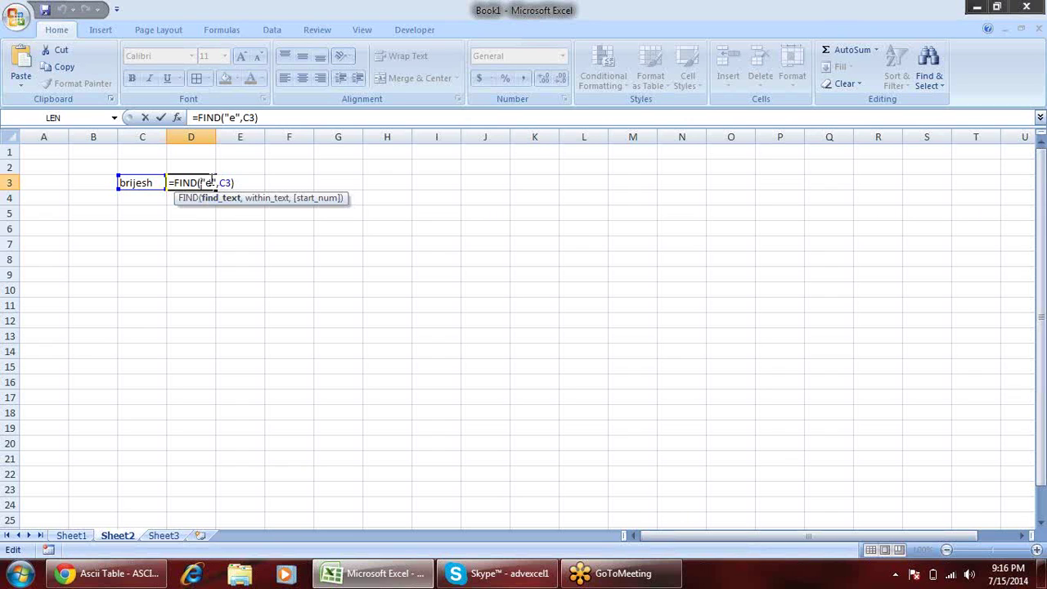
key(BackSpace)
text(E)
key(Return)
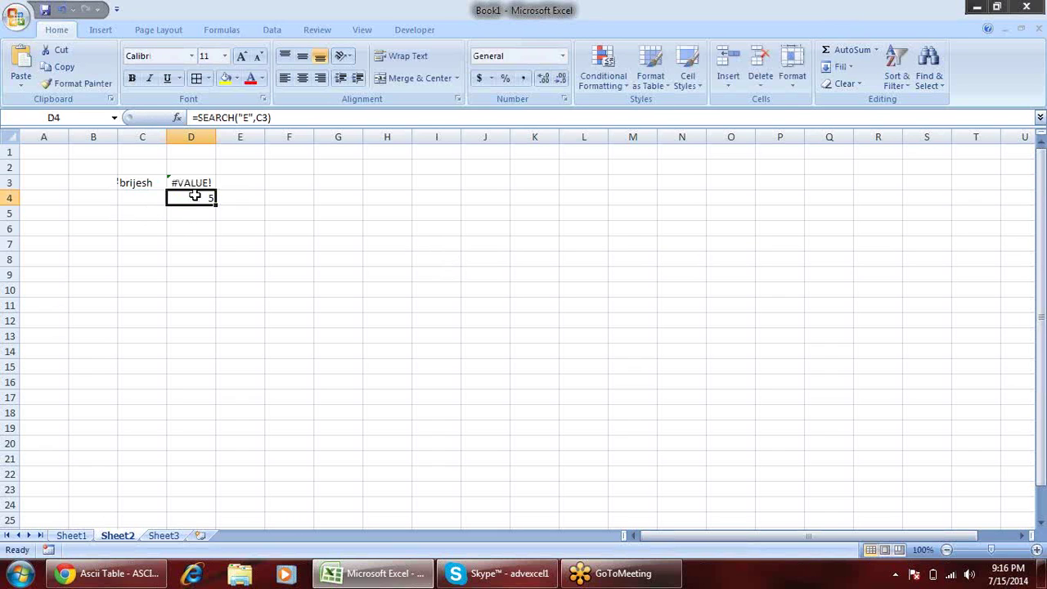
double_click(207, 199)
double_click(223, 198)
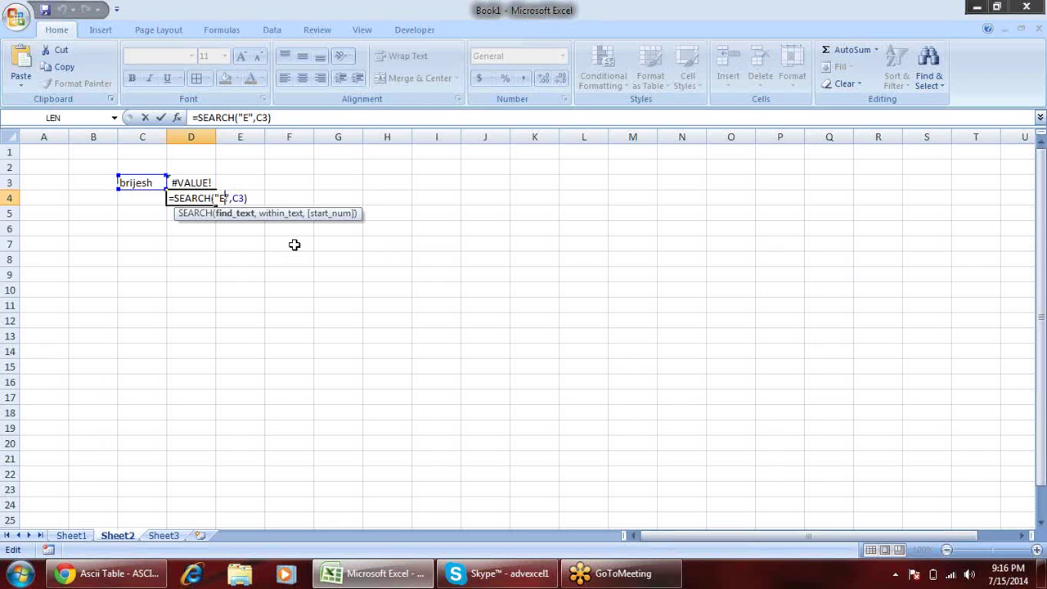
key(Return)
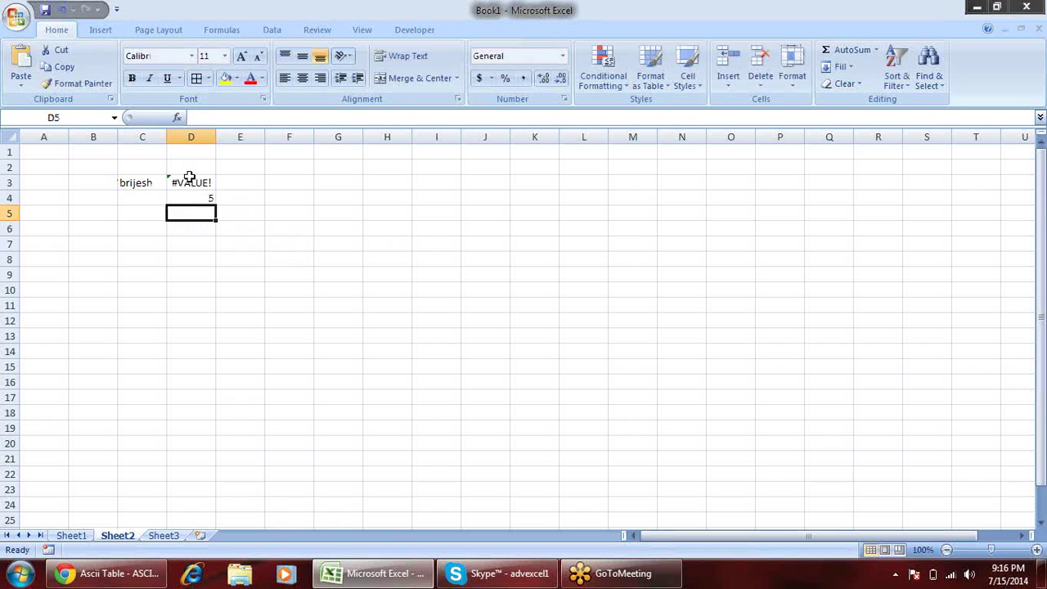
Step: Clear the brijesh test name and its FIND and SEARCH results
drag(188, 178, 194, 198)
click(194, 197)
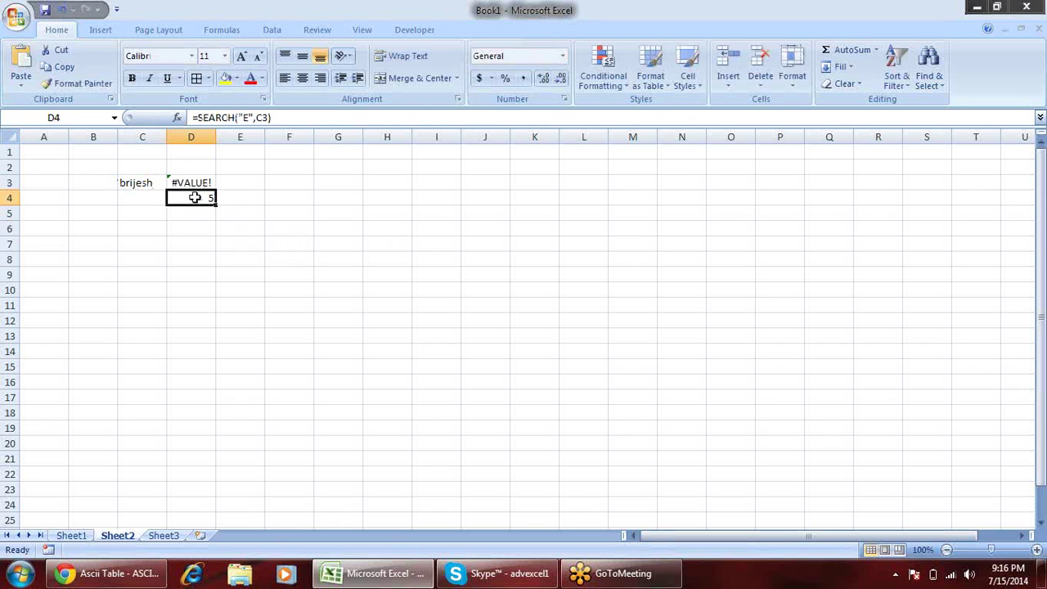
drag(133, 182, 191, 183)
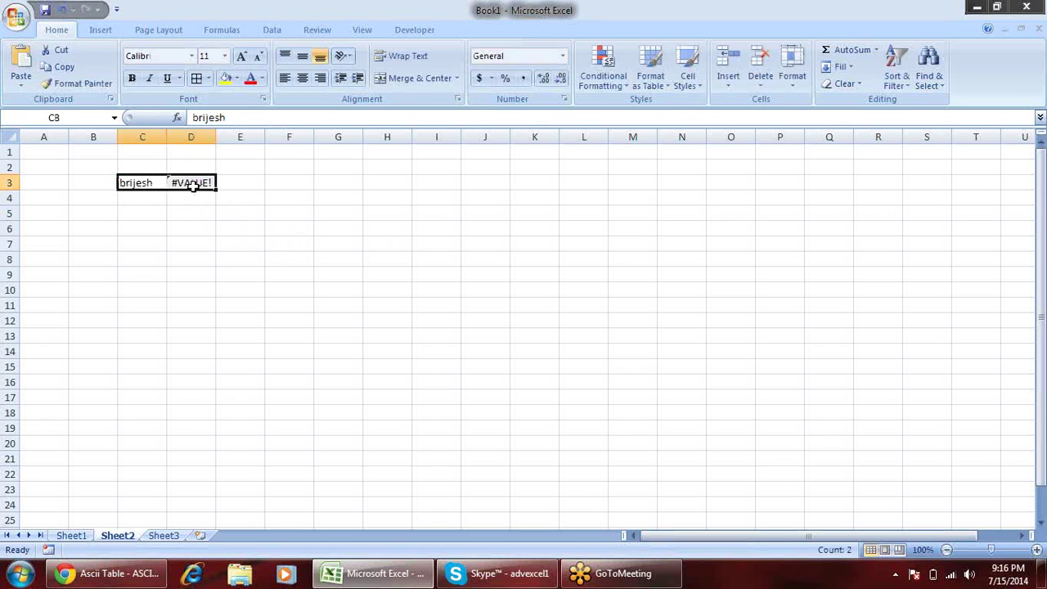
key(Delete)
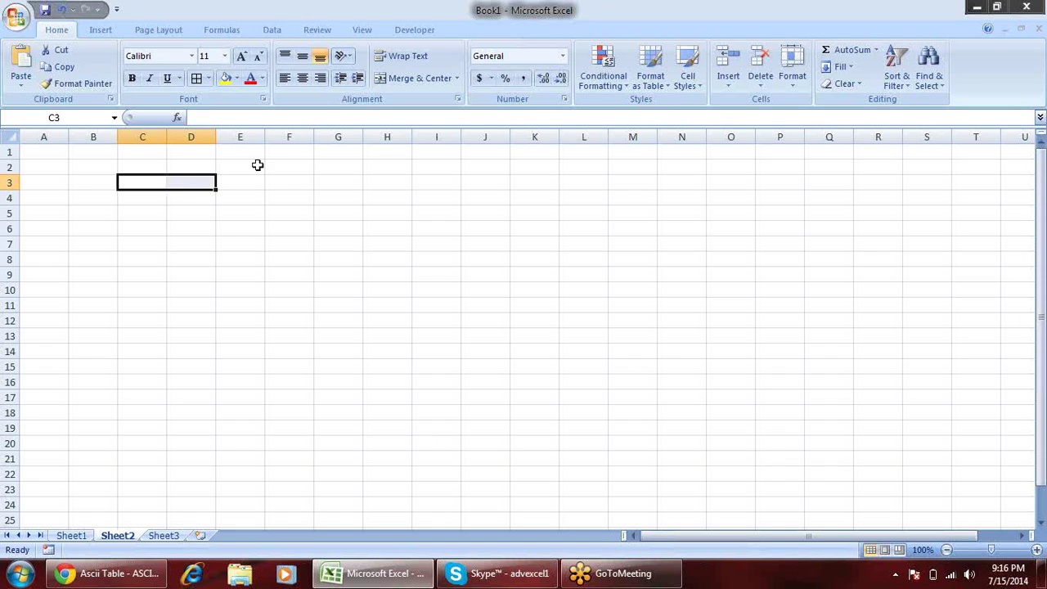
Step: Widen column C and add the header 'Name' in C2
click(224, 166)
drag(167, 136, 253, 153)
click(189, 168)
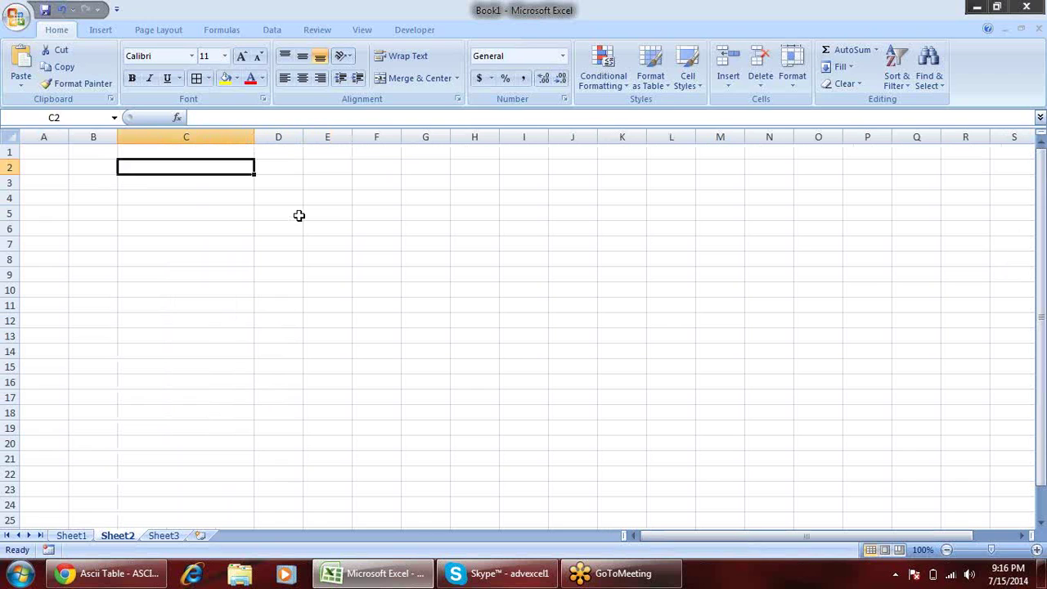
text(Name)
key(Return)
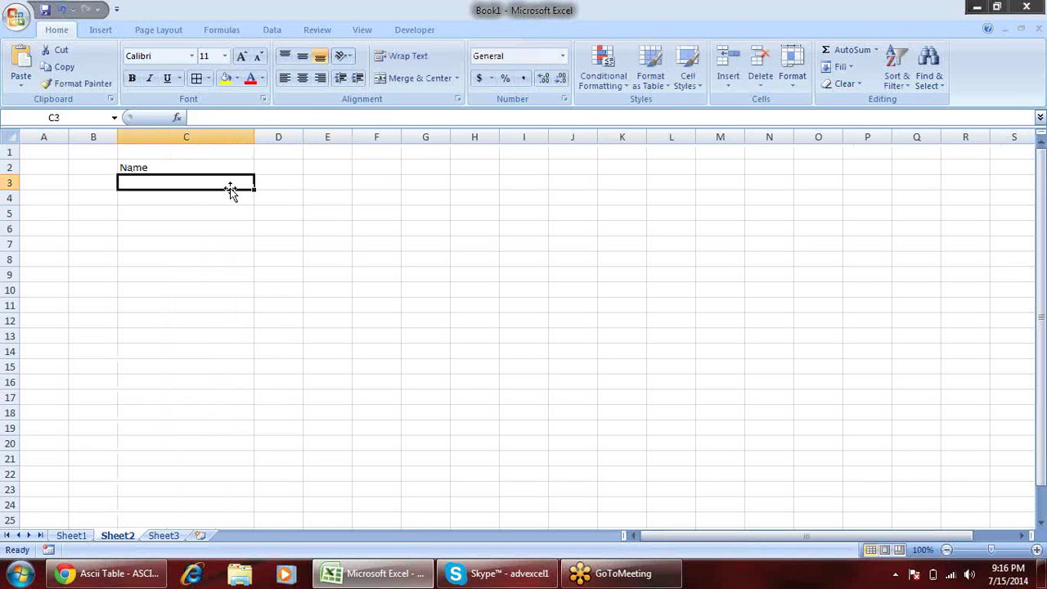
text(Ravi)
key(Return)
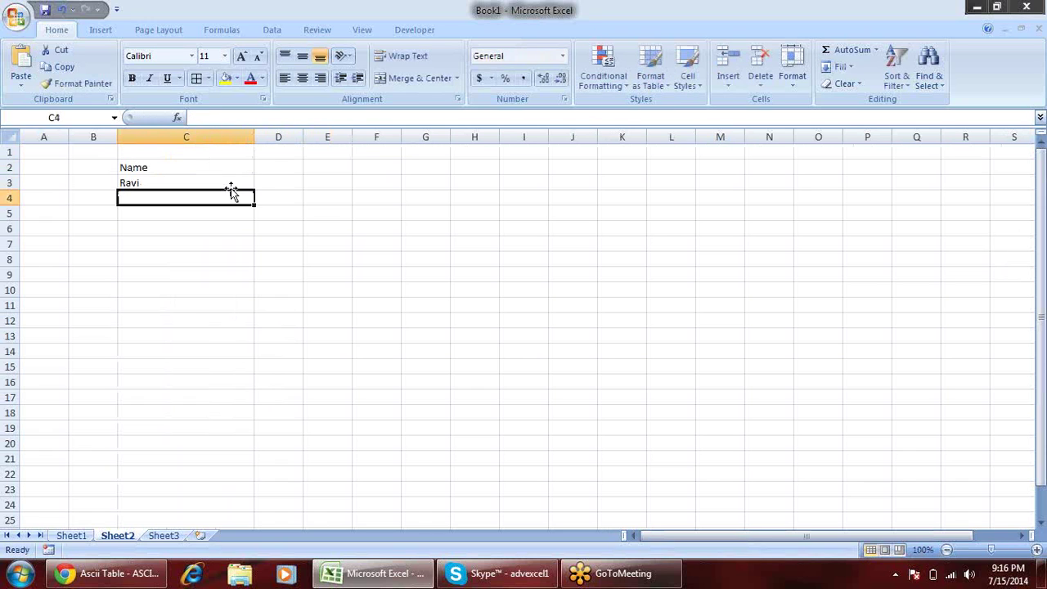
double_click(226, 181)
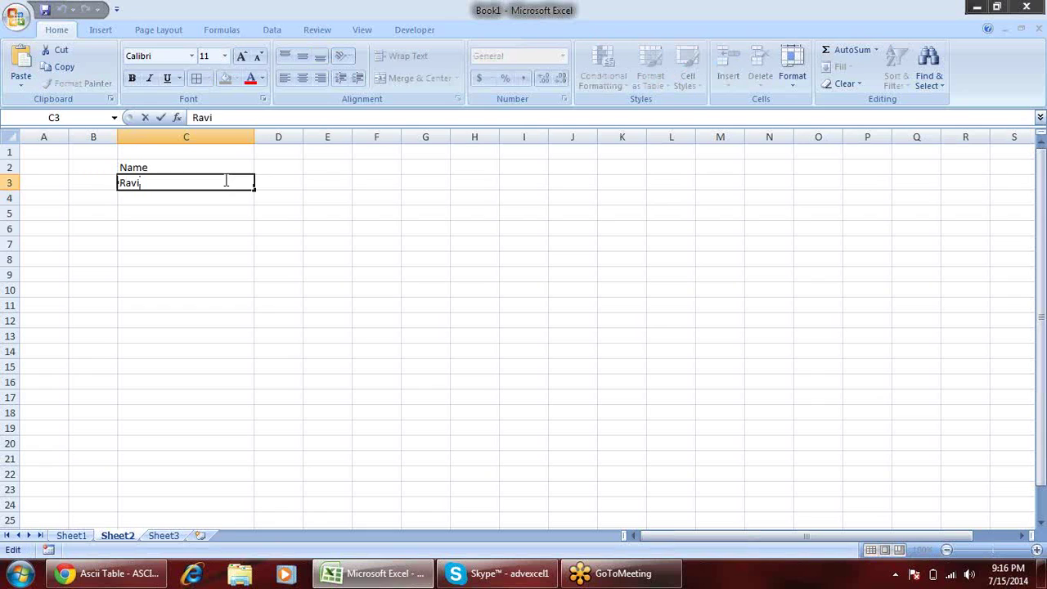
text(Kumar)
key(Return)
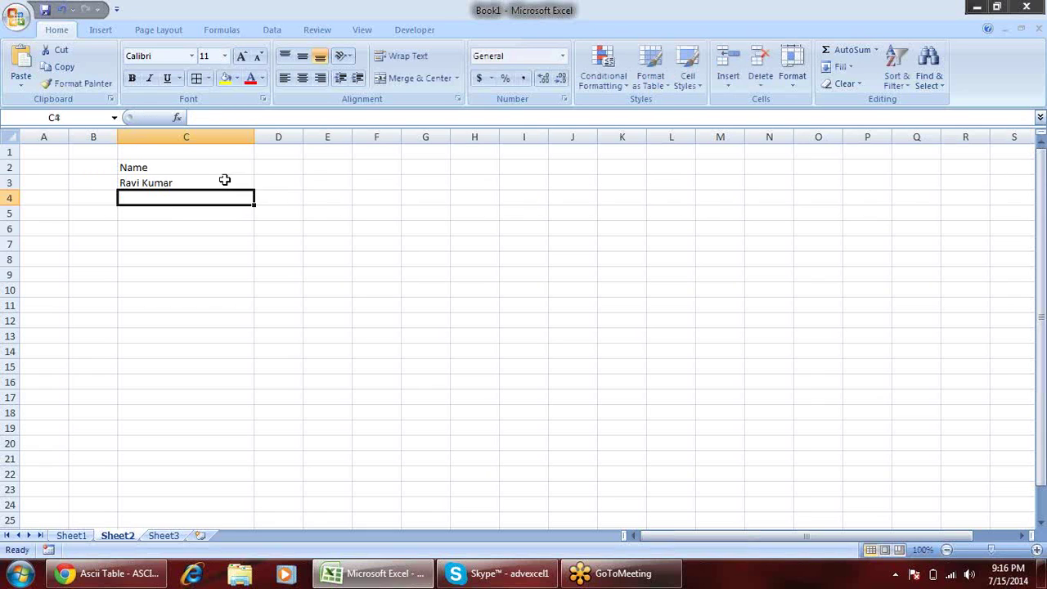
click(225, 180)
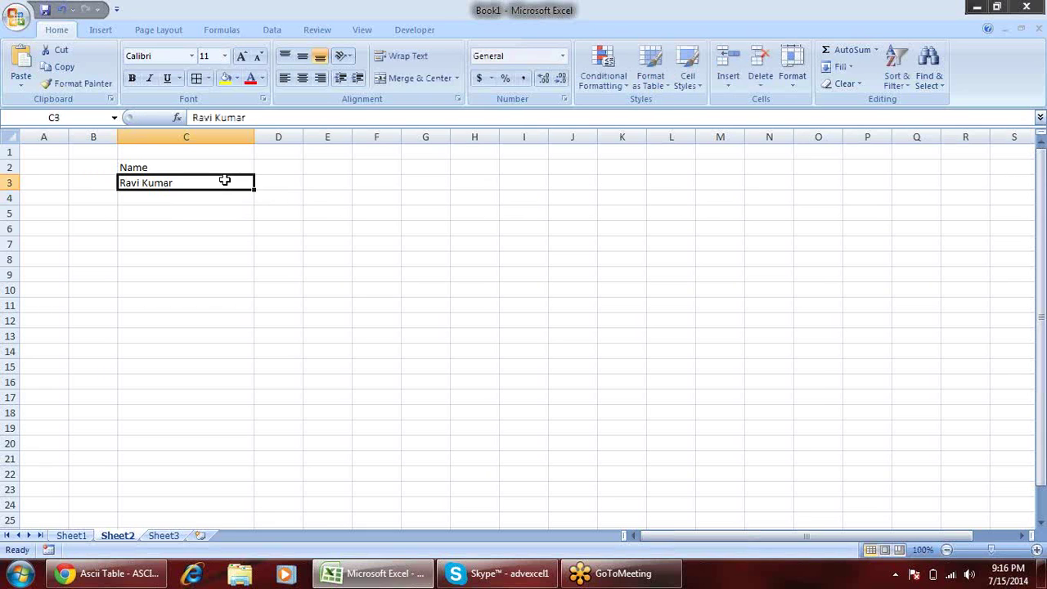
double_click(225, 180)
key(Return)
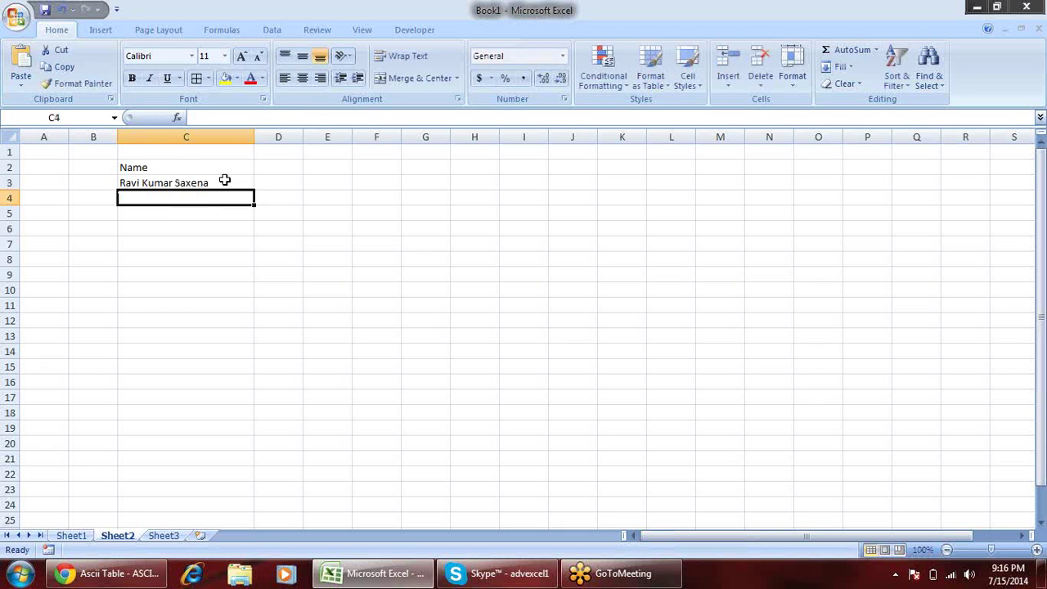
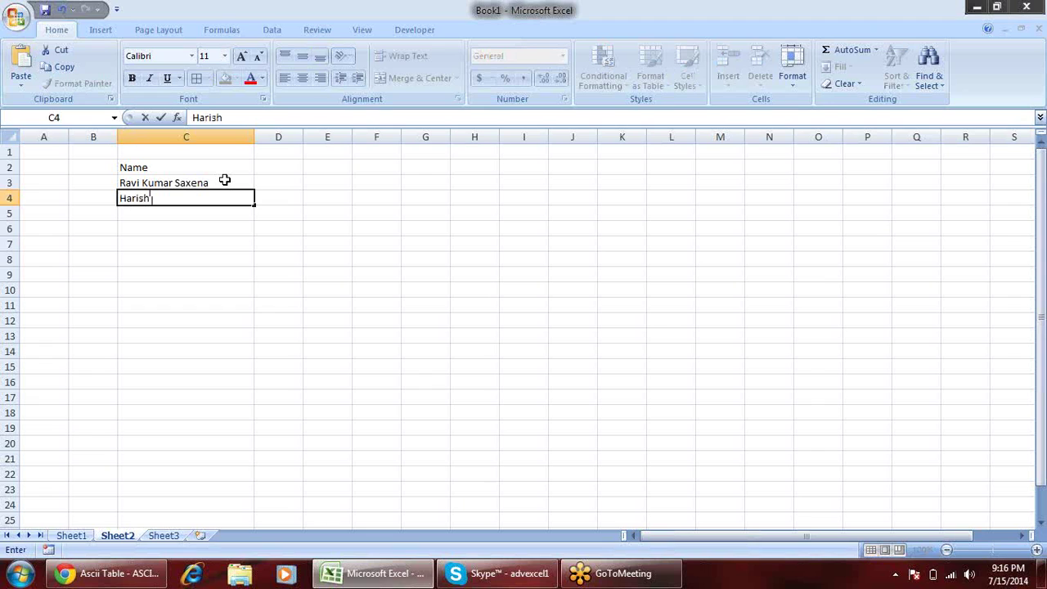
key(Return)
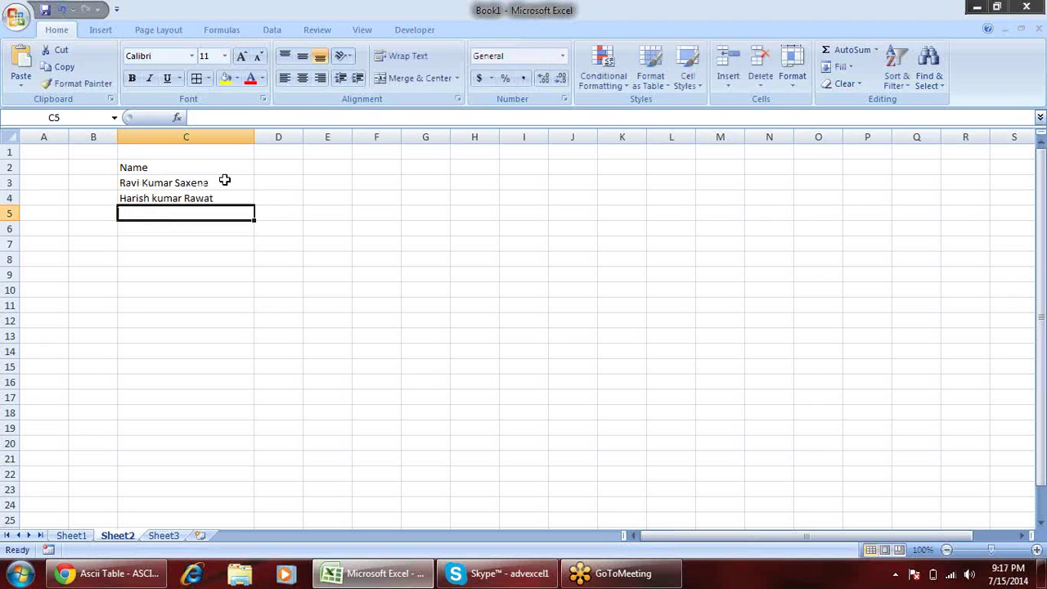
text(S P)
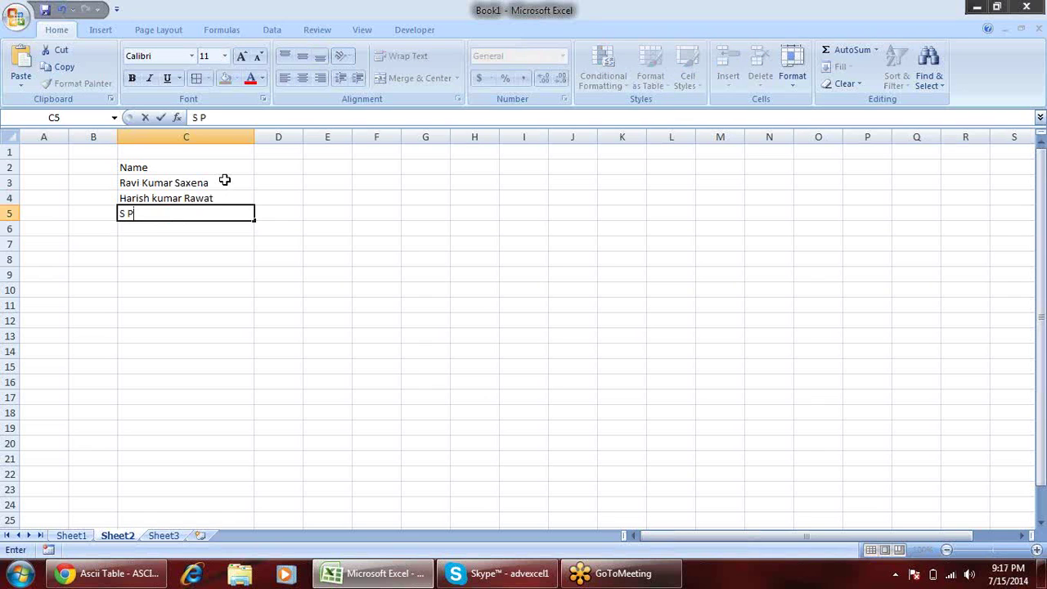
key(Up)
text(S)
key(Escape)
key(Down)
key(F2)
text(Singh)
key(Return)
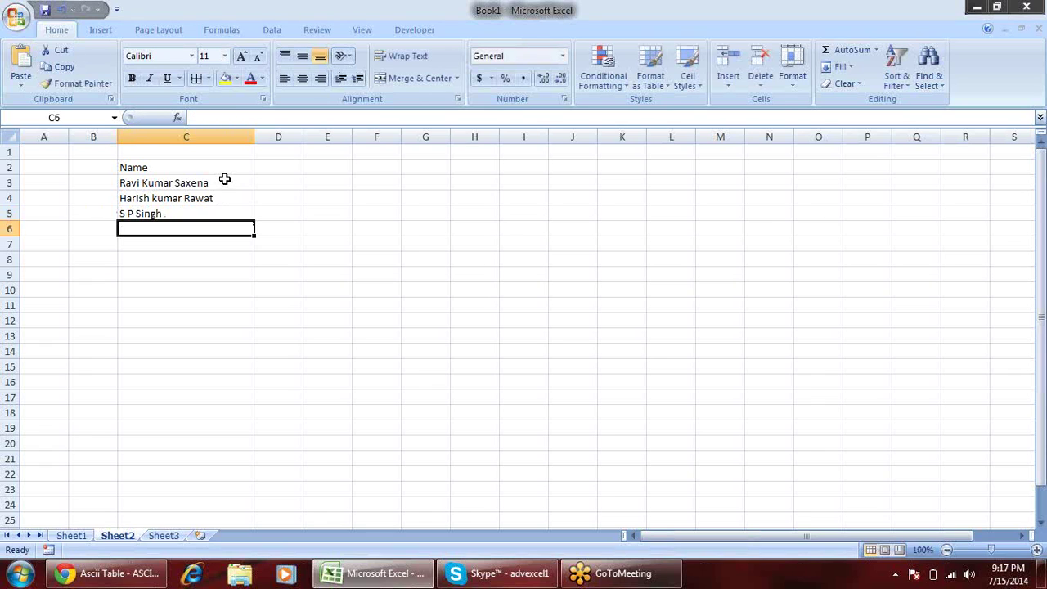
Step: Type the headings Fname, MidName and Lname into D2:F2, then widen column D
click(292, 166)
text(F)
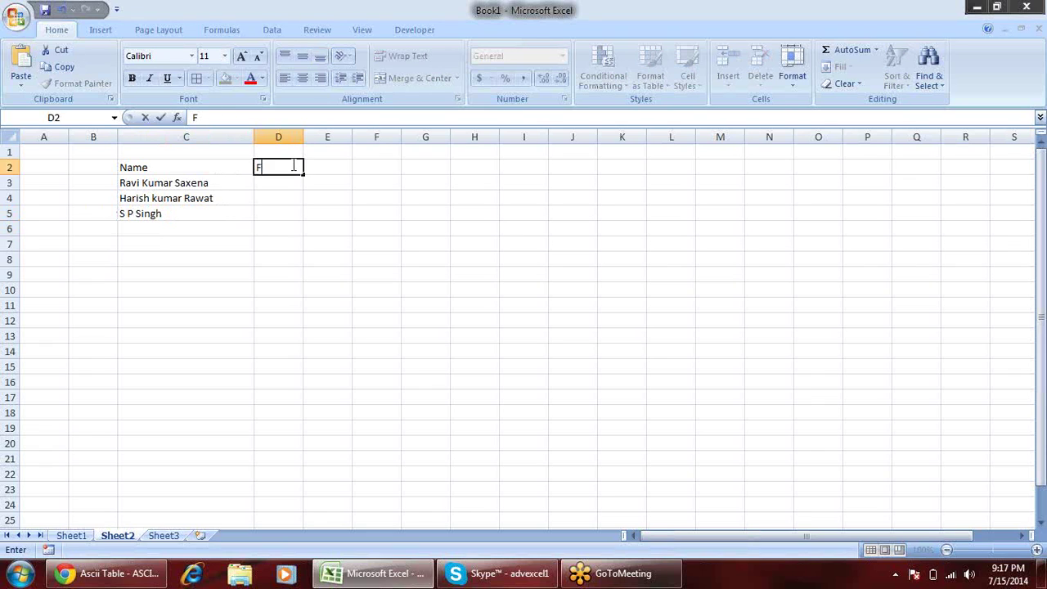
text(name)
key(Tab)
text(MidName)
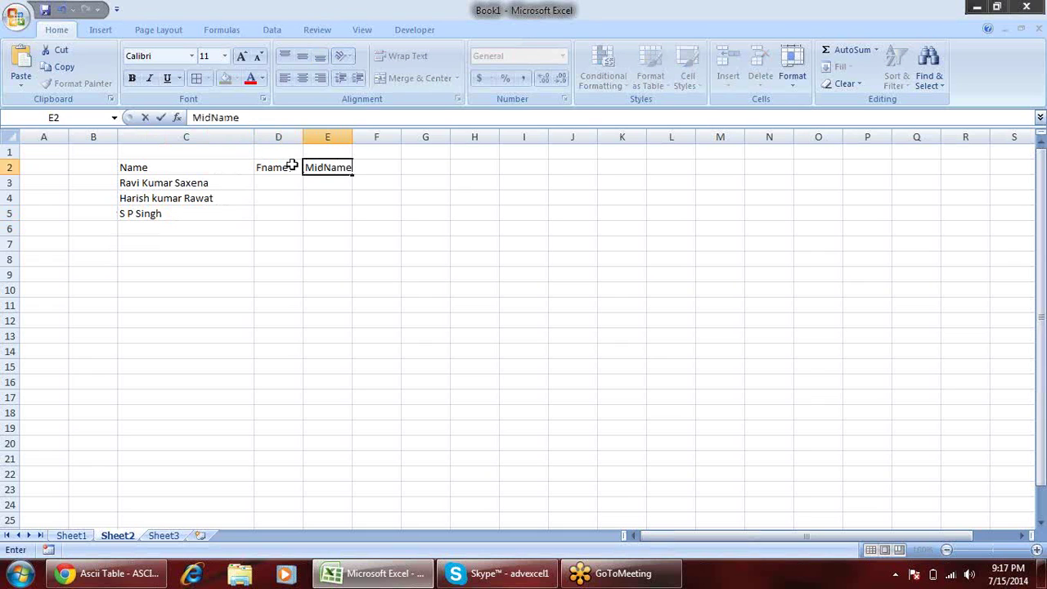
key(Tab)
text(La)
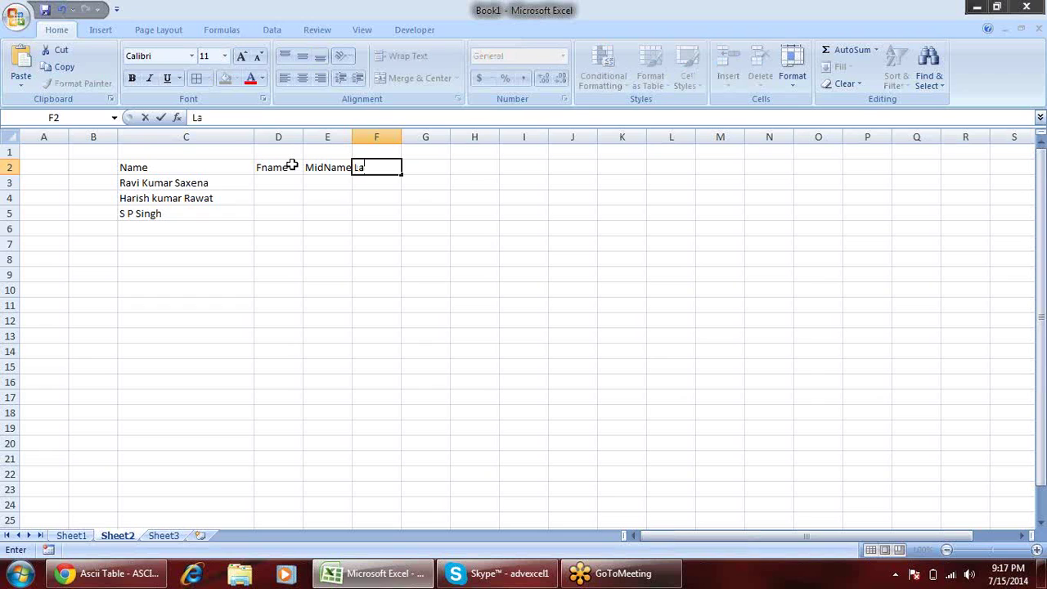
text(name)
key(Return)
drag(303, 137, 466, 136)
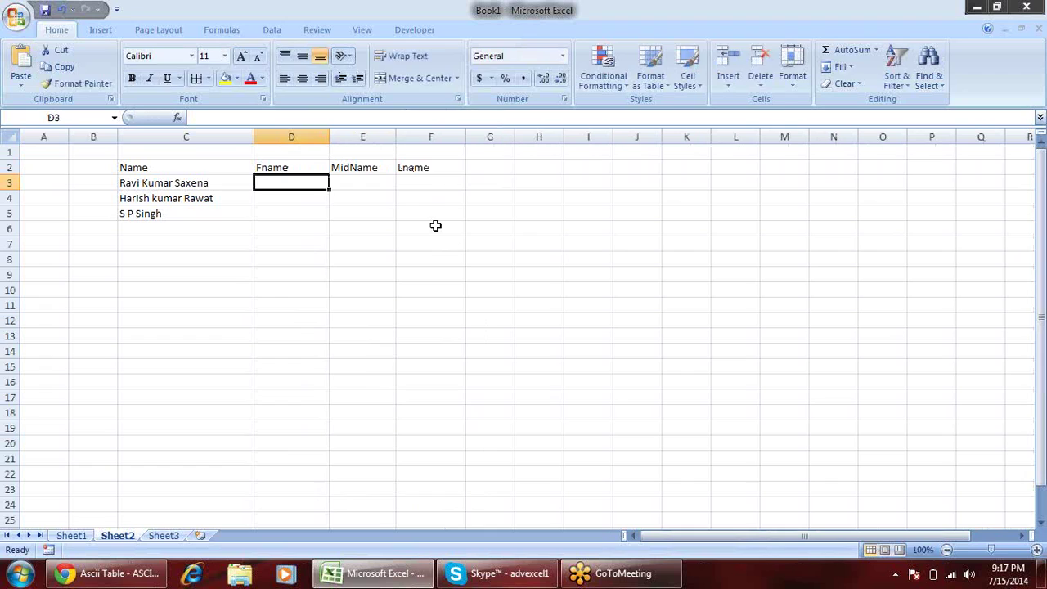
Step: Enter =LEFT(C3,4) in D3 to show the first name Ravi
text(=)
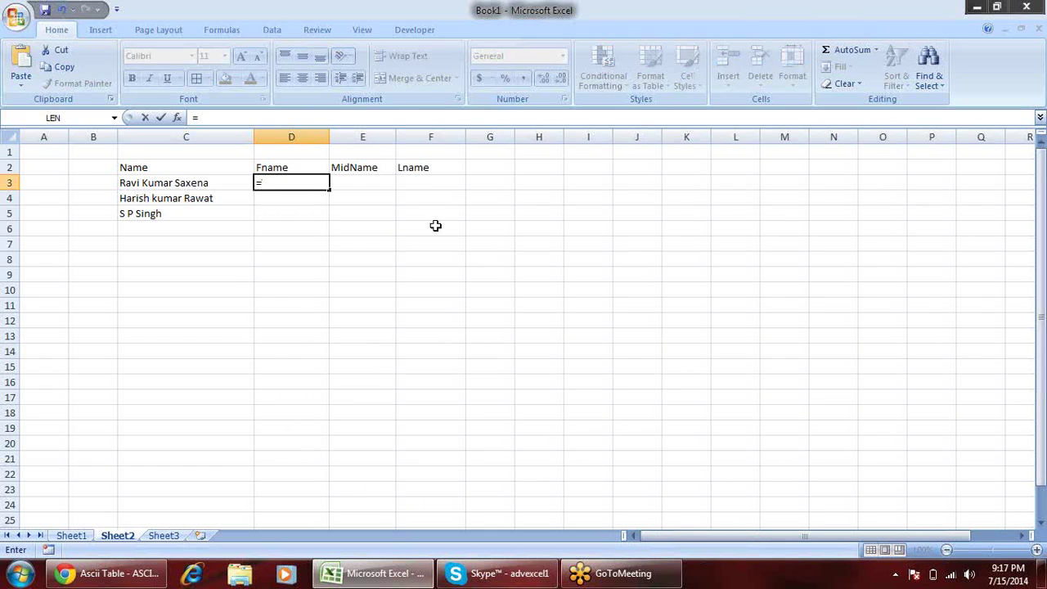
text(lef)
key(Tab)
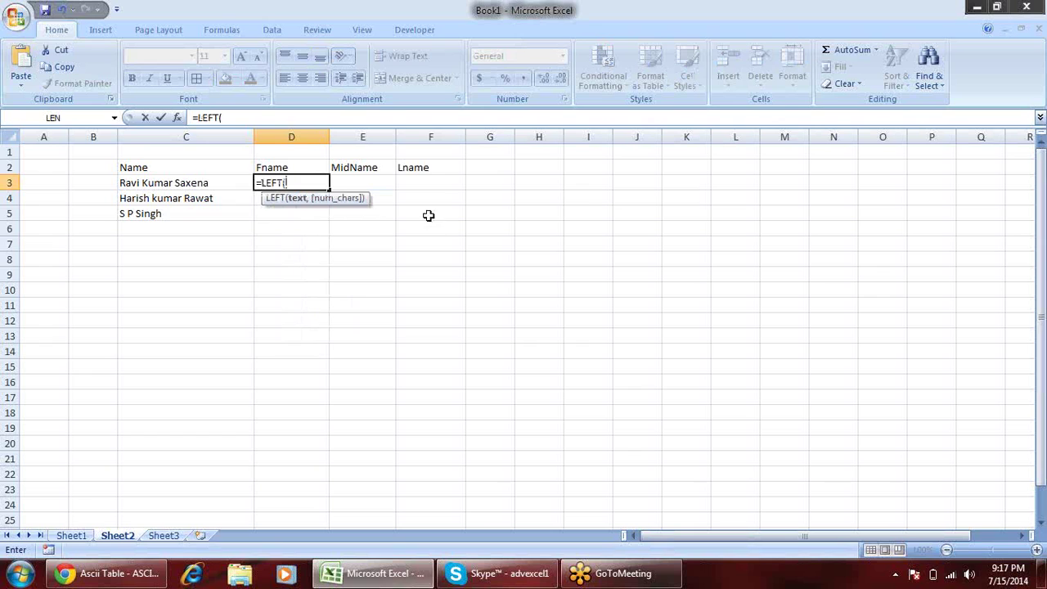
click(205, 180)
text(,4)
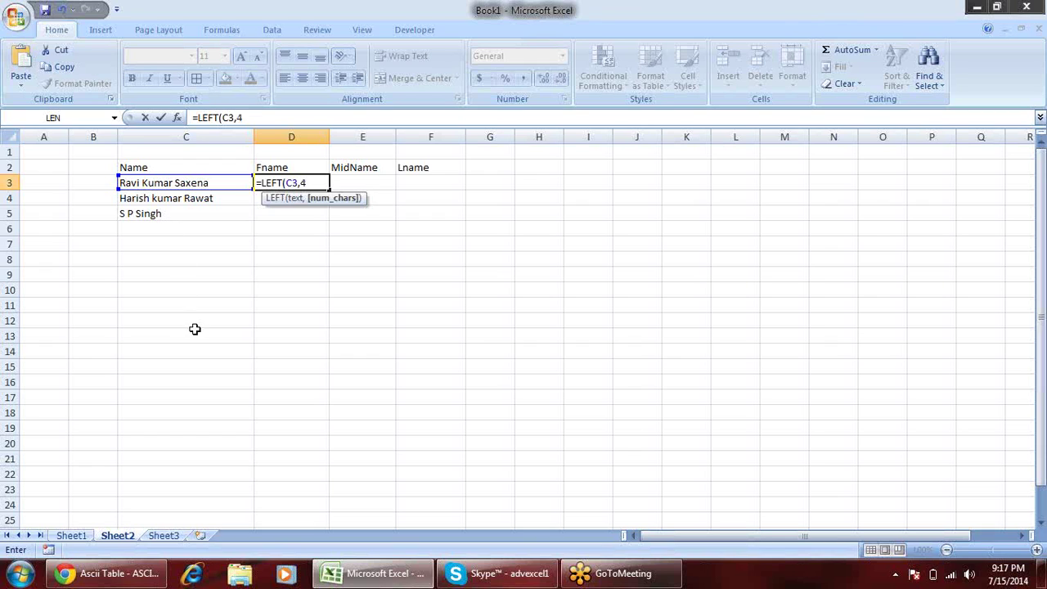
key(Return)
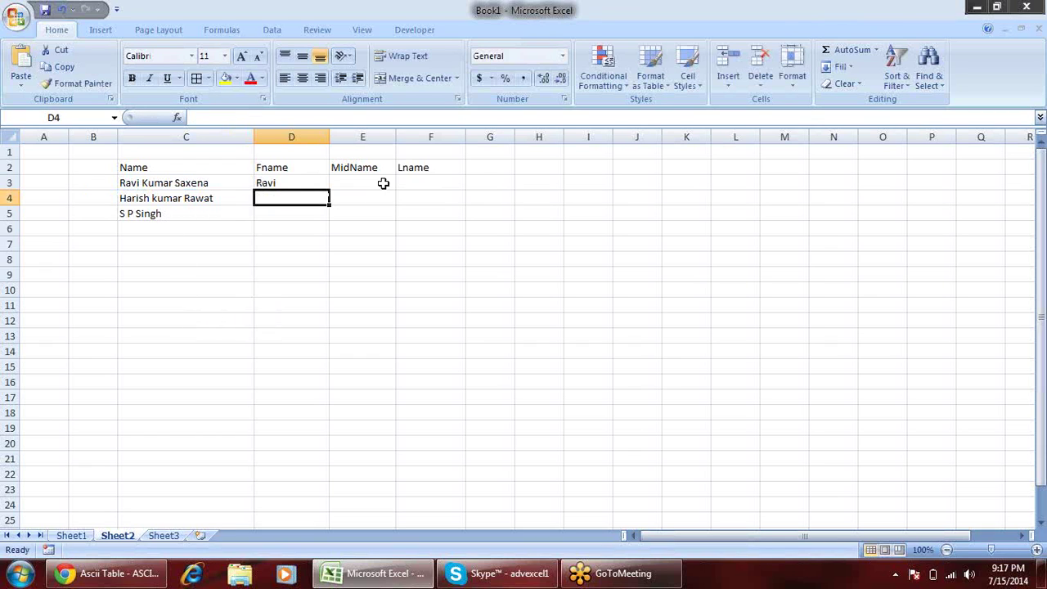
click(409, 179)
text(=r)
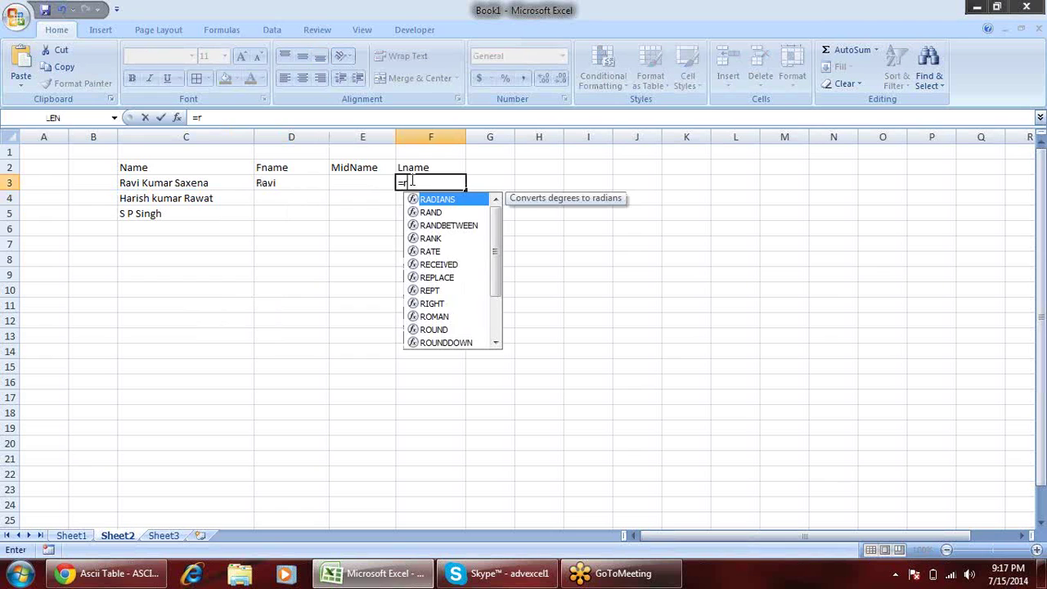
text(i)
key(Tab)
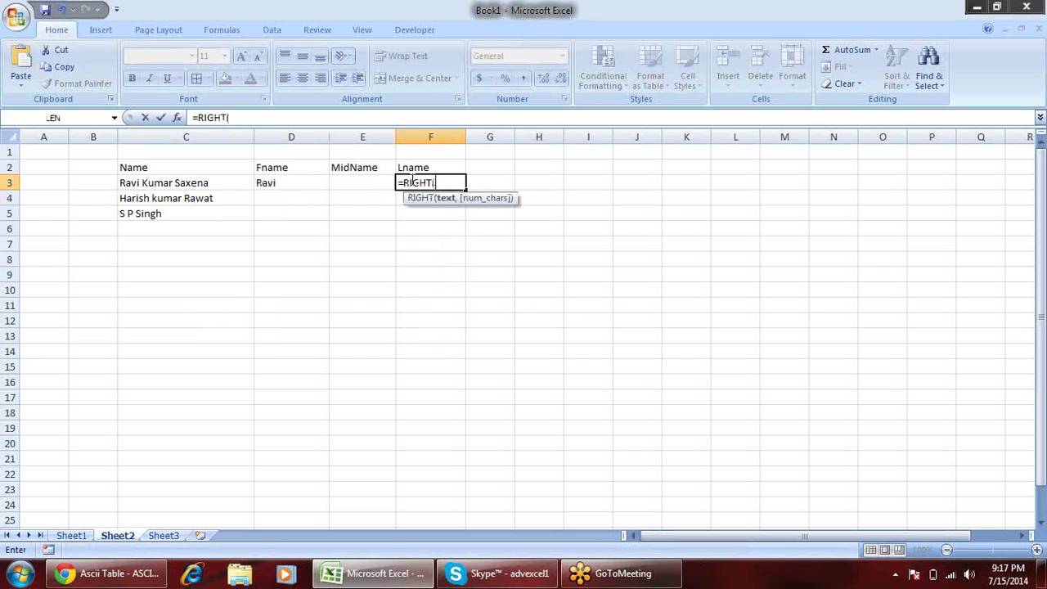
click(183, 181)
text(,6)
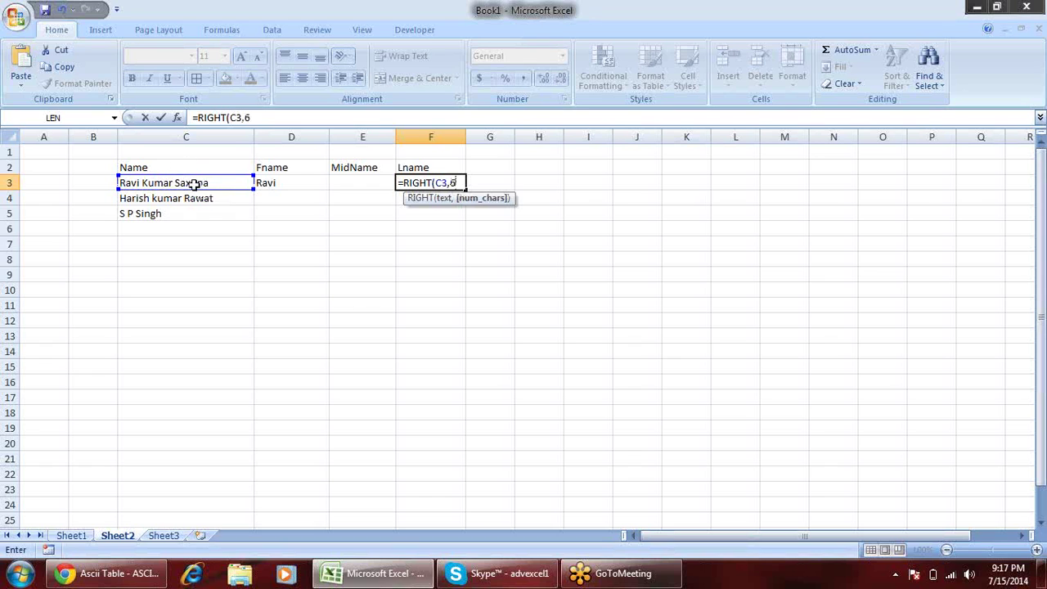
key(Return)
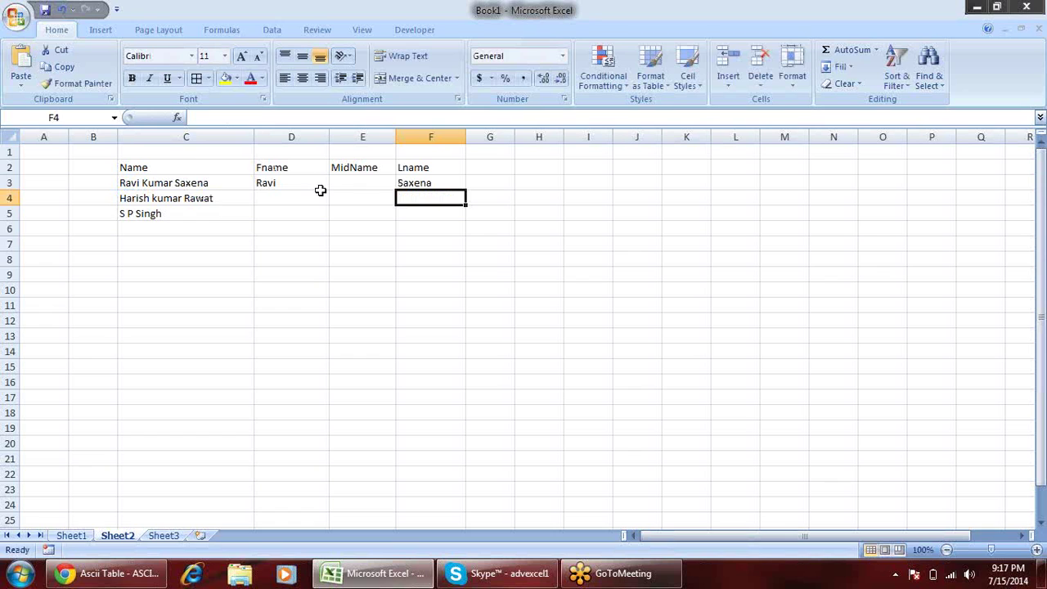
Step: Enter =MID(C3,6,5) in E3 for the middle name
click(333, 183)
text(=)
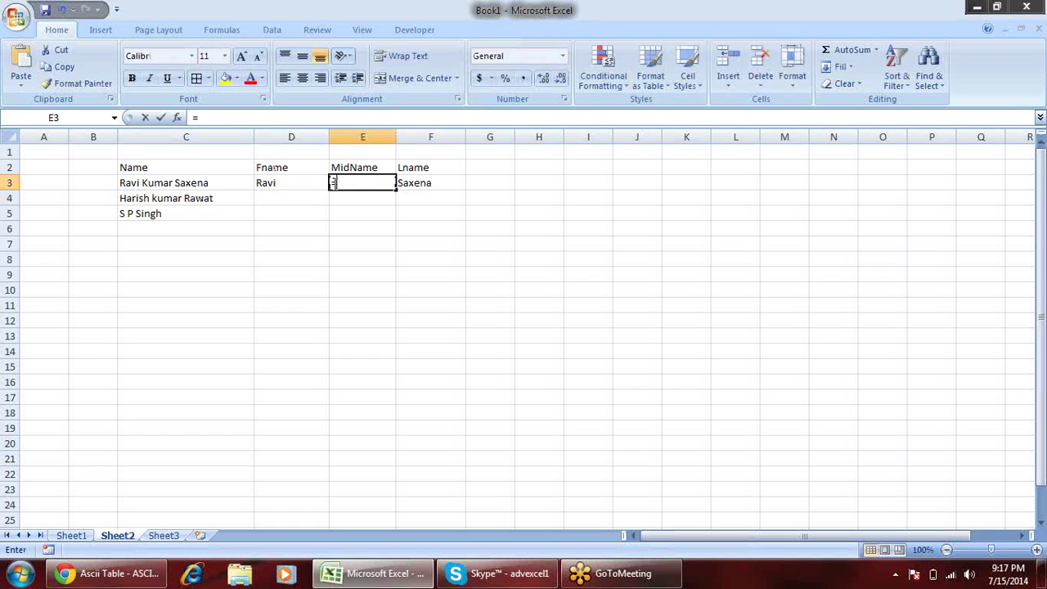
text(mid)
key(Tab)
click(173, 183)
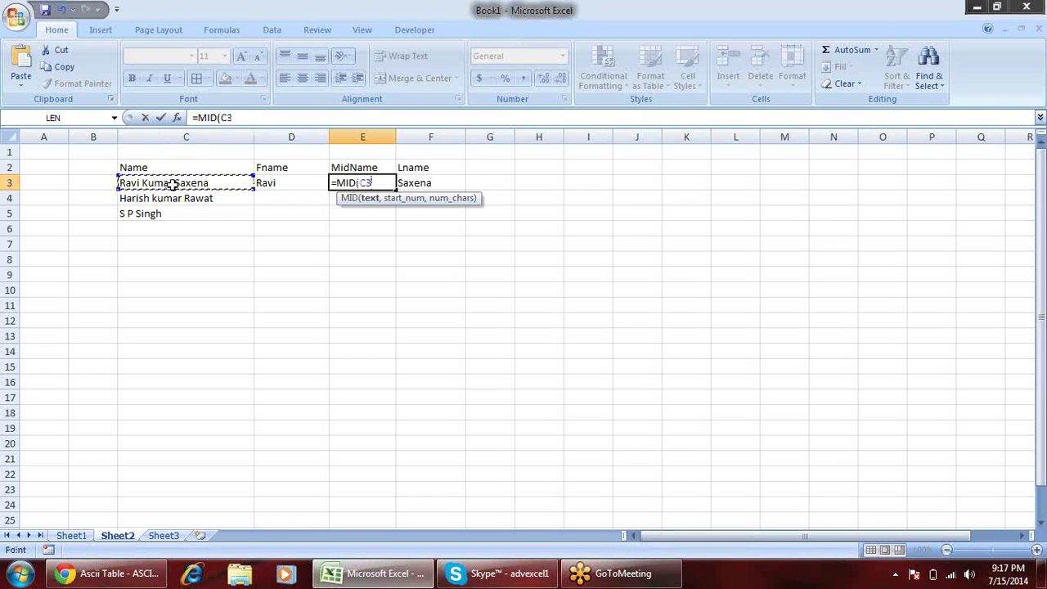
text(,)
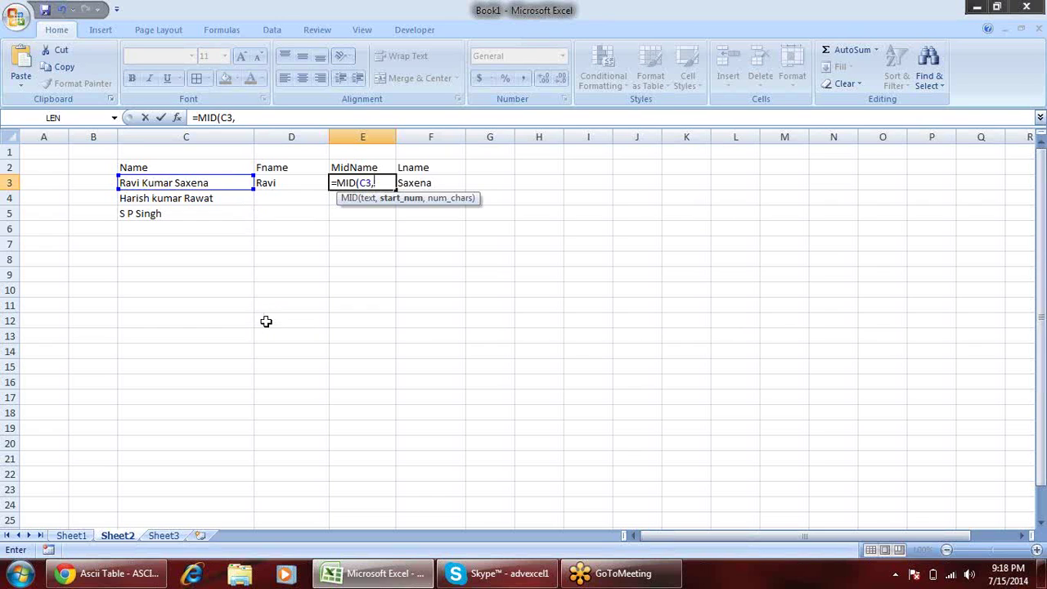
text(,)
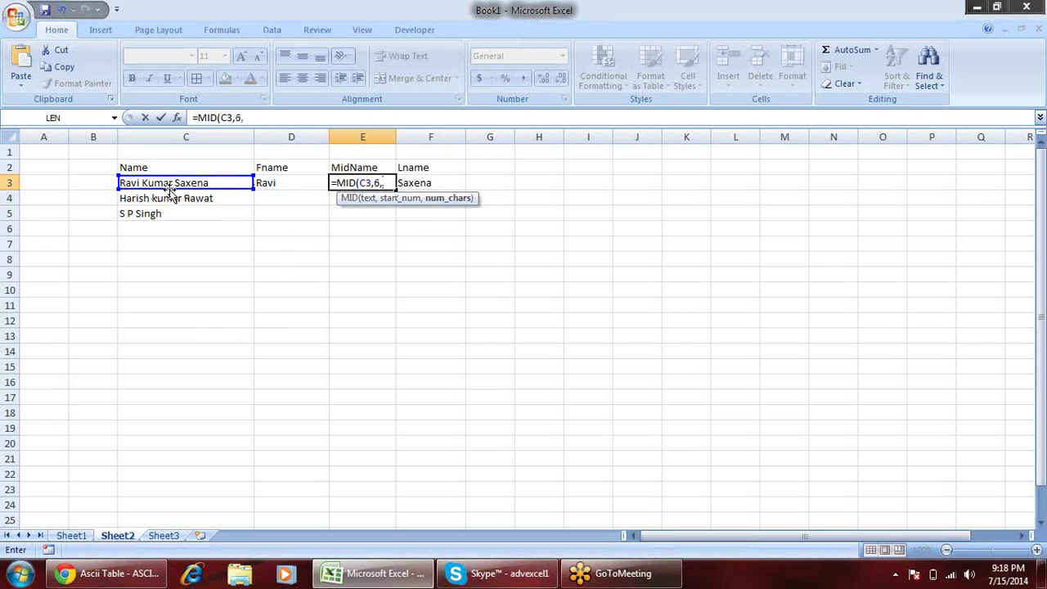
text(5)
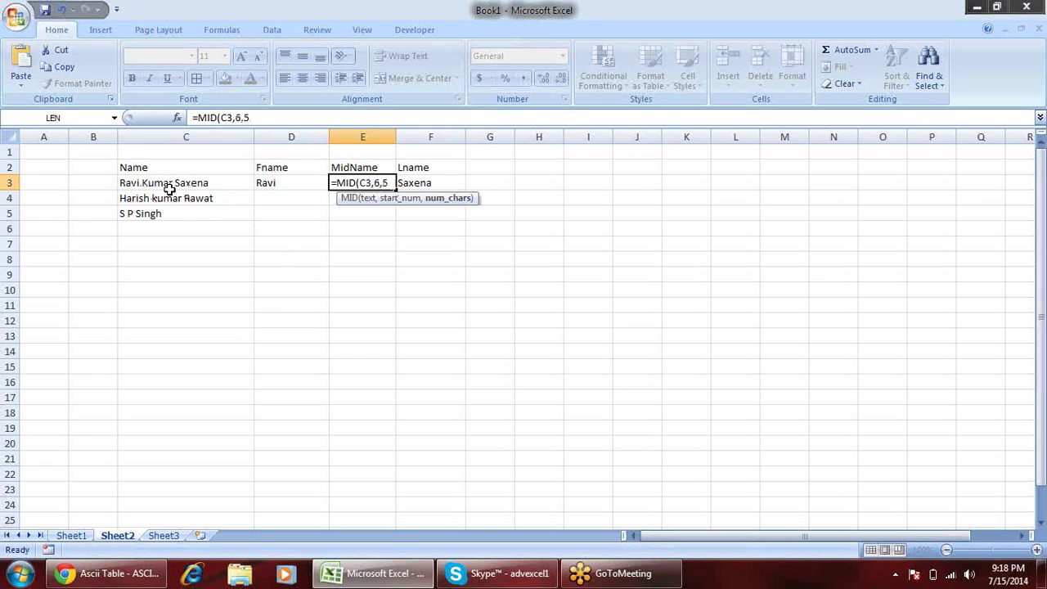
key(Return)
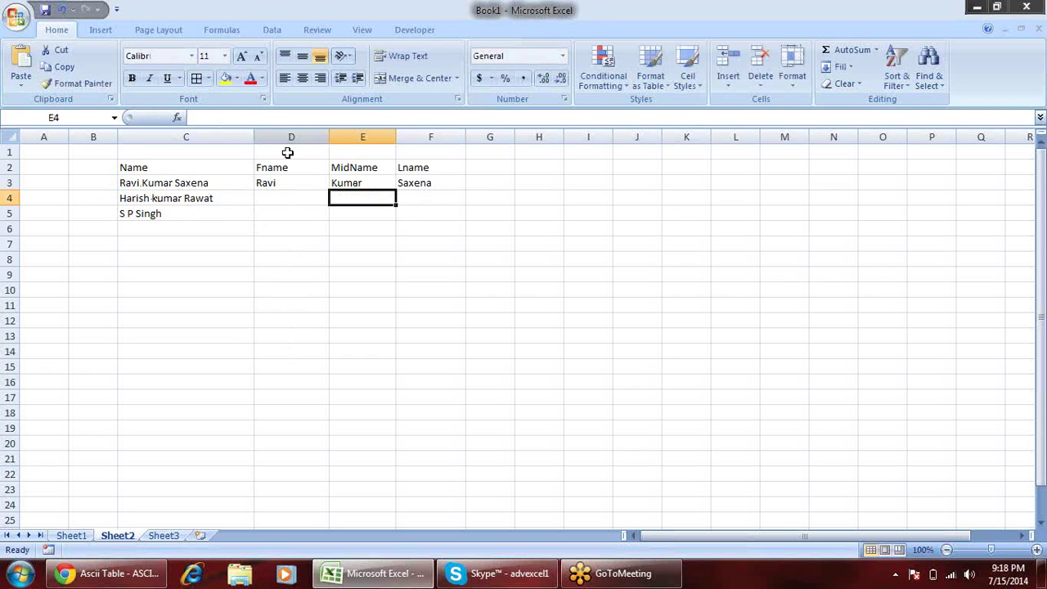
Step: Review the D3:F3 split formulas and fill them down through row 5
click(300, 184)
click(355, 182)
click(312, 180)
click(388, 181)
click(402, 182)
mouse_move(314, 180)
mouse_down()
mouse_move(397, 190)
mouse_move(421, 181)
mouse_move(465, 219)
mouse_up()
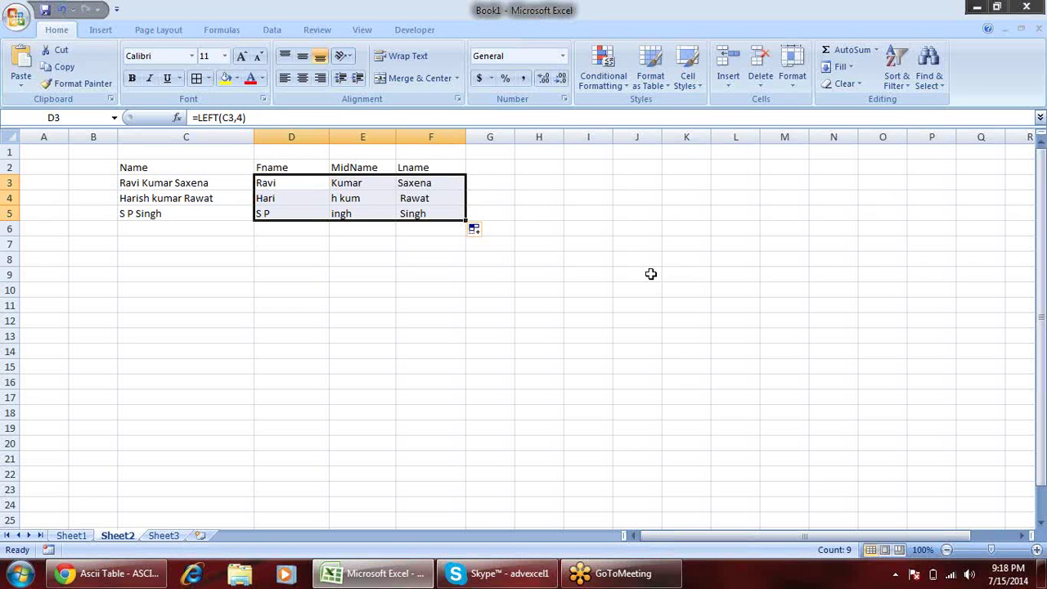
Step: Clear the incorrect copied results in D4:F5, leaving only row 3 split
click(217, 197)
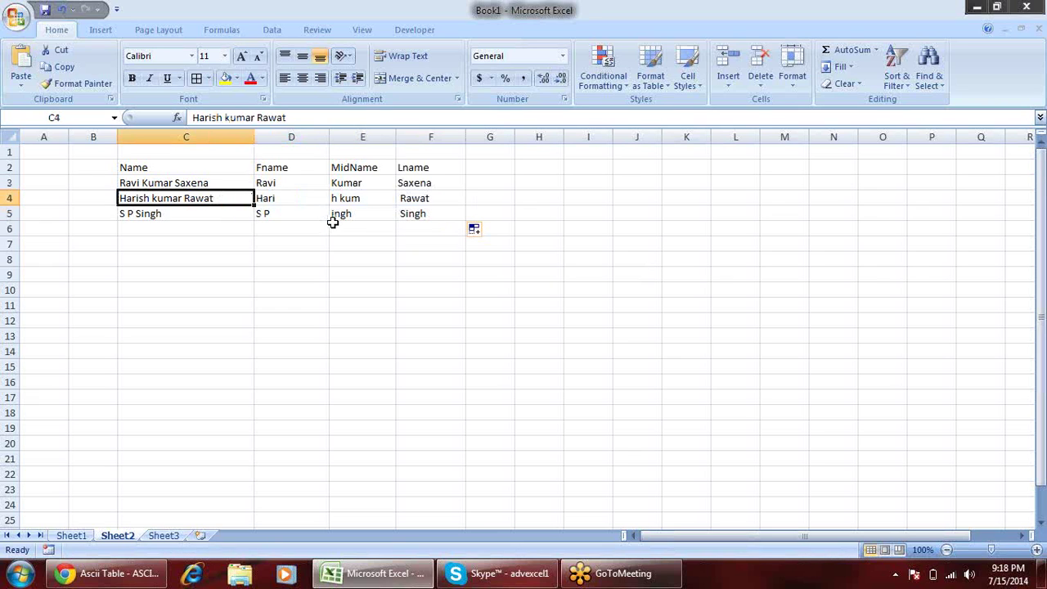
click(285, 181)
double_click(292, 183)
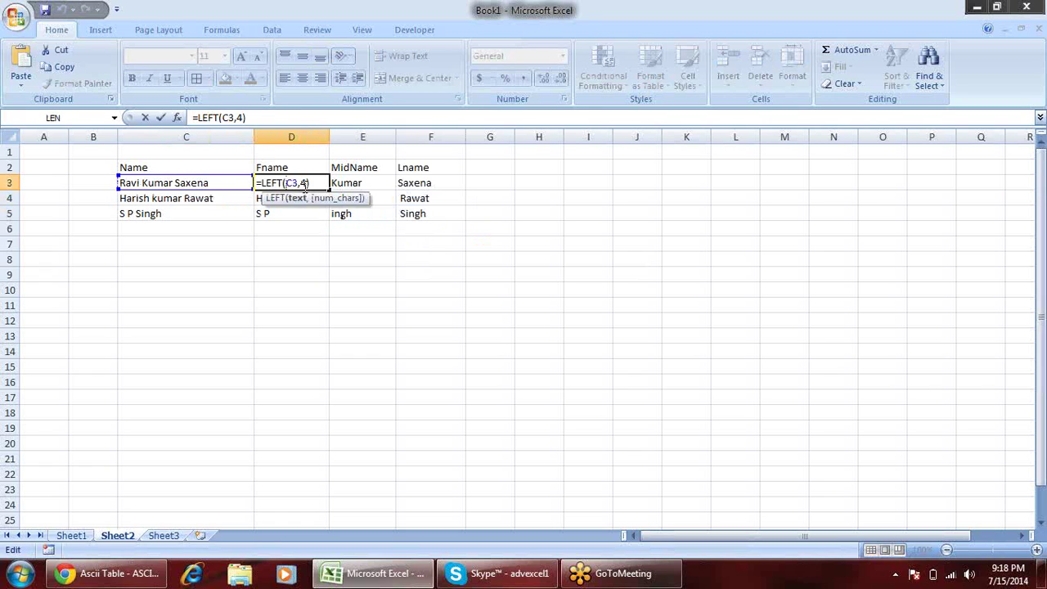
double_click(303, 182)
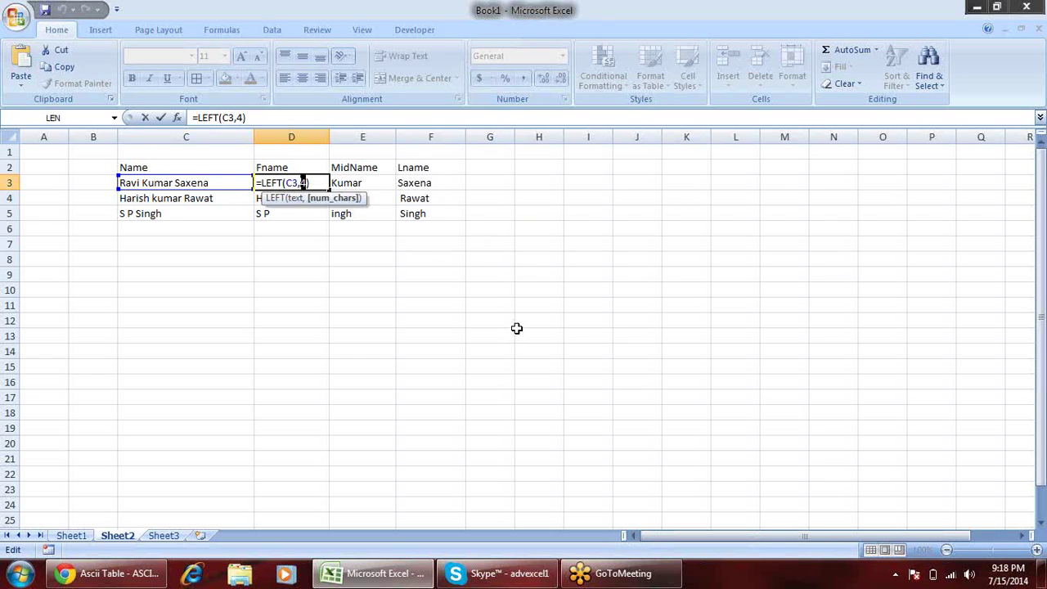
key(Return)
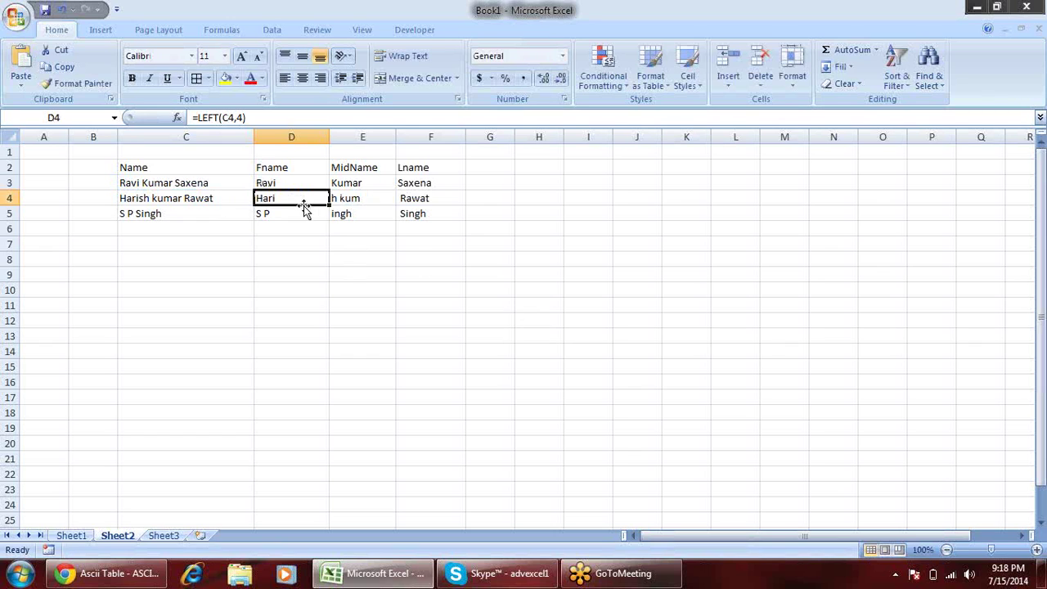
drag(288, 198, 413, 213)
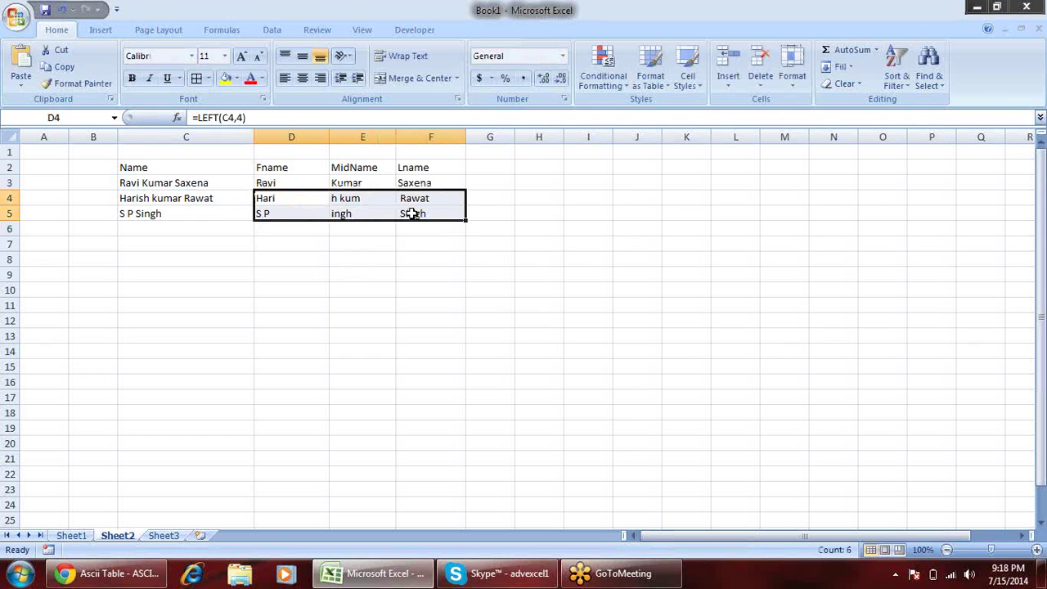
key(Delete)
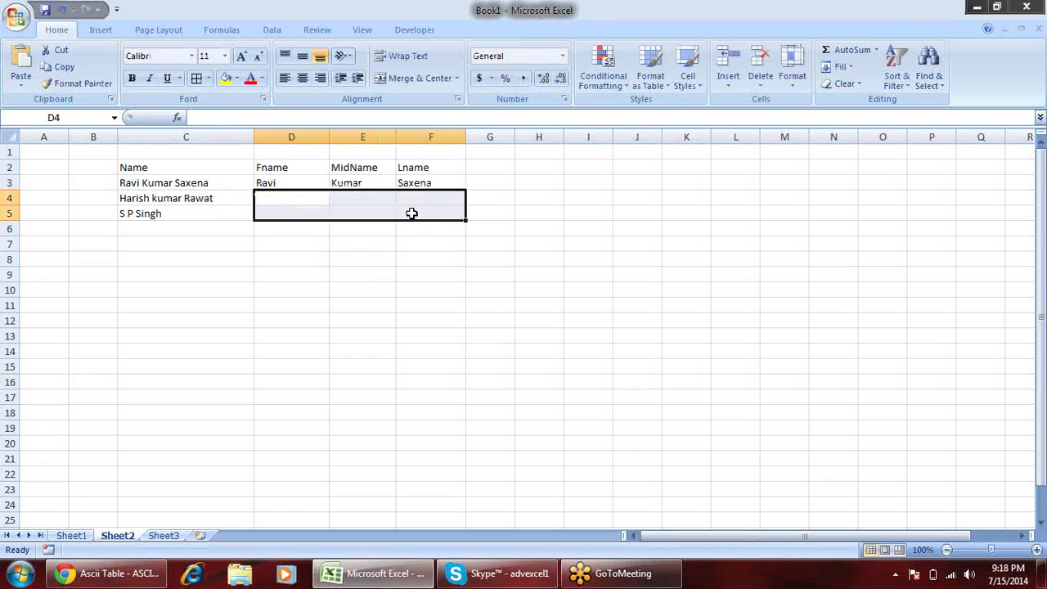
click(539, 183)
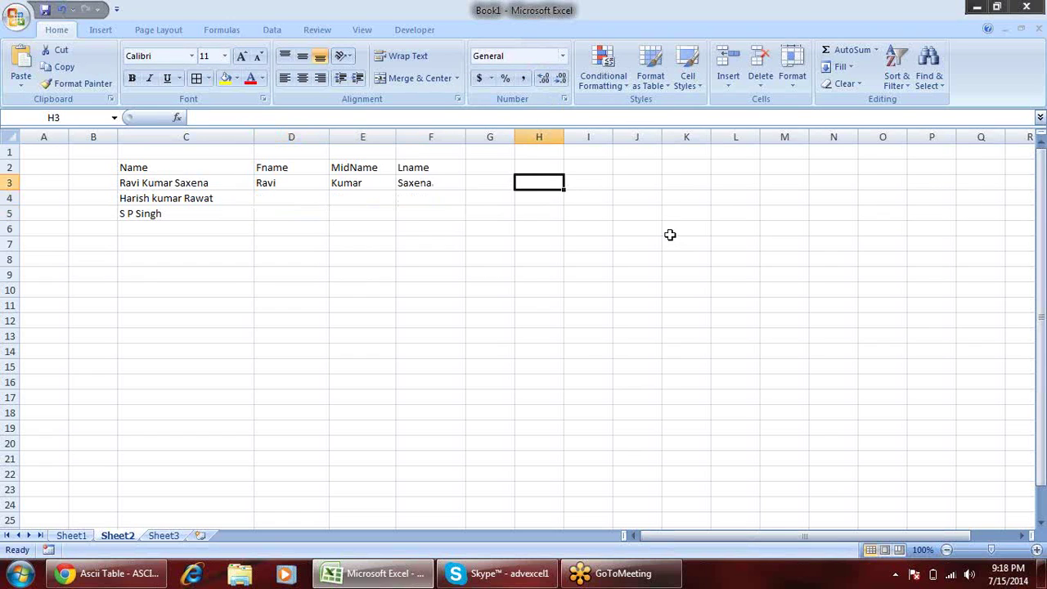
Step: Type the helper headings 'first space', 'second space' and 'Len' into H2:J2
click(545, 170)
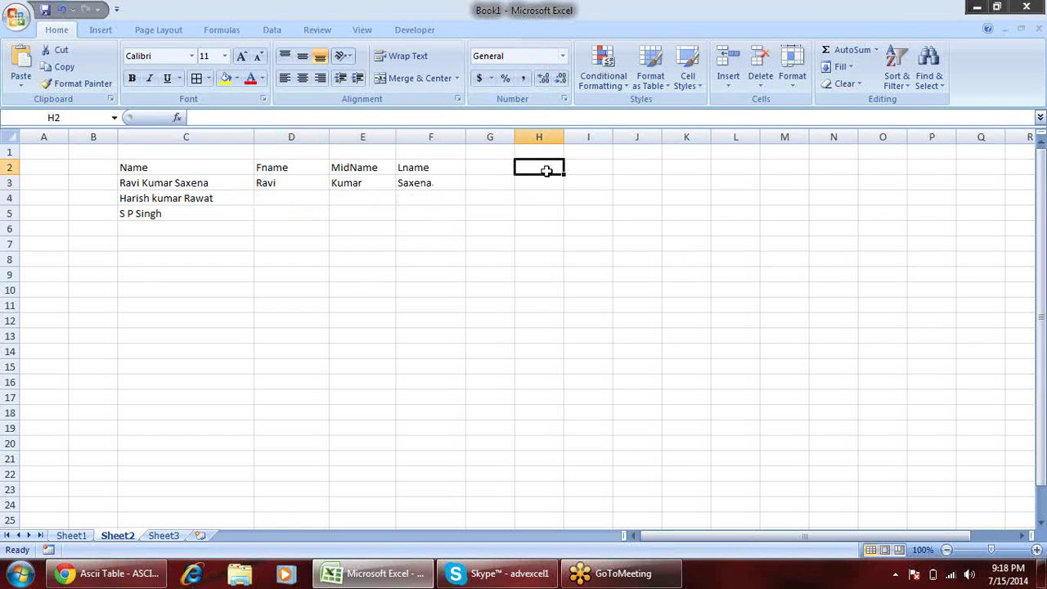
text(firs)
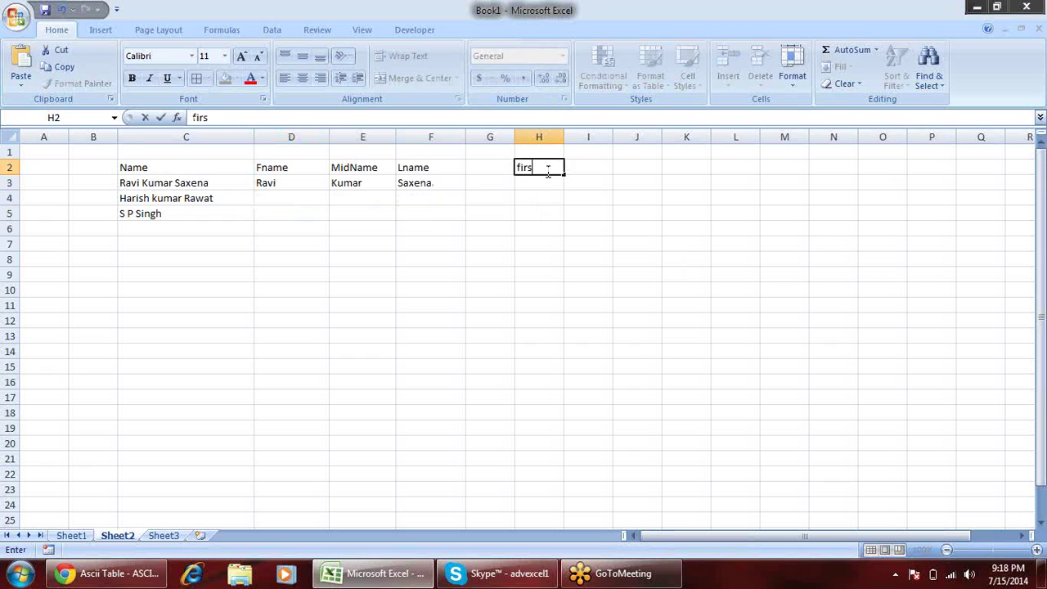
text( st)
text(ace)
key(Return)
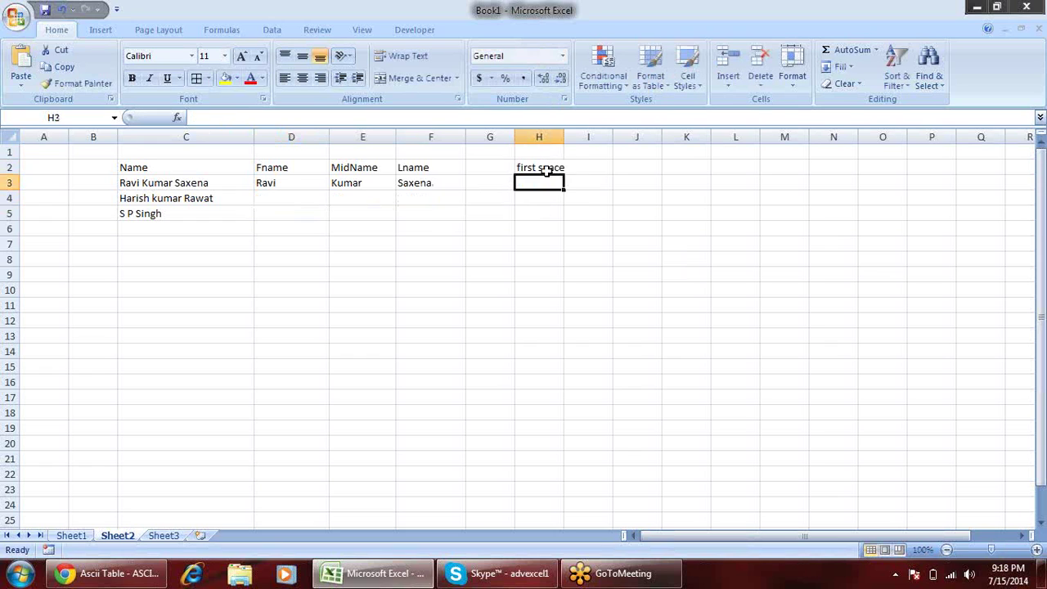
key(Up)
key(Right)
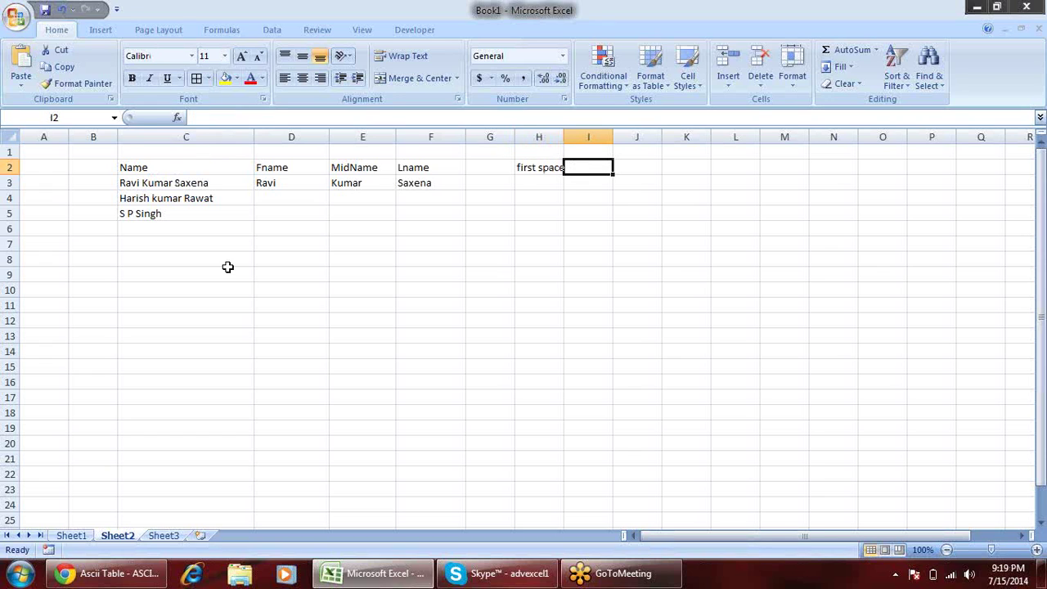
text(second span)
key(BackSpace)
key(BackSpace)
key(BackSpace)
text(ce)
key(Tab)
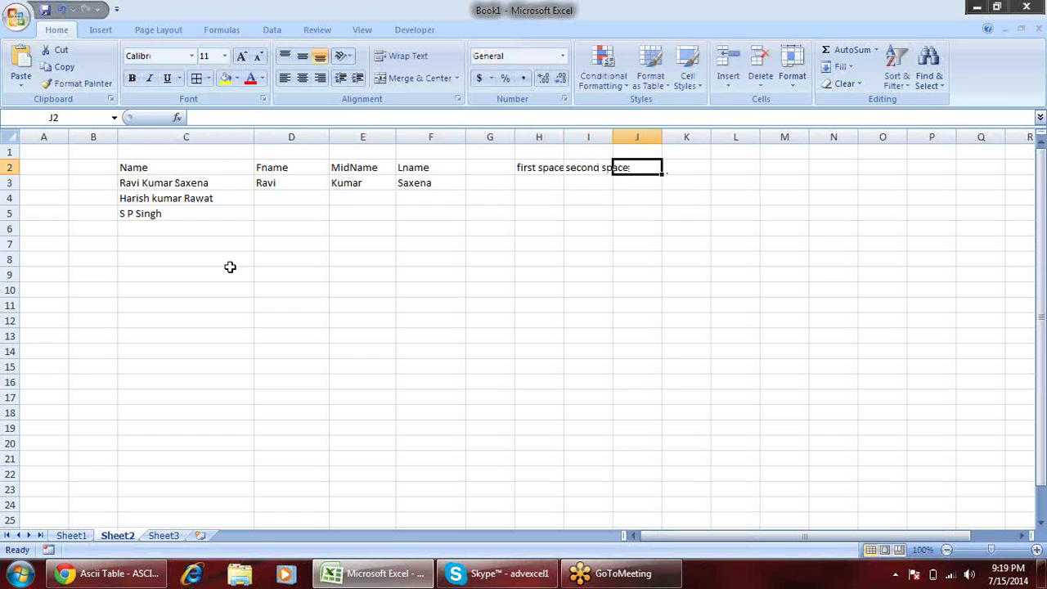
text(Len)
key(Return)
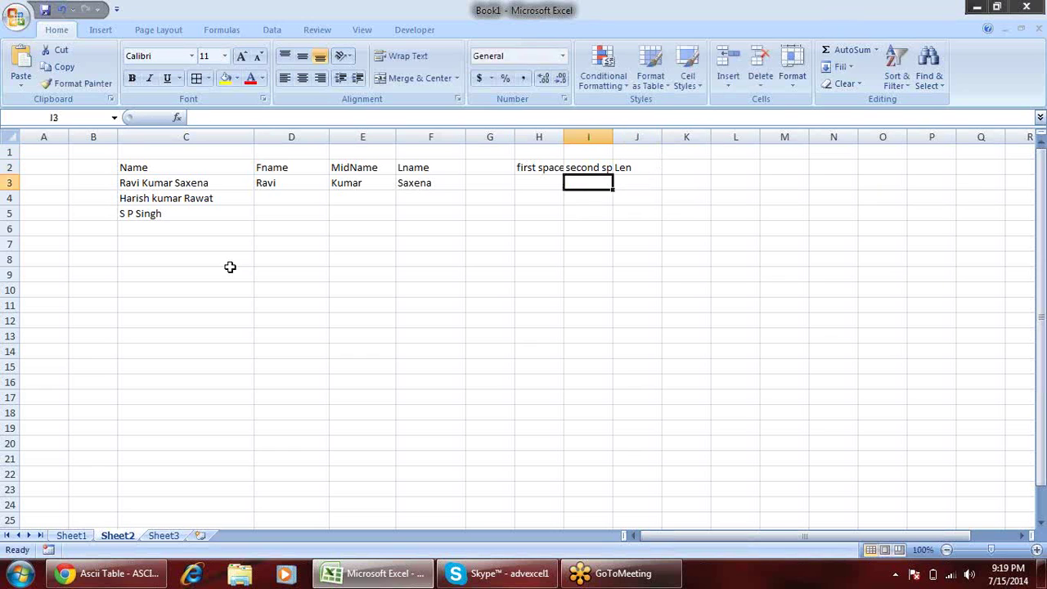
key(Left)
Step: Enter =FIND(" ",C3) in H3 to locate the first space at 5, widening column H
text(=find()
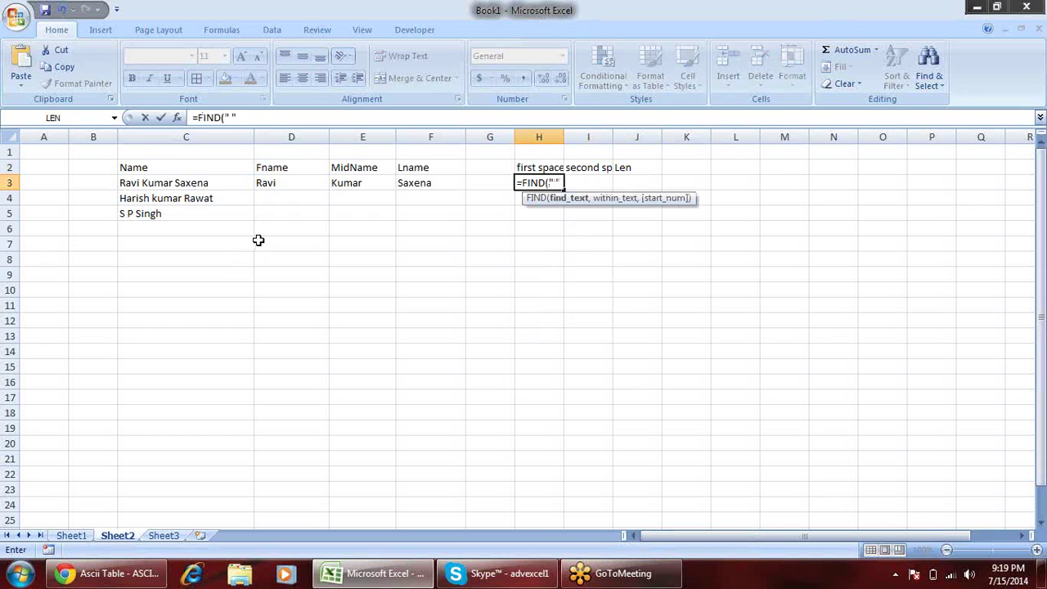
text(,)
click(145, 183)
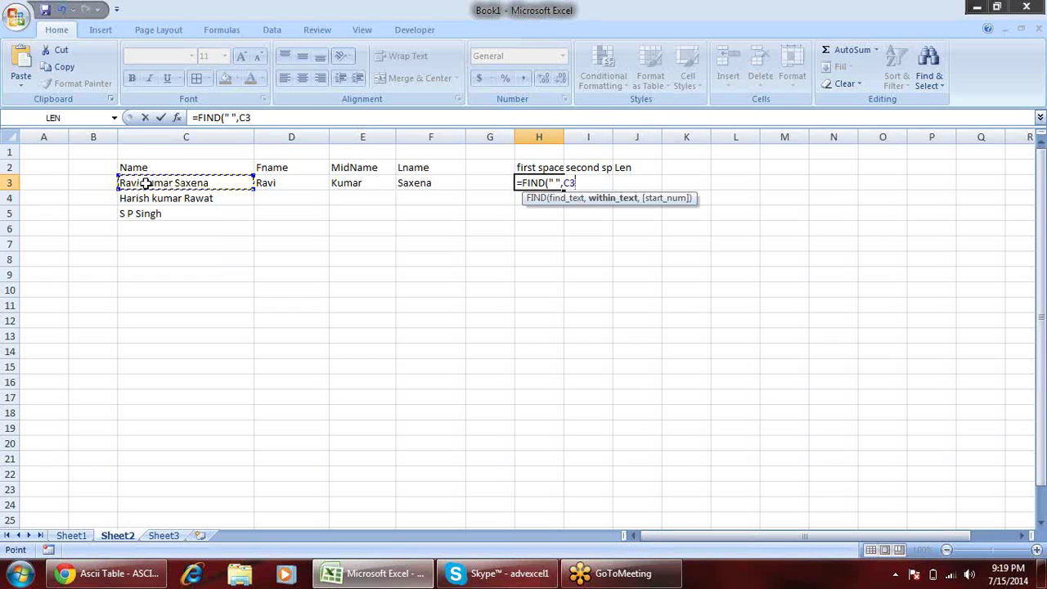
key(Return)
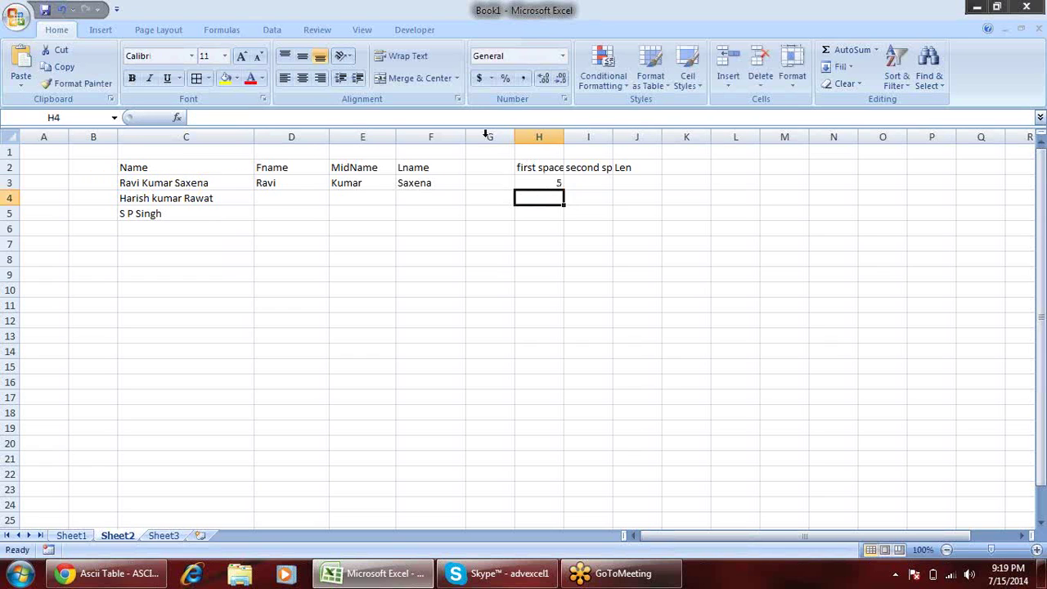
drag(563, 137, 650, 137)
Step: Enter =FIND(" ",C3,H3+1) in I3 to locate the second space at 11
click(612, 180)
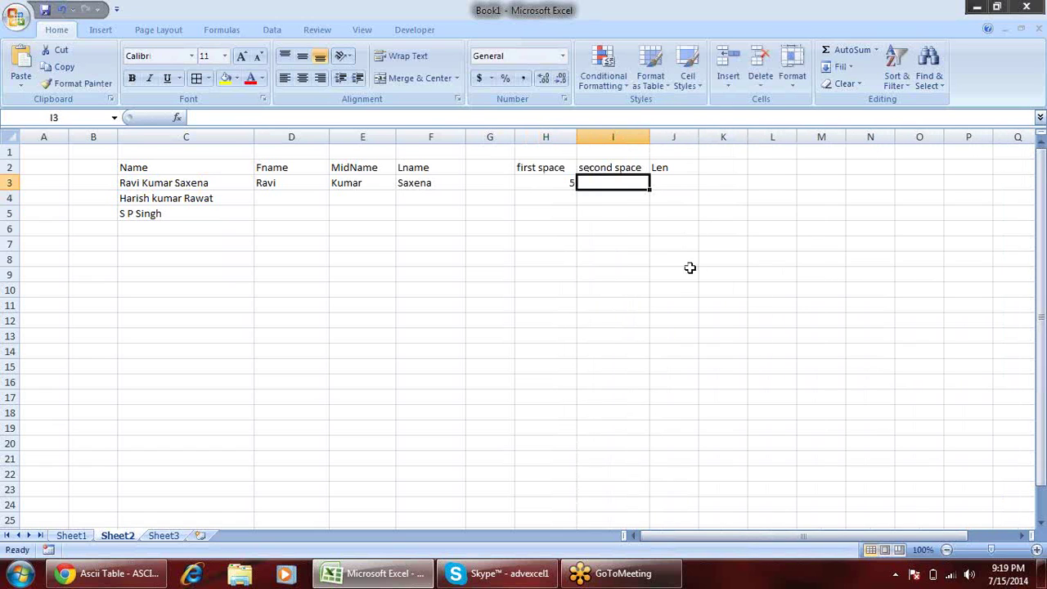
text(=find()
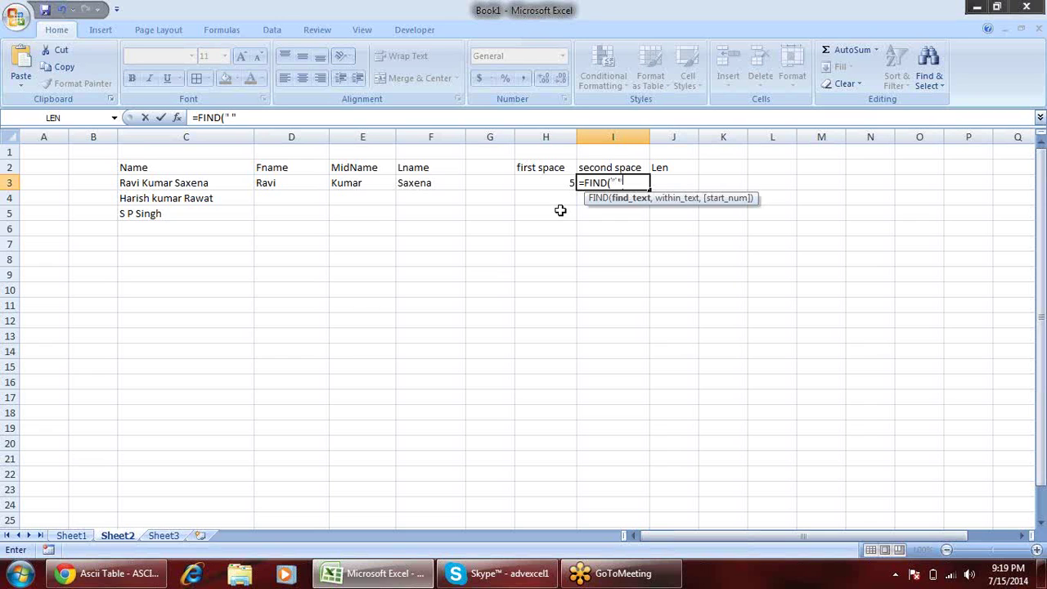
text(,)
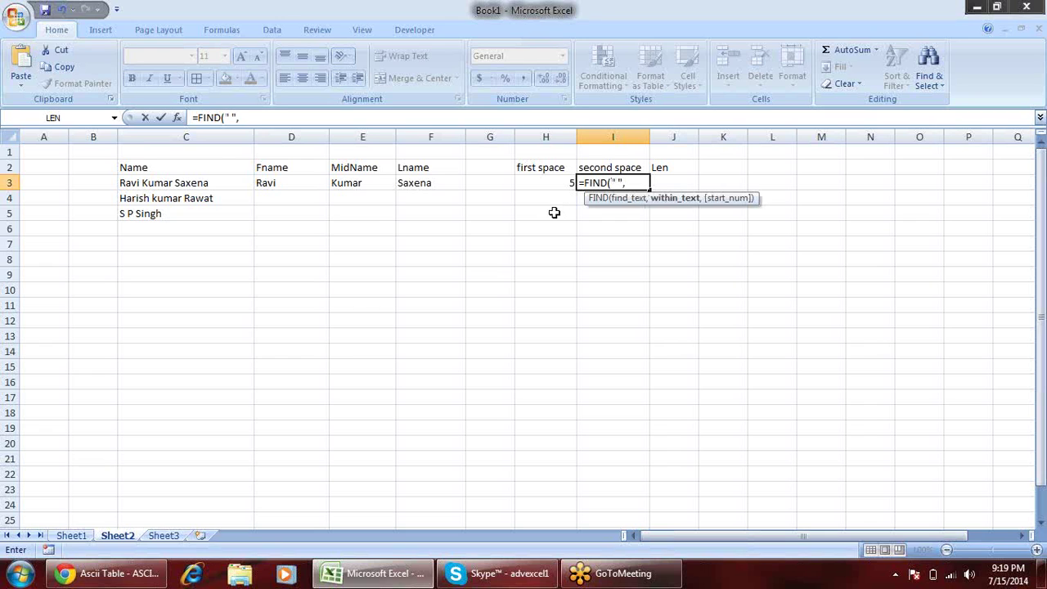
click(198, 182)
text(,)
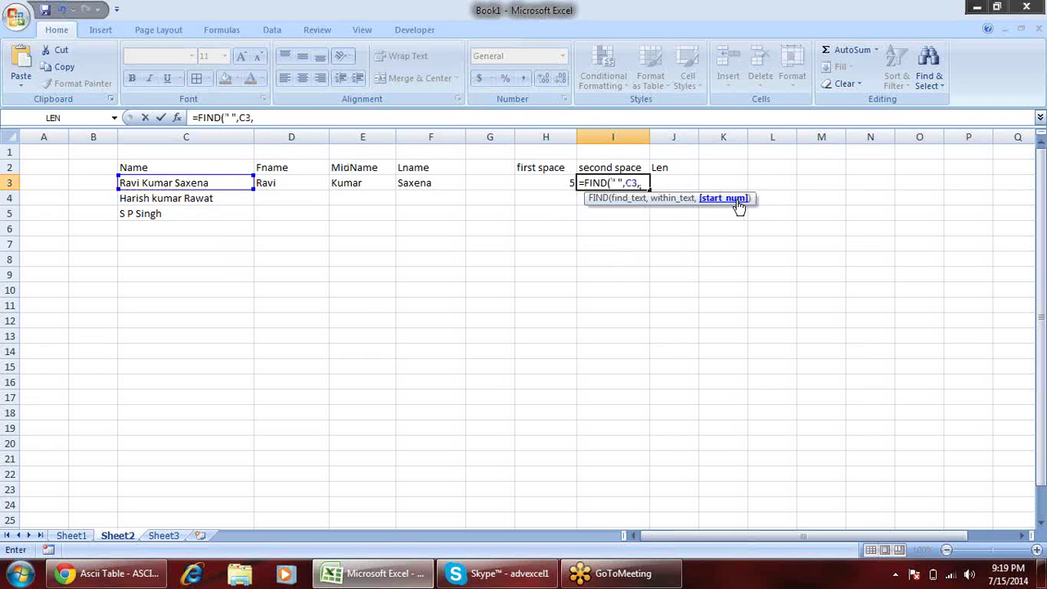
click(554, 182)
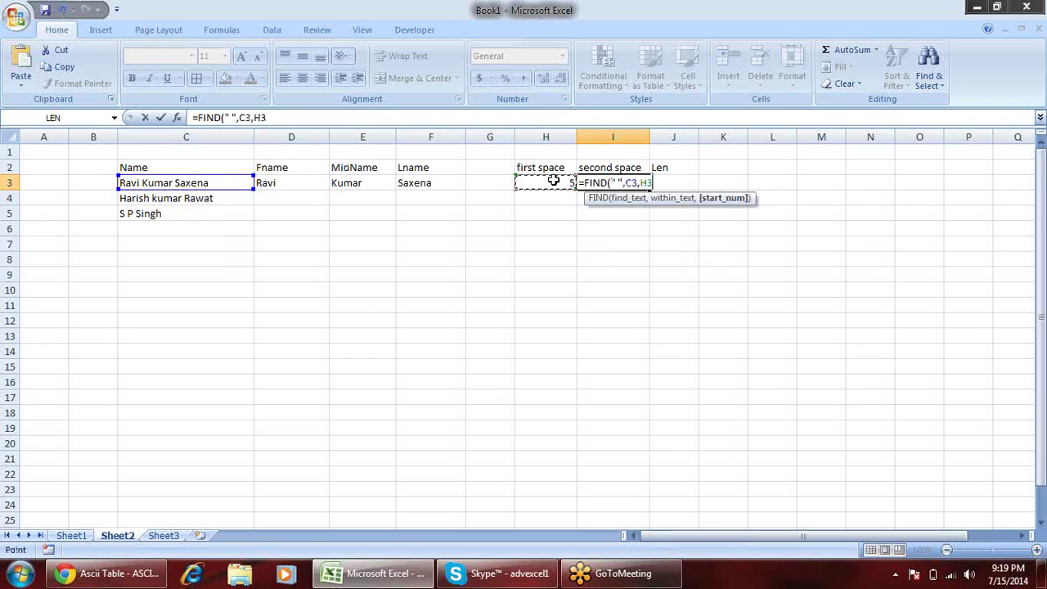
text(+1)
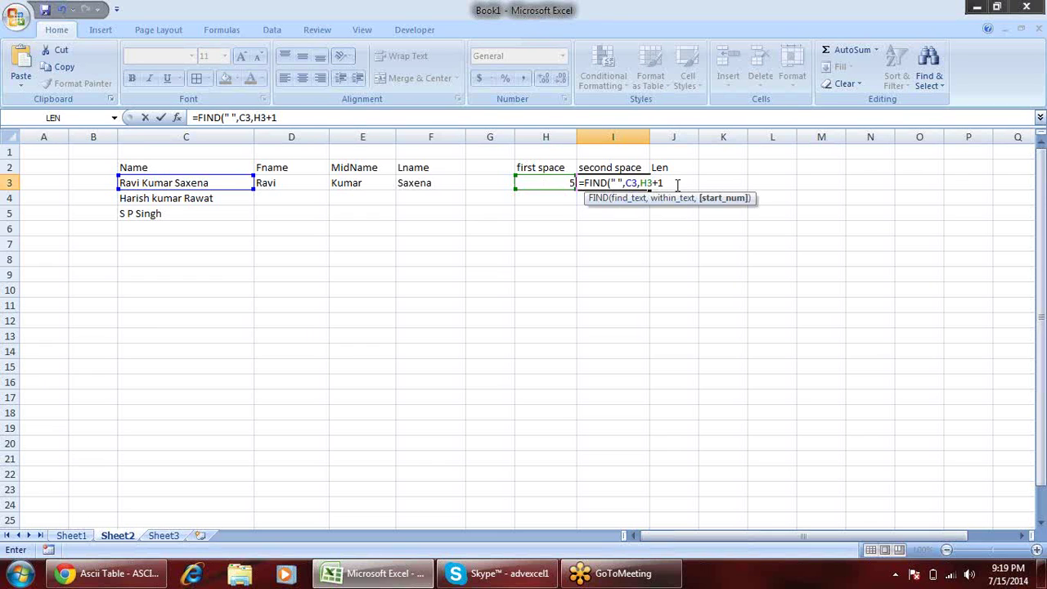
key(Return)
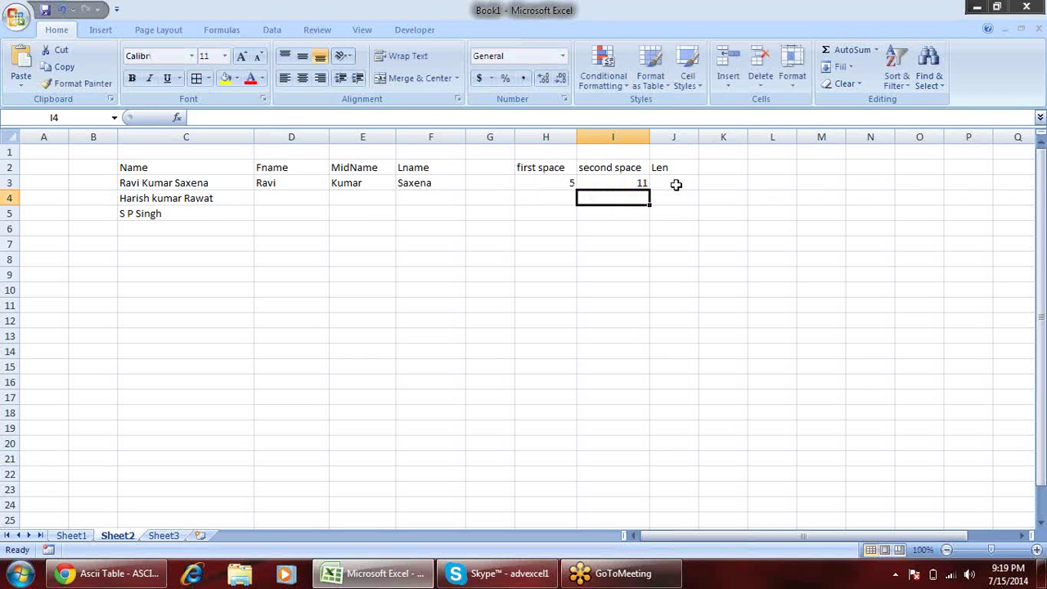
Step: Enter =LEN(C3) in J3, giving a name length of 17
click(671, 183)
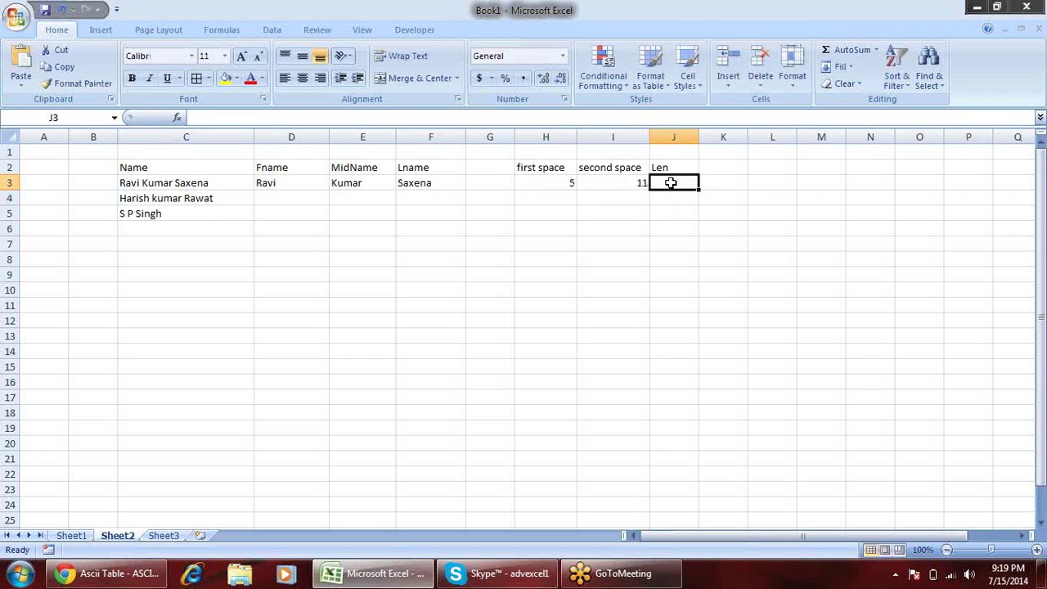
text(=len)
key(Tab)
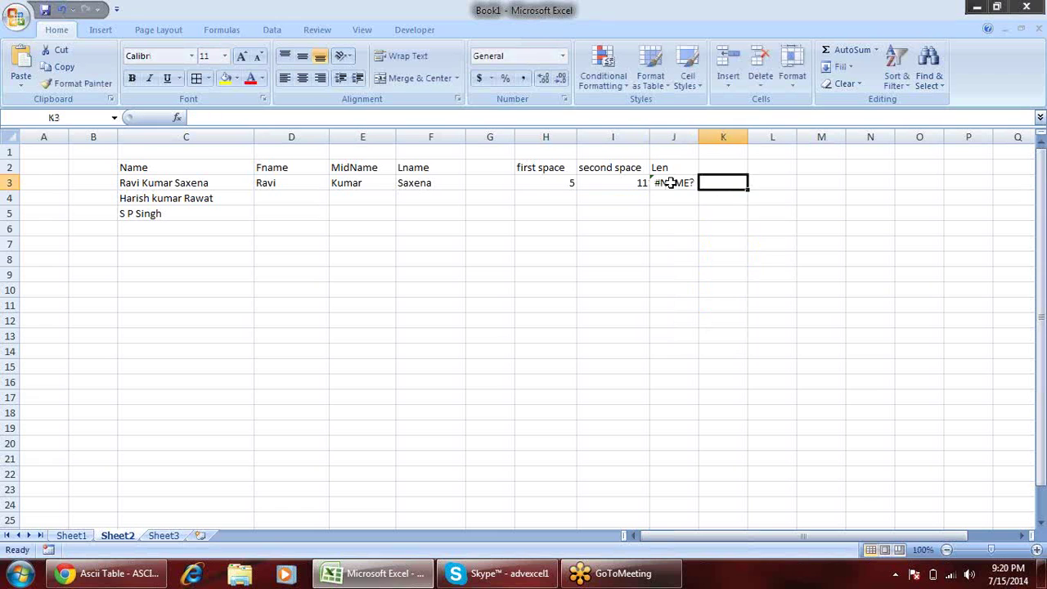
click(671, 184)
text(=le)
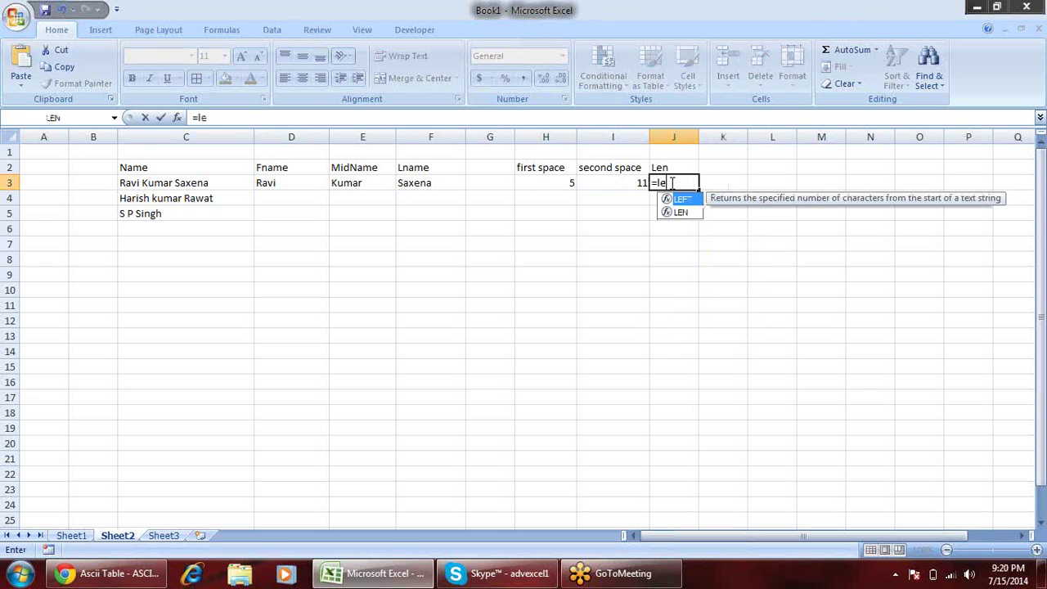
text(n)
key(Tab)
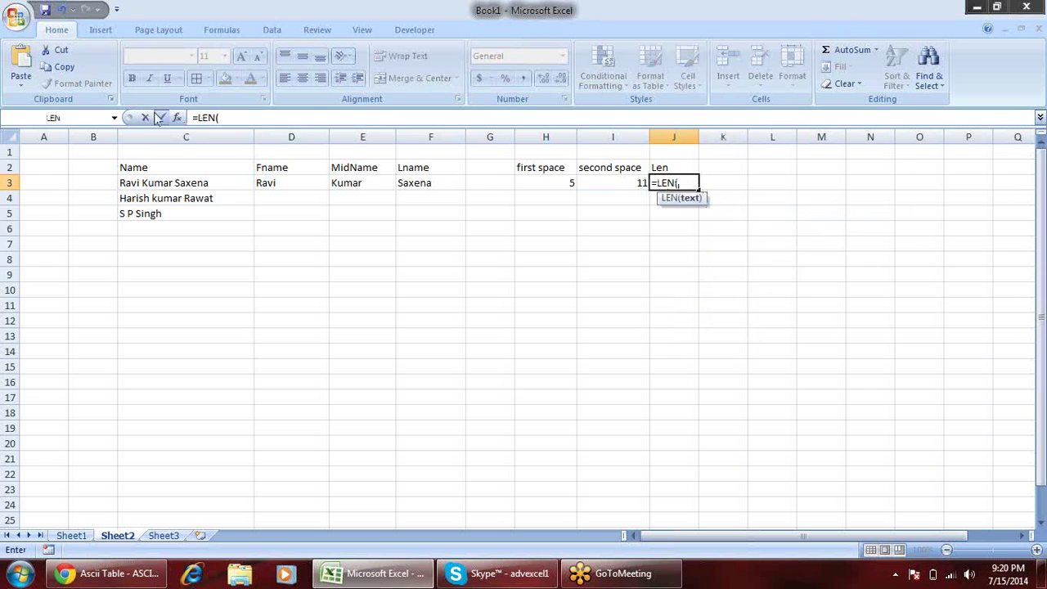
click(222, 185)
key(Return)
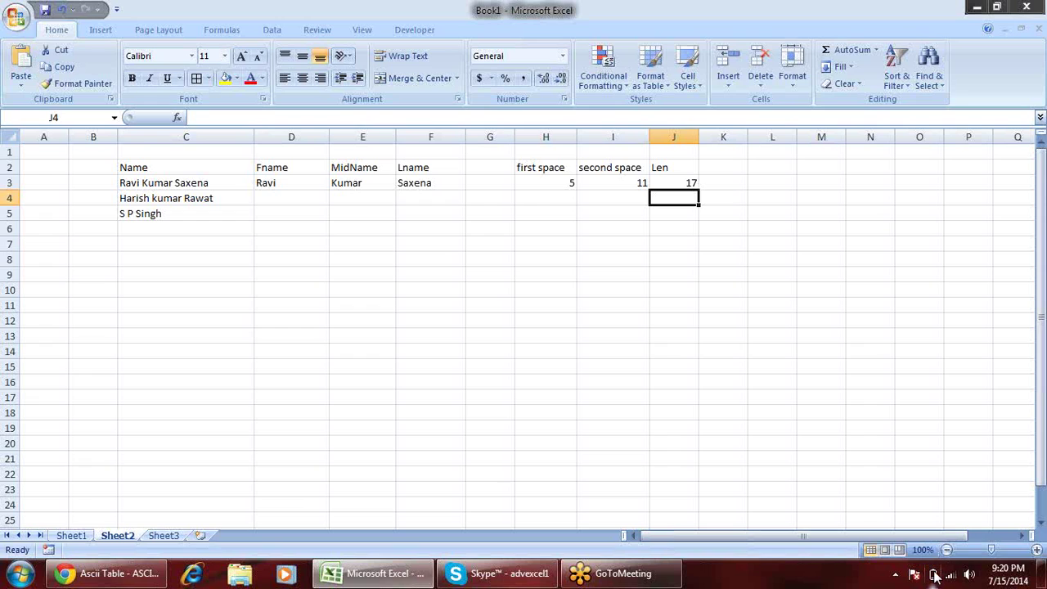
mouse_move(936, 576)
Step: Change D3 to =LEFT(C3,H3-1) and fill the H3:J3 helper formulas down to row 5
click(573, 182)
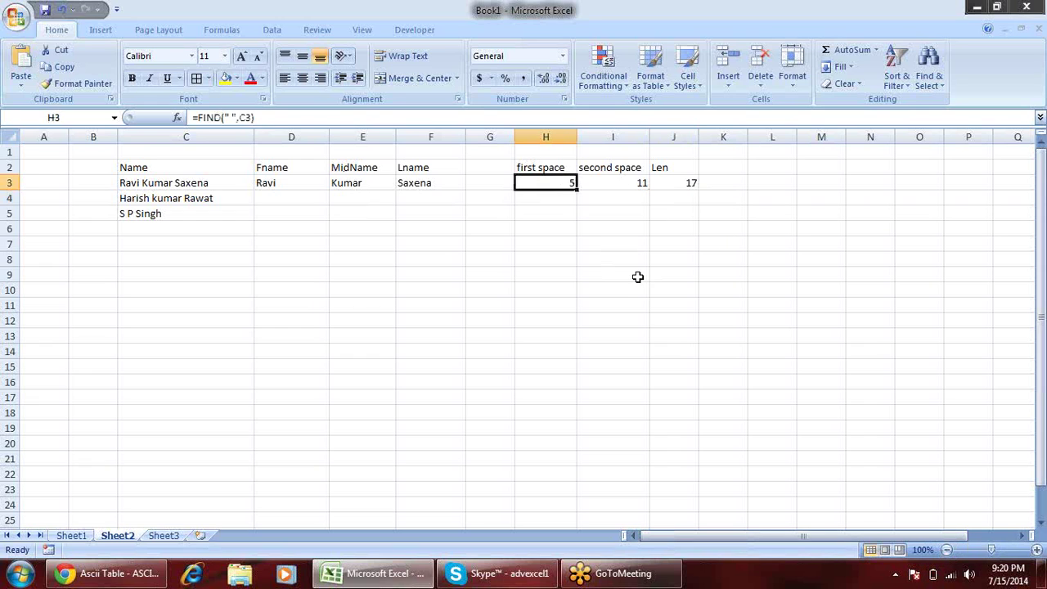
double_click(314, 183)
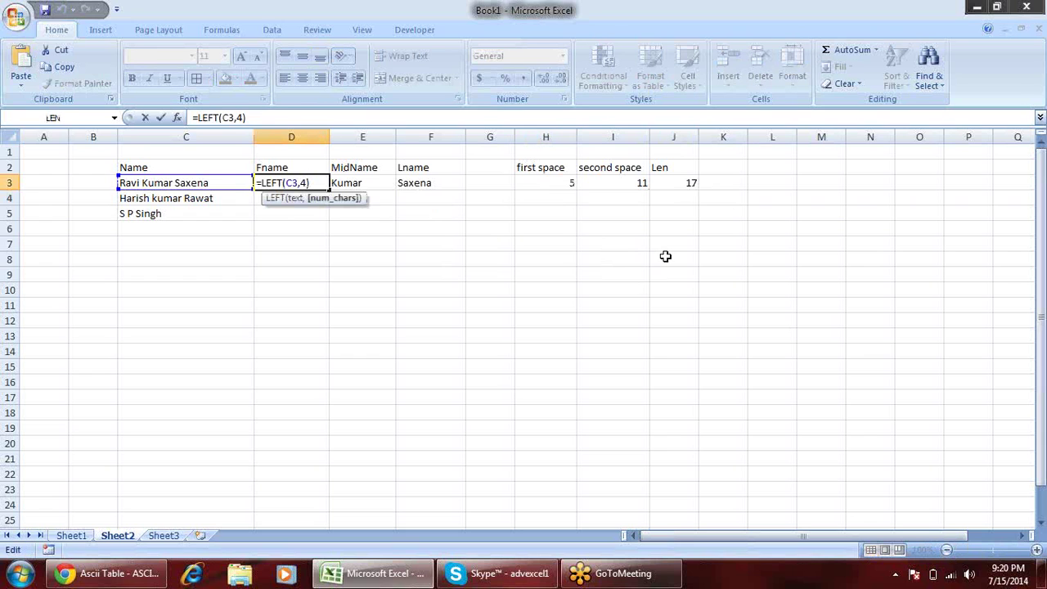
key(BackSpace)
click(541, 182)
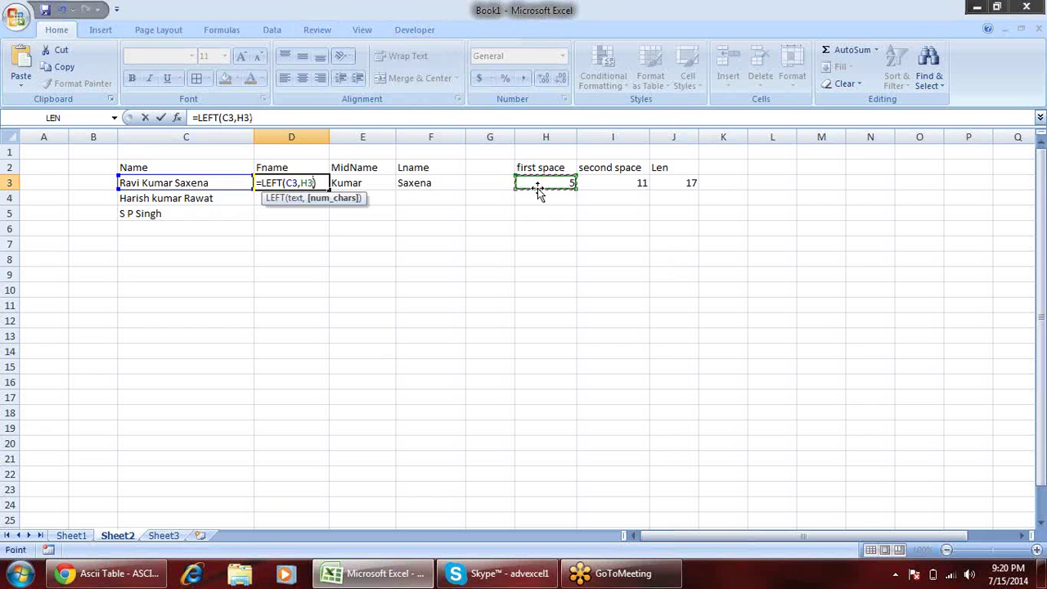
text(-1)
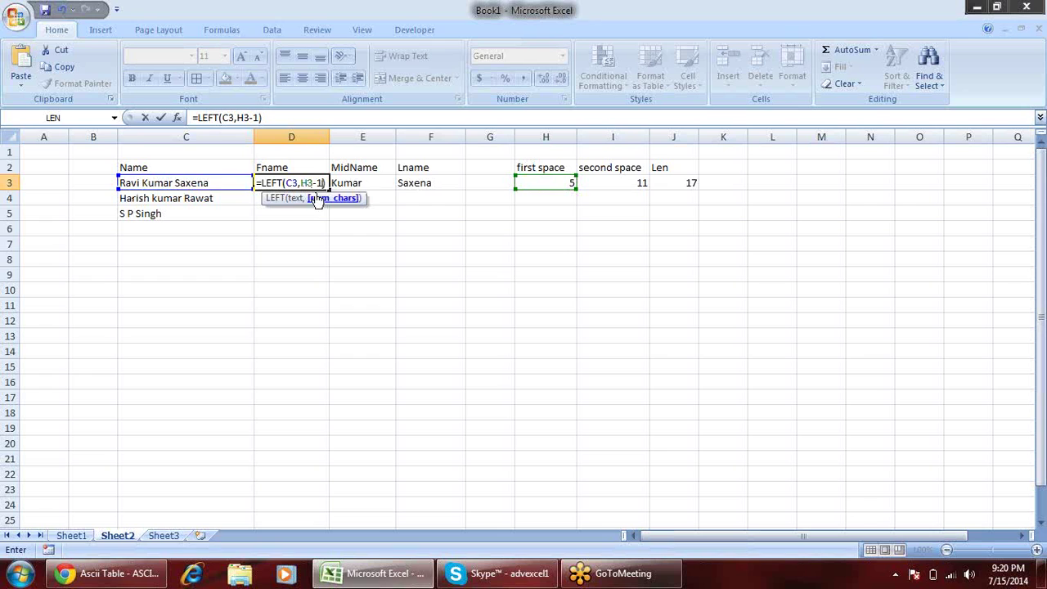
key(Return)
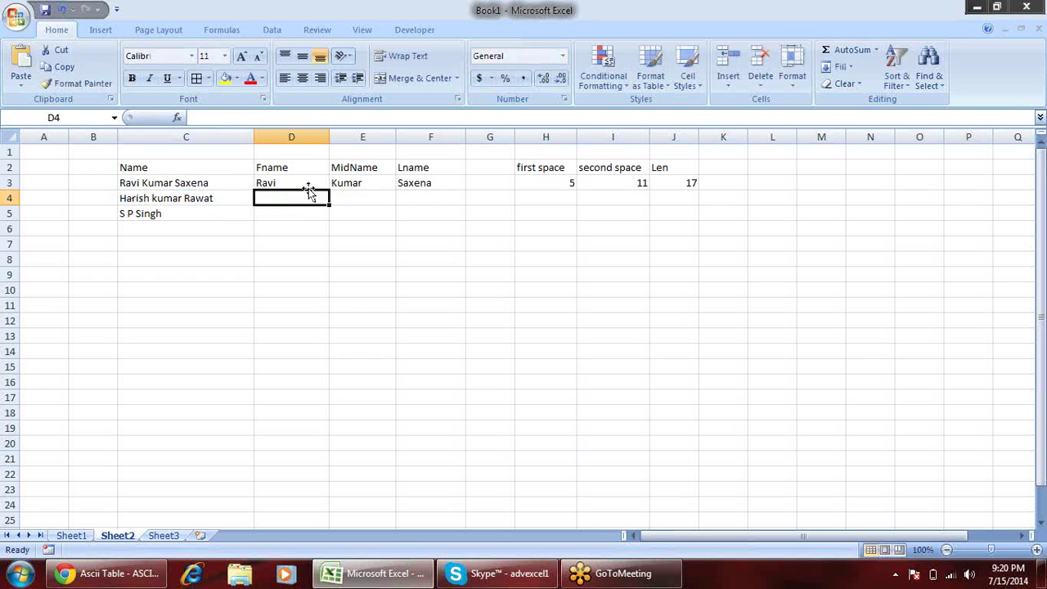
mouse_move(543, 187)
mouse_down()
mouse_move(688, 183)
mouse_move(701, 234)
mouse_move(700, 220)
mouse_up()
click(694, 228)
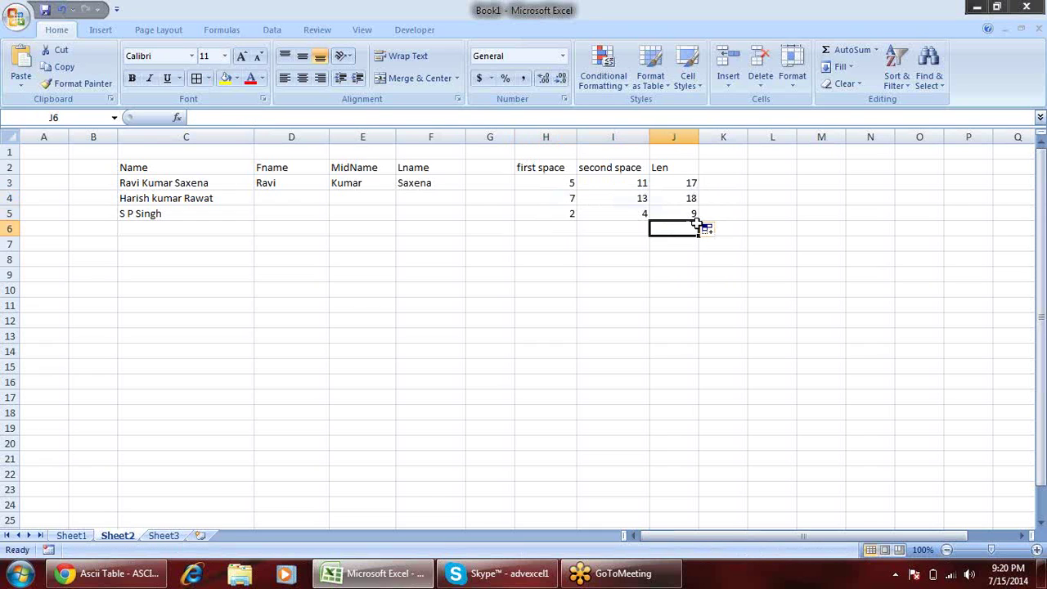
Step: Replace F3's fixed count with =RIGHT(C3,J3-I3), still returning Saxena
click(360, 183)
click(432, 183)
double_click(435, 183)
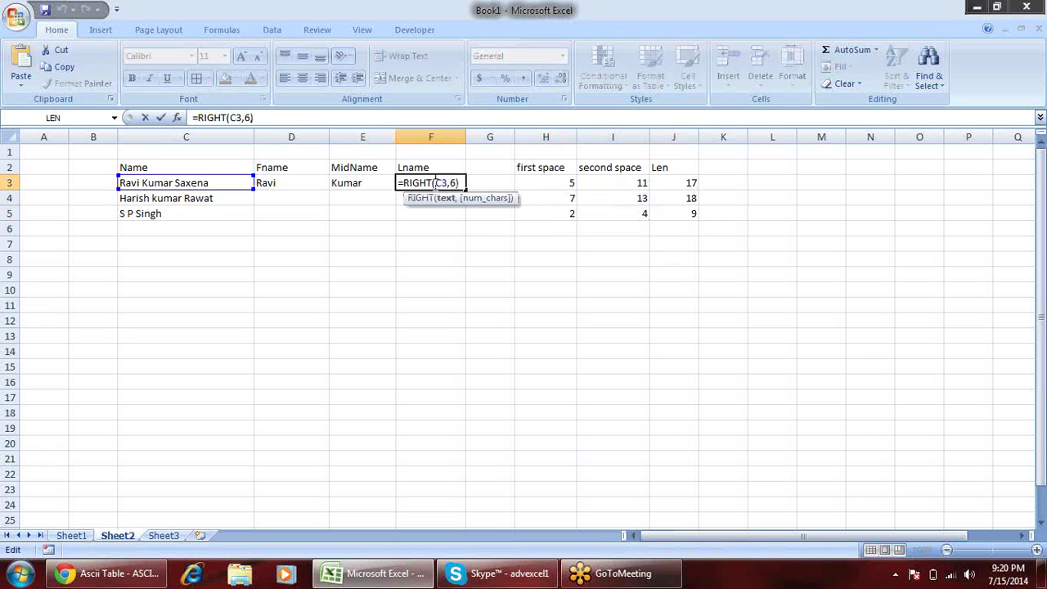
click(456, 183)
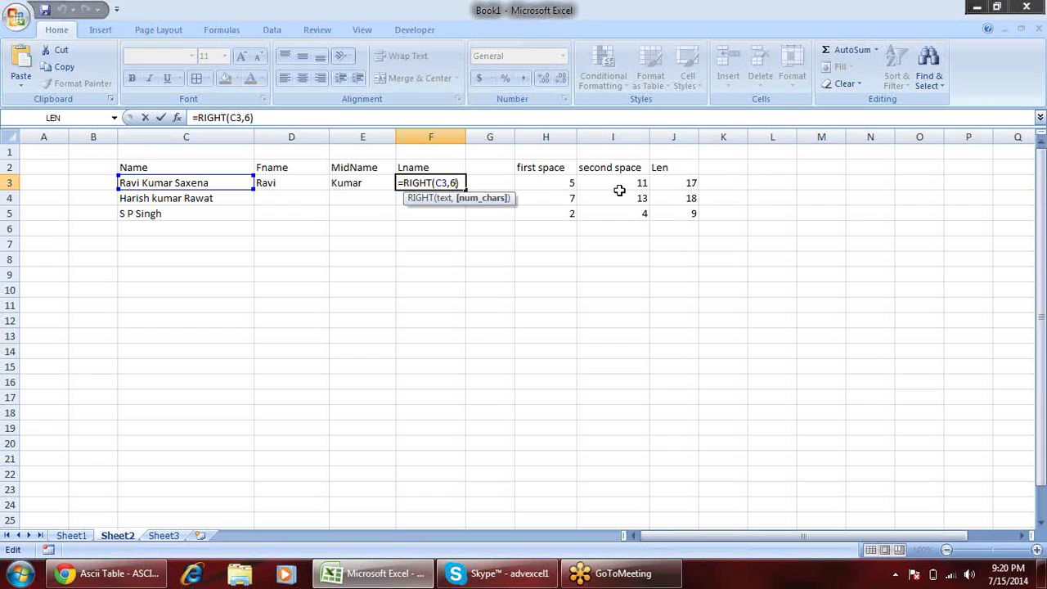
key(BackSpace)
click(692, 185)
text(-)
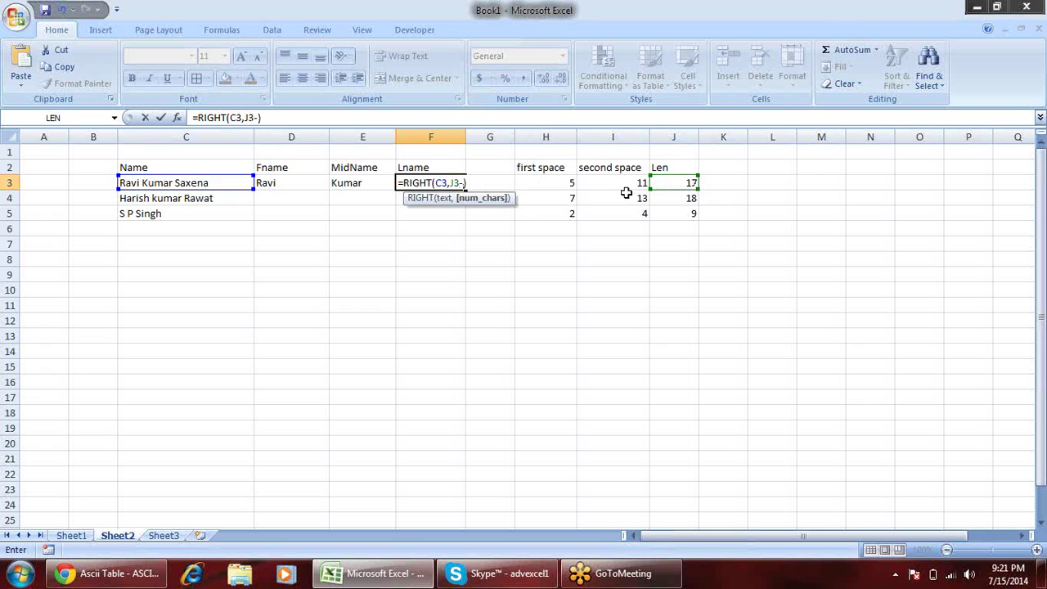
click(619, 183)
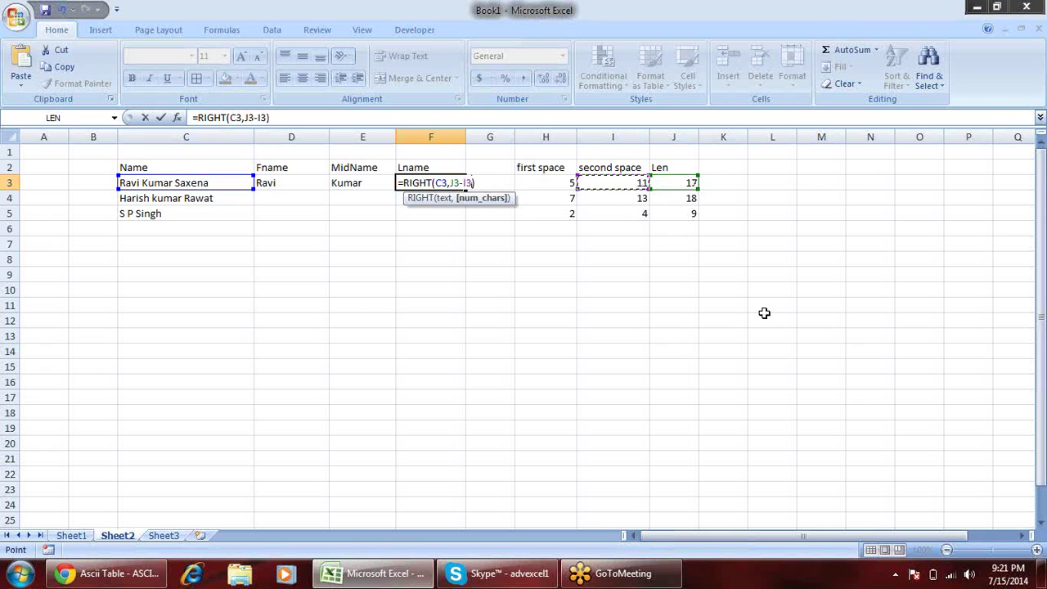
key(Return)
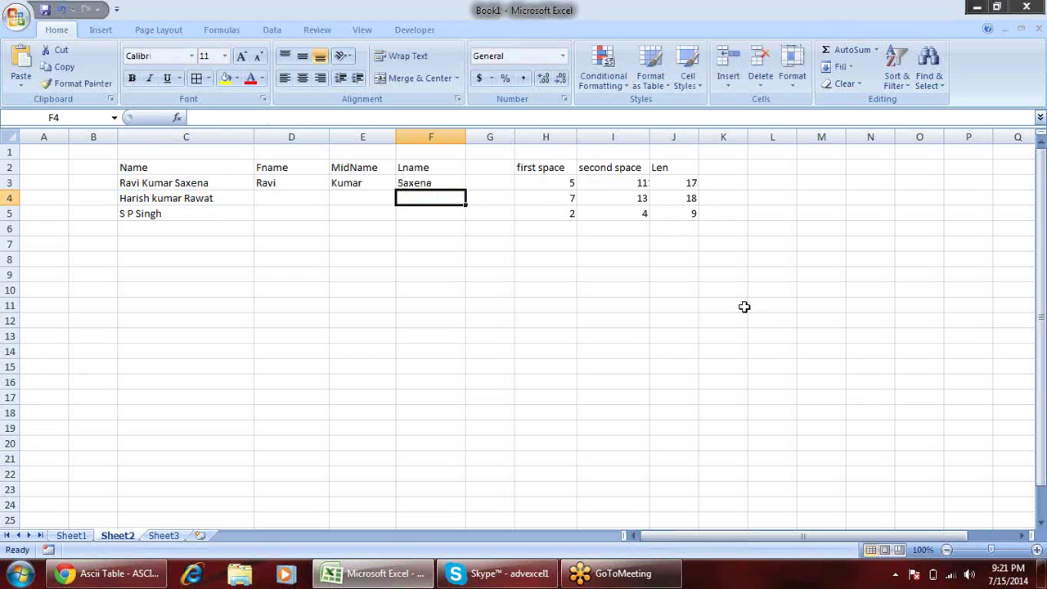
Step: Replace E3's hard-coded MID start 6 and length 5 with H3 and I3-H3-1
click(377, 183)
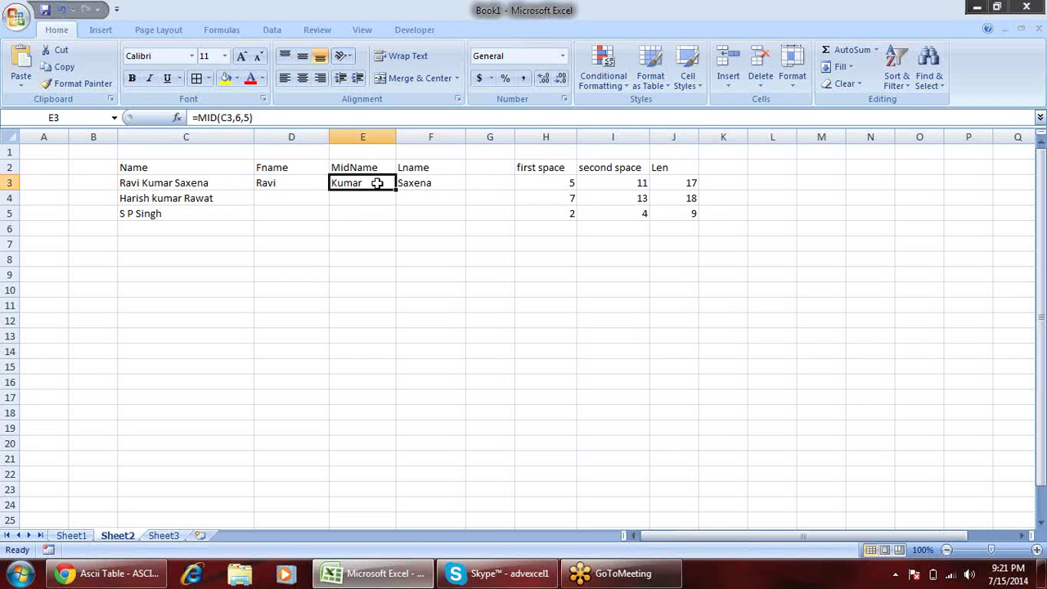
double_click(377, 183)
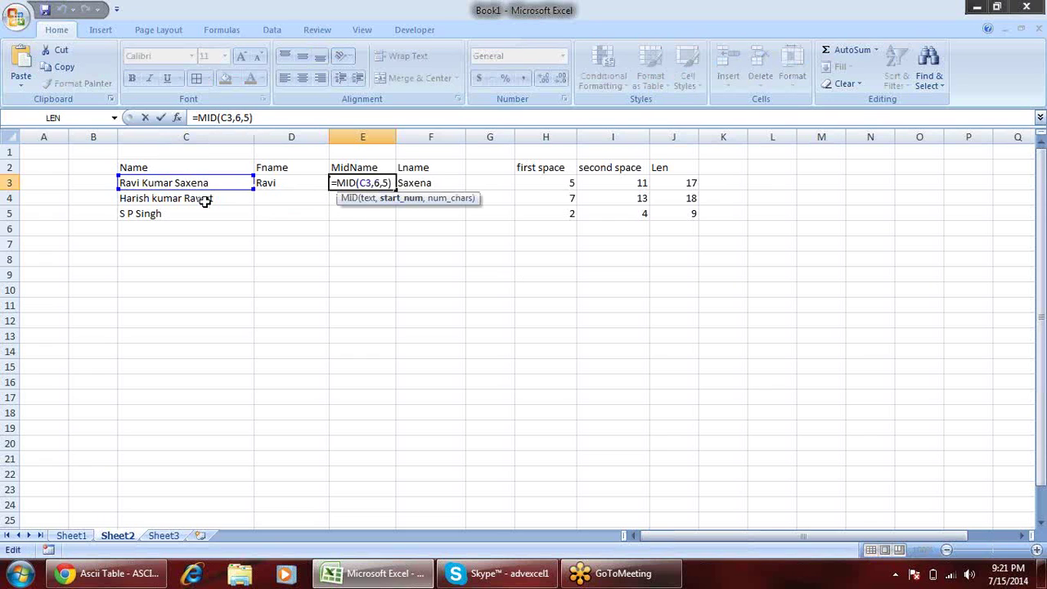
key(BackSpace)
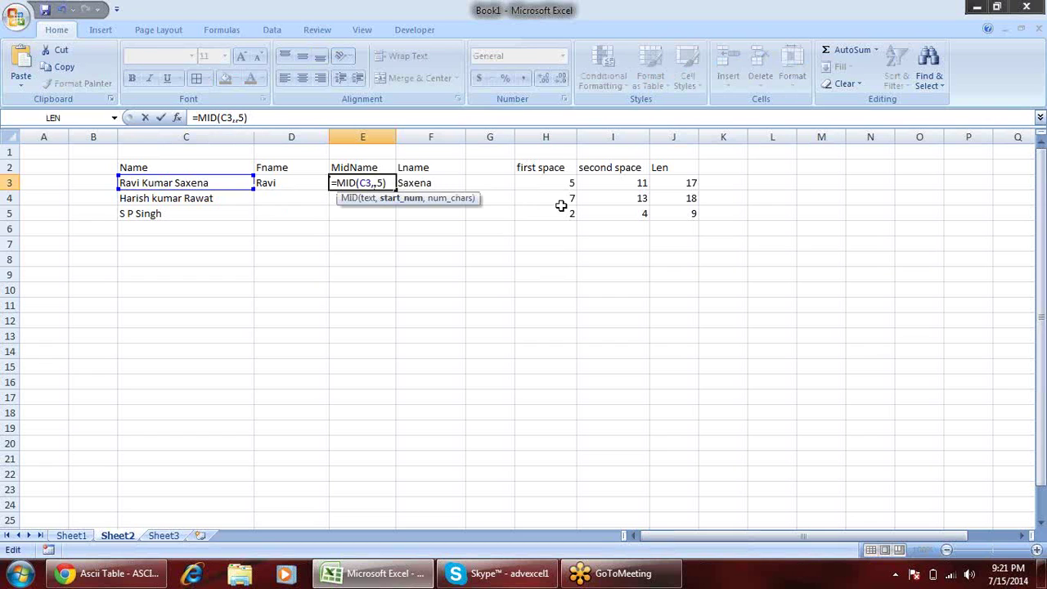
click(563, 183)
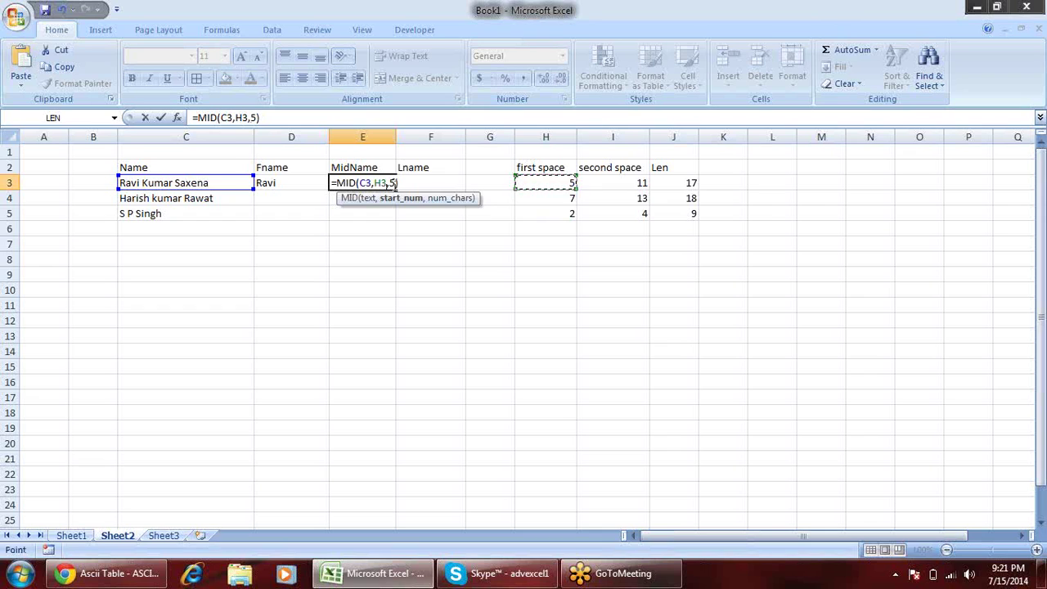
click(391, 183)
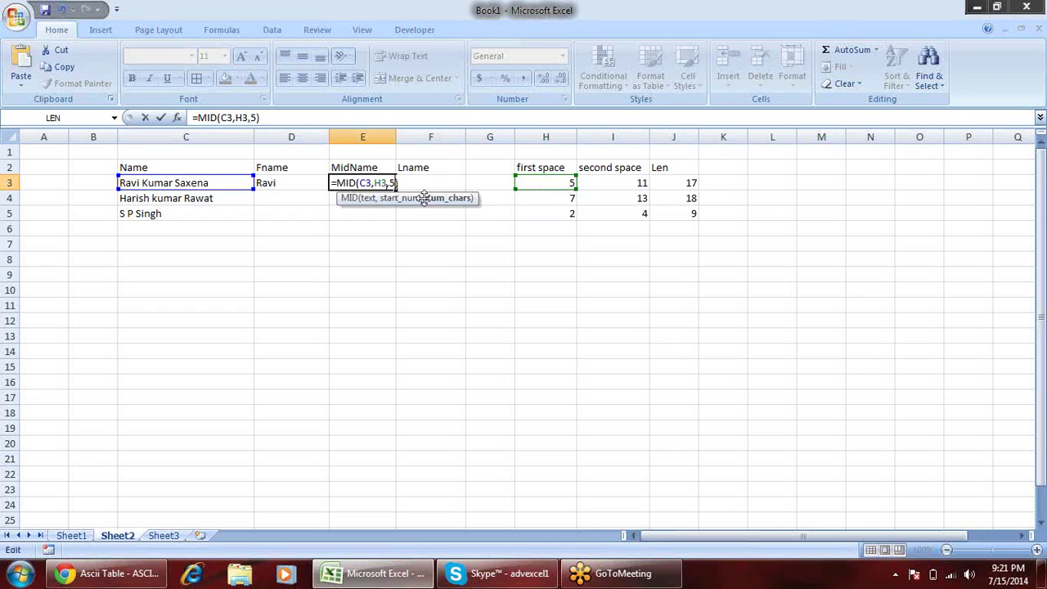
key(BackSpace)
click(594, 184)
text(-)
click(560, 182)
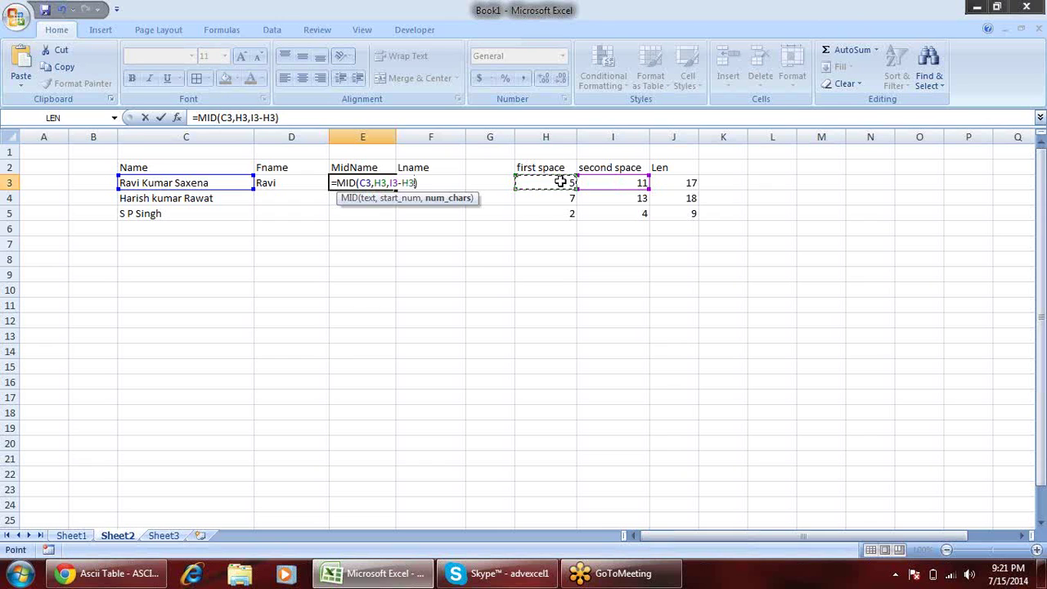
text(-1)
key(Return)
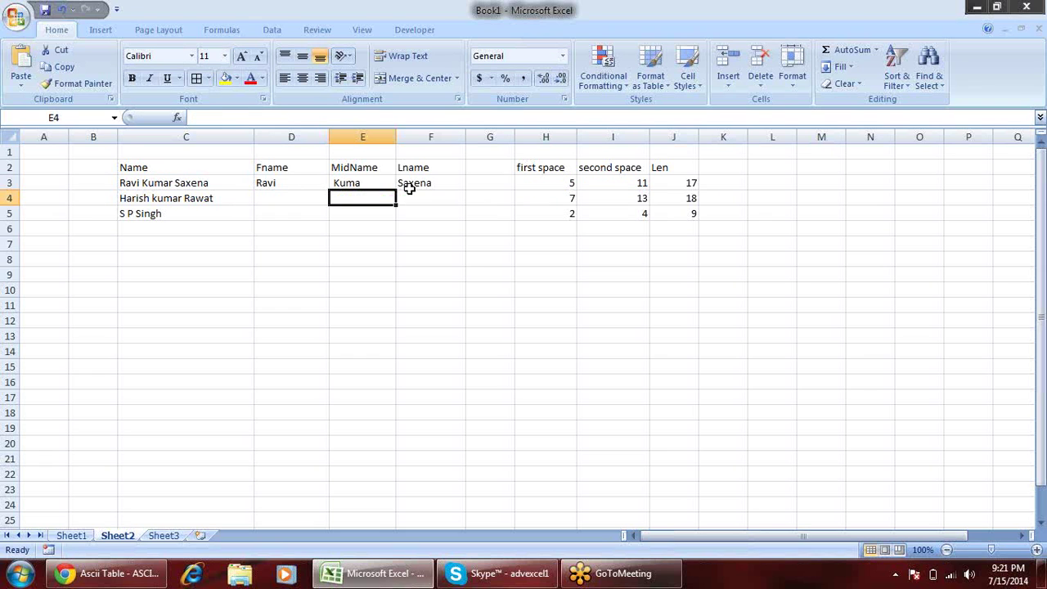
Step: Remove the trailing minus one from E3's middle-name formula
click(379, 171)
double_click(383, 182)
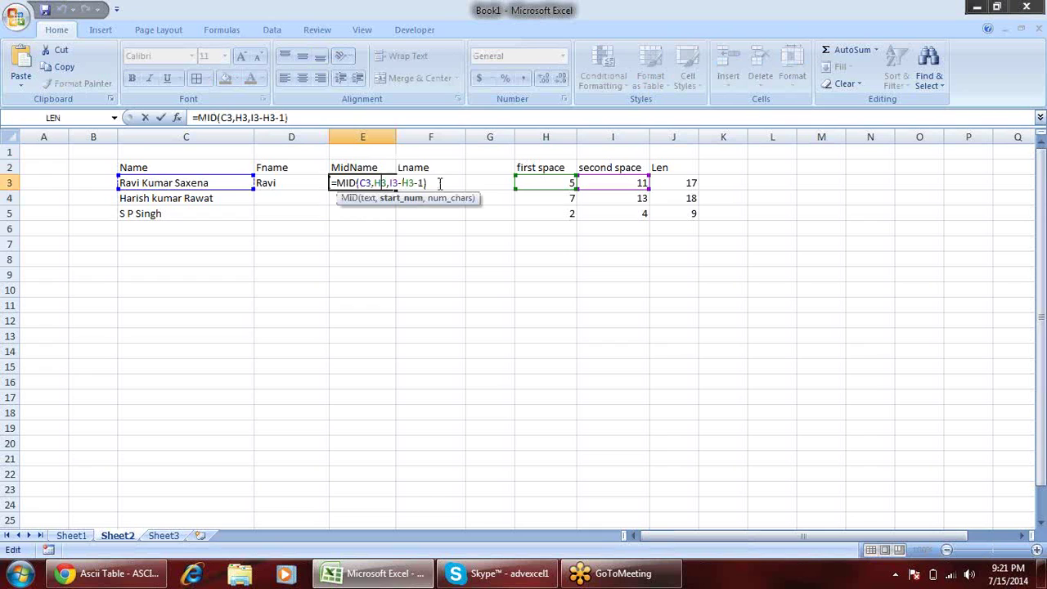
click(427, 182)
key(BackSpace)
key(BackSpace)
key(Return)
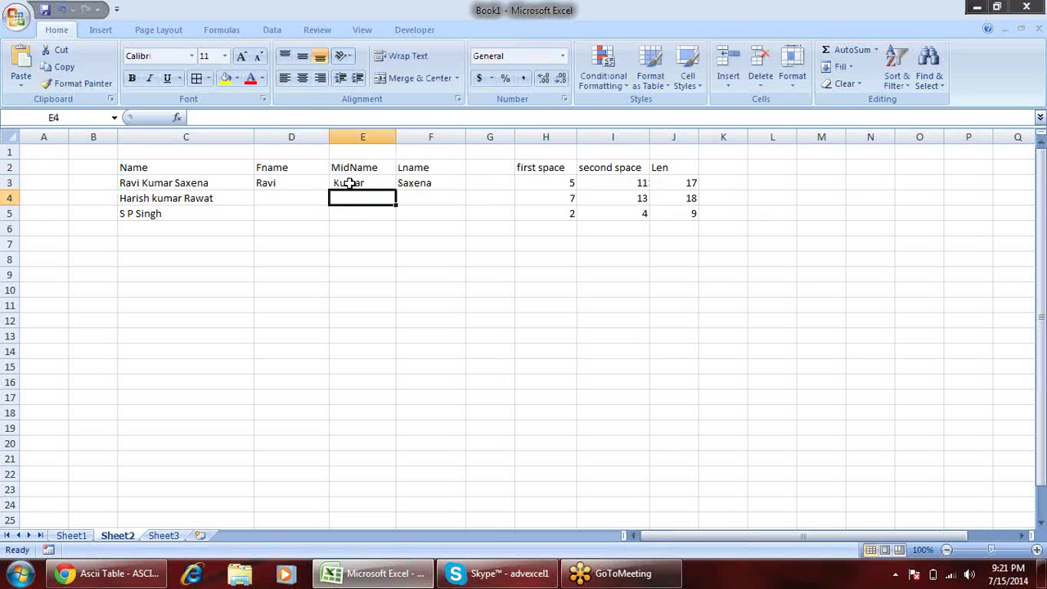
Step: Shift E3's start to H3+1 and restore the -1, giving =MID(C3,H3+1,I3-H3-1)
click(349, 183)
double_click(349, 182)
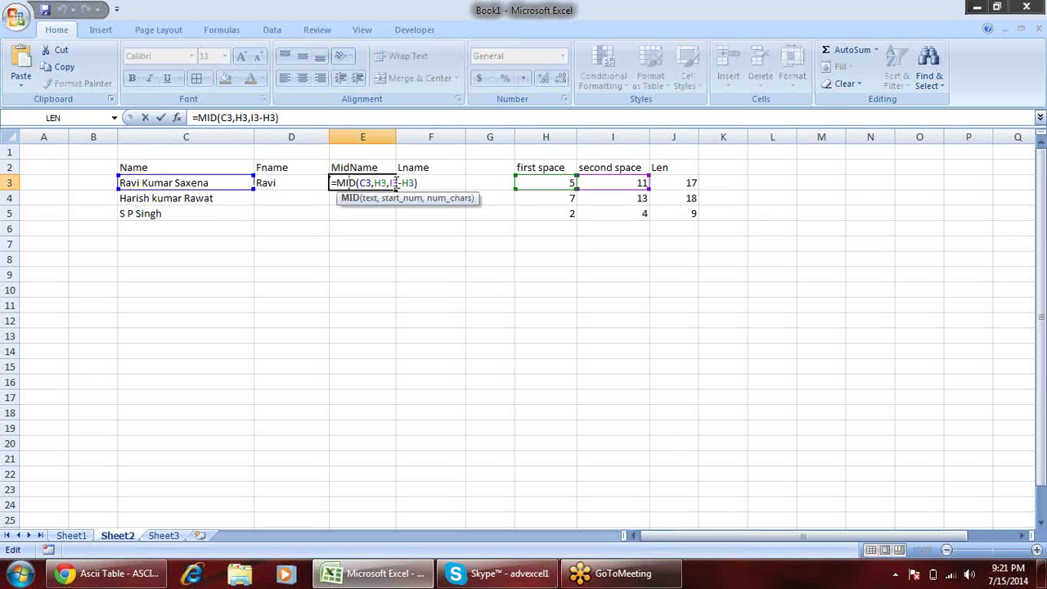
click(387, 182)
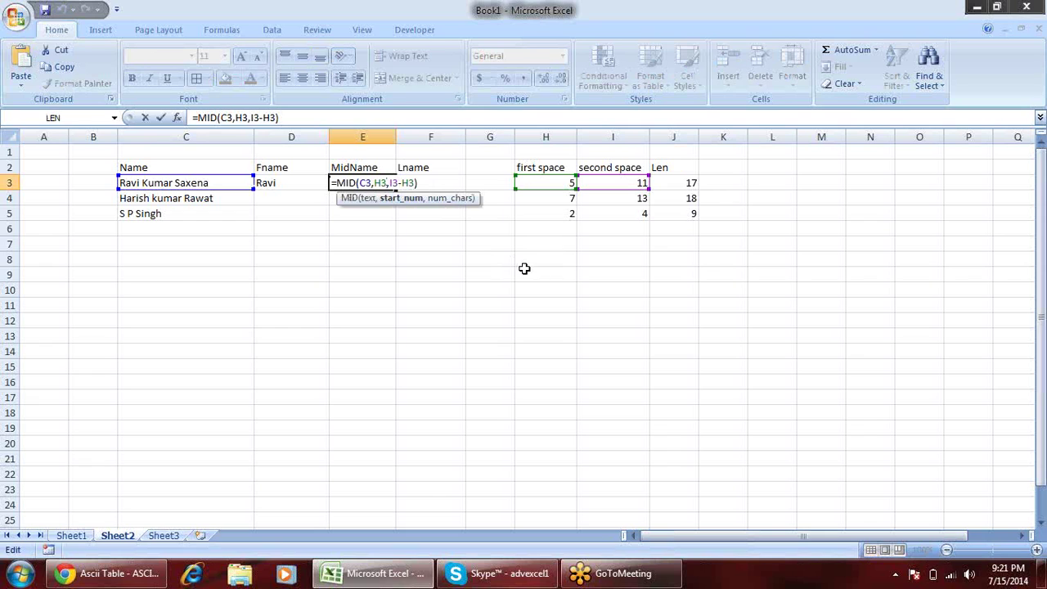
text(+1)
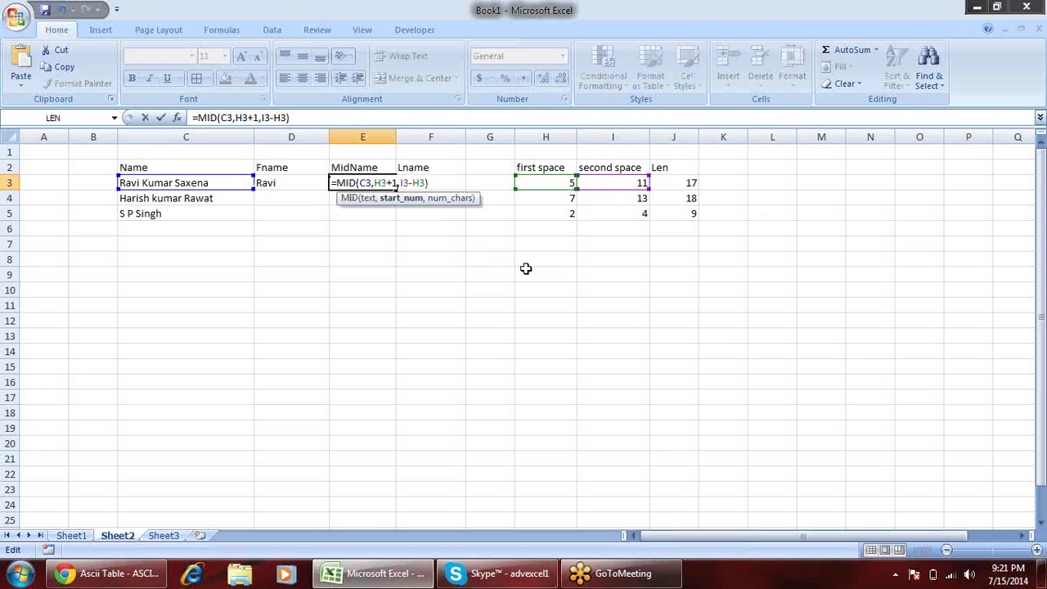
key(Return)
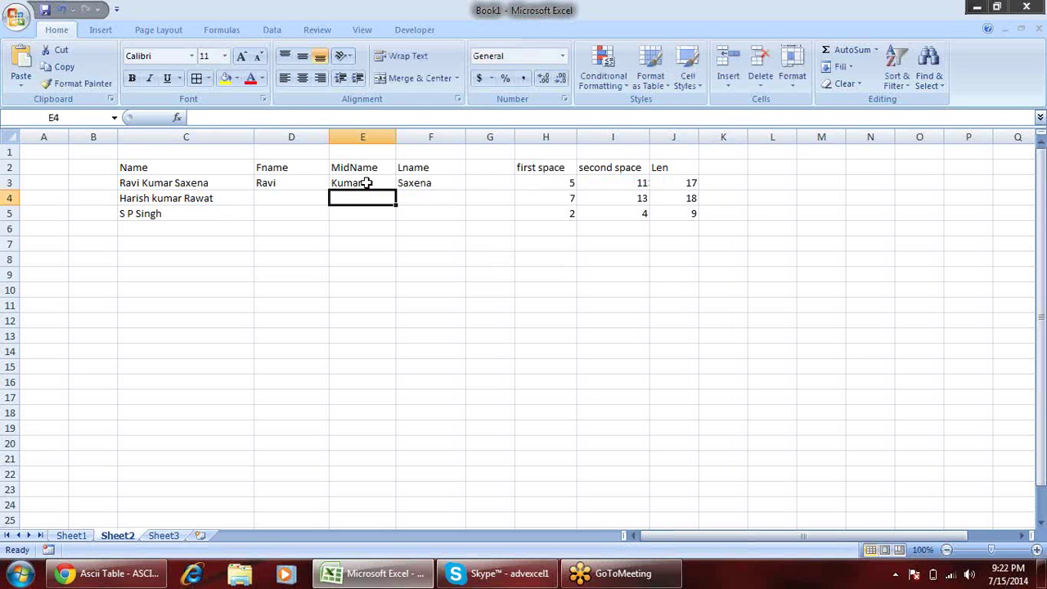
click(367, 182)
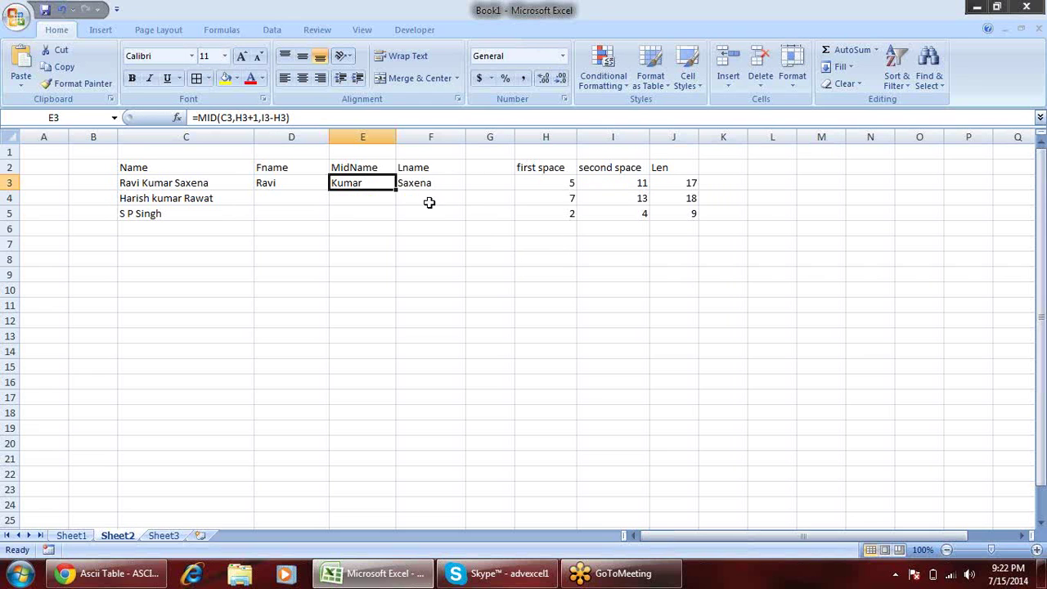
double_click(382, 181)
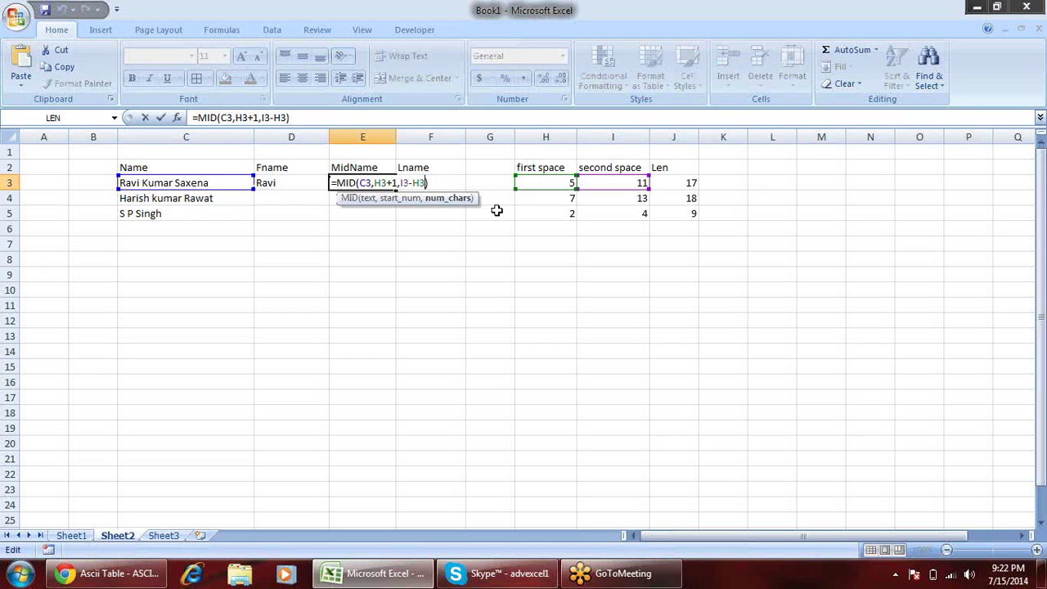
text(-1)
key(Return)
Step: Copy the D3:F3 name formulas down through row 5
mouse_move(324, 183)
mouse_down()
mouse_move(463, 189)
mouse_move(470, 217)
mouse_up()
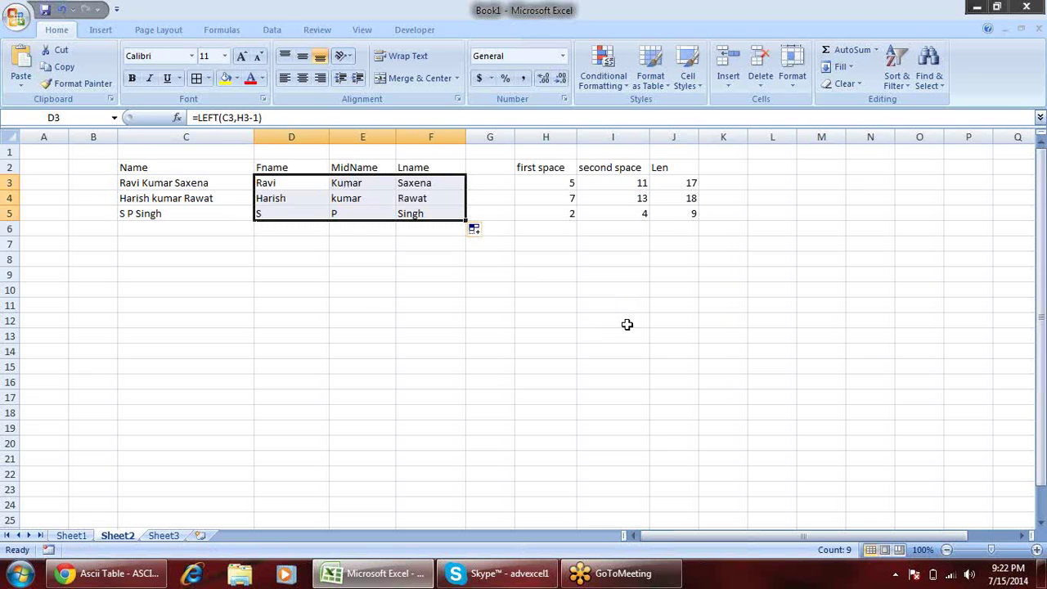
click(614, 278)
click(421, 200)
click(305, 180)
click(376, 180)
click(421, 180)
click(430, 201)
Step: Check the copied formulas in rows 3–5, including F5's =RIGHT(C5,J5-I5)
click(431, 213)
click(365, 214)
click(303, 214)
key(Up)
key(Up)
key(Up)
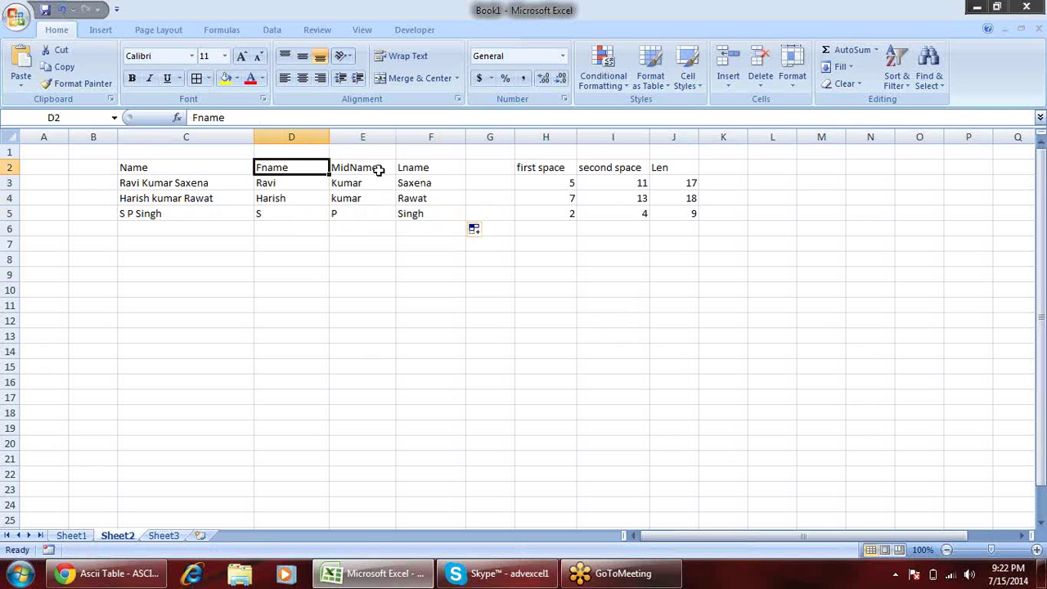
click(370, 180)
click(426, 188)
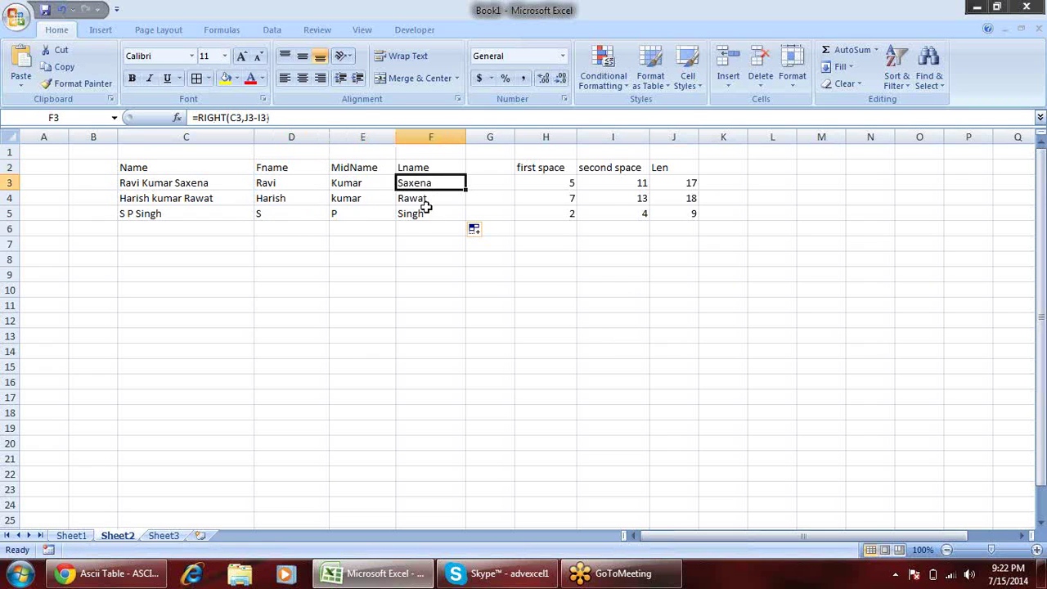
click(424, 200)
click(420, 214)
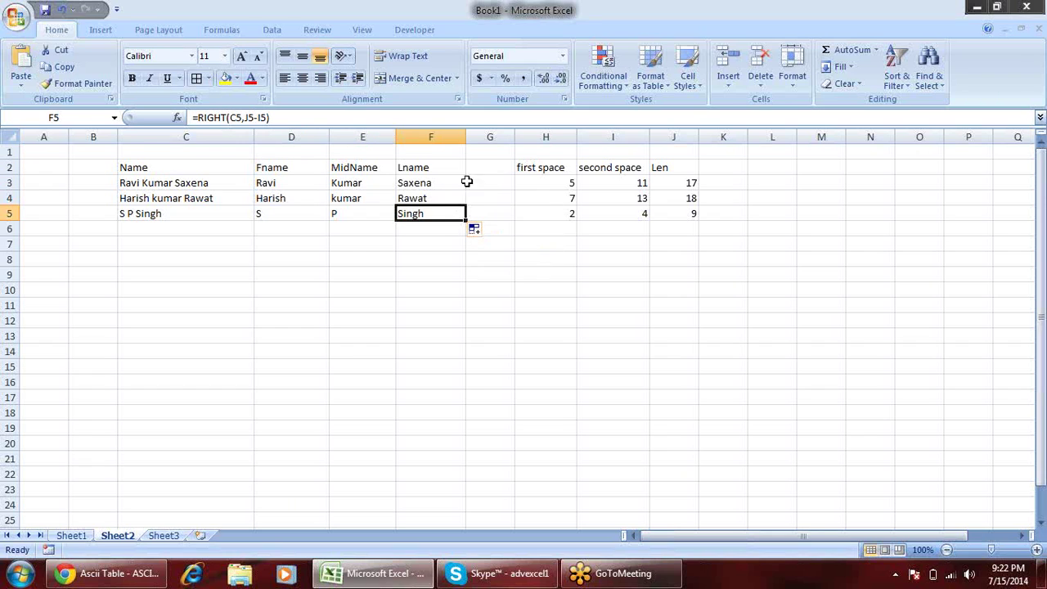
Step: Copy the FIND(" ",C3) expression from the first-space formula in H3
double_click(547, 183)
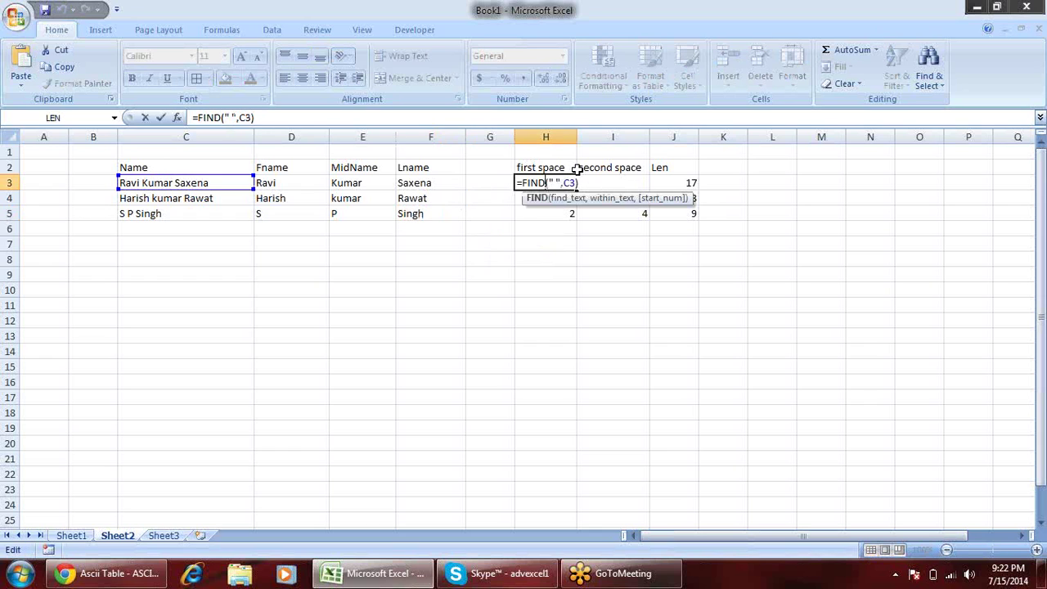
double_click(311, 182)
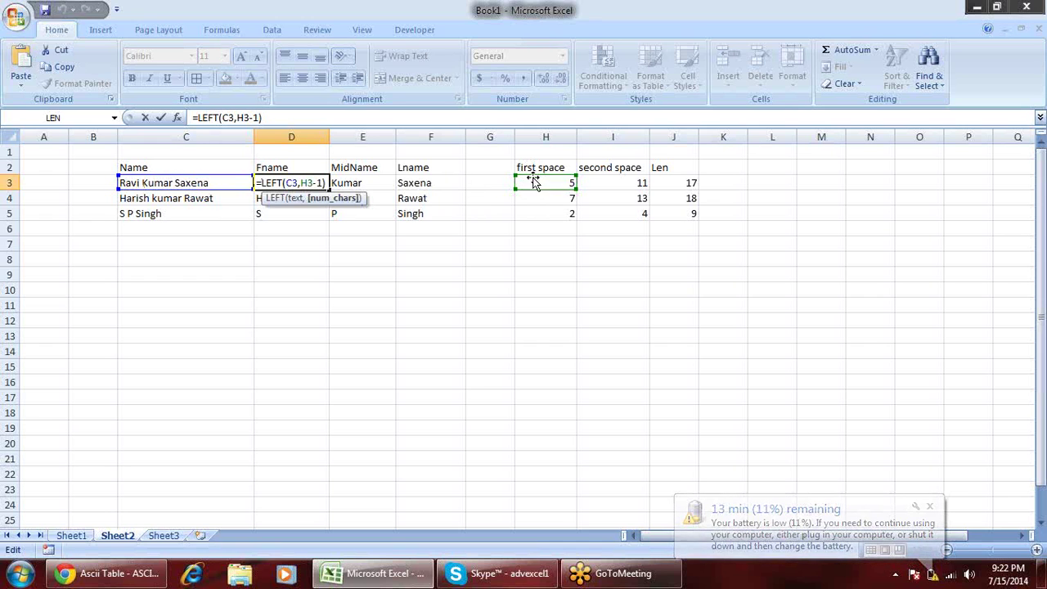
key(ctrl+Return)
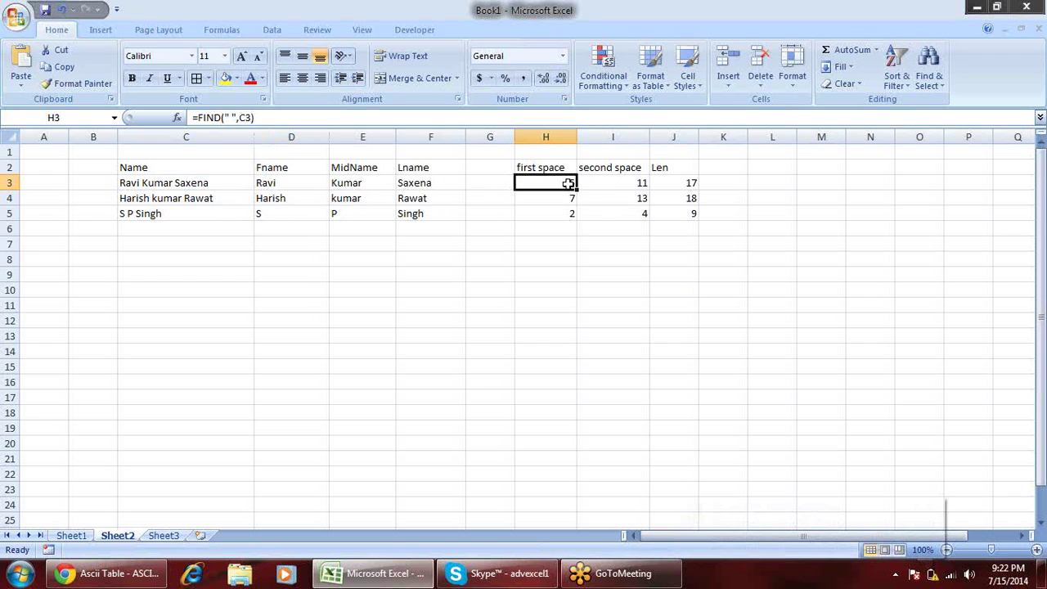
double_click(569, 182)
drag(580, 182, 517, 182)
key(ctrl+c)
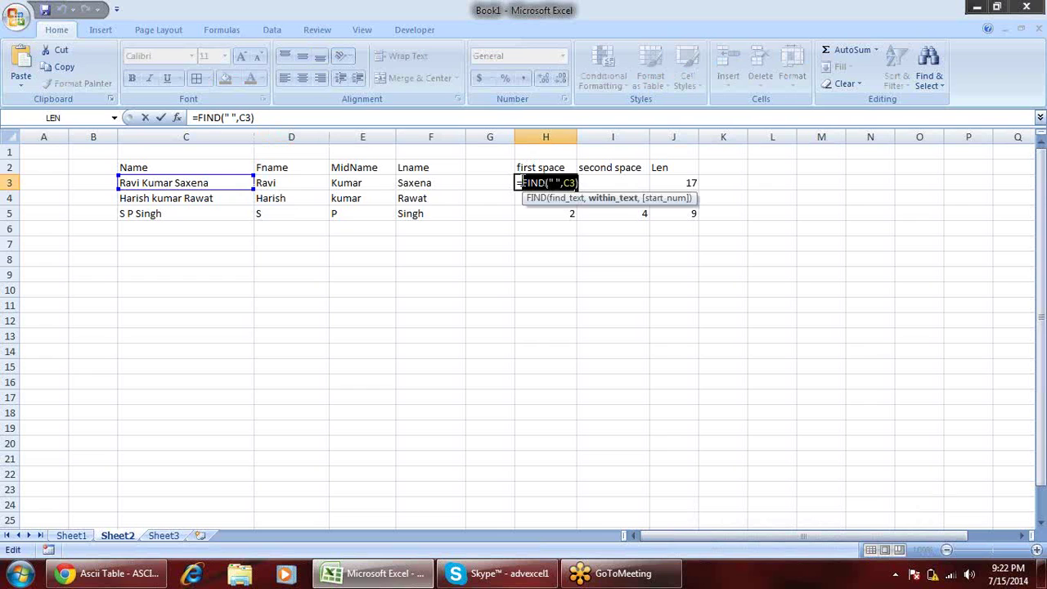
key(Escape)
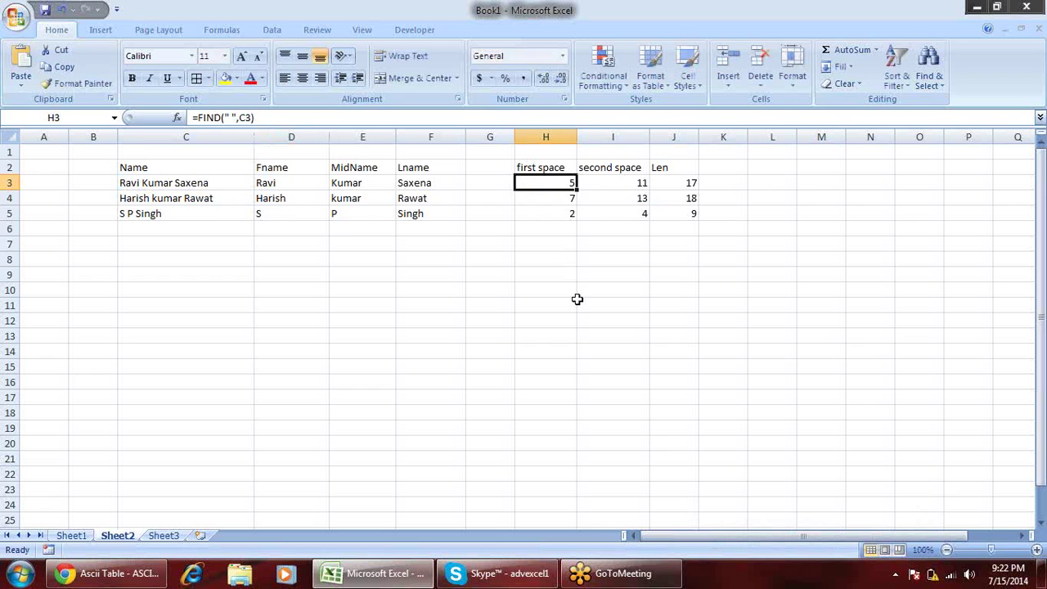
Step: Replace H3 in D3's first-name formula with FIND(" ",C3)
double_click(312, 183)
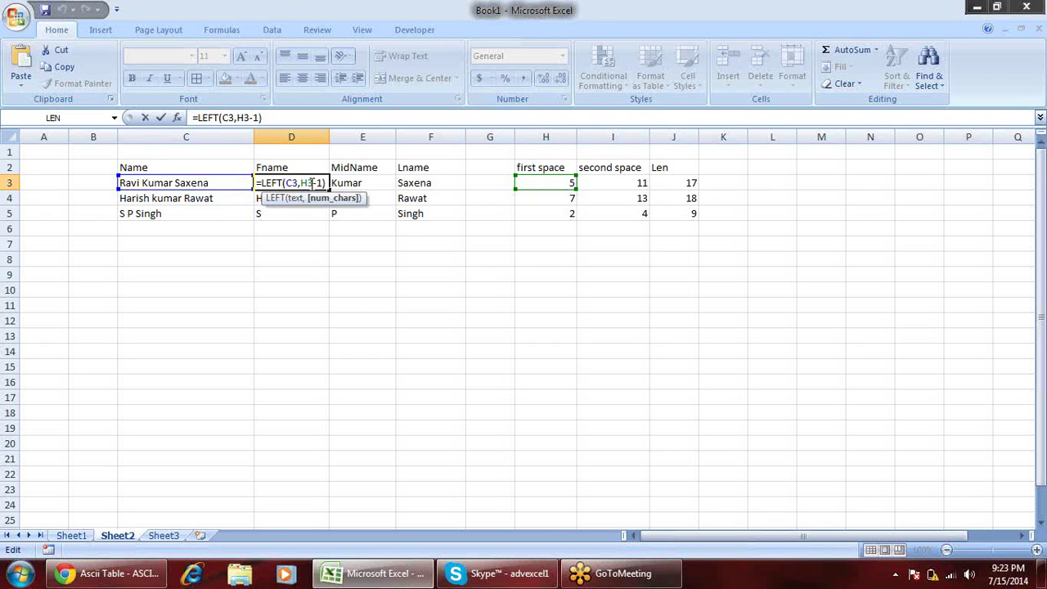
drag(312, 183, 301, 183)
text(FIND(" ",C3))
key(Return)
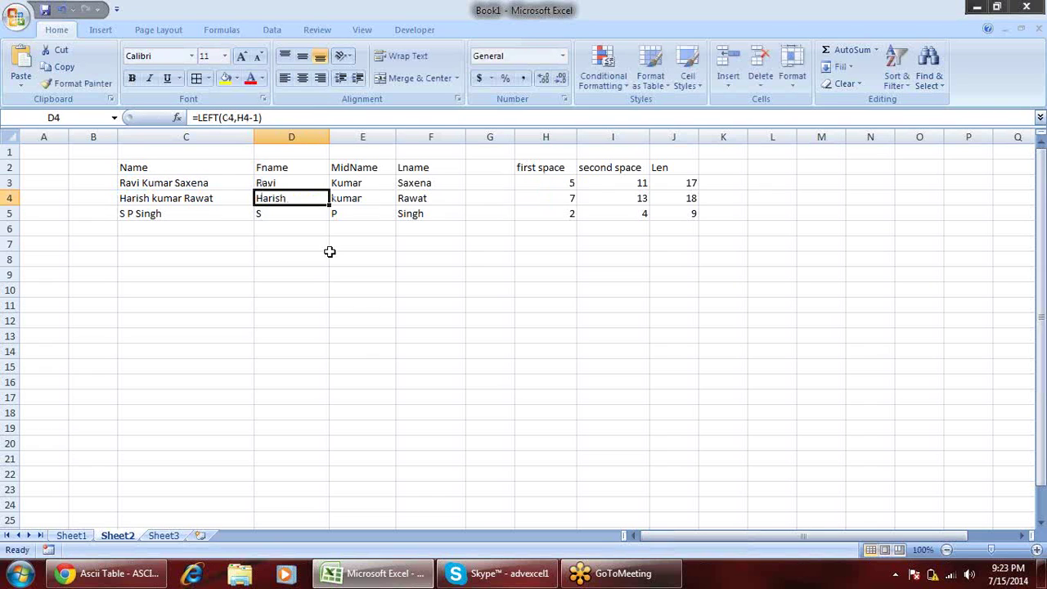
click(328, 184)
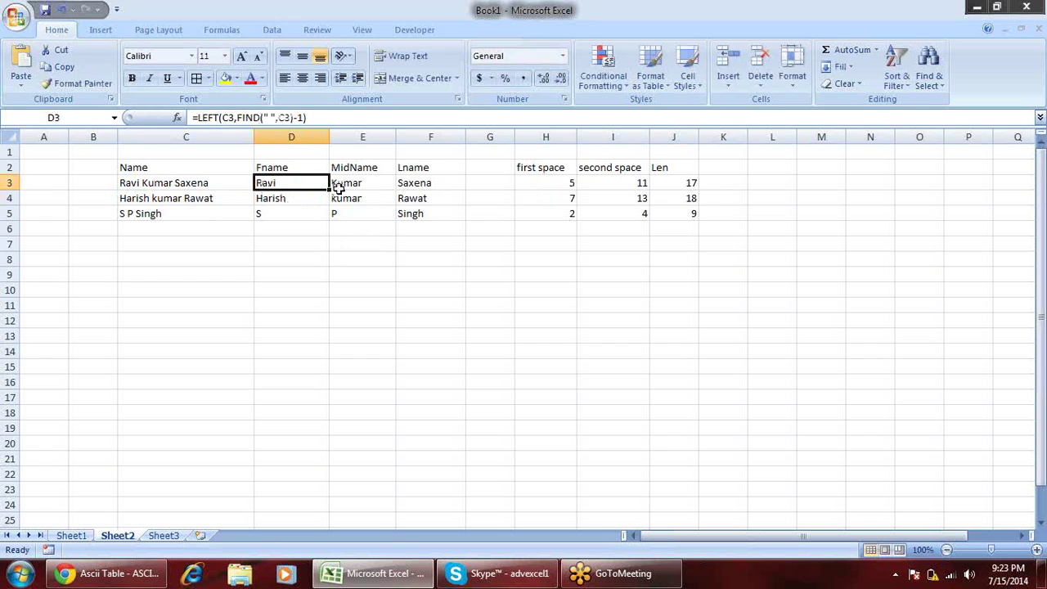
key(F2)
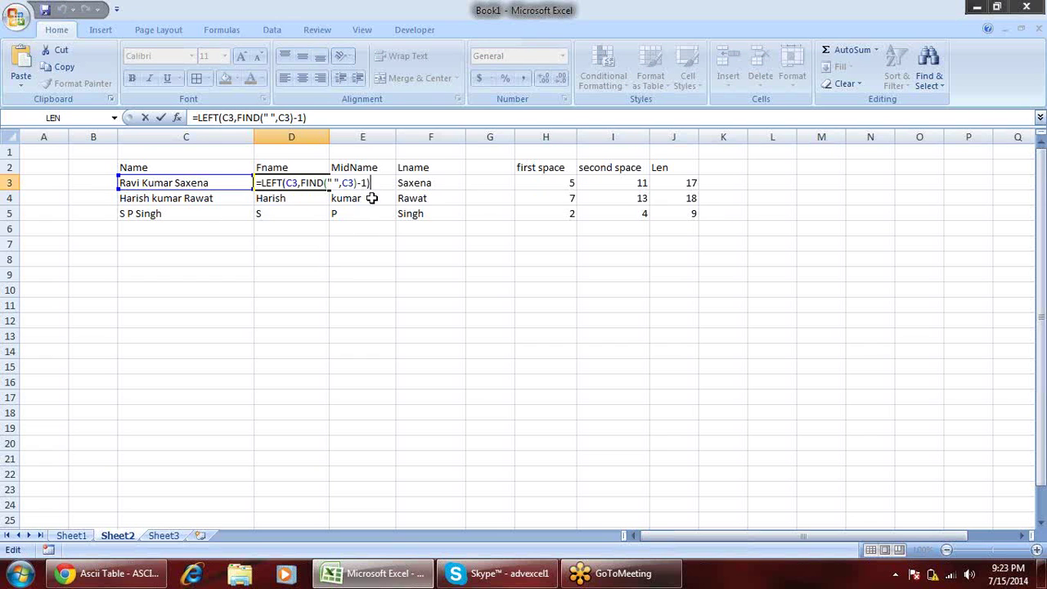
key(Return)
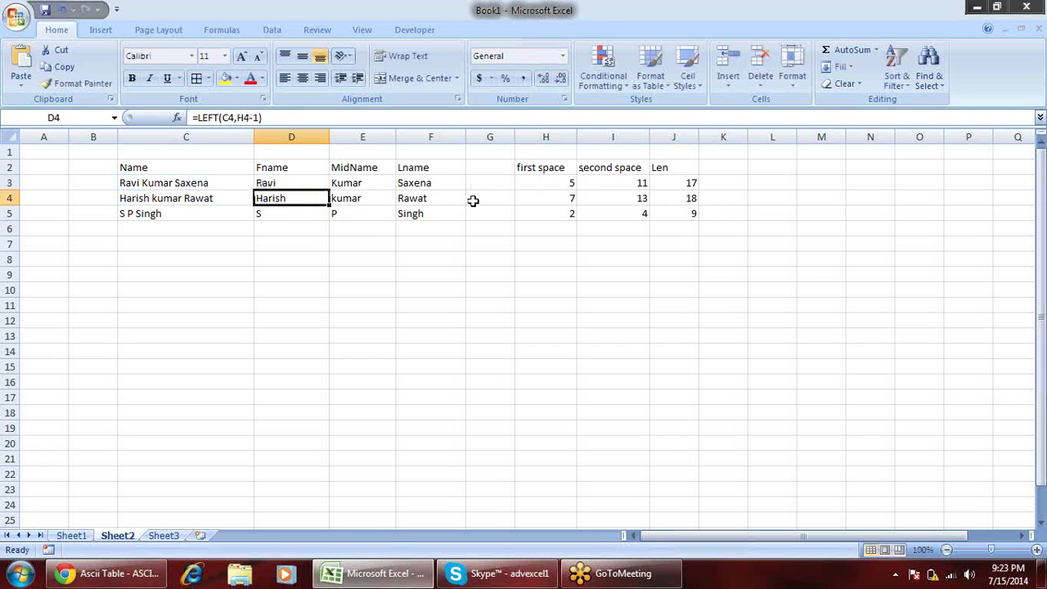
Step: Replace both H3 references in E3's middle-name formula with FIND(" ",C3)
click(370, 185)
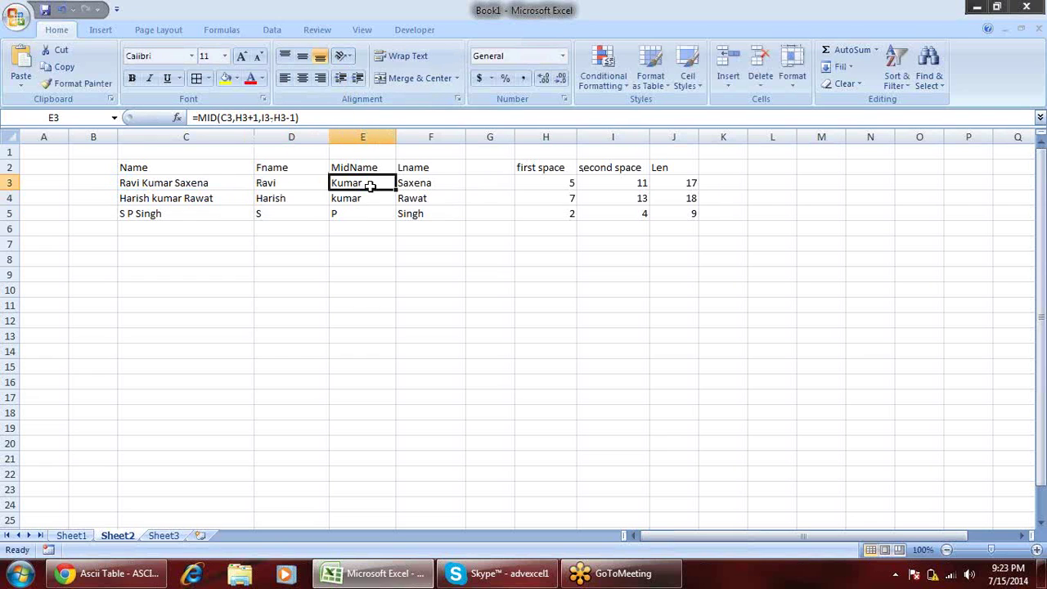
double_click(368, 183)
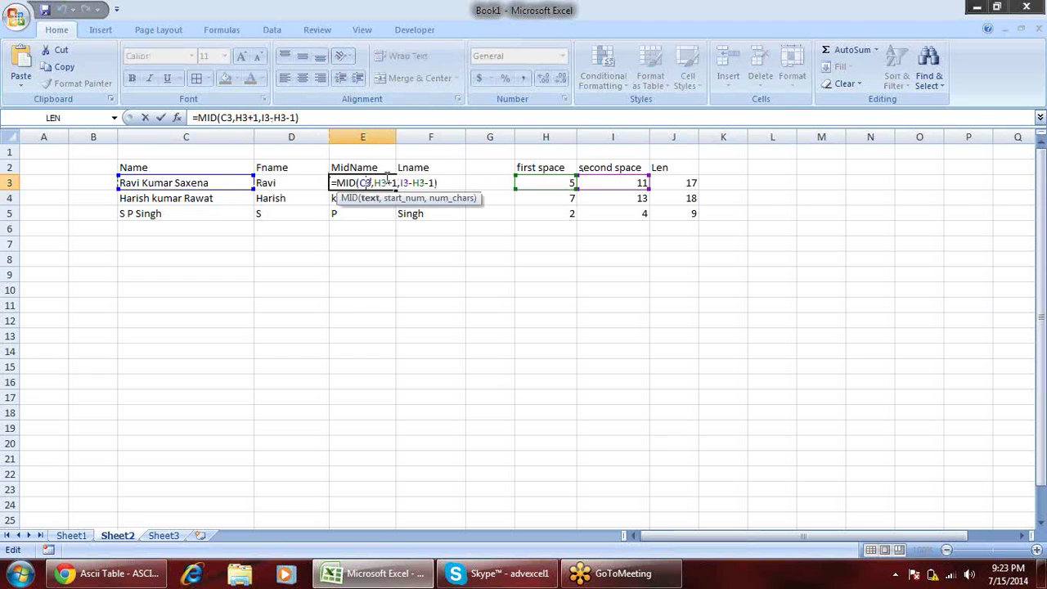
drag(385, 182, 374, 183)
key(ctrl+v)
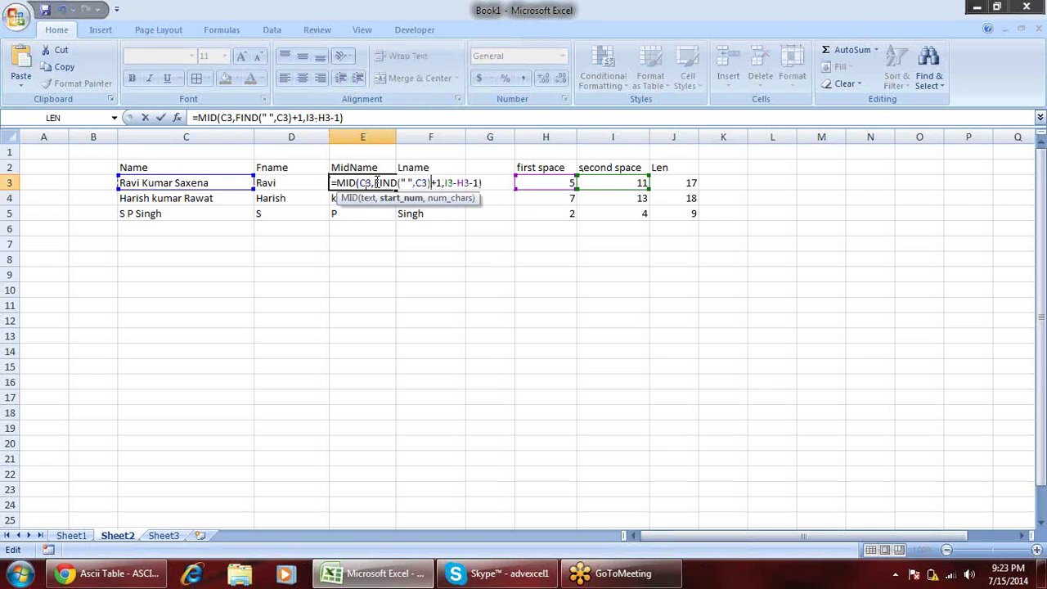
key(Return)
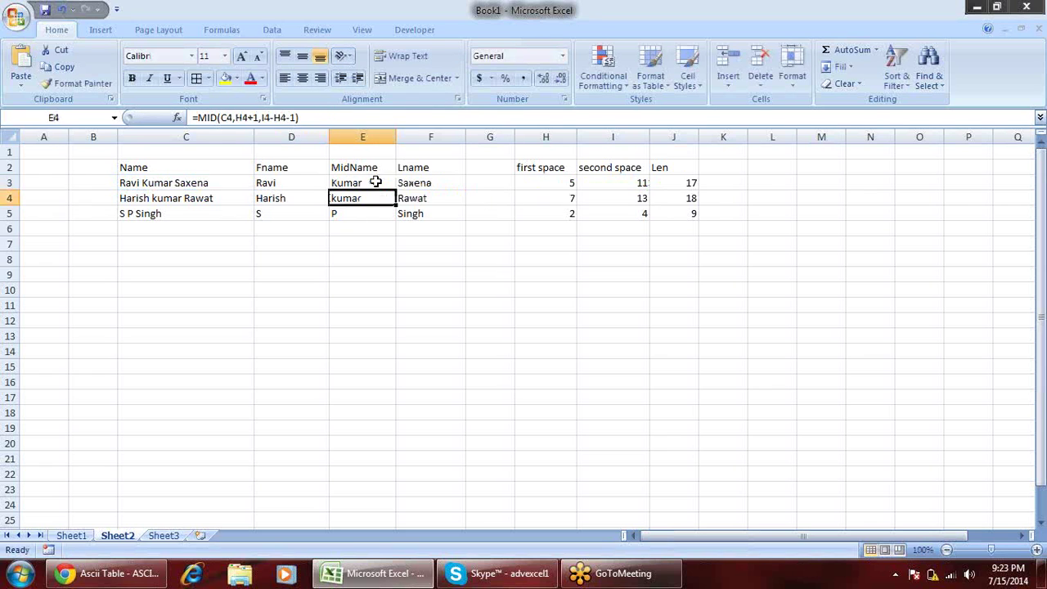
double_click(375, 182)
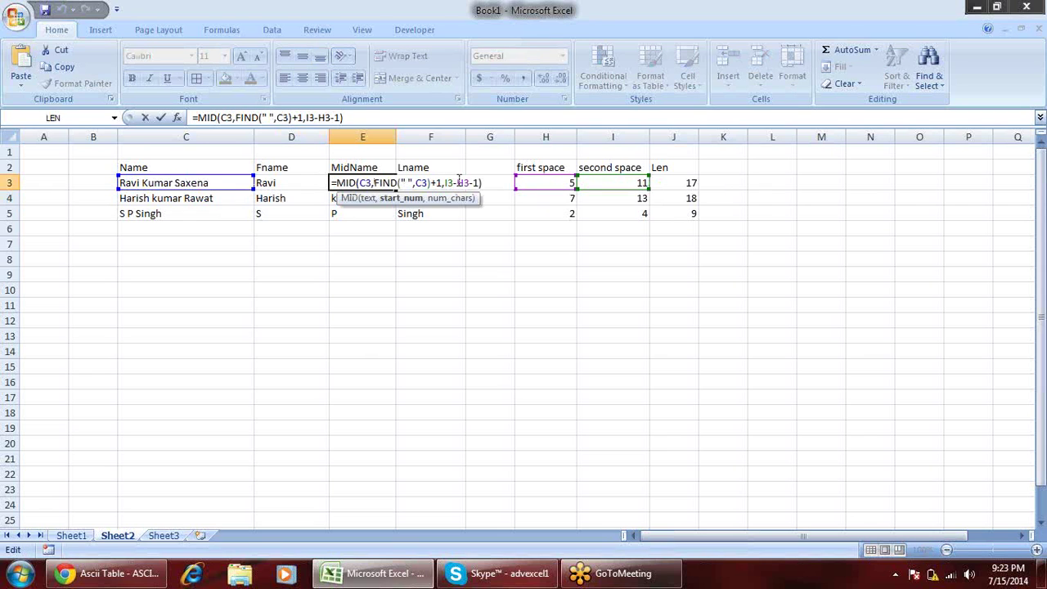
drag(457, 183, 470, 183)
key(ctrl+v)
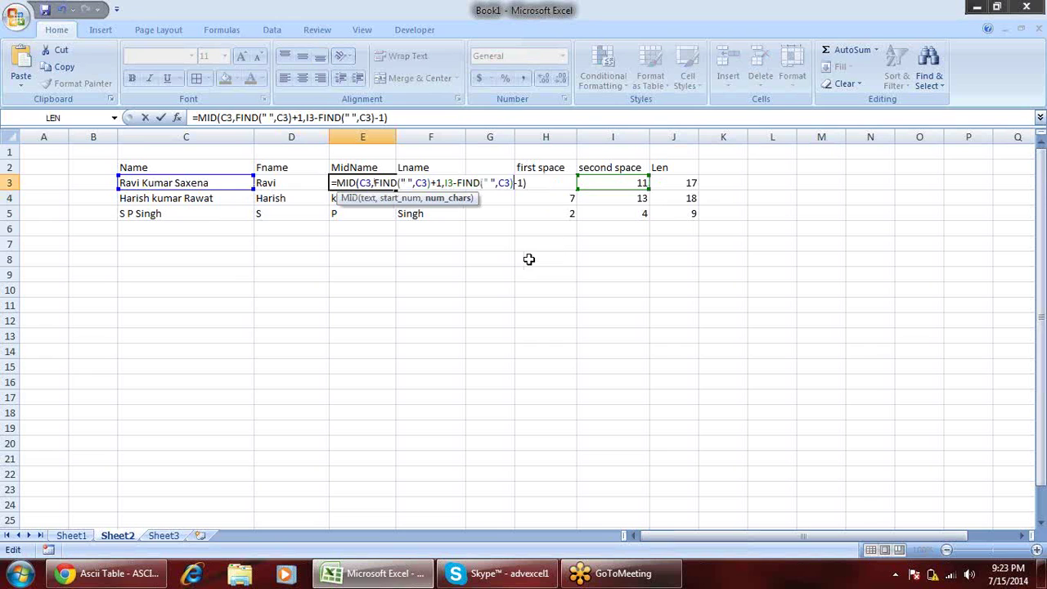
key(Return)
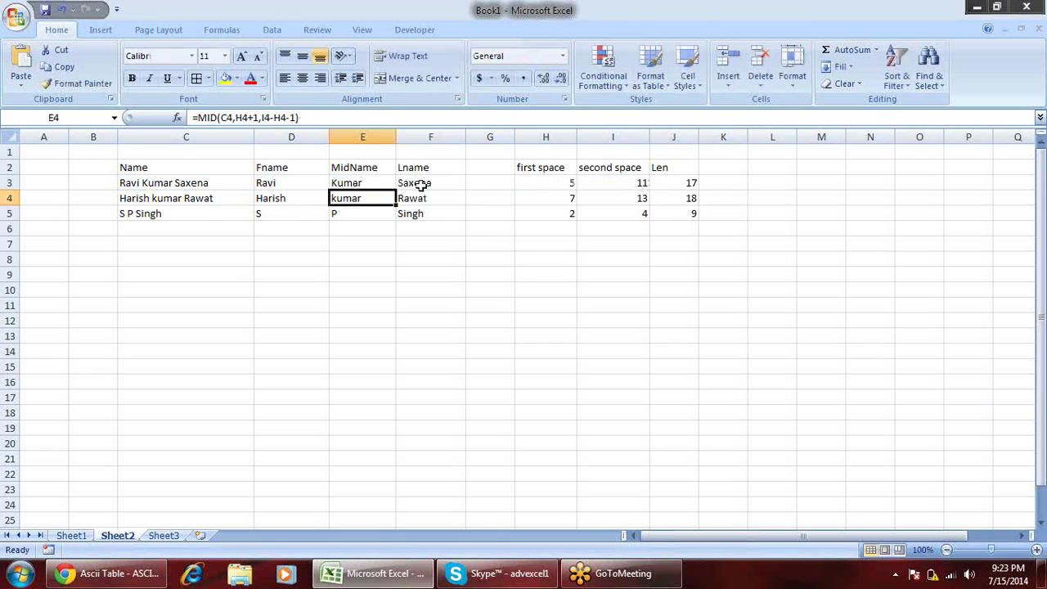
click(422, 184)
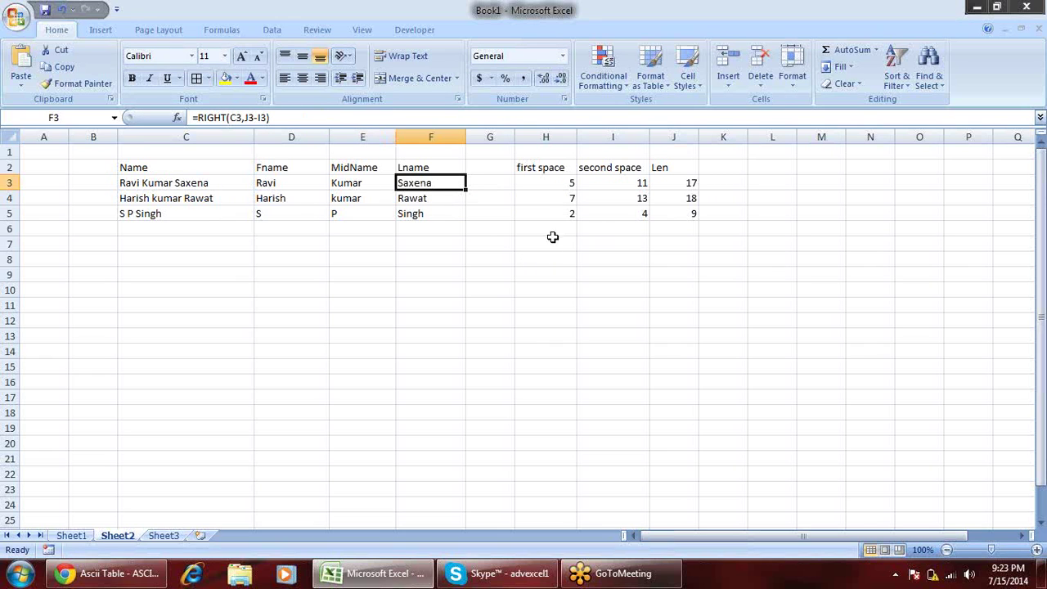
Step: Replace H3 in I3's second-space formula with FIND(" ",C3), still giving 11
click(619, 184)
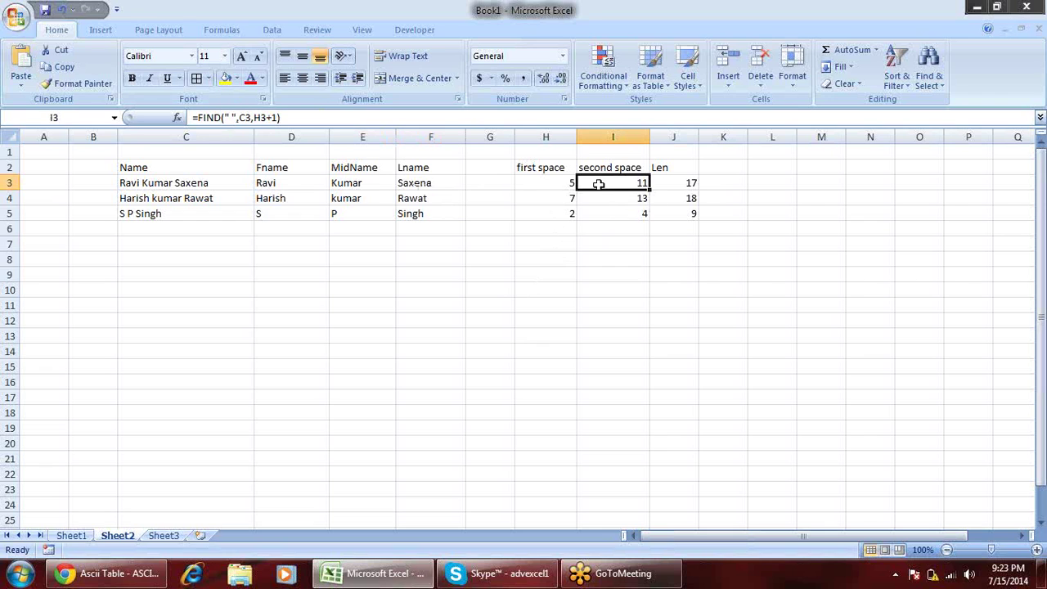
click(370, 179)
click(598, 184)
double_click(597, 184)
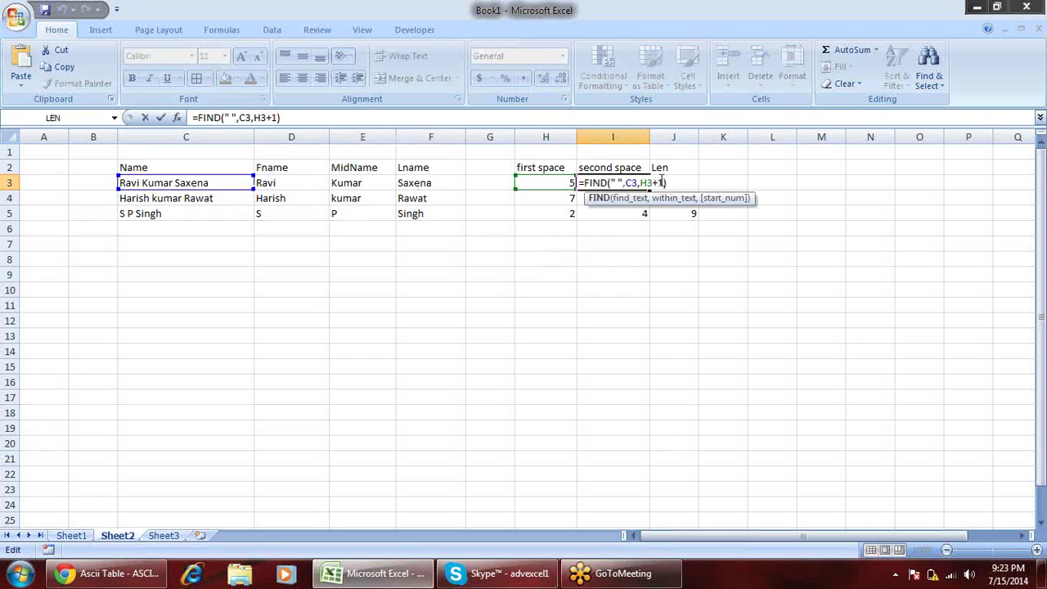
click(645, 185)
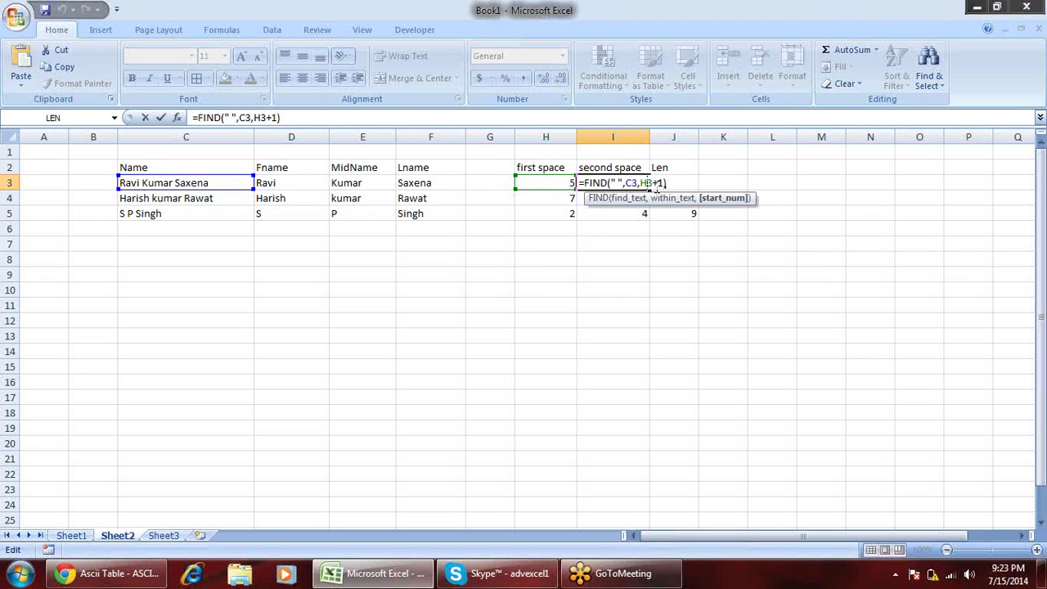
click(642, 183)
double_click(647, 184)
text(FIND(" ",C3))
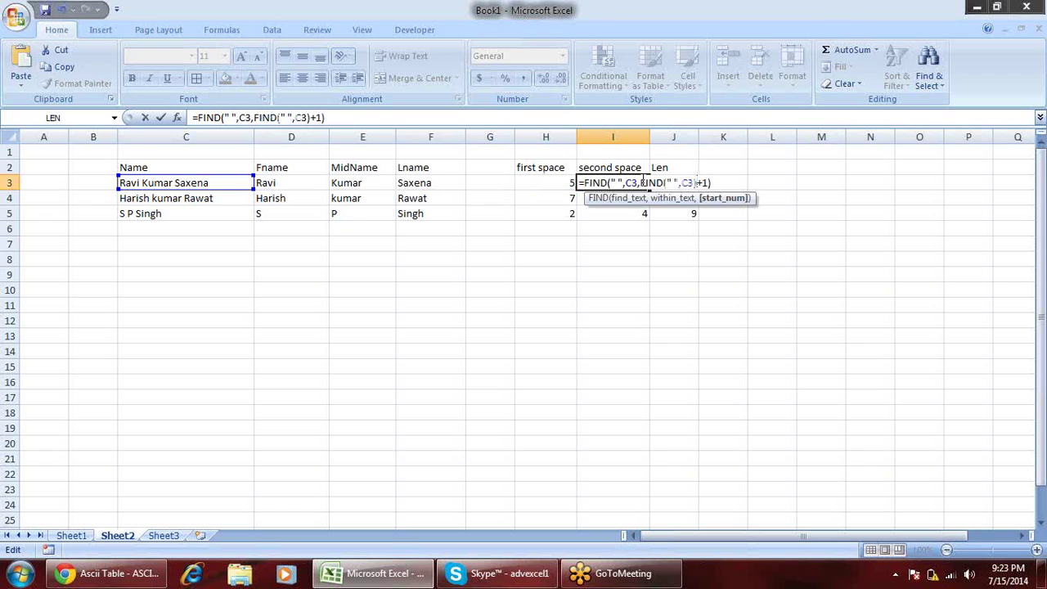
key(Return)
Step: Copy I3's nested FIND expression from the formula bar, leaving I3 unchanged
click(638, 170)
click(638, 181)
drag(328, 117, 178, 118)
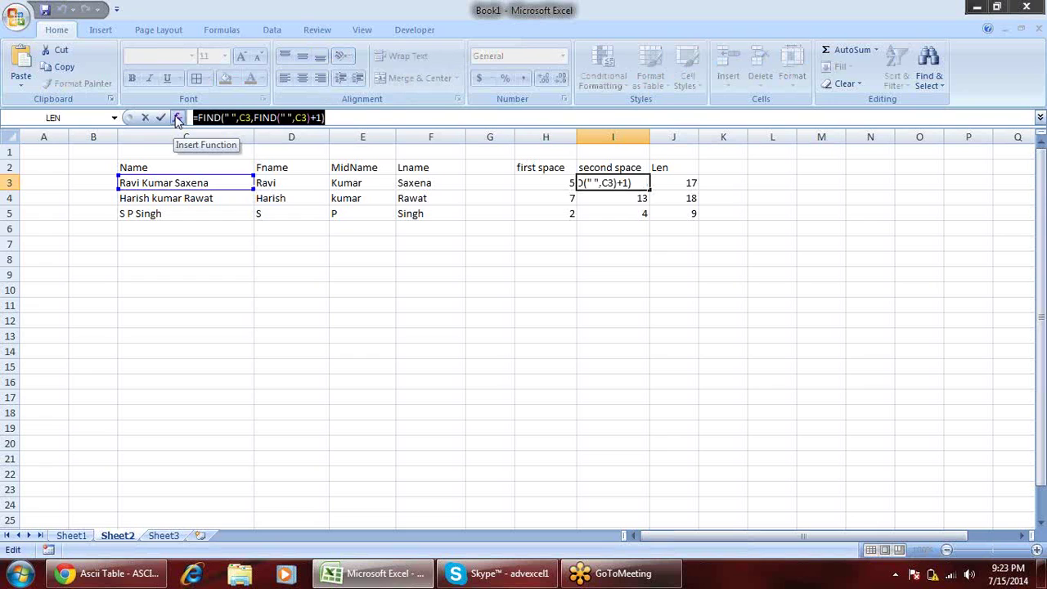
key(End)
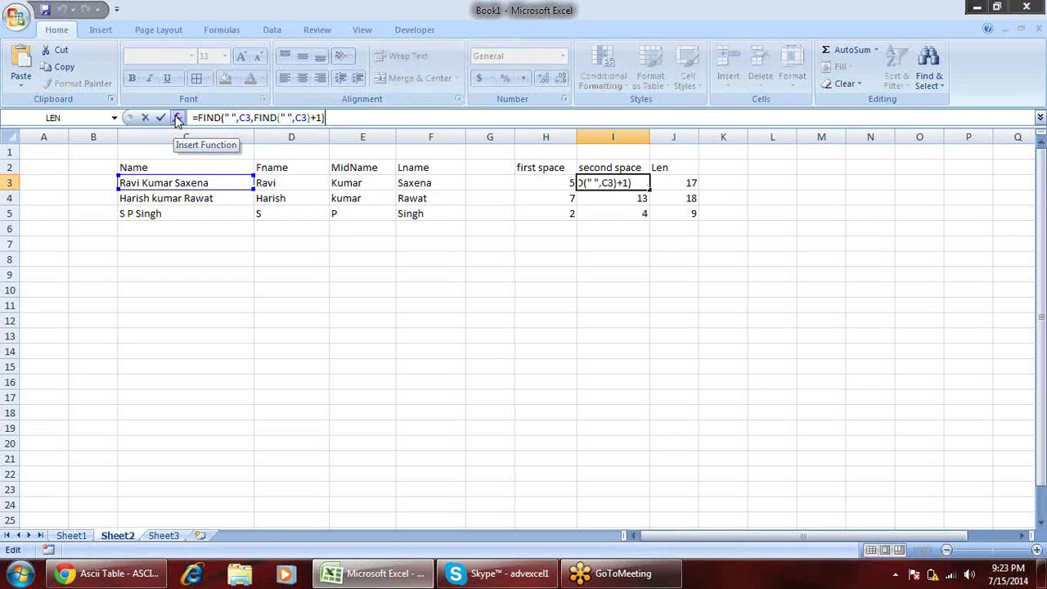
key(Escape)
mouse_move(325, 117)
mouse_down()
mouse_move(202, 108)
mouse_move(195, 117)
mouse_up()
key(ctrl+c)
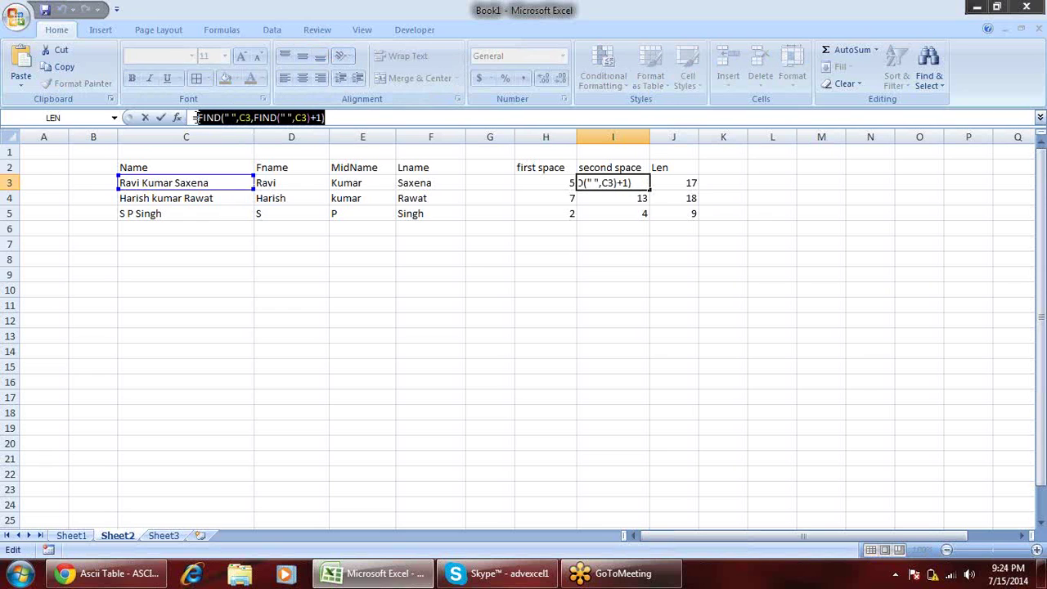
key(Escape)
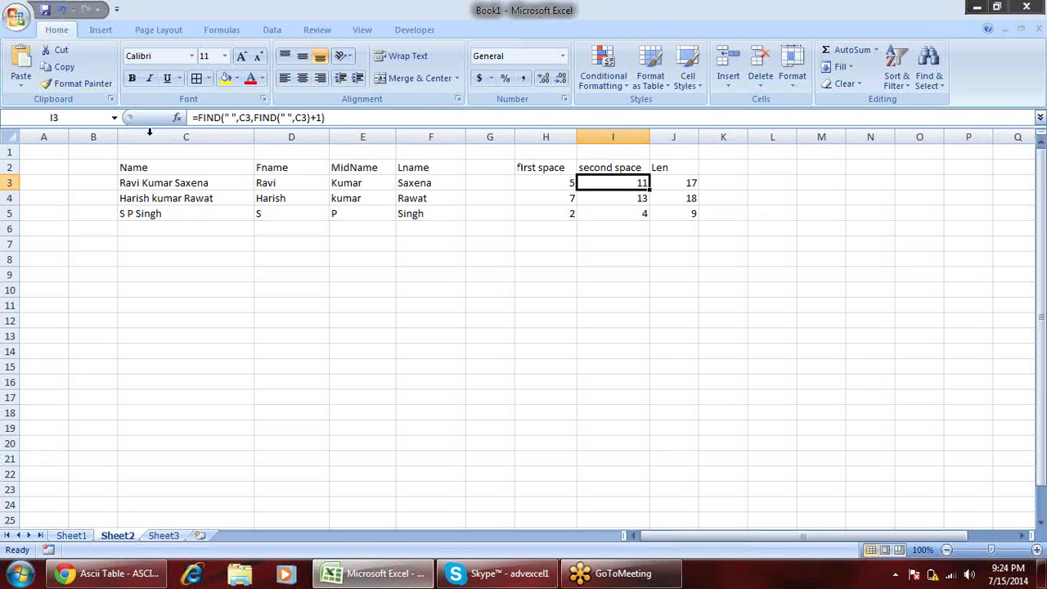
Step: Replace I3 in E3's middle-name formula with the nested second-space FIND expression
click(278, 181)
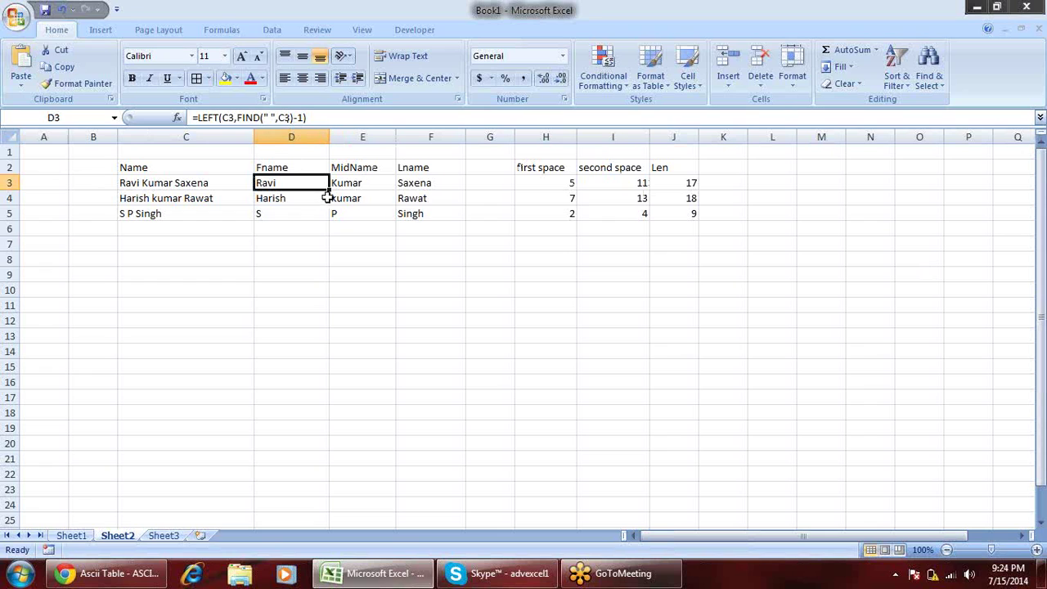
click(351, 182)
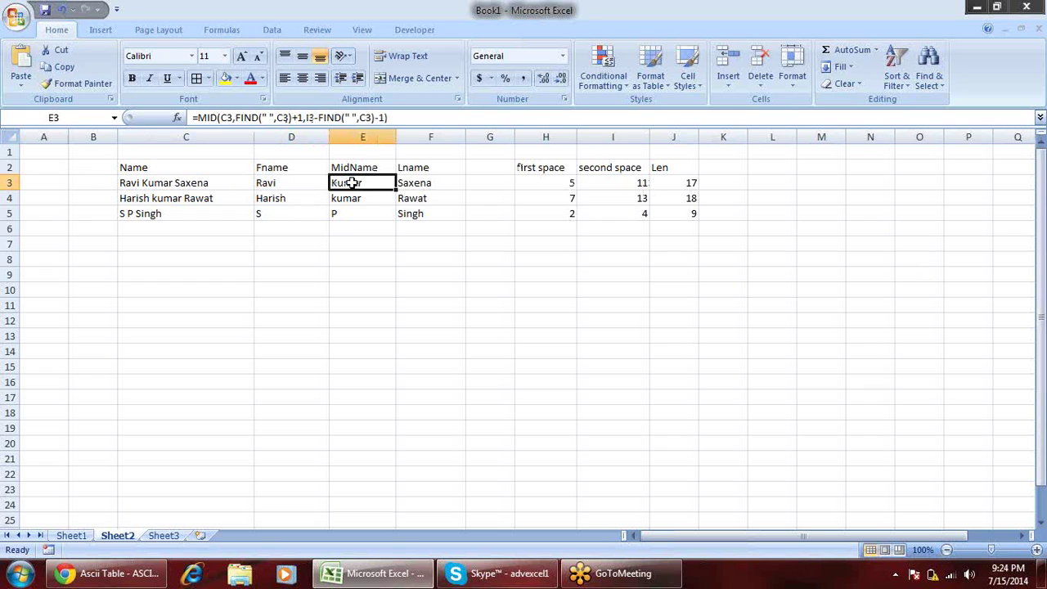
double_click(350, 182)
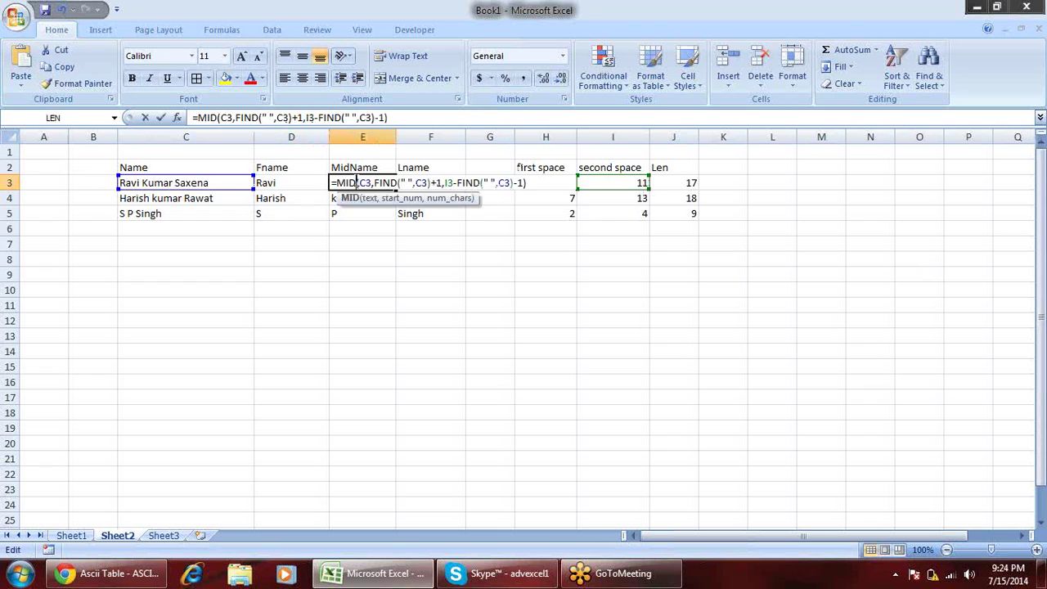
double_click(453, 183)
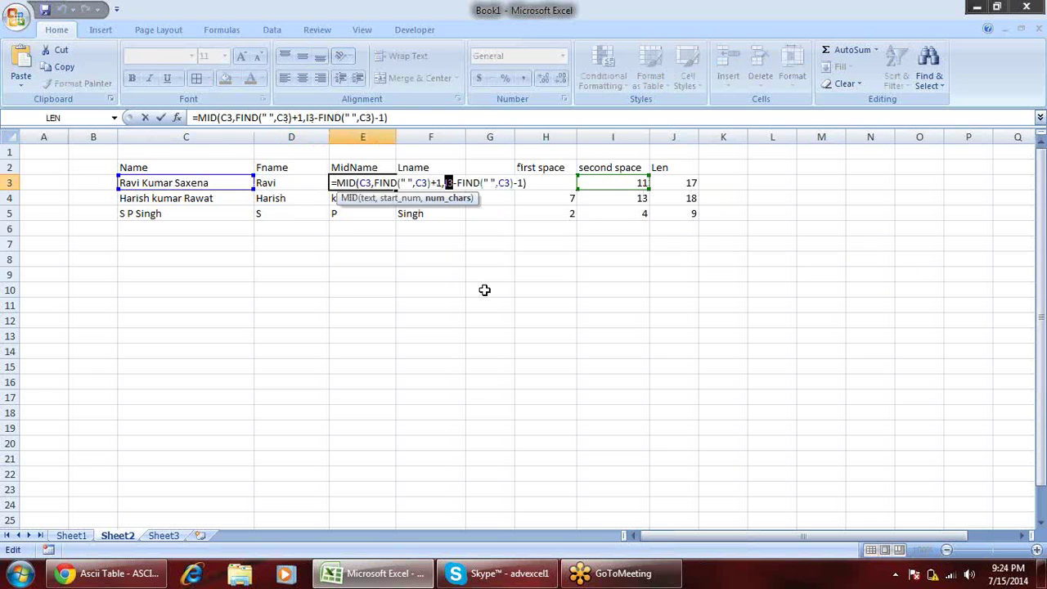
key(ctrl+v)
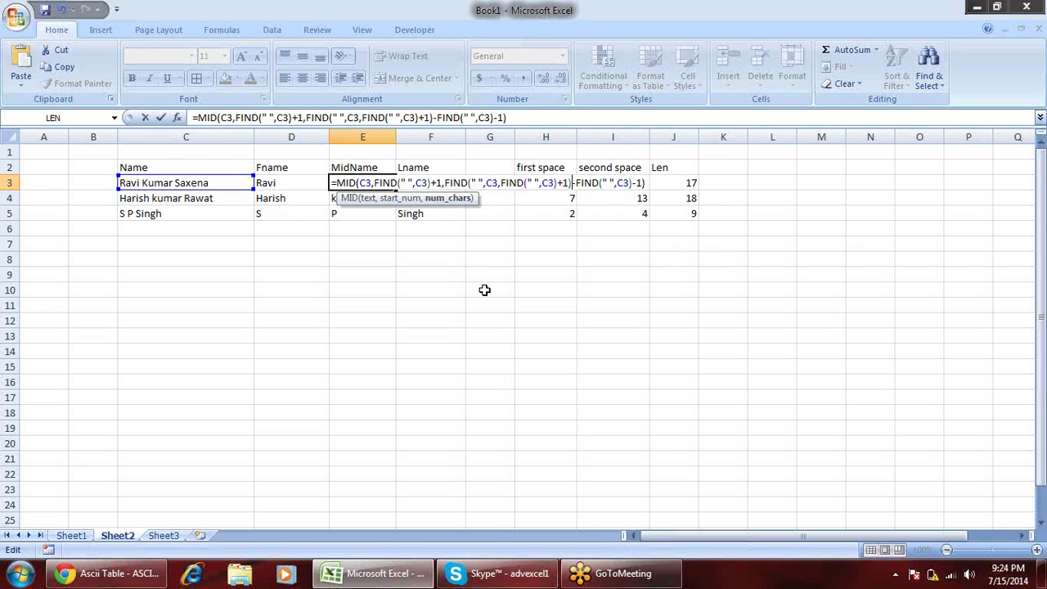
key(Return)
Step: In F3, replace I3 with the second-space FIND and J3 with LEN(C3), showing Saxena
click(432, 180)
double_click(433, 182)
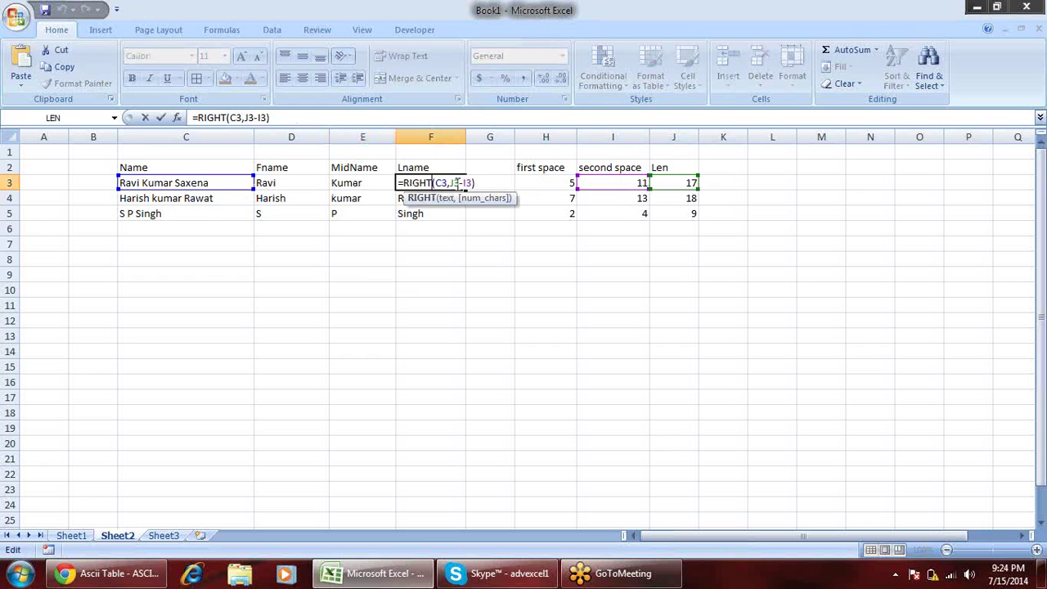
double_click(468, 183)
key(ctrl+v)
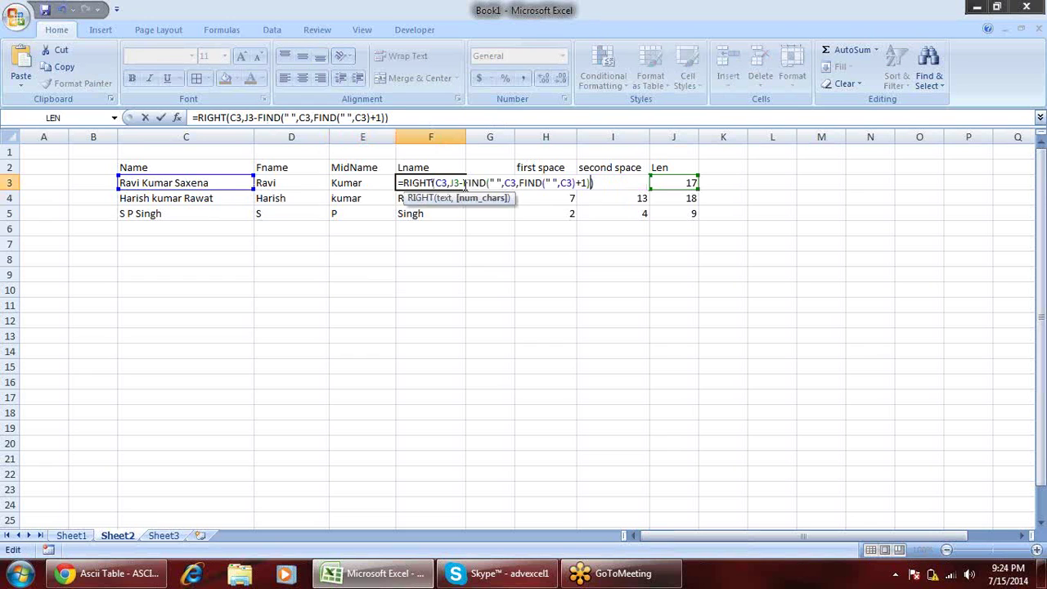
click(462, 183)
key(BackSpace)
key(BackSpace)
text(LEN()
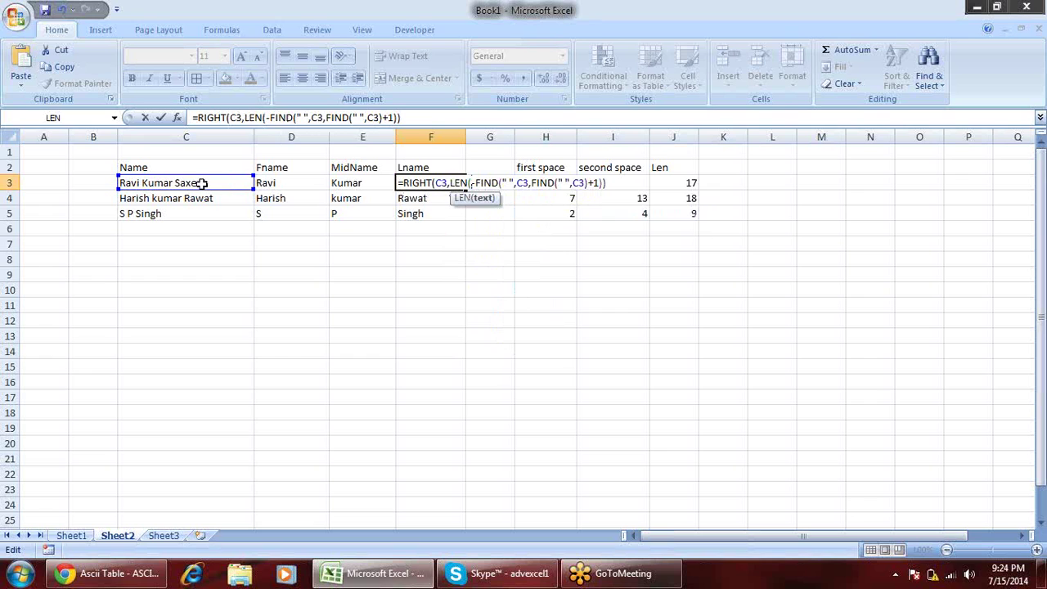
click(202, 183)
text())
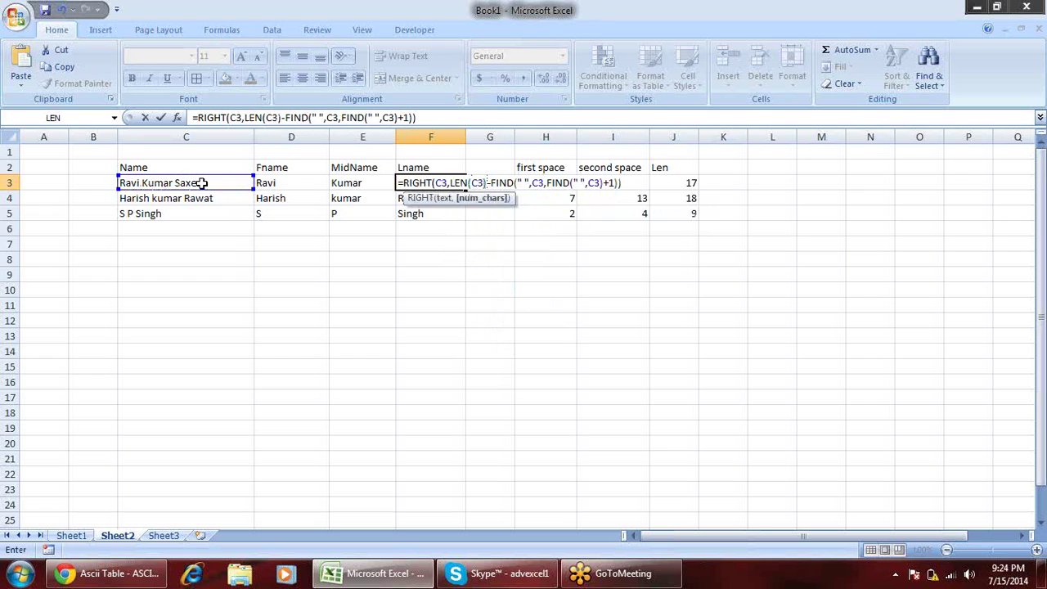
key(Return)
drag(557, 188, 691, 182)
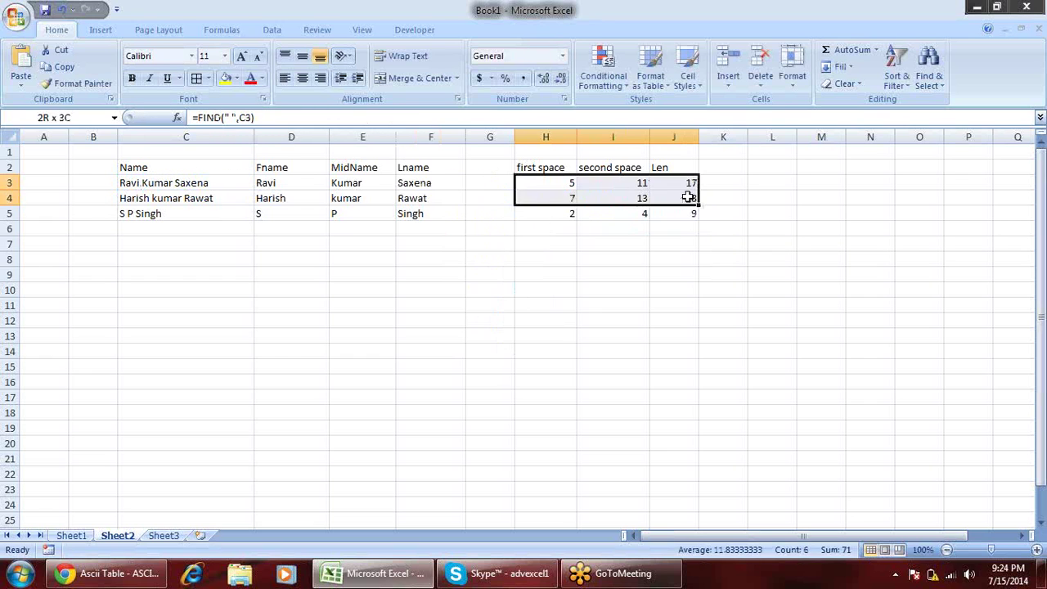
key(Delete)
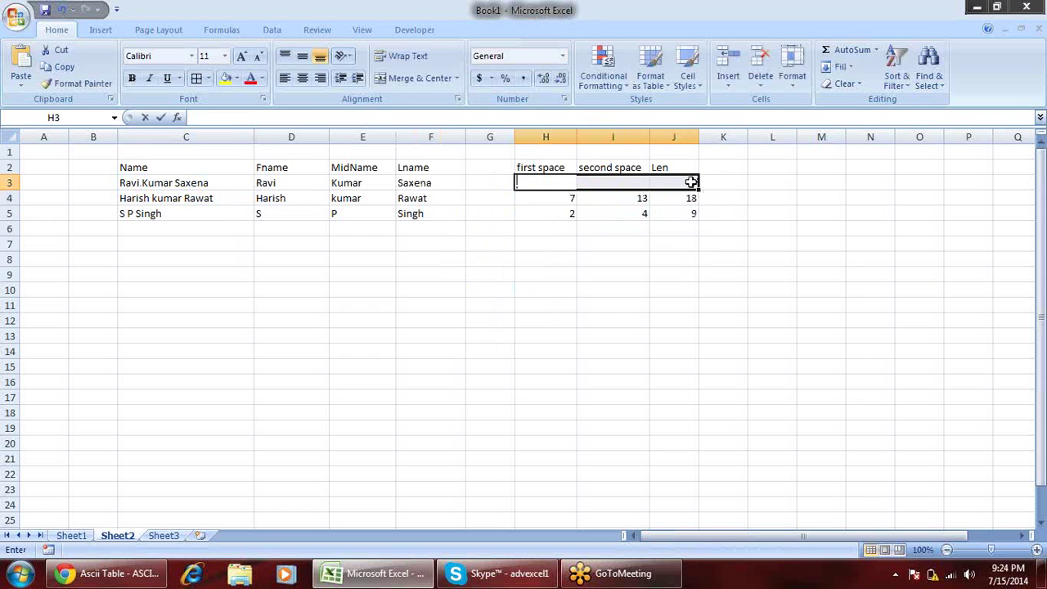
click(679, 247)
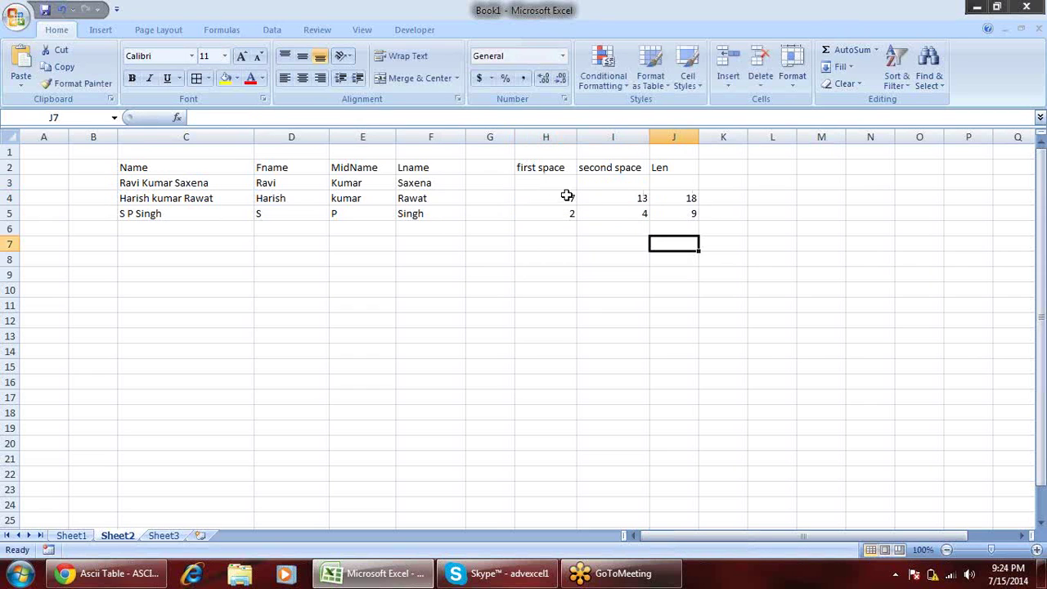
drag(554, 198, 672, 206)
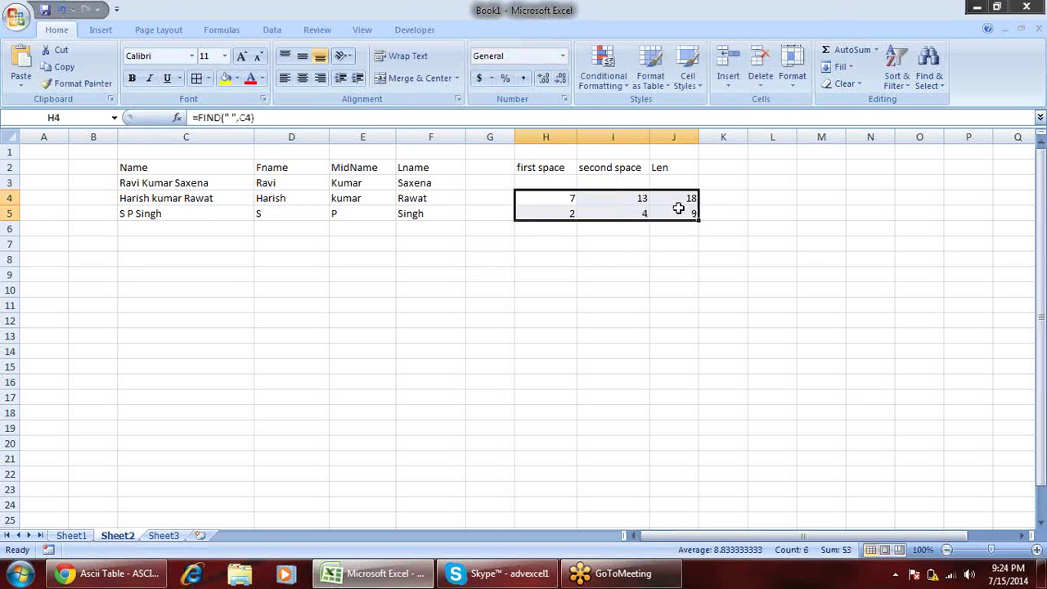
key(Delete)
click(509, 287)
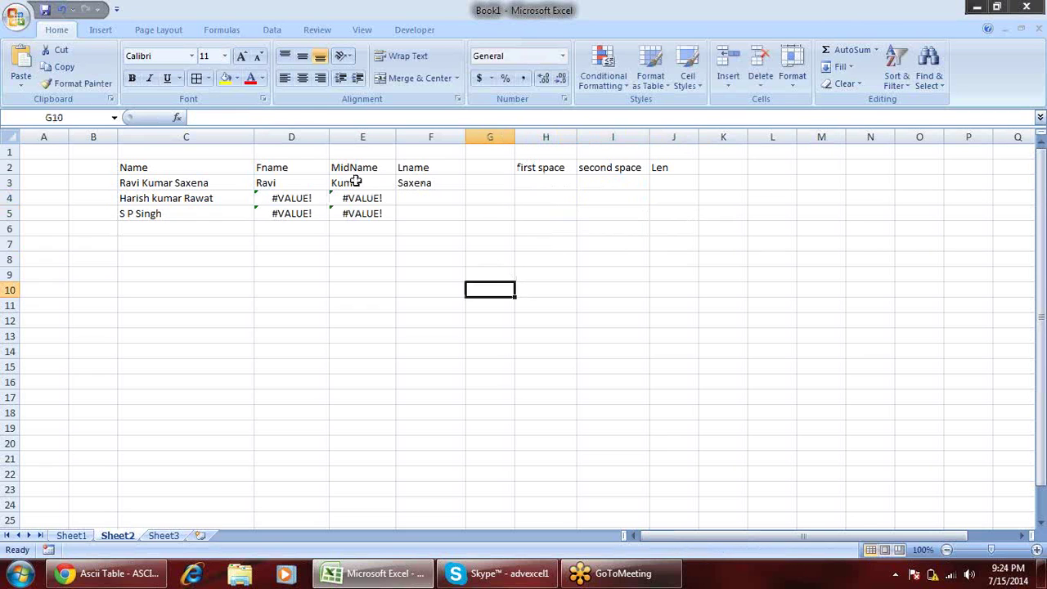
click(321, 183)
mouse_move(356, 190)
mouse_down()
mouse_move(437, 182)
mouse_move(457, 221)
mouse_up()
click(546, 257)
click(306, 182)
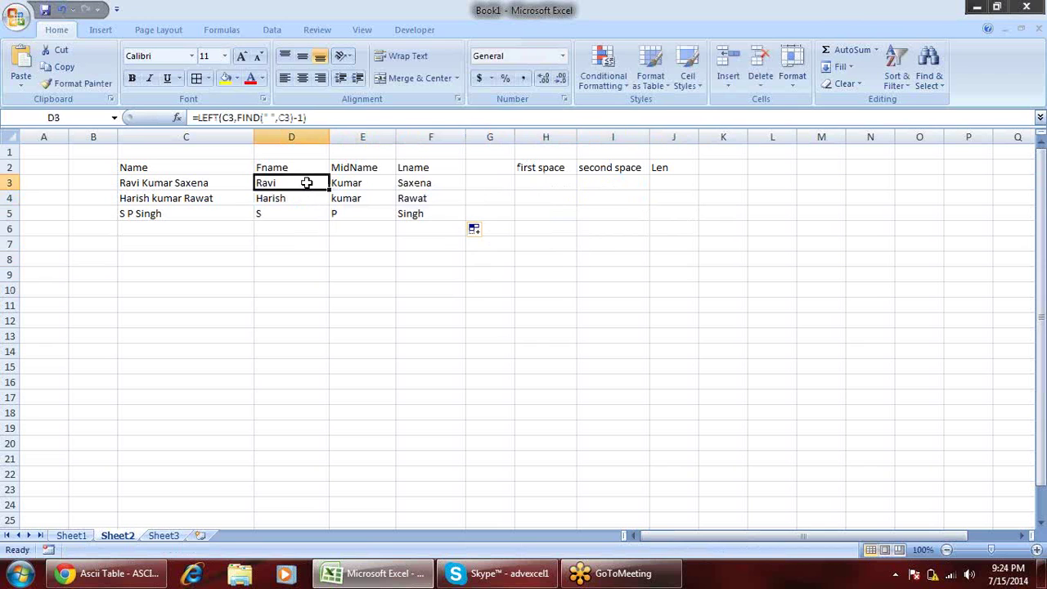
double_click(302, 183)
click(416, 182)
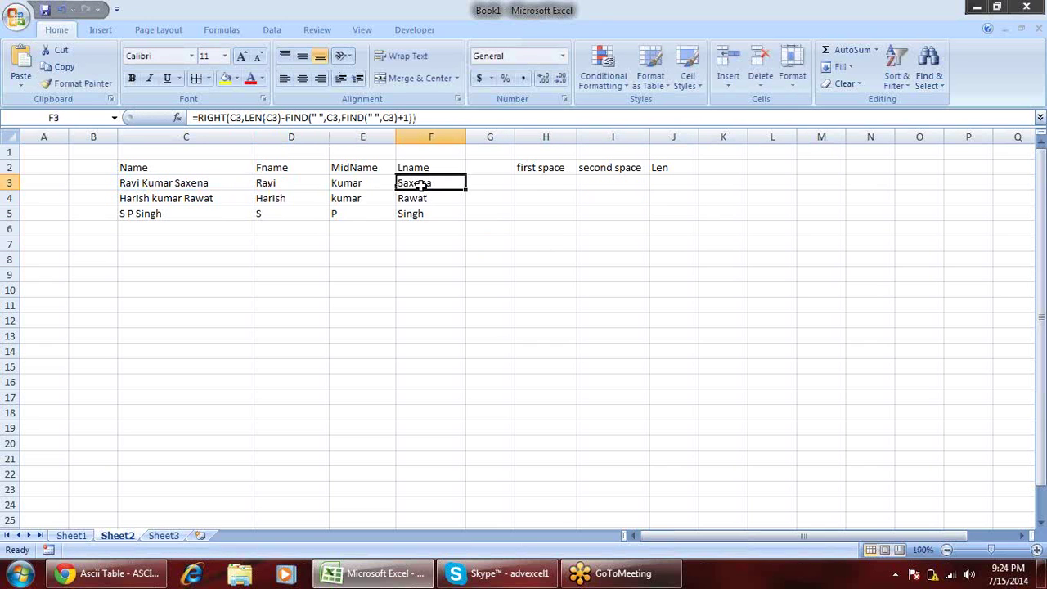
double_click(417, 181)
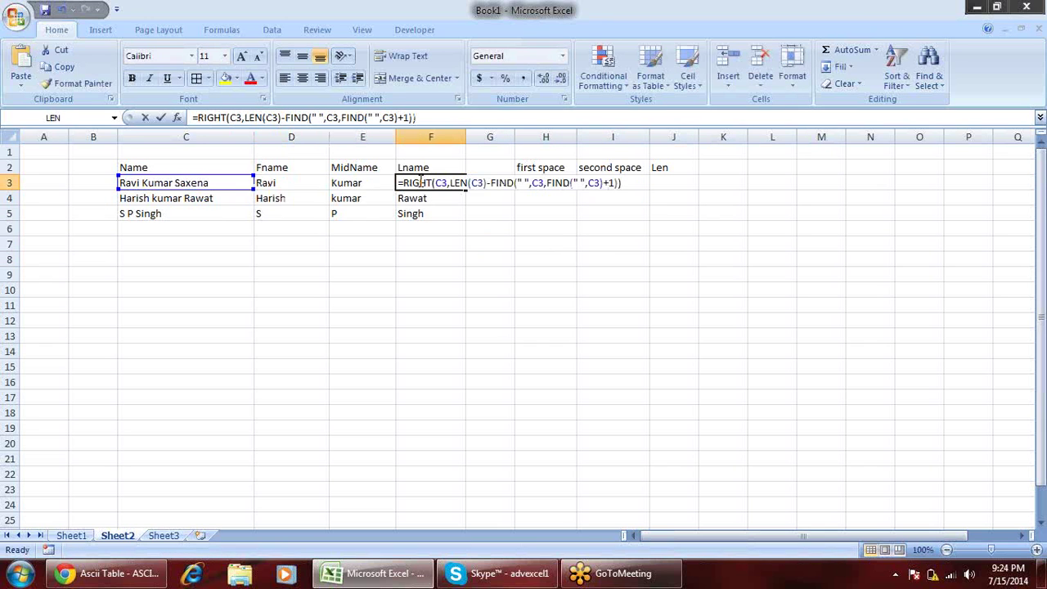
double_click(361, 183)
double_click(360, 183)
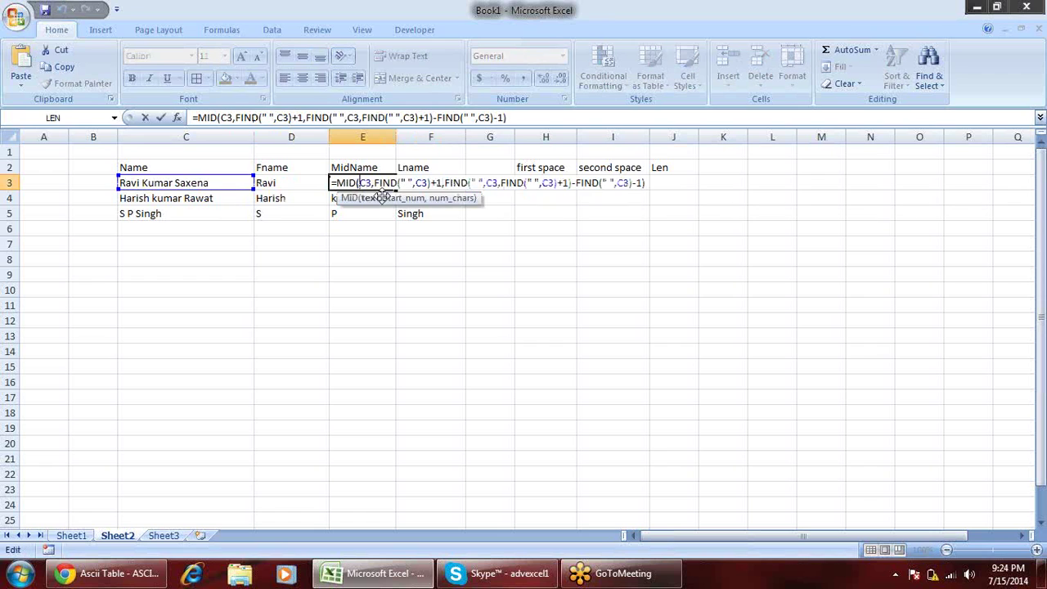
click(419, 243)
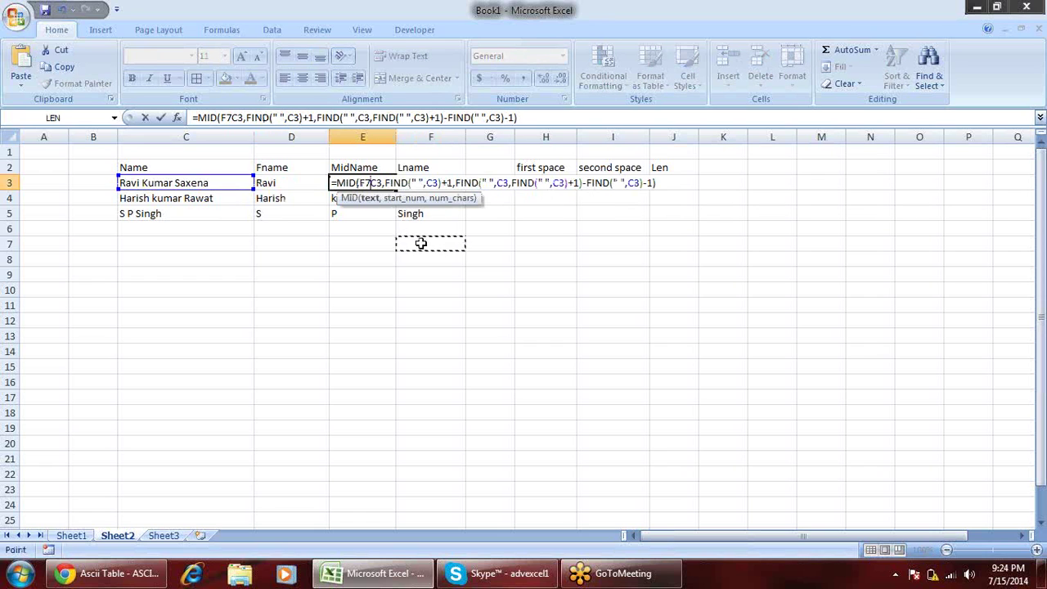
key(Escape)
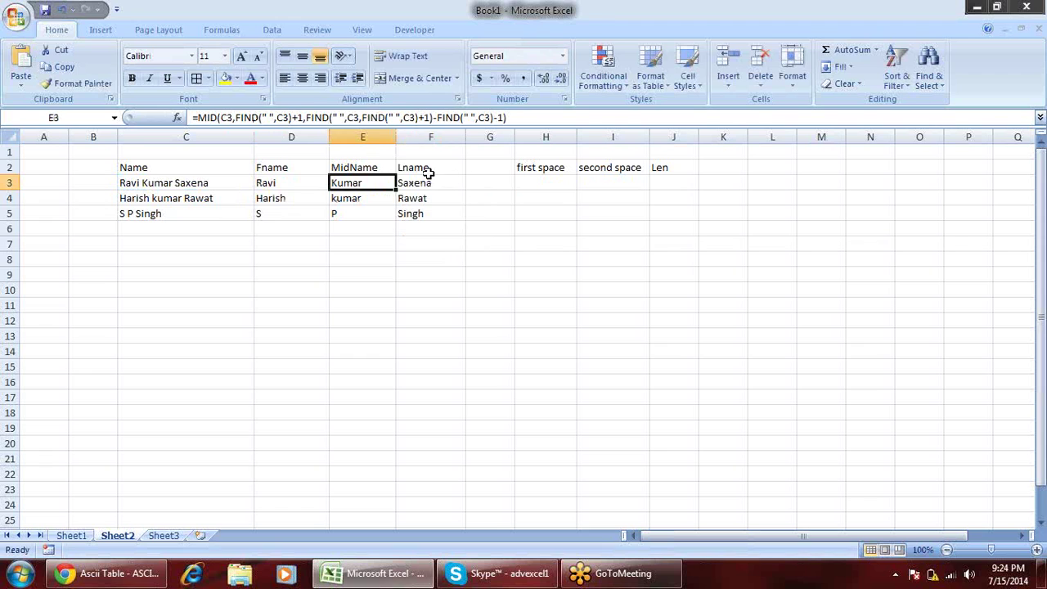
click(428, 171)
click(428, 197)
click(371, 214)
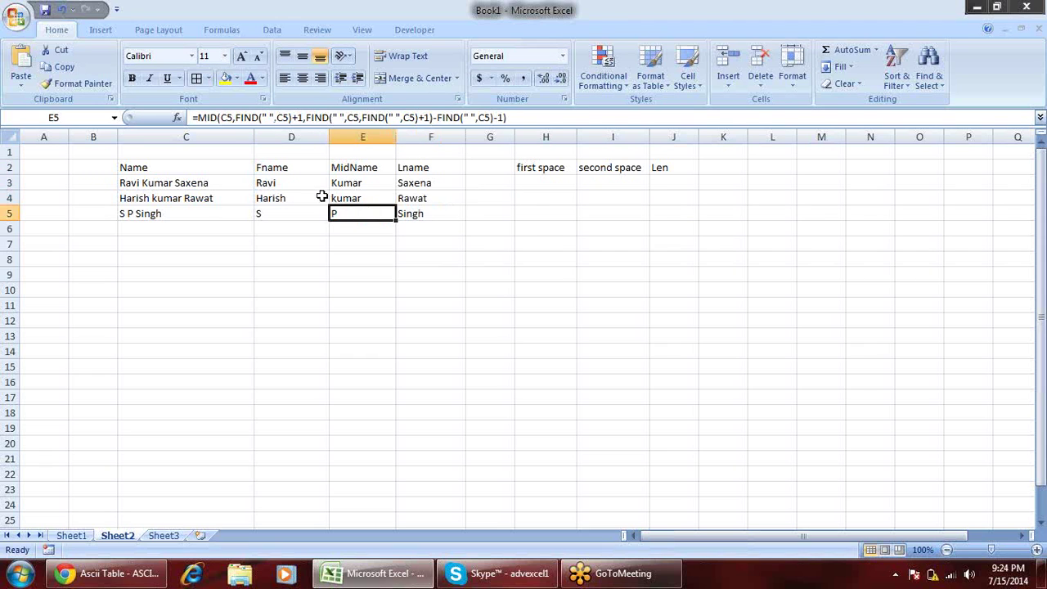
click(321, 196)
click(301, 169)
click(311, 180)
click(354, 187)
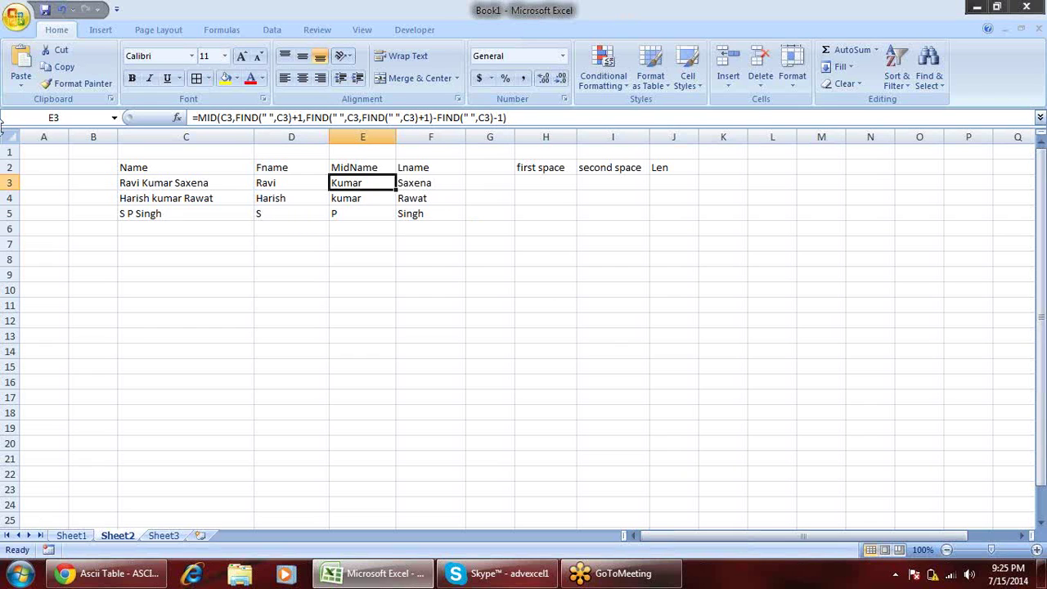
click(182, 235)
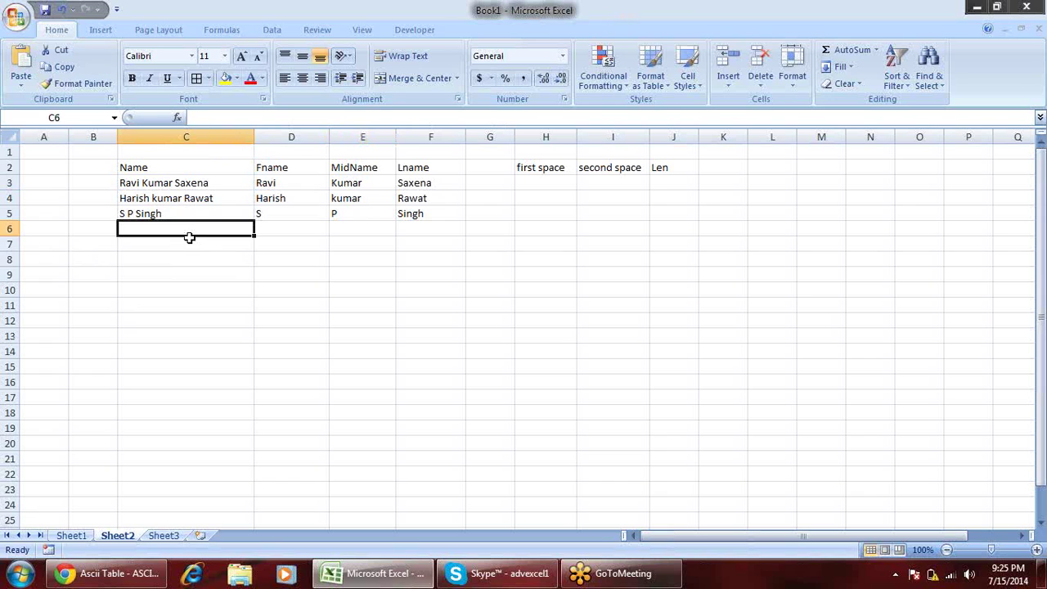
text(SA)
key(BackSpace)
key(Tab)
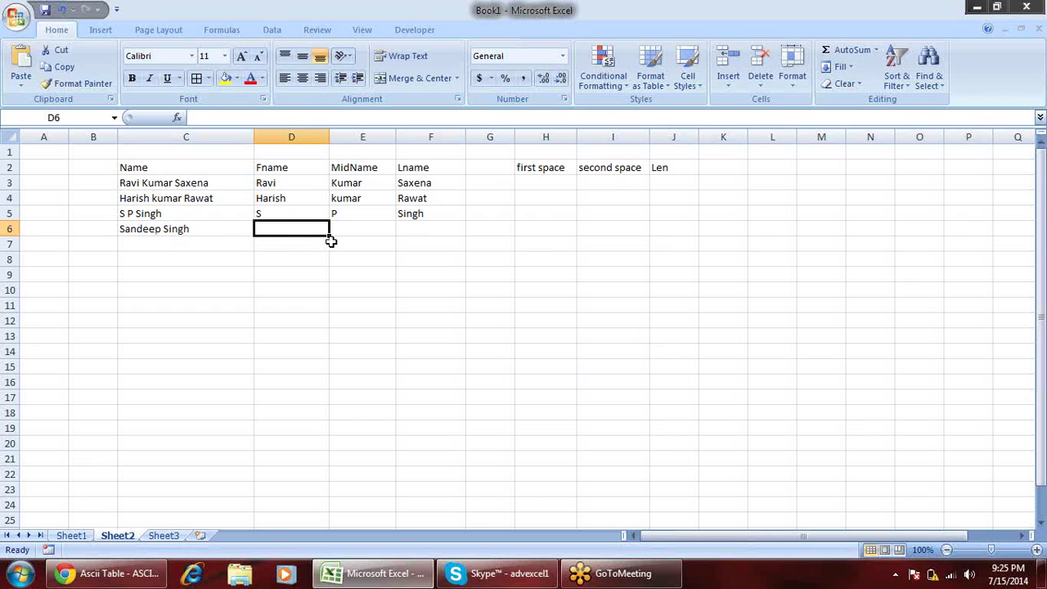
key(ctrl+d)
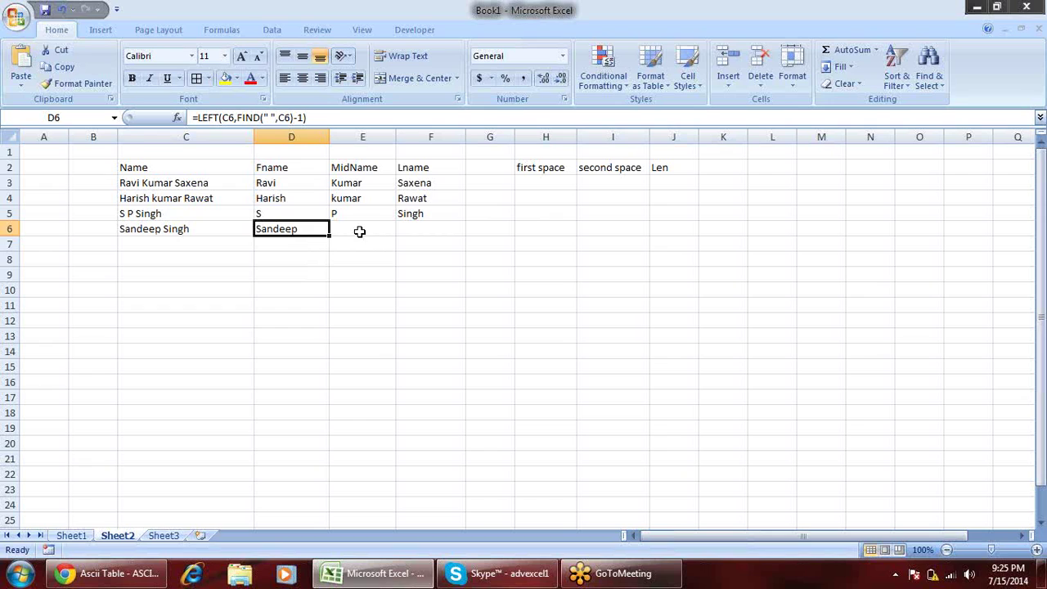
Step: Fill the middle- and last-name formulas into row 6, then clear E6
click(442, 236)
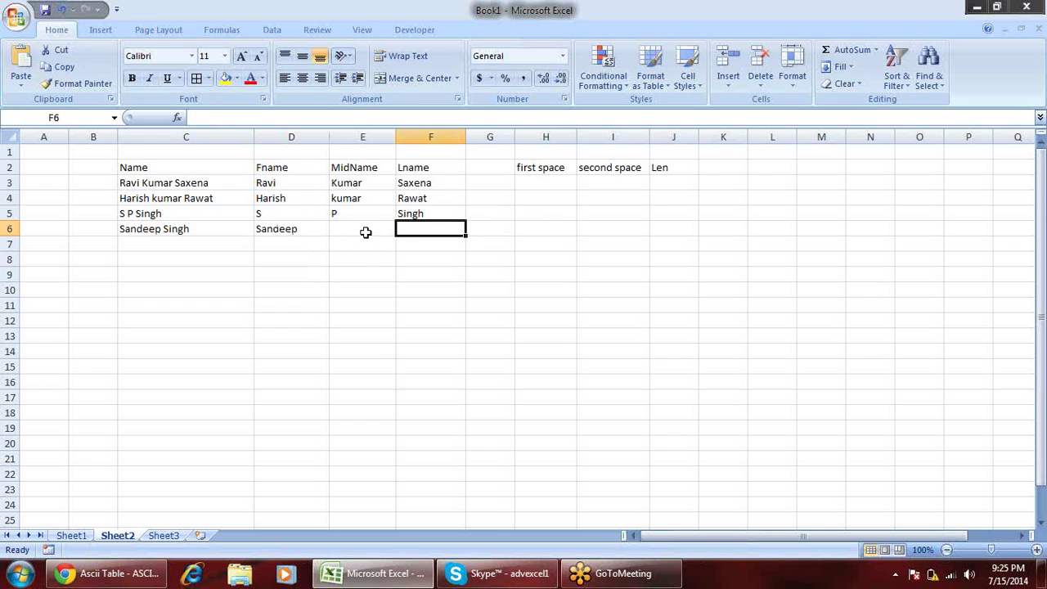
click(362, 235)
key(ctrl+d)
click(423, 229)
key(ctrl+d)
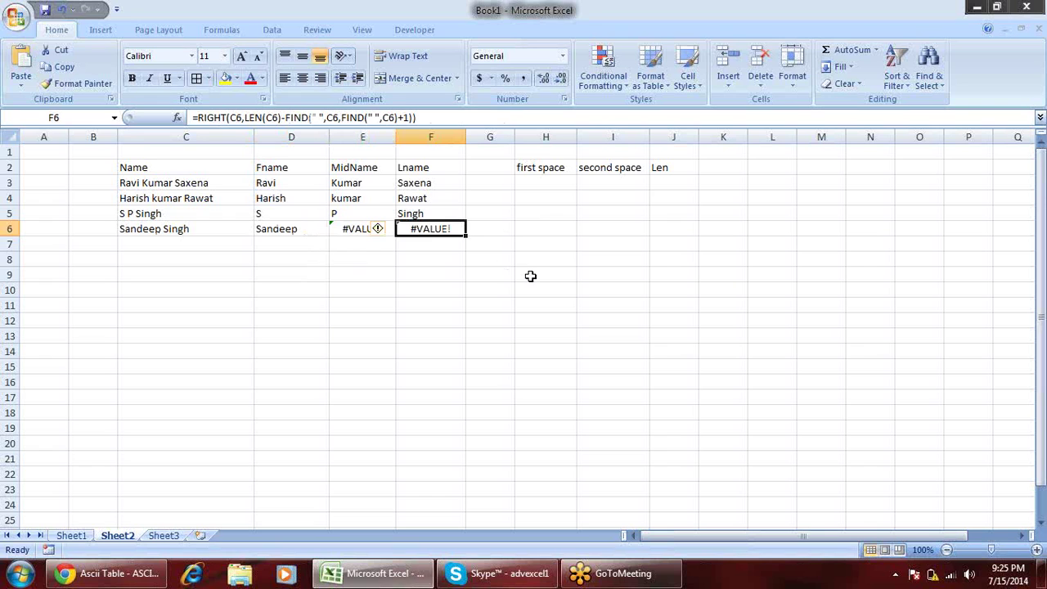
click(341, 229)
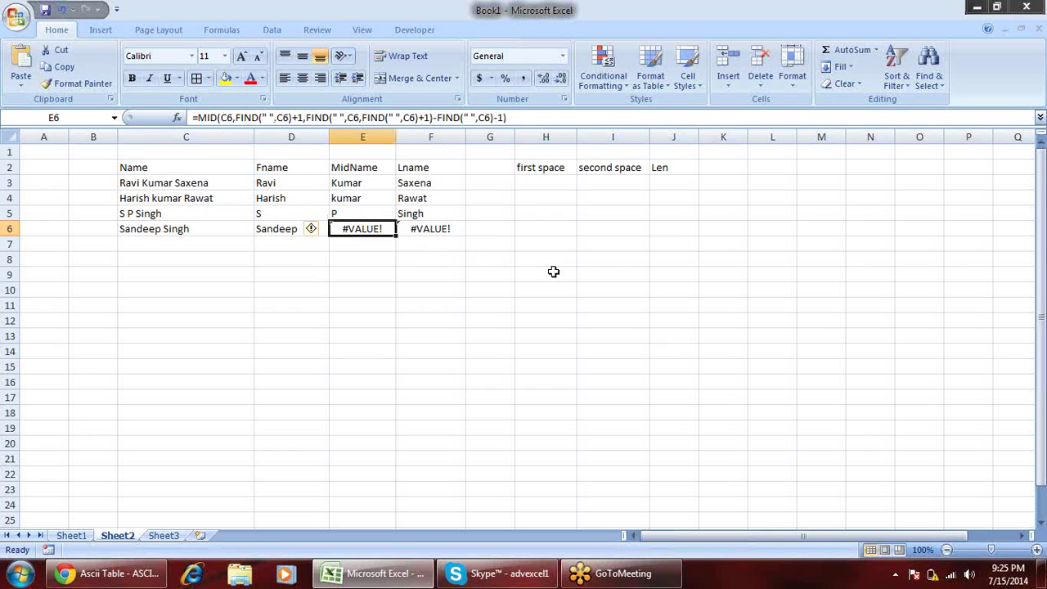
key(Delete)
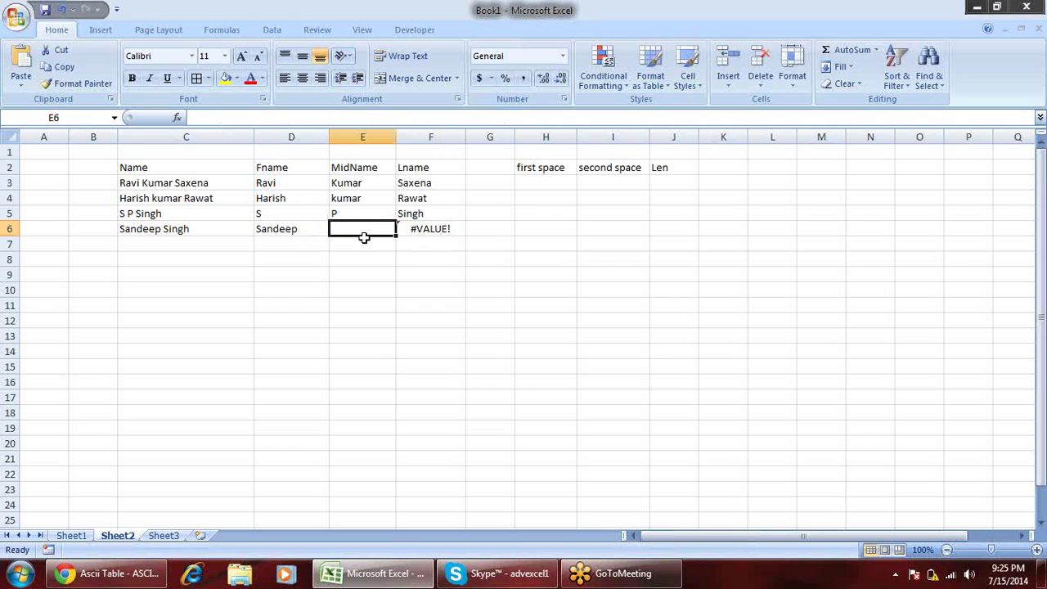
Step: Wrap F6's last-name formula in IFERROR
click(402, 230)
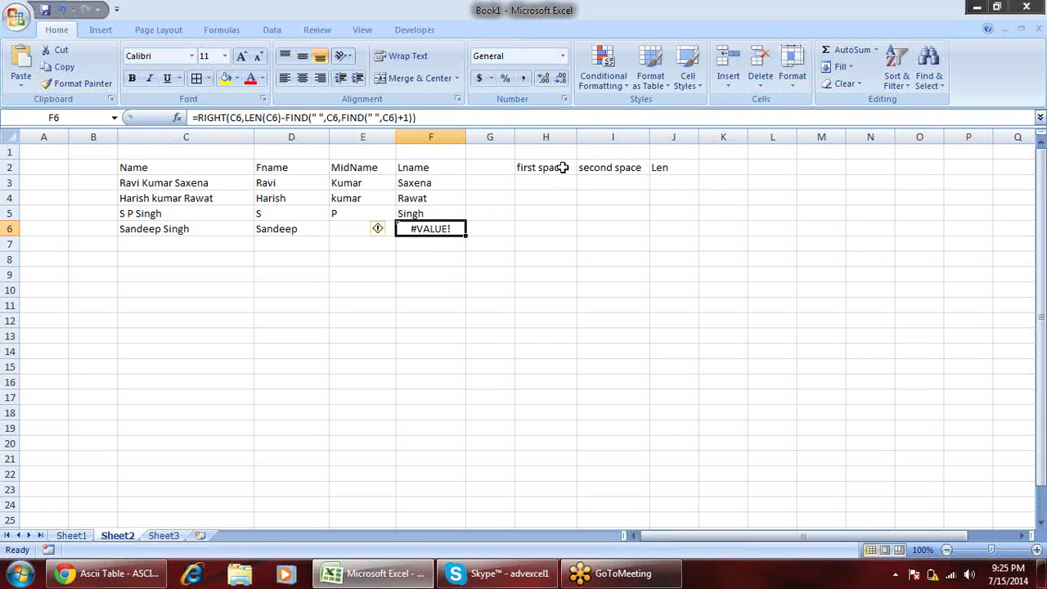
key(F2)
click(401, 233)
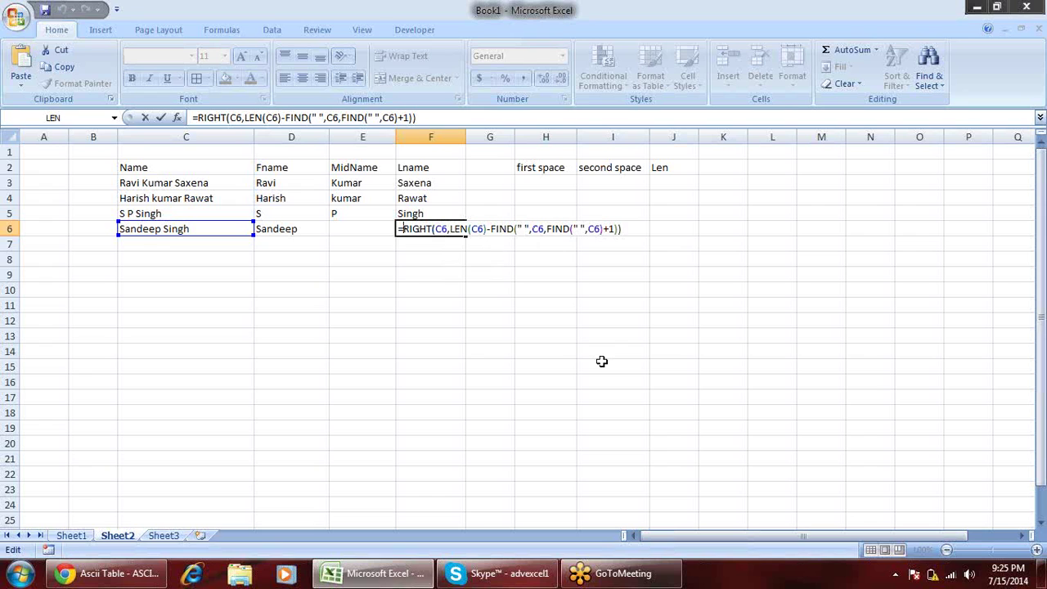
text(if)
key(Down)
key(Tab)
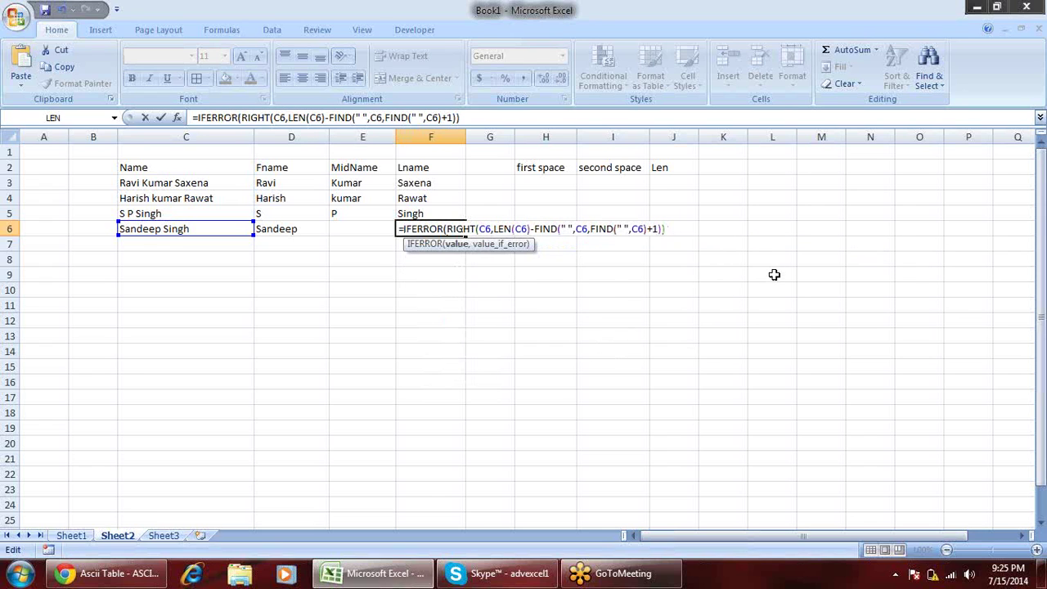
text(,)
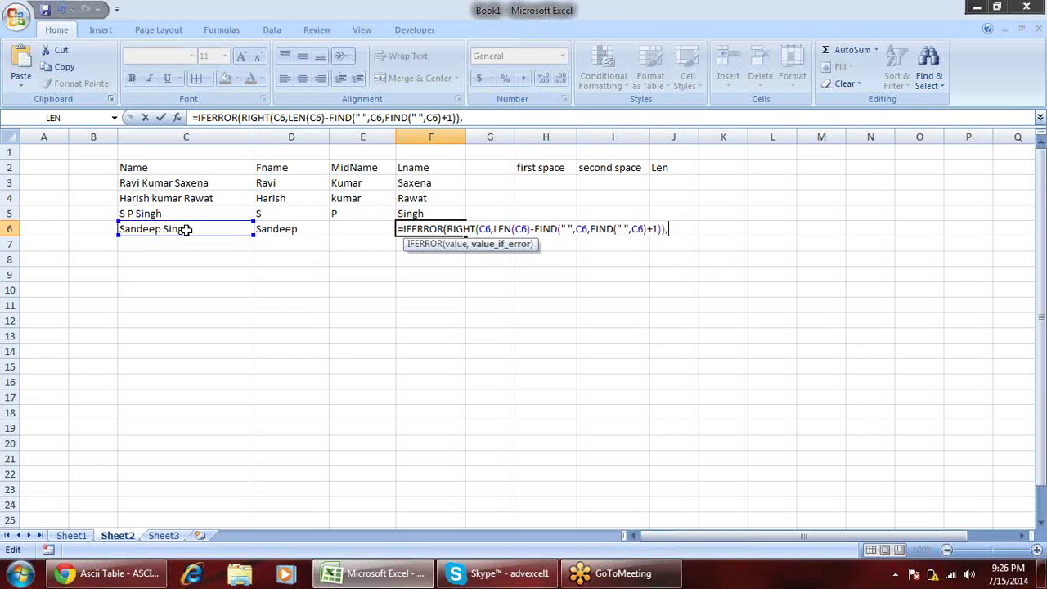
Step: Add RIGHT(C6,LEN(C6)-FIND(" ",C6)) as the error fallback so F6 shows Singh
text(rig)
key(Tab)
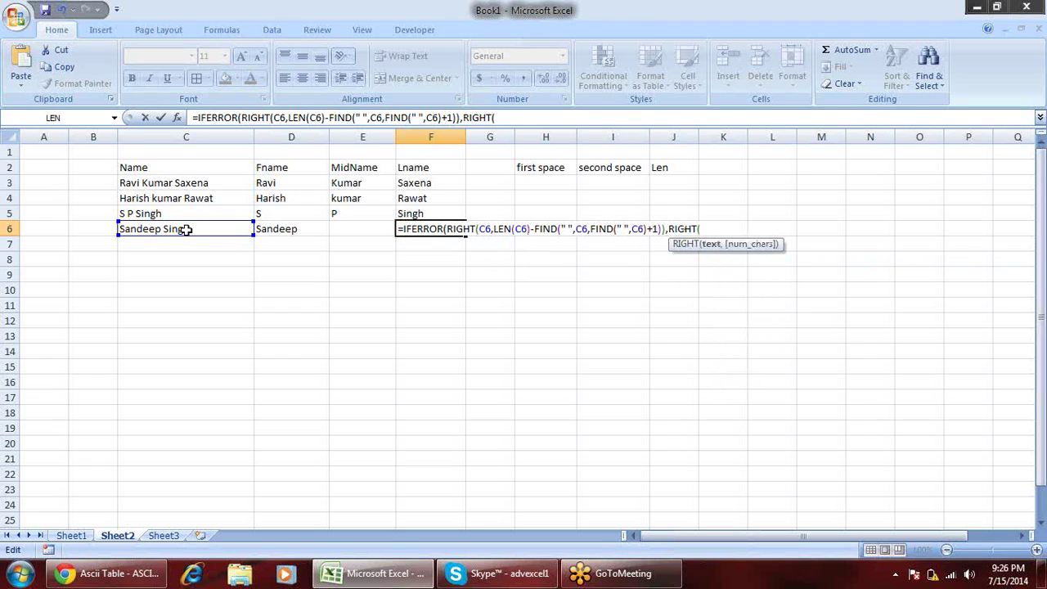
click(149, 229)
text(,)
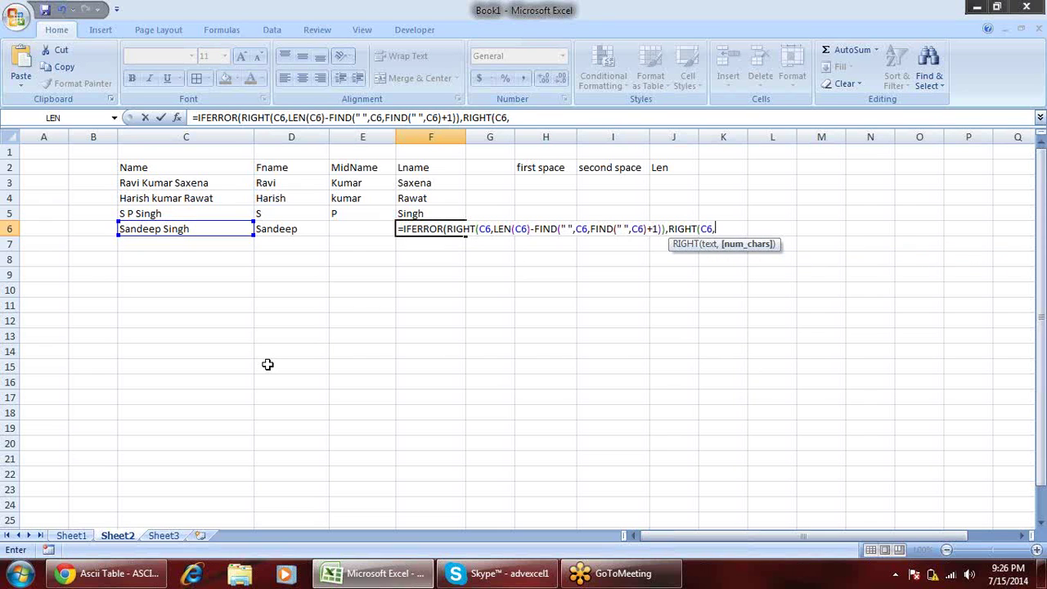
text(len)
key(Tab)
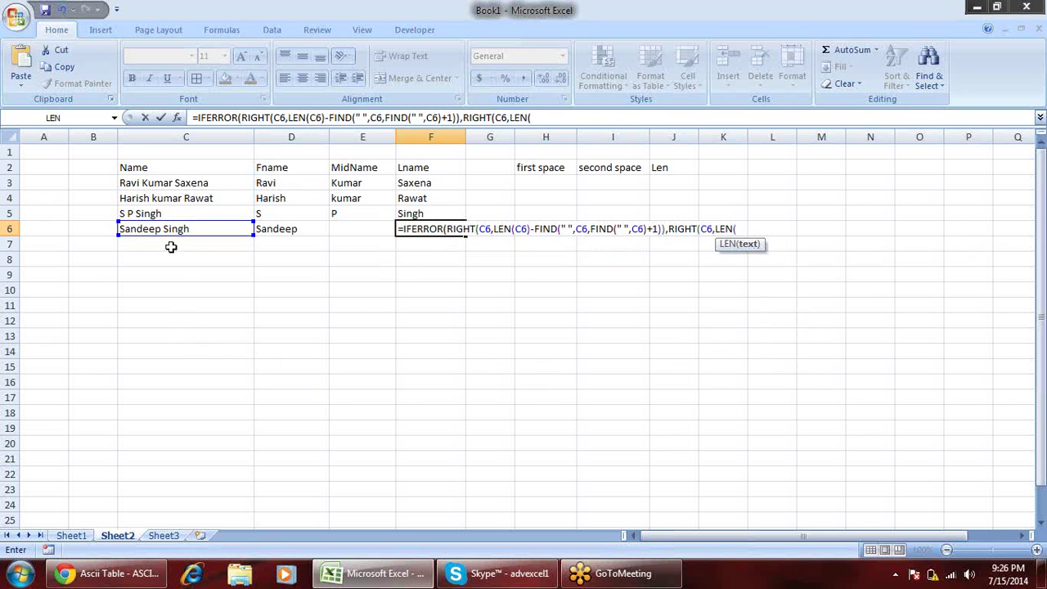
click(166, 230)
text()-)
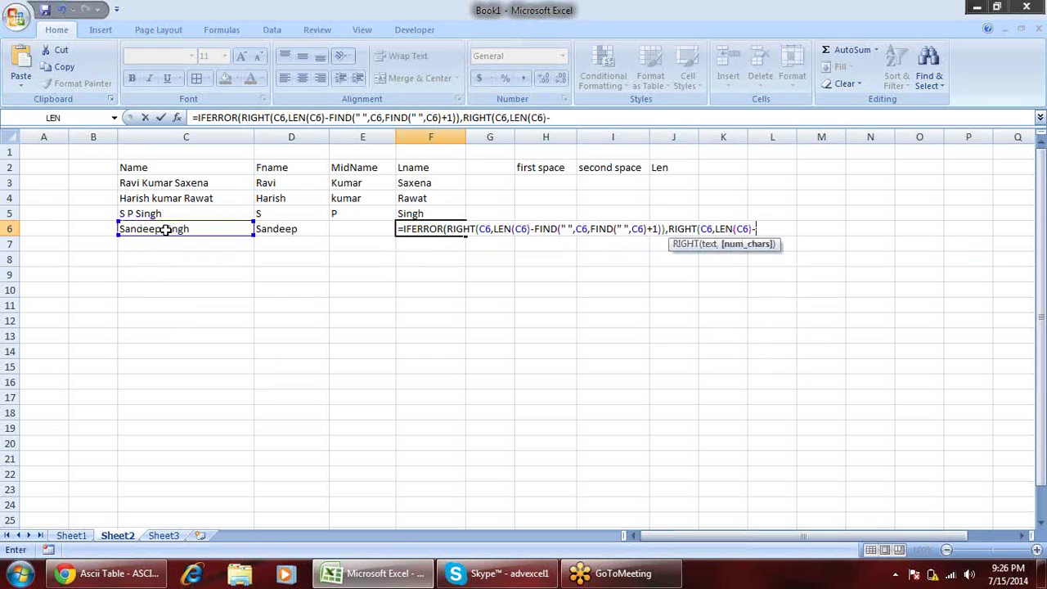
text(find)
key(Tab)
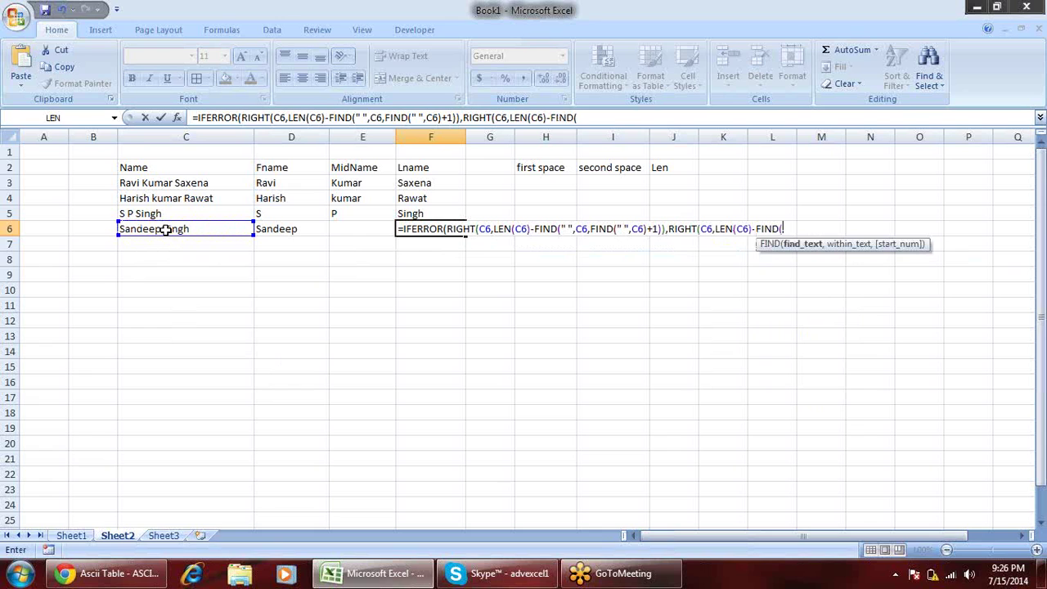
text(",)
click(154, 229)
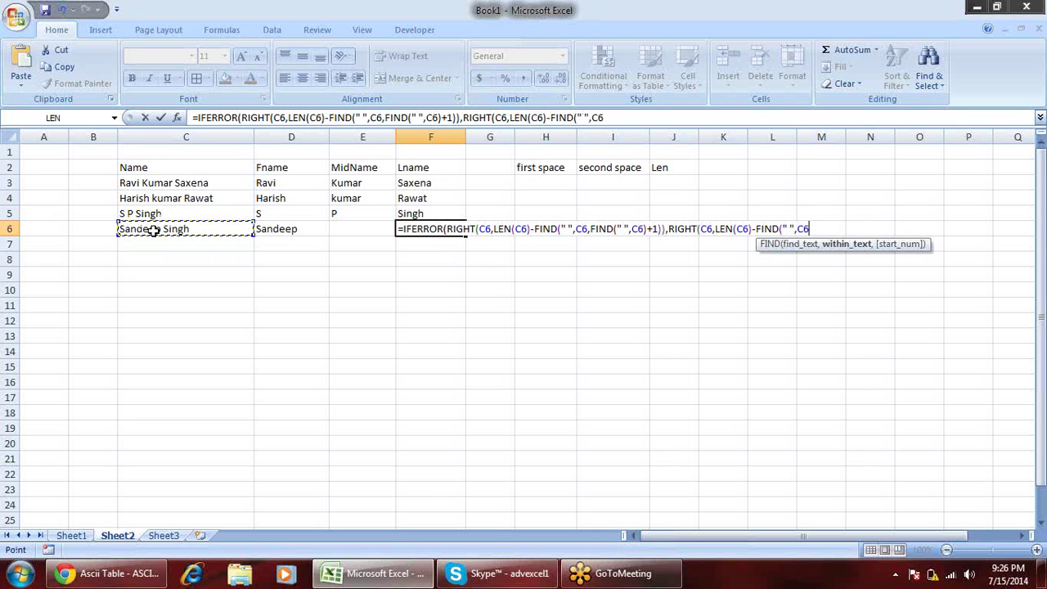
text()))
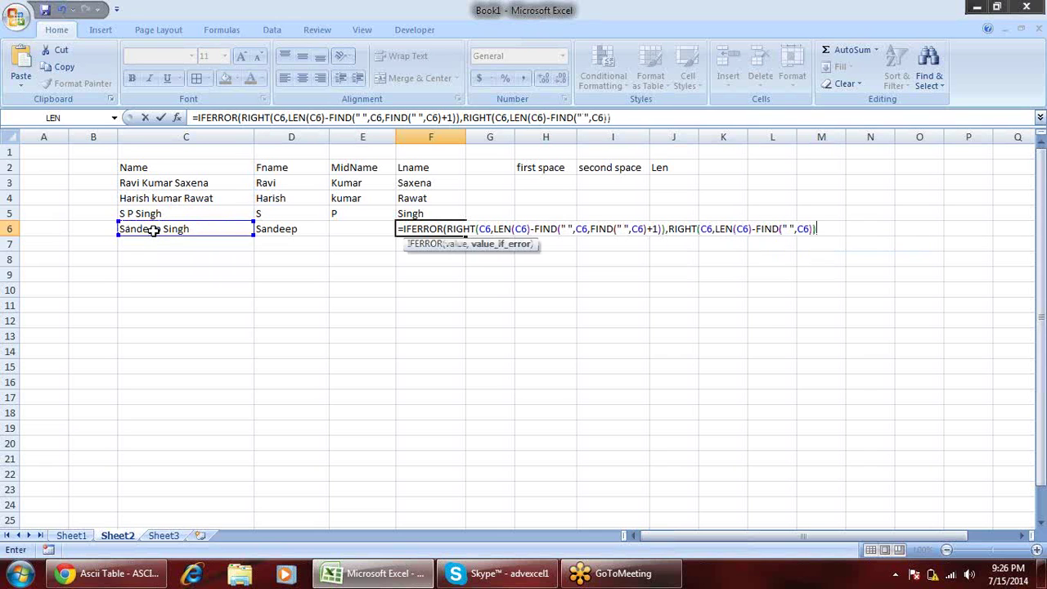
key(Return)
key(Return)
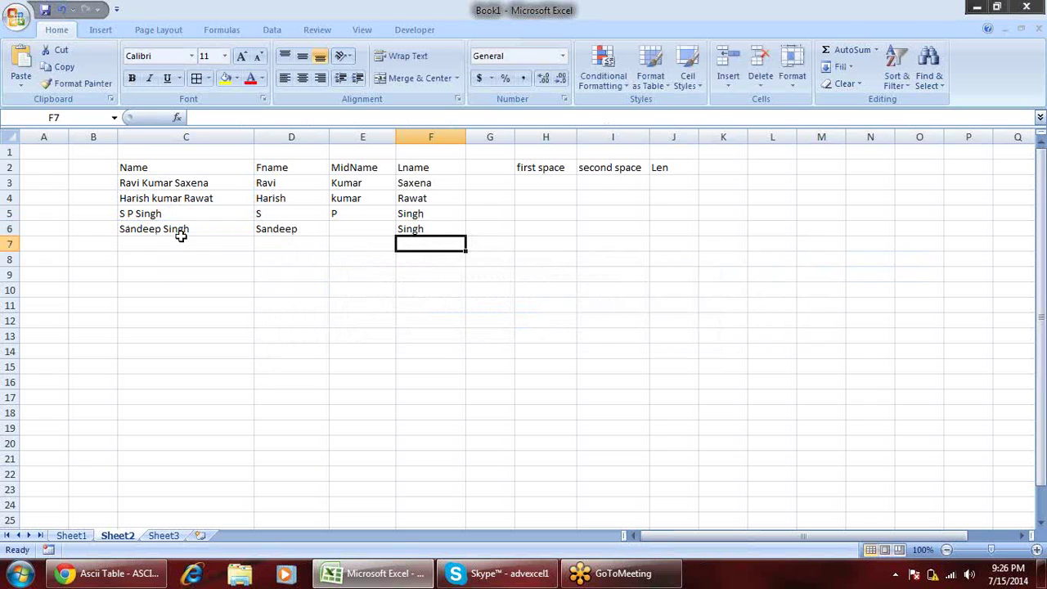
click(269, 225)
Step: Restore E6's MID formula and wrap it in IFERROR with an empty-text fallback
click(450, 226)
click(381, 229)
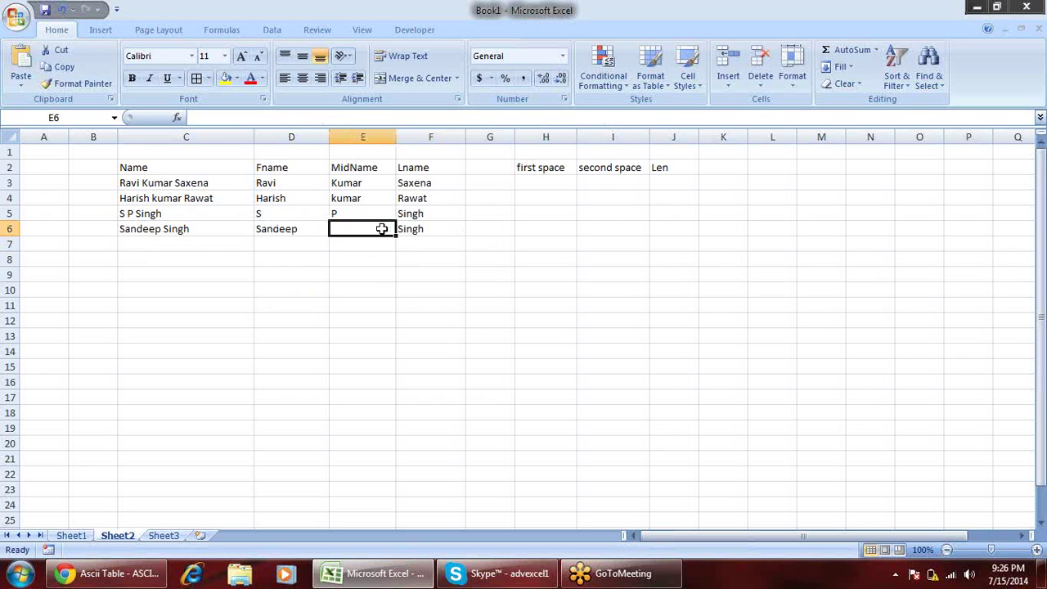
key(ctrl+d)
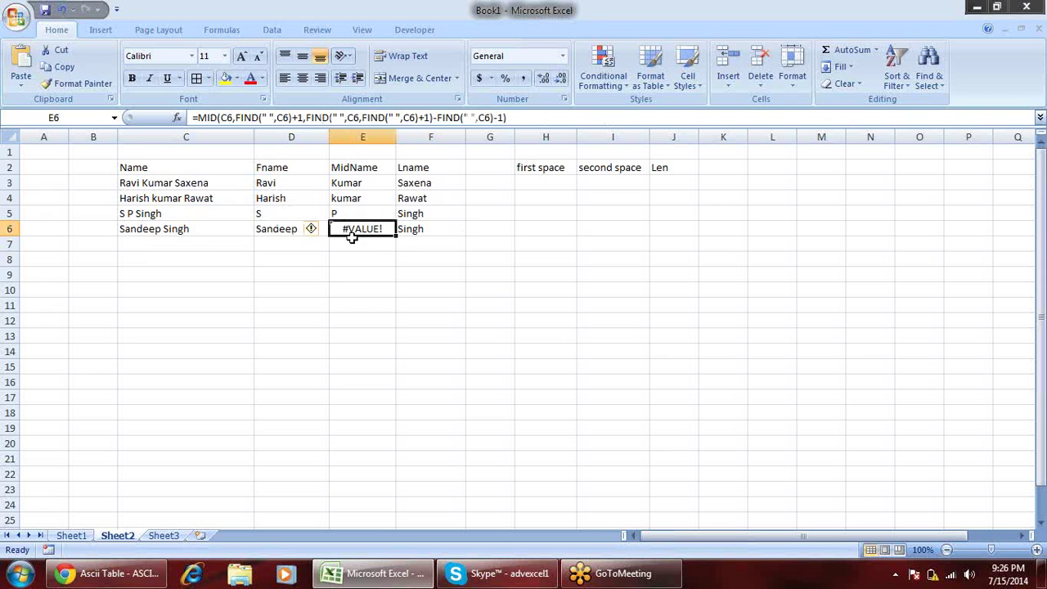
click(197, 117)
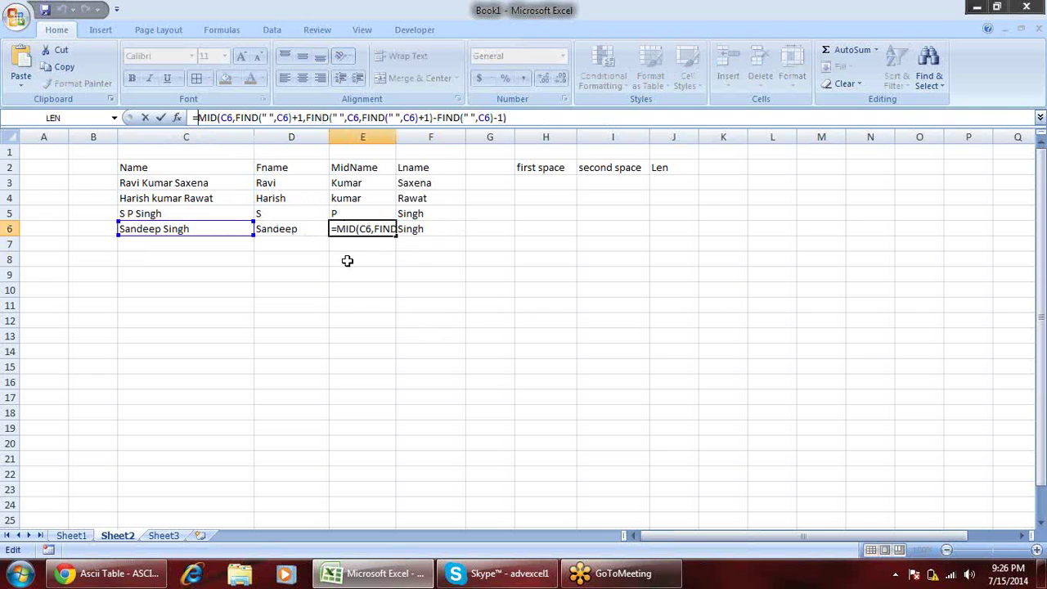
text(if)
key(Down)
key(Tab)
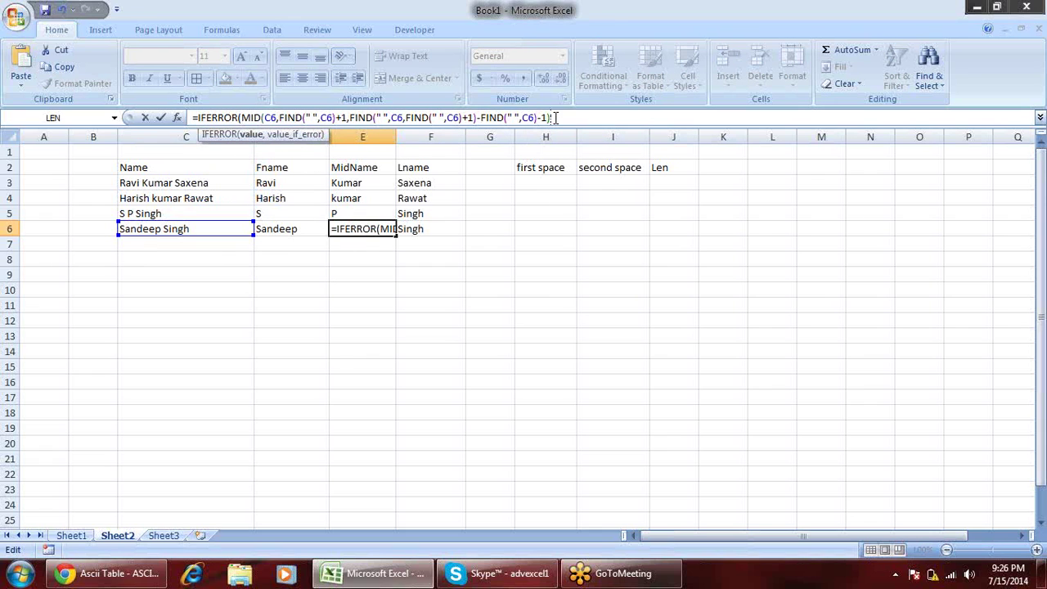
text(,)
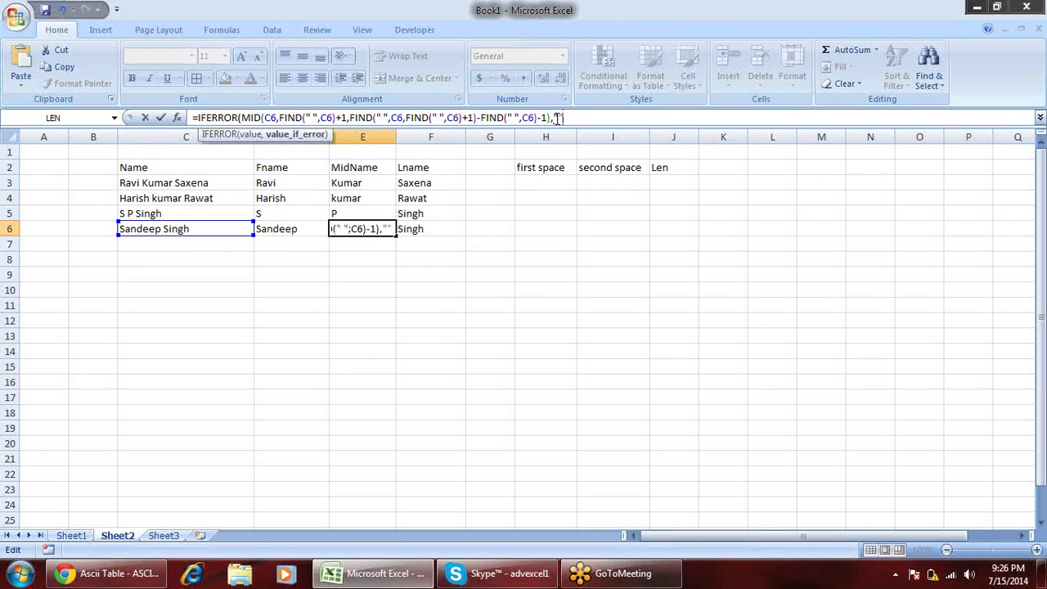
key(Return)
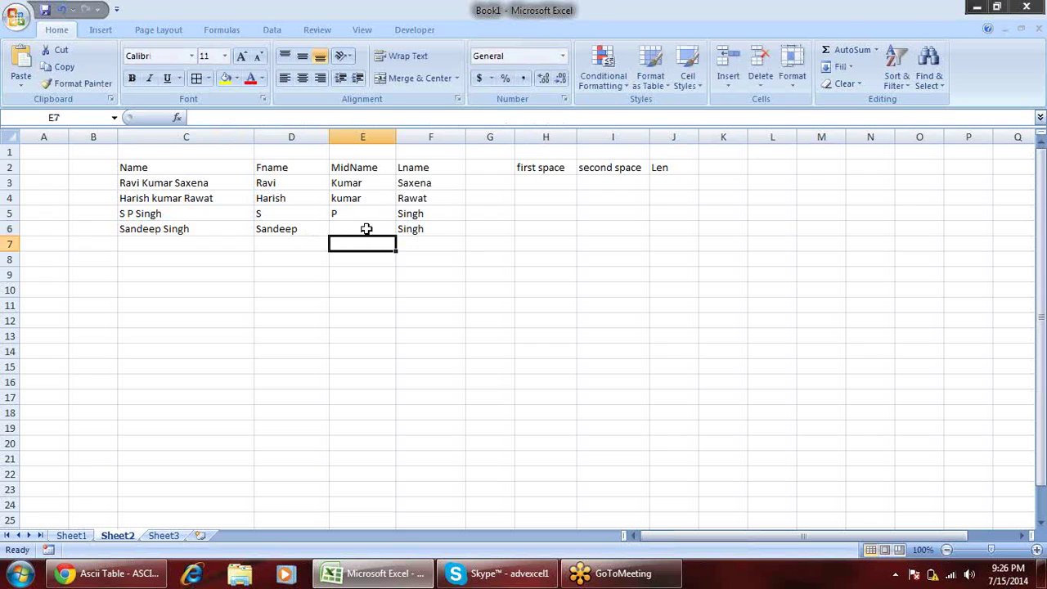
click(366, 229)
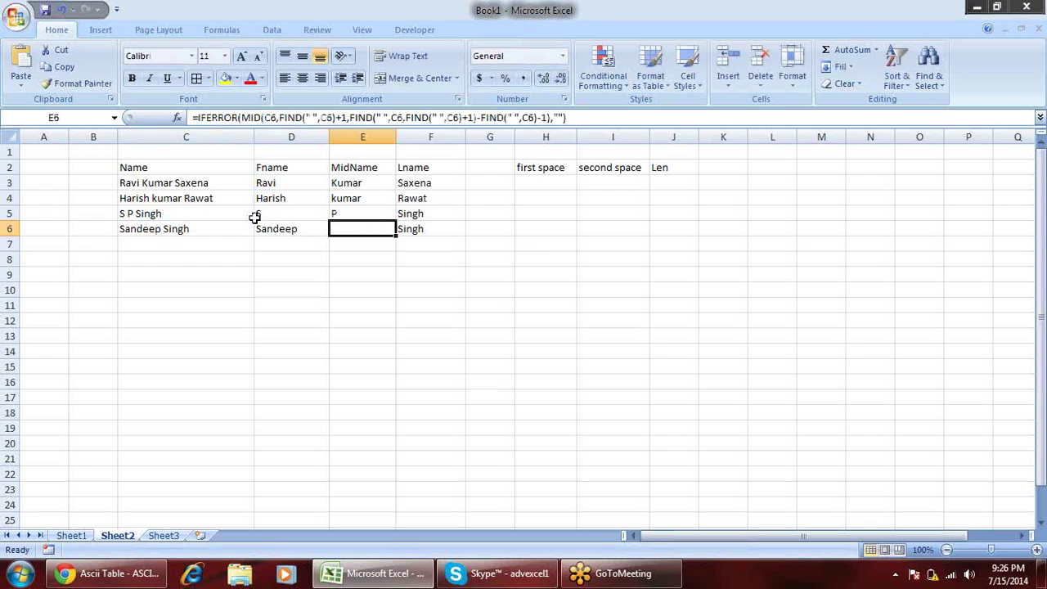
click(231, 230)
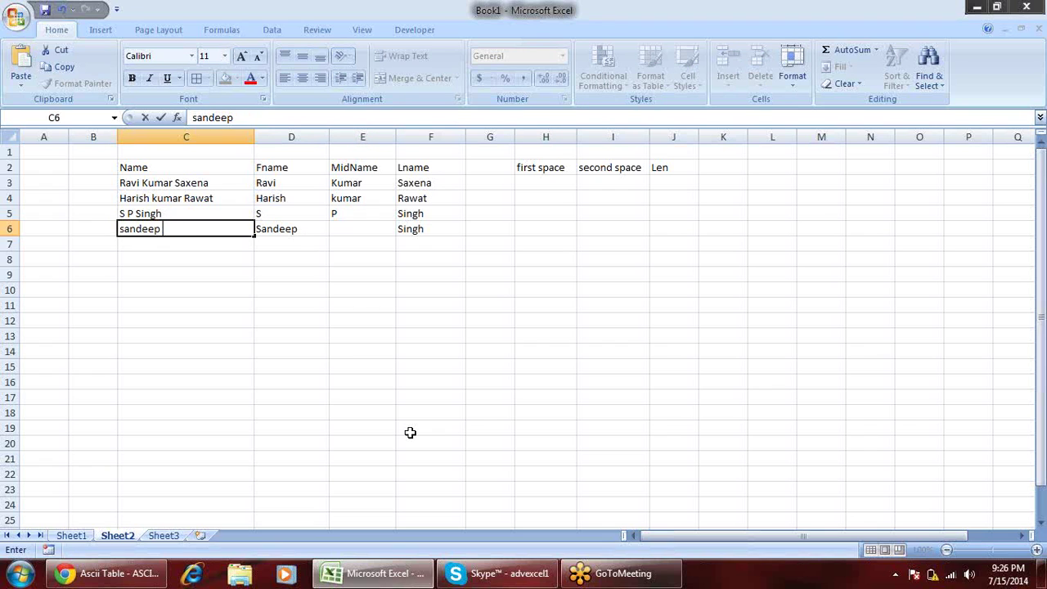
key(Tab)
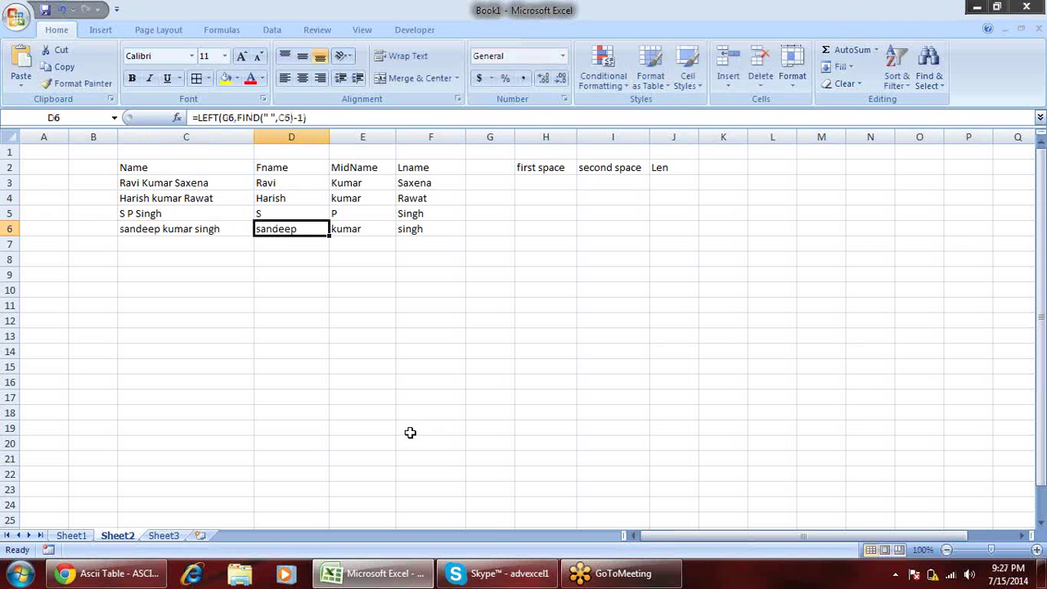
key(shift+Tab)
key(Return)
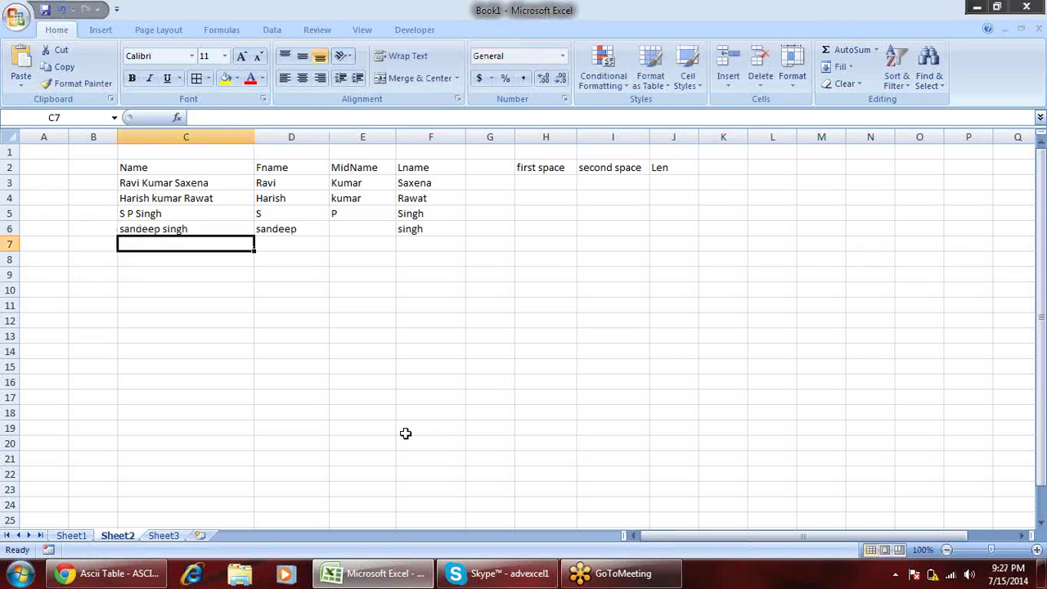
click(229, 229)
text(sandeep)
key(Return)
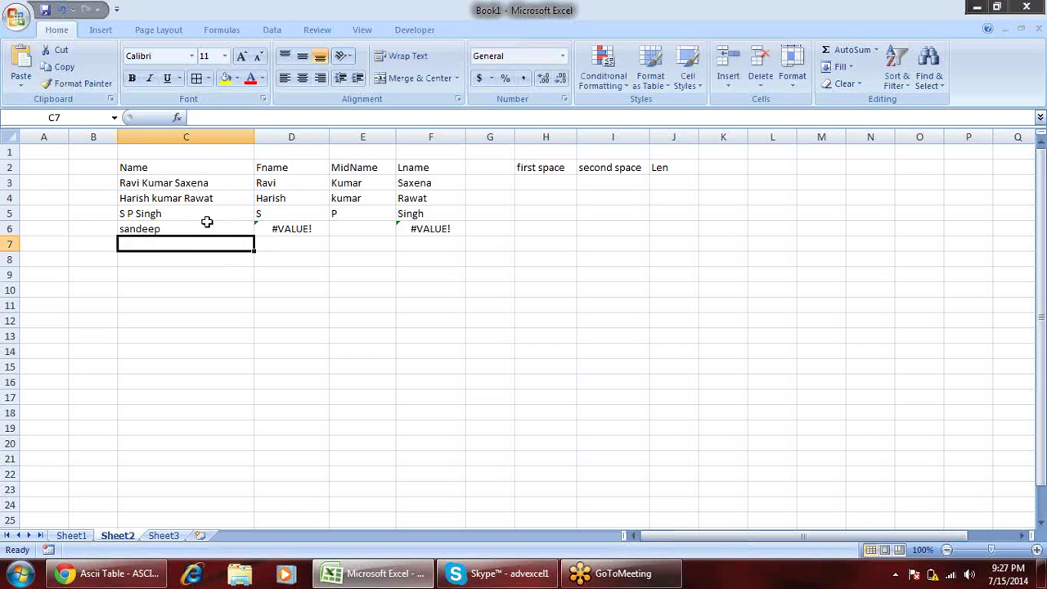
Step: Change D6 to =IFERROR(LEFT(C6,FIND(" ",C6)-1),C6) so a single-word name returns itself
click(309, 228)
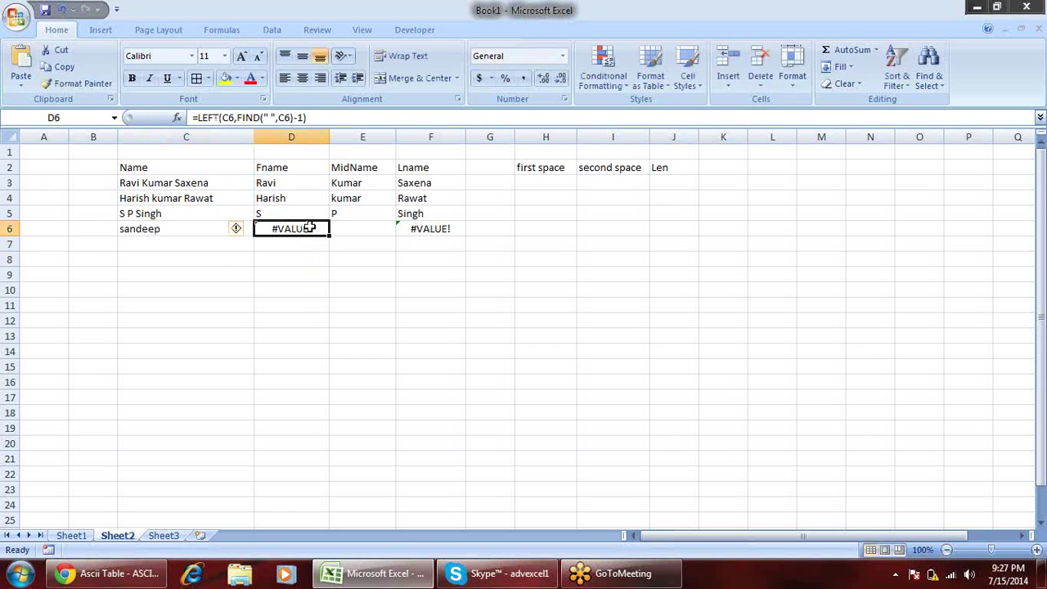
click(195, 117)
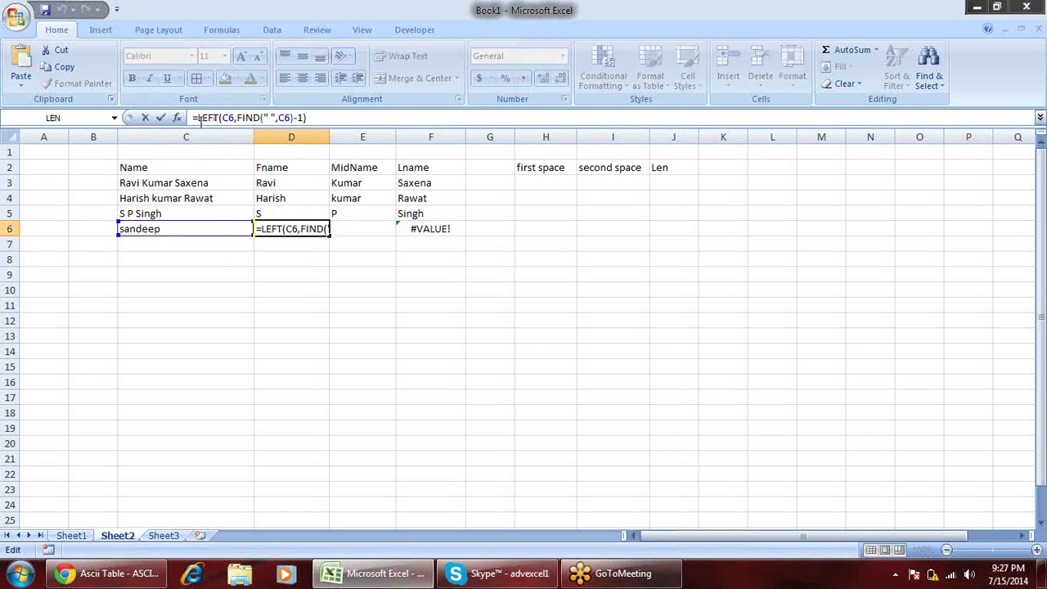
text(if)
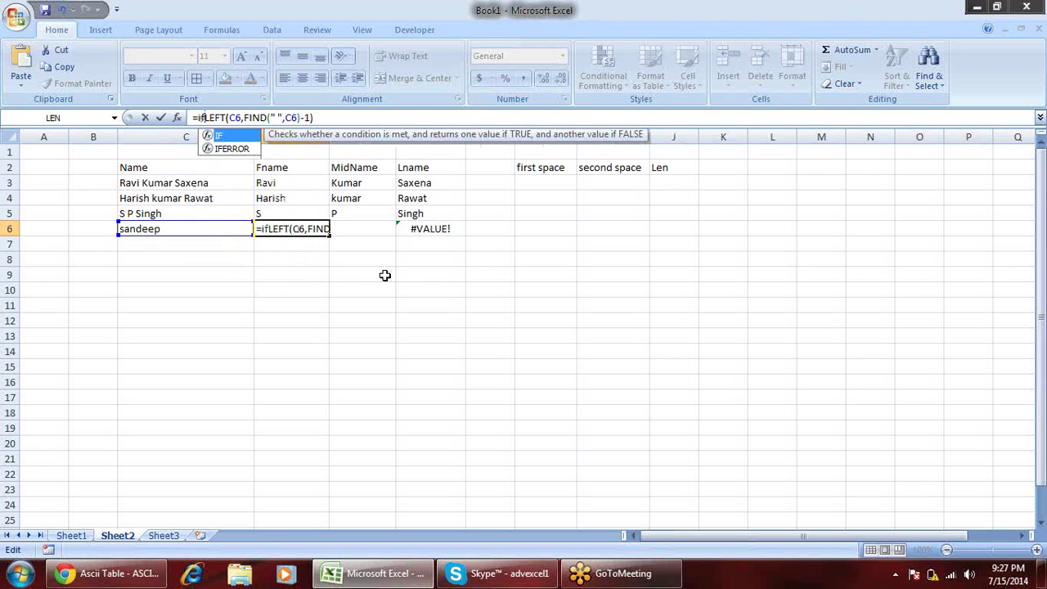
double_click(220, 149)
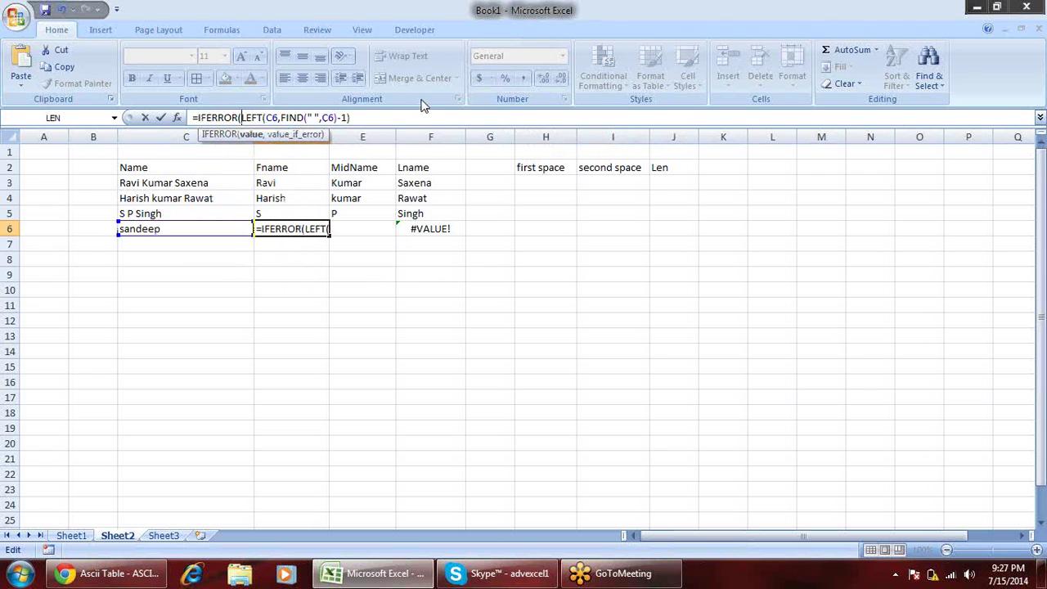
click(402, 117)
text(,)
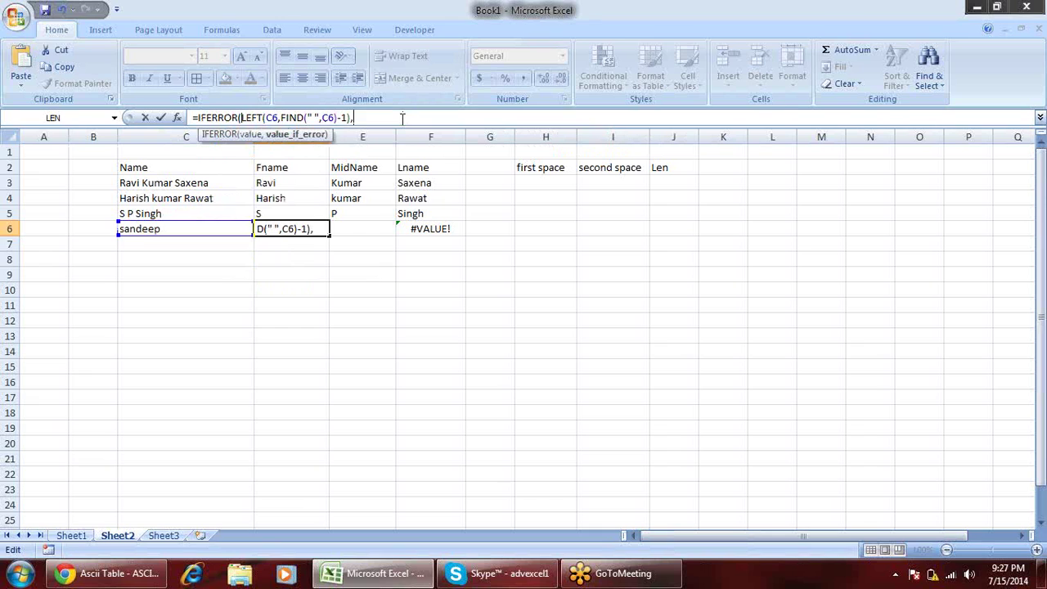
text("")
key(BackSpace)
key(BackSpace)
click(192, 228)
text())
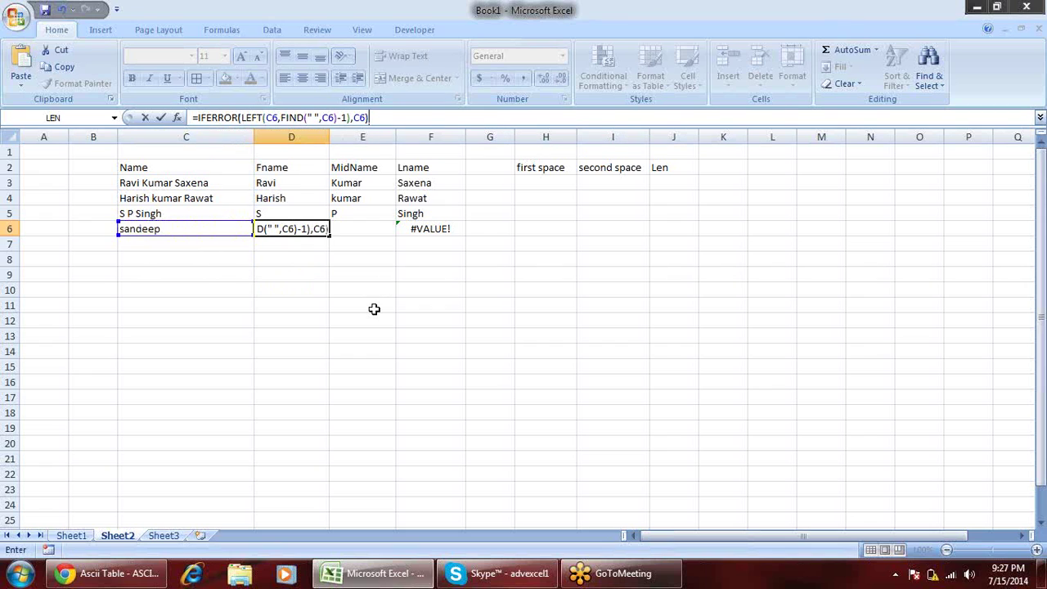
key(Return)
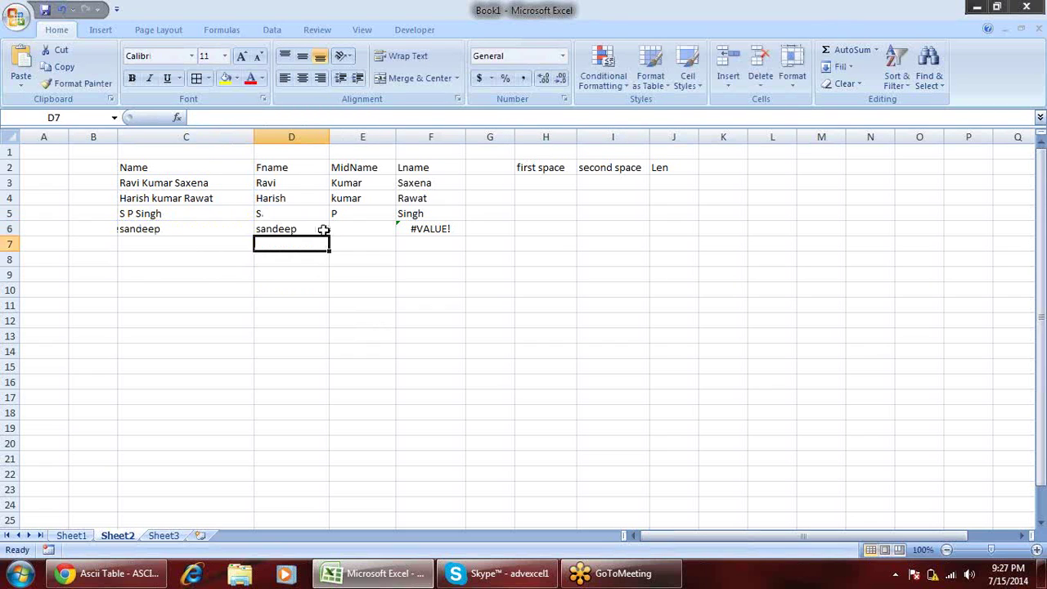
click(313, 229)
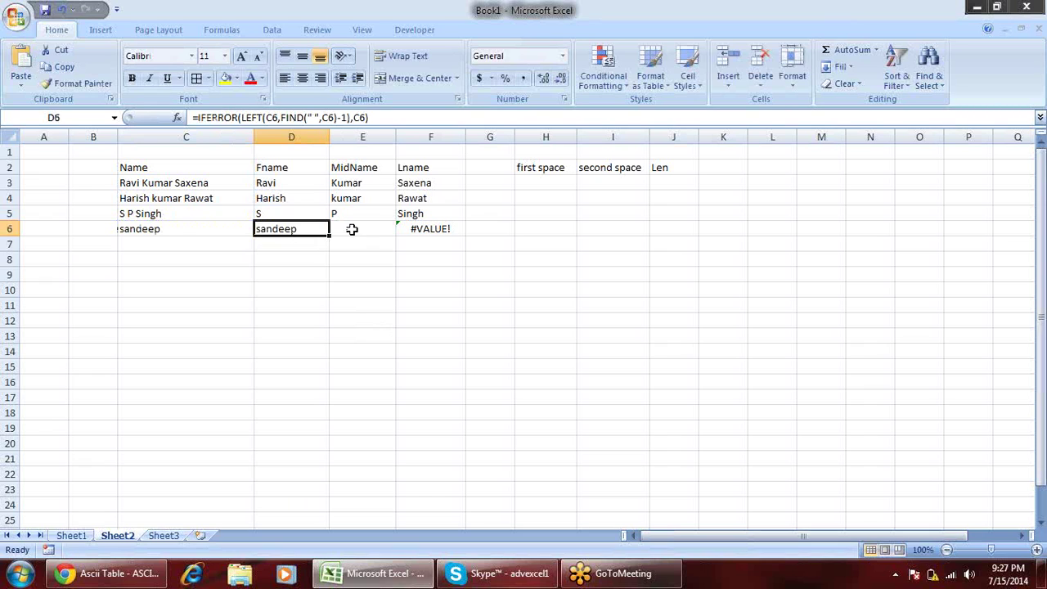
Step: Wrap F6's last-name formula in IFERROR with an empty-text fallback
click(401, 229)
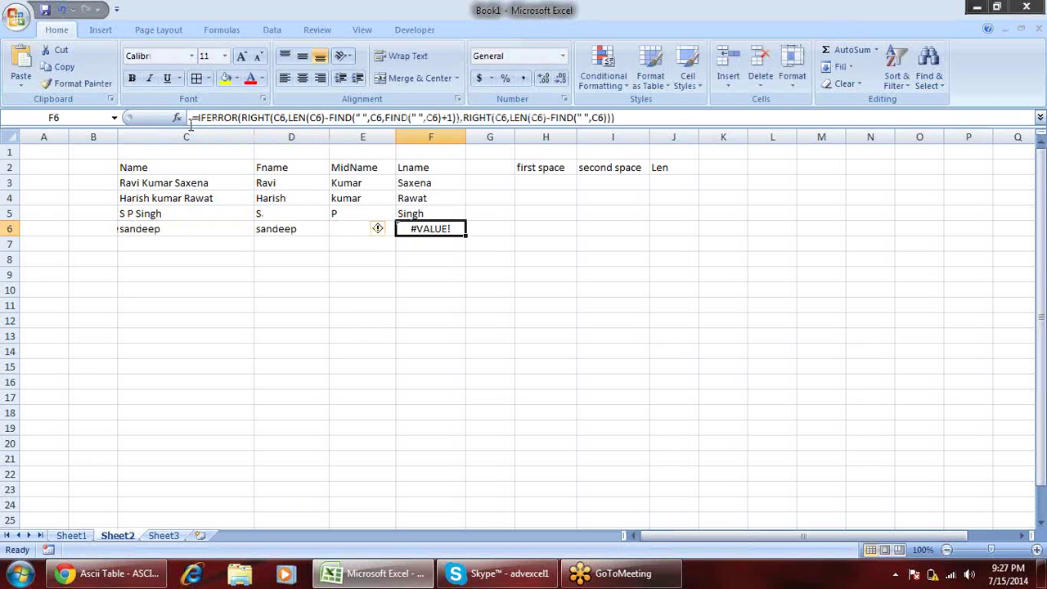
click(195, 118)
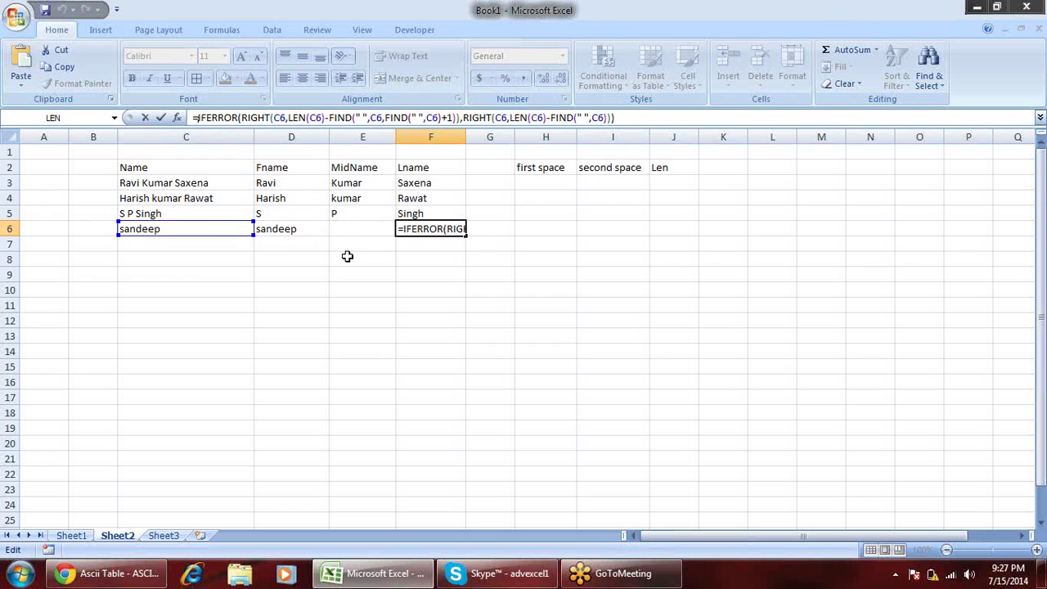
text(Ife)
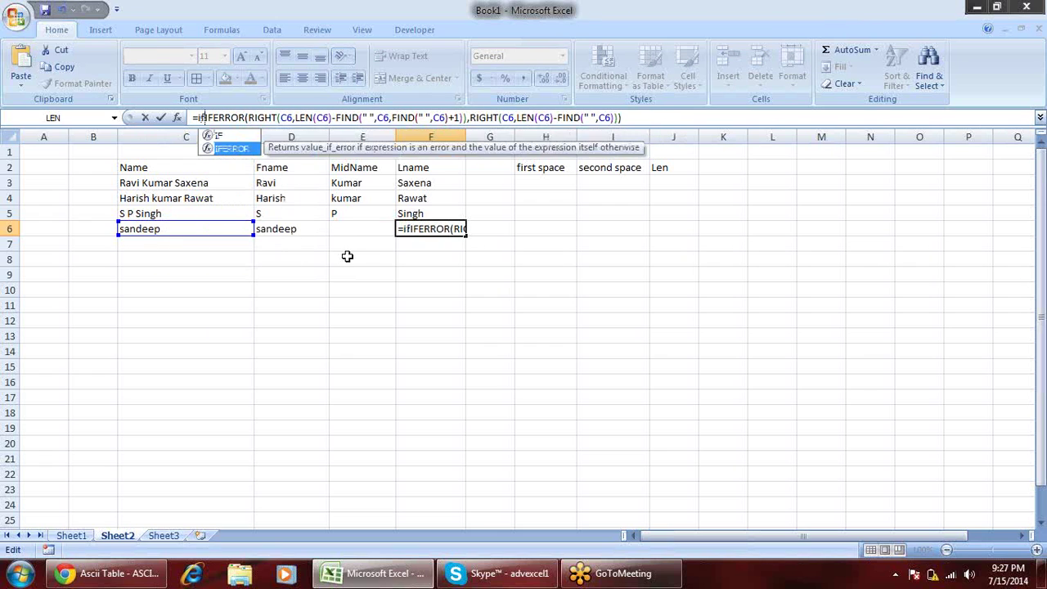
key(Tab)
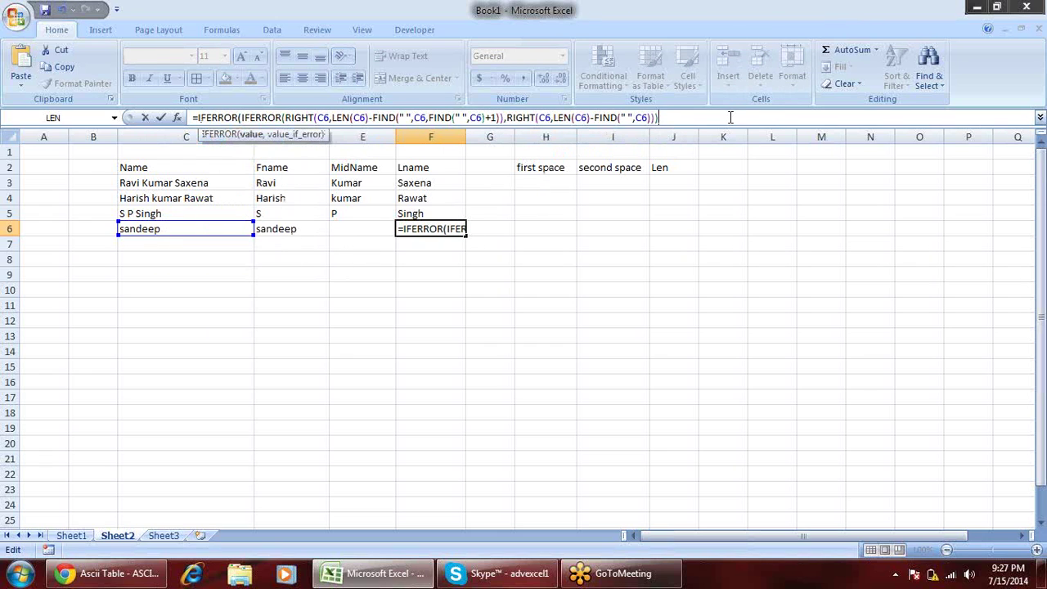
text(),)
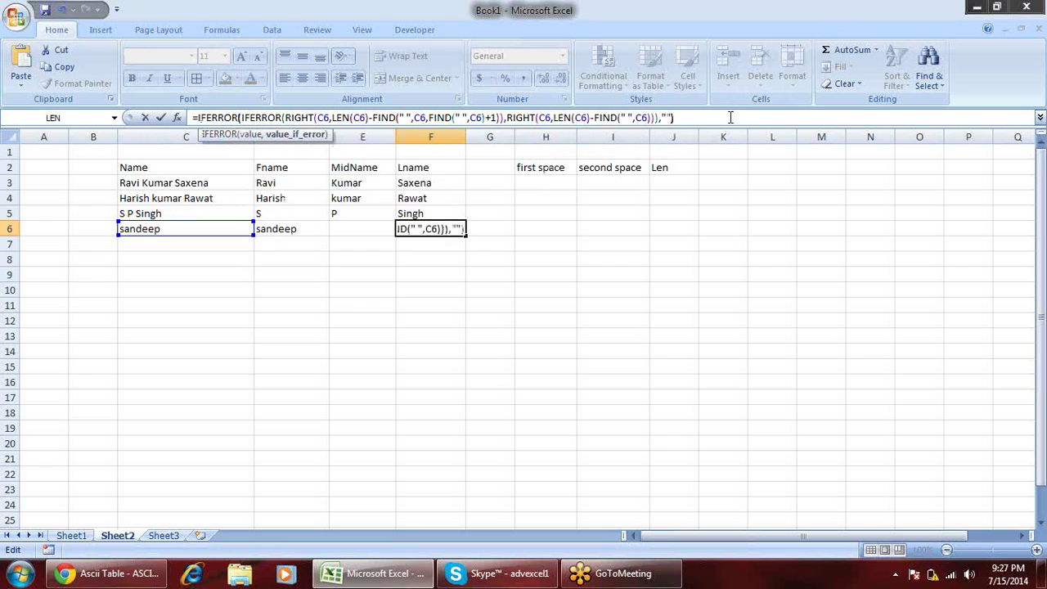
key(Return)
Step: Try 's k singh', 'sp singh', then 'pradeep' as the name in C6
click(122, 229)
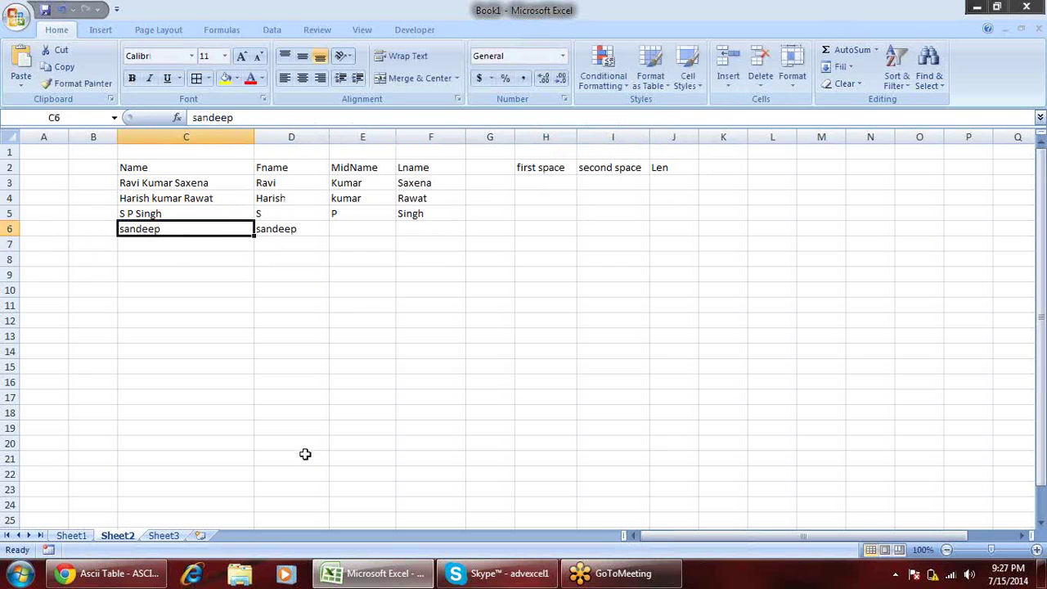
text(s k si)
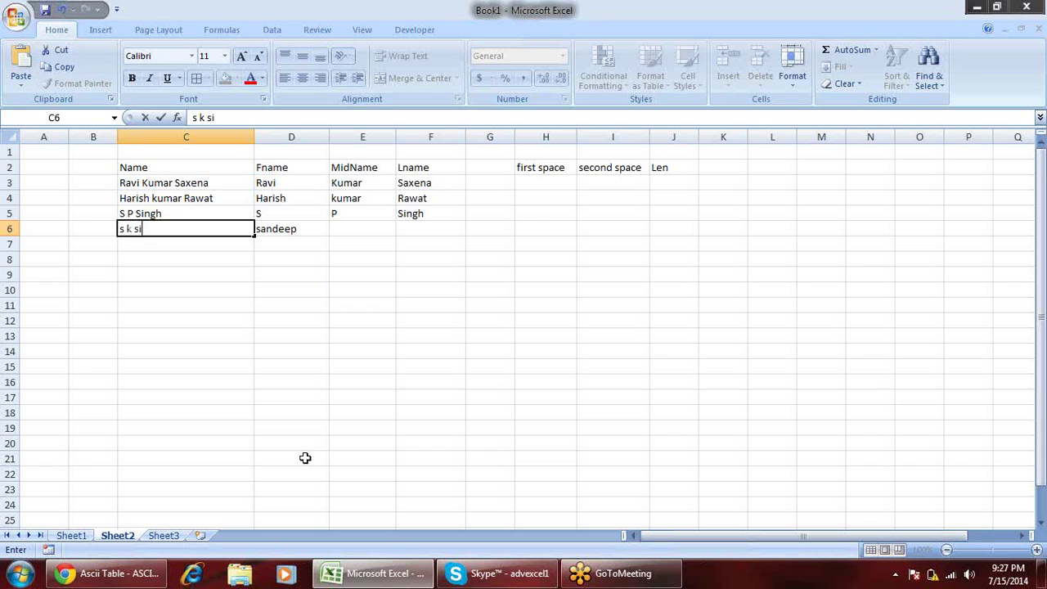
text(ngh)
key(Return)
key(Up)
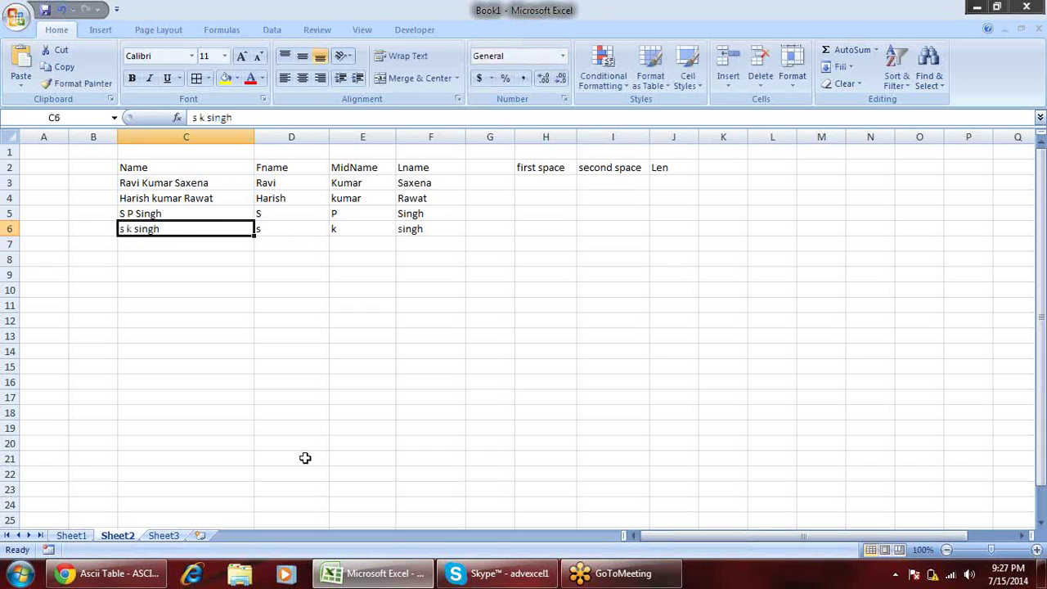
text(sp singh)
key(Return)
key(Up)
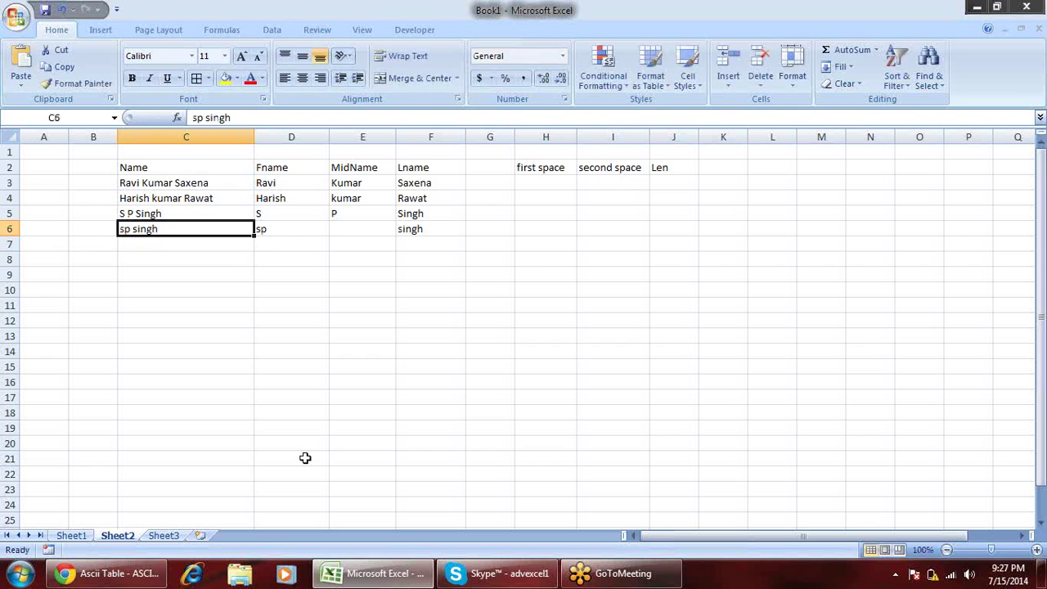
text(pradeep)
key(ctrl+Return)
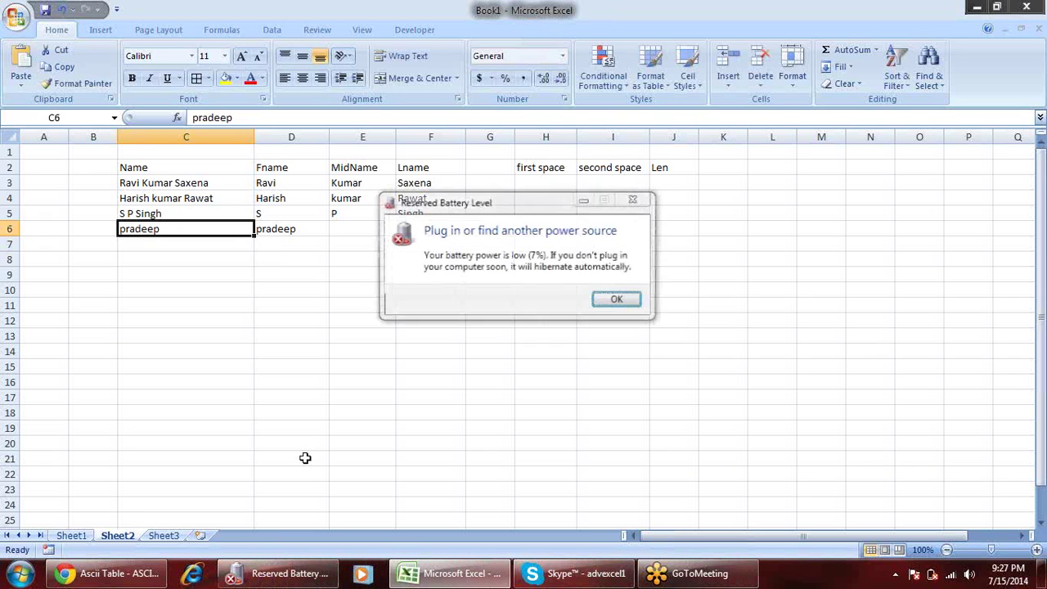
Step: Dismiss the Reserved Battery Level warning and bring Skype to the front
click(618, 302)
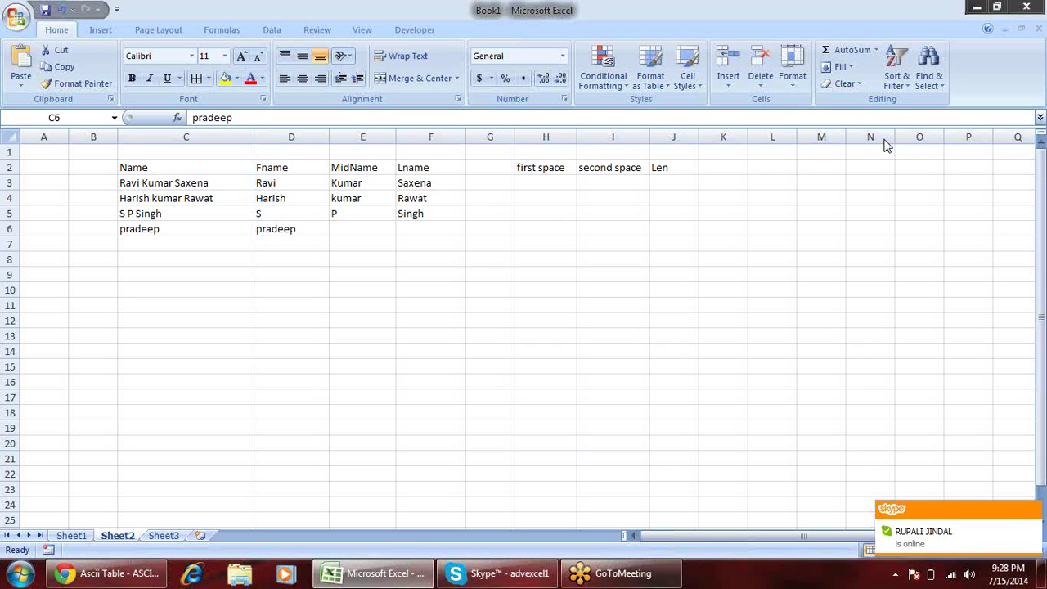
click(503, 573)
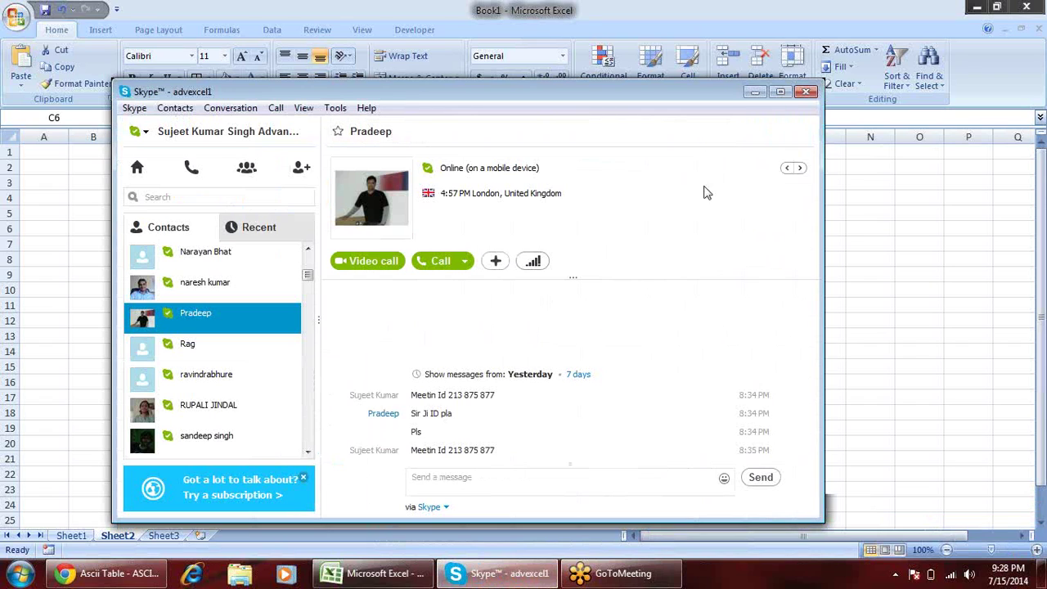
Step: Send the open chat a contact's Skype ID, then shift the Skype window slightly left
click(571, 482)
key(Return)
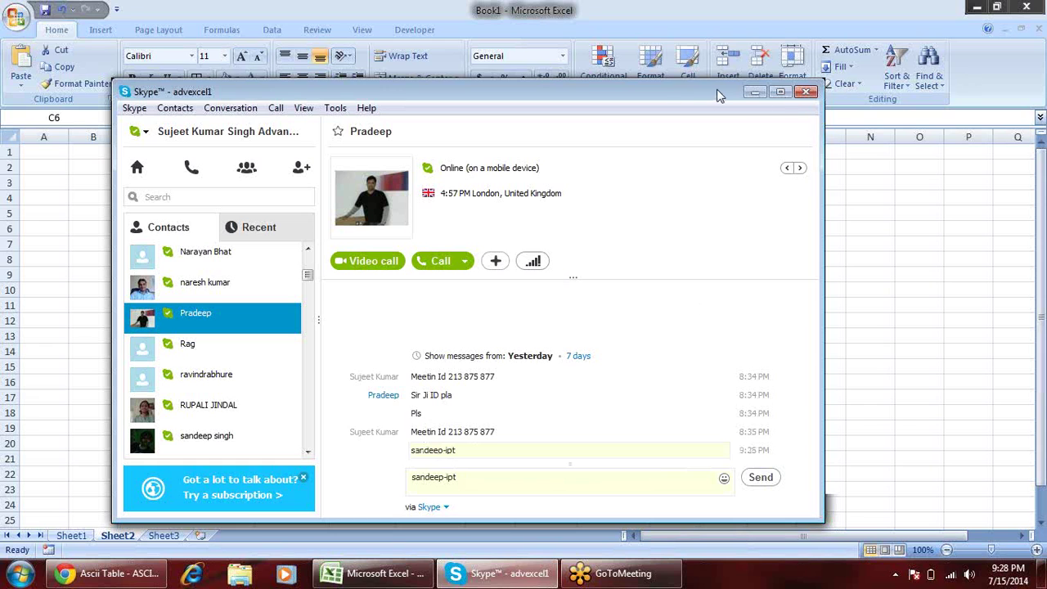
drag(787, 91, 712, 96)
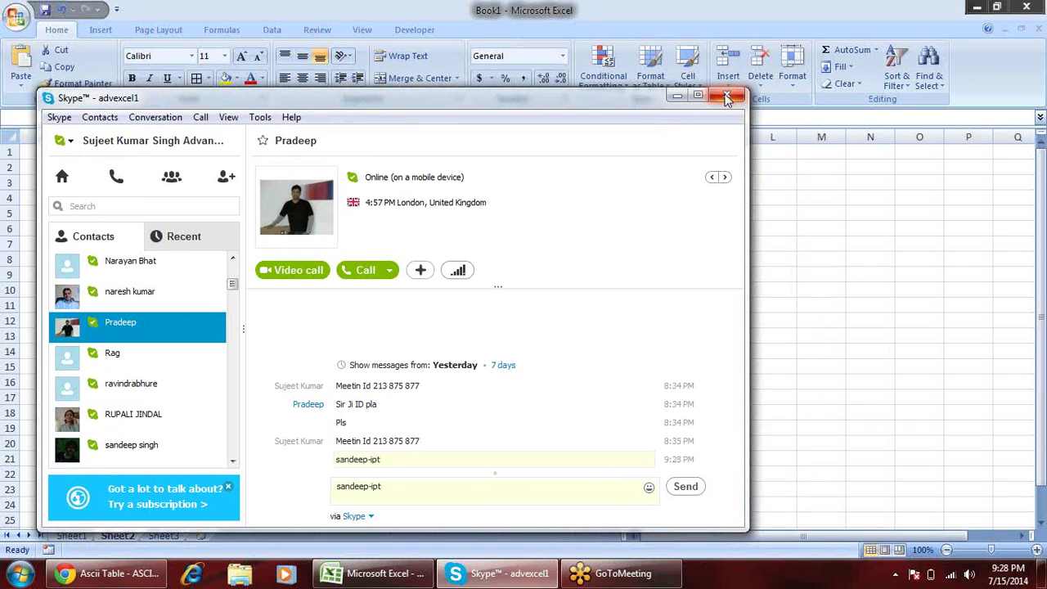